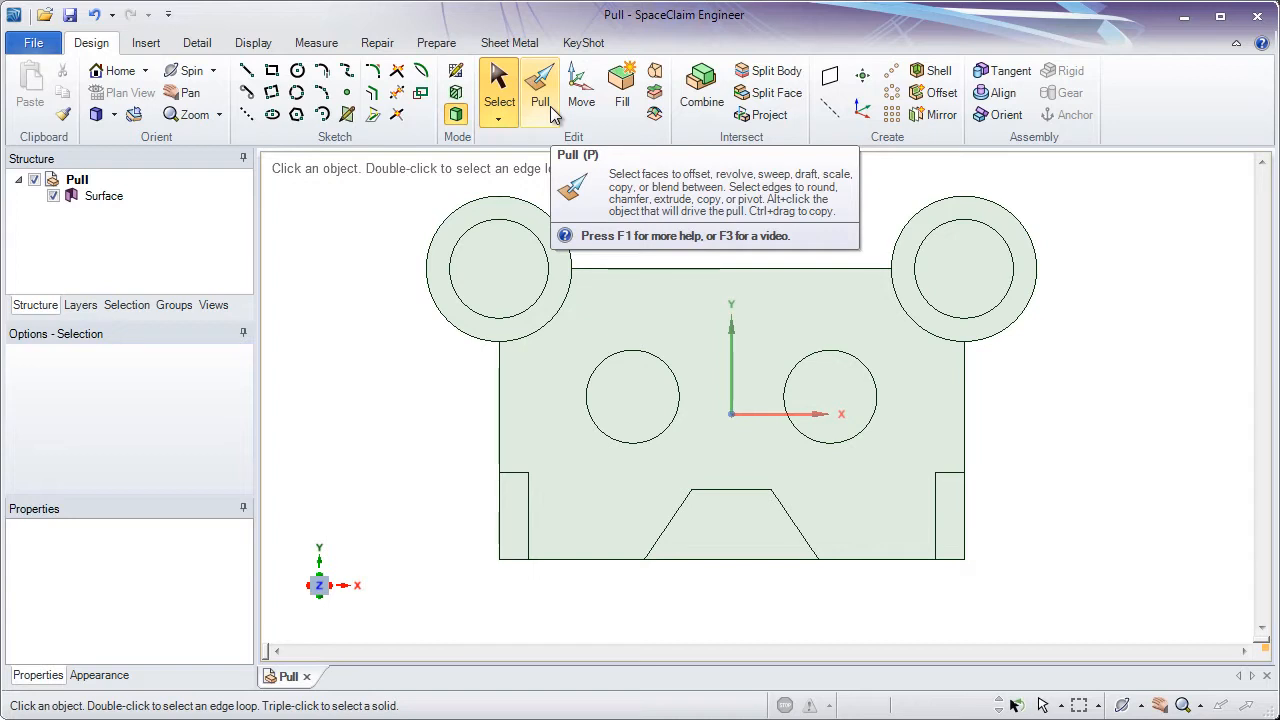
- Select individual faces of the surface body in plan and isometric views to examine them
click(543, 246)
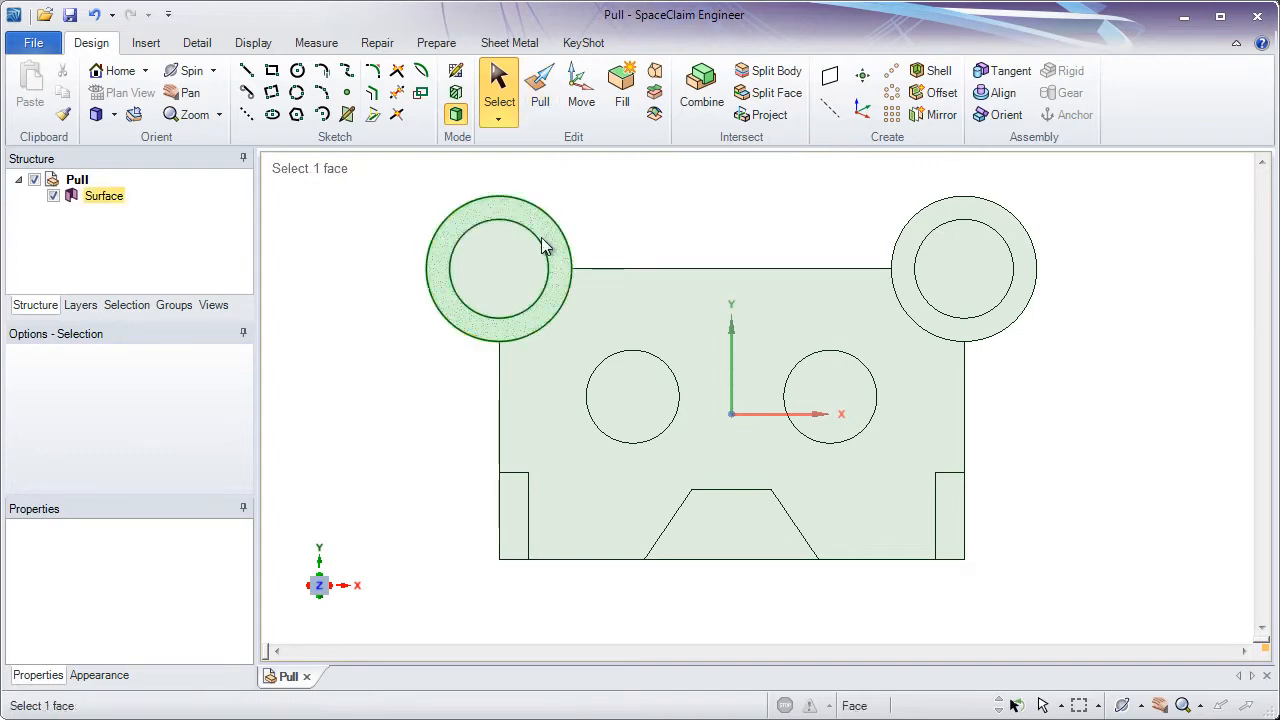
click(724, 419)
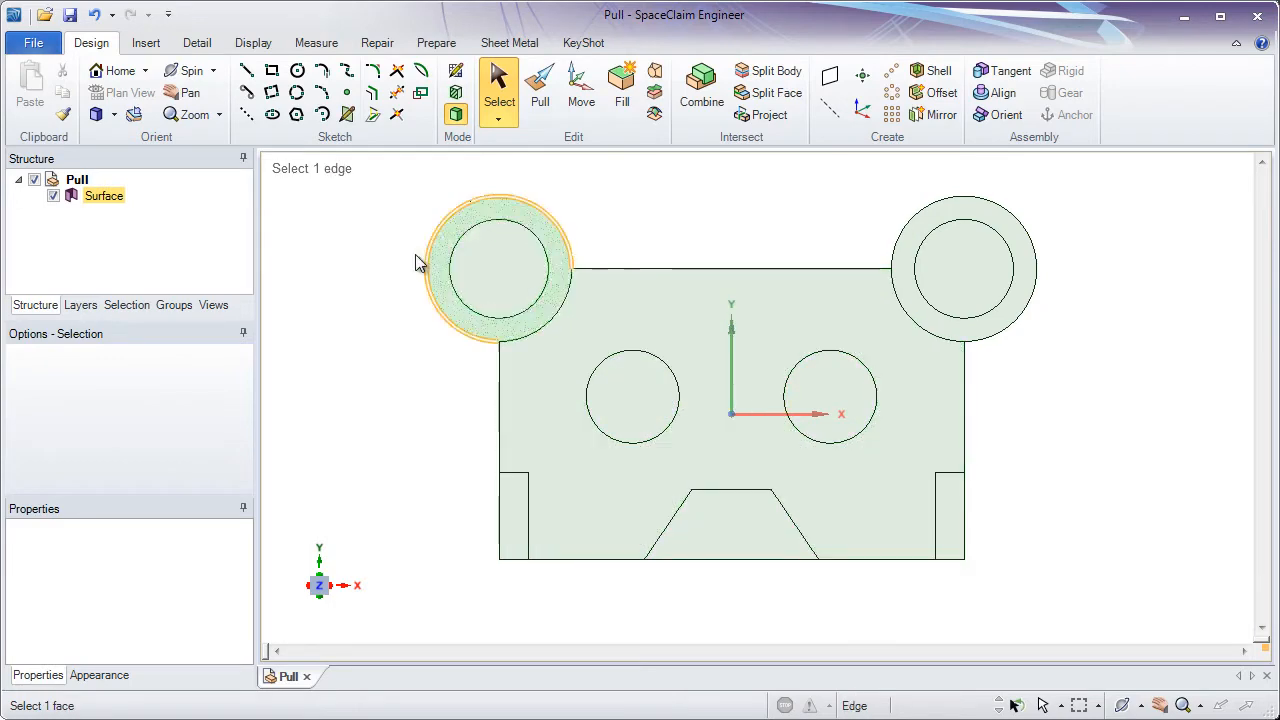
click(122, 78)
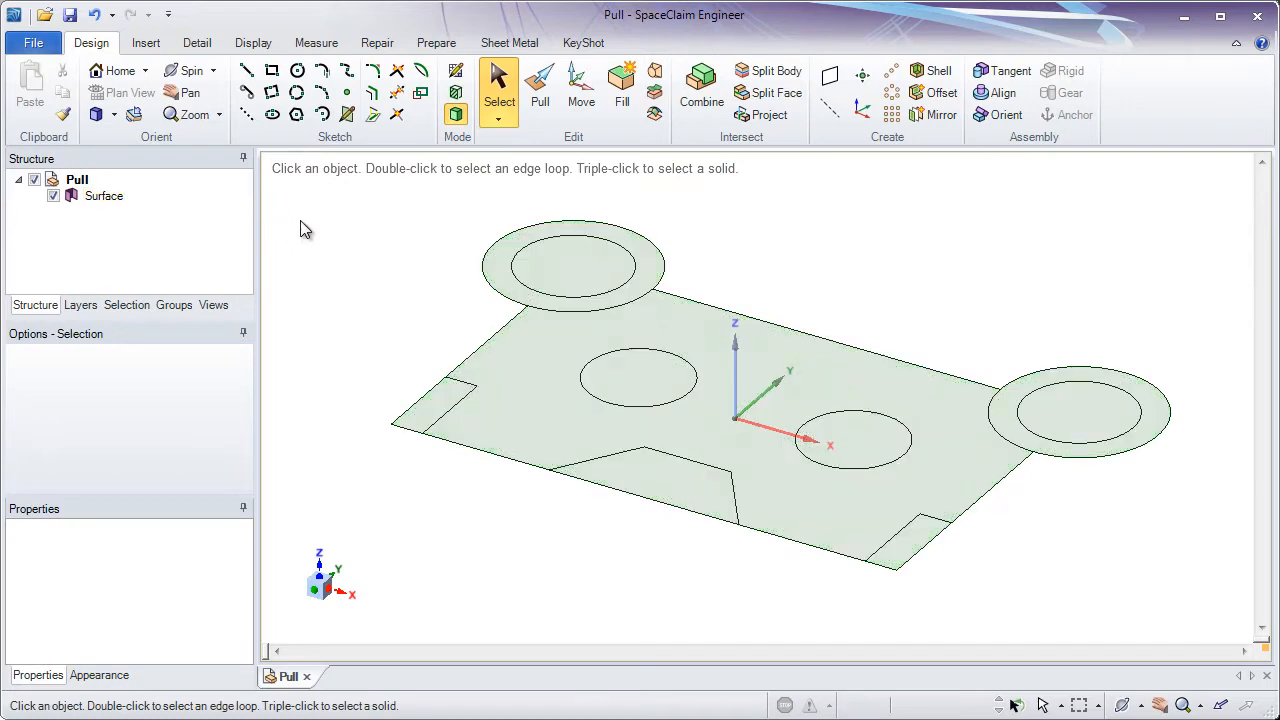
click(660, 318)
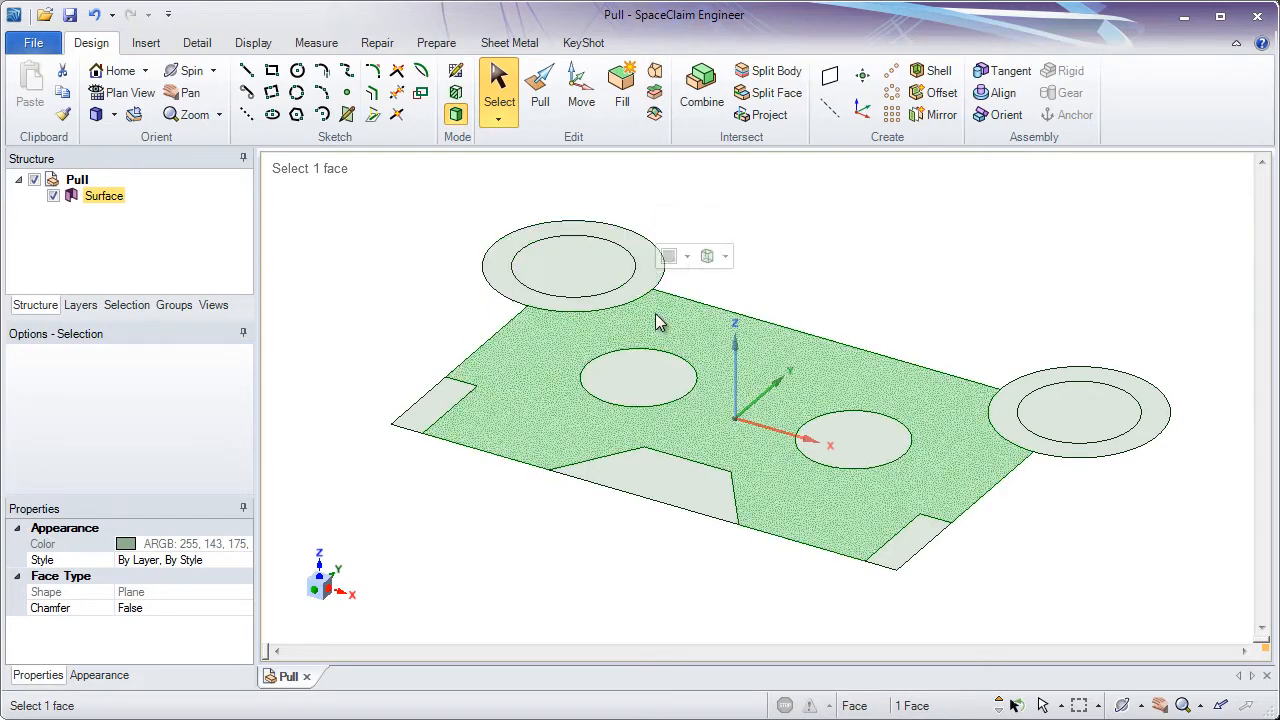
click(648, 378)
click(825, 437)
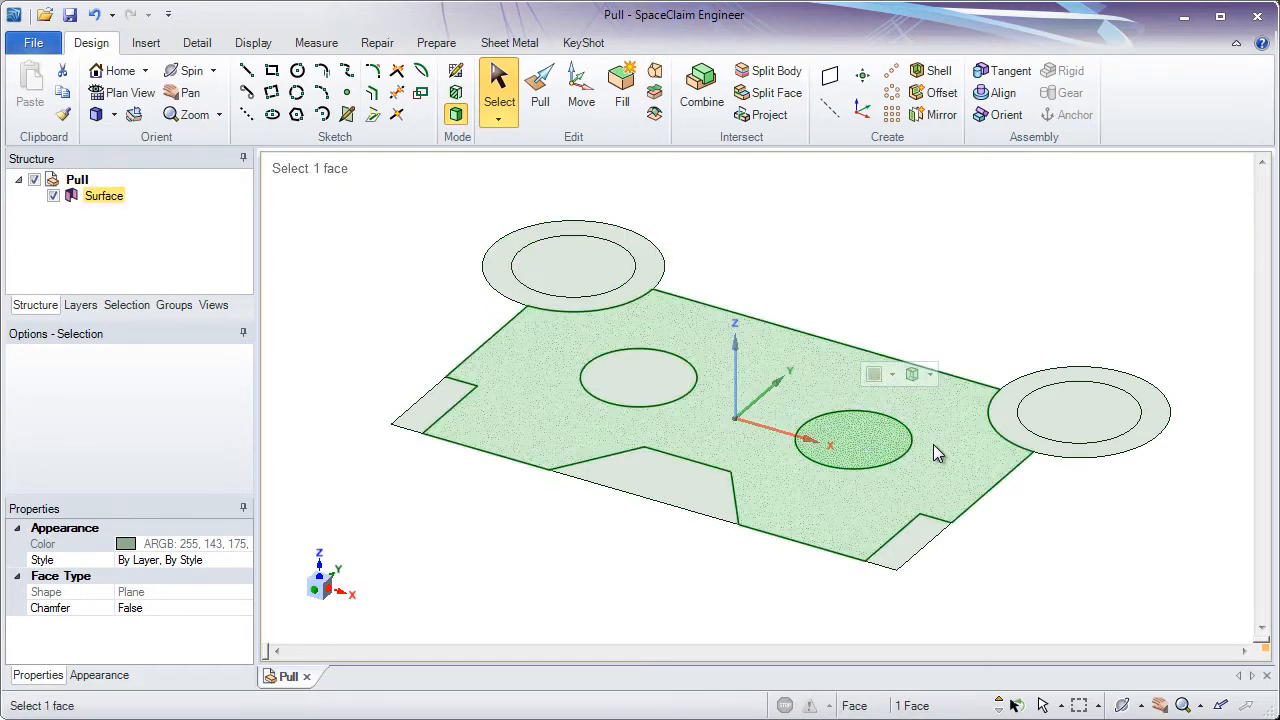
click(1037, 428)
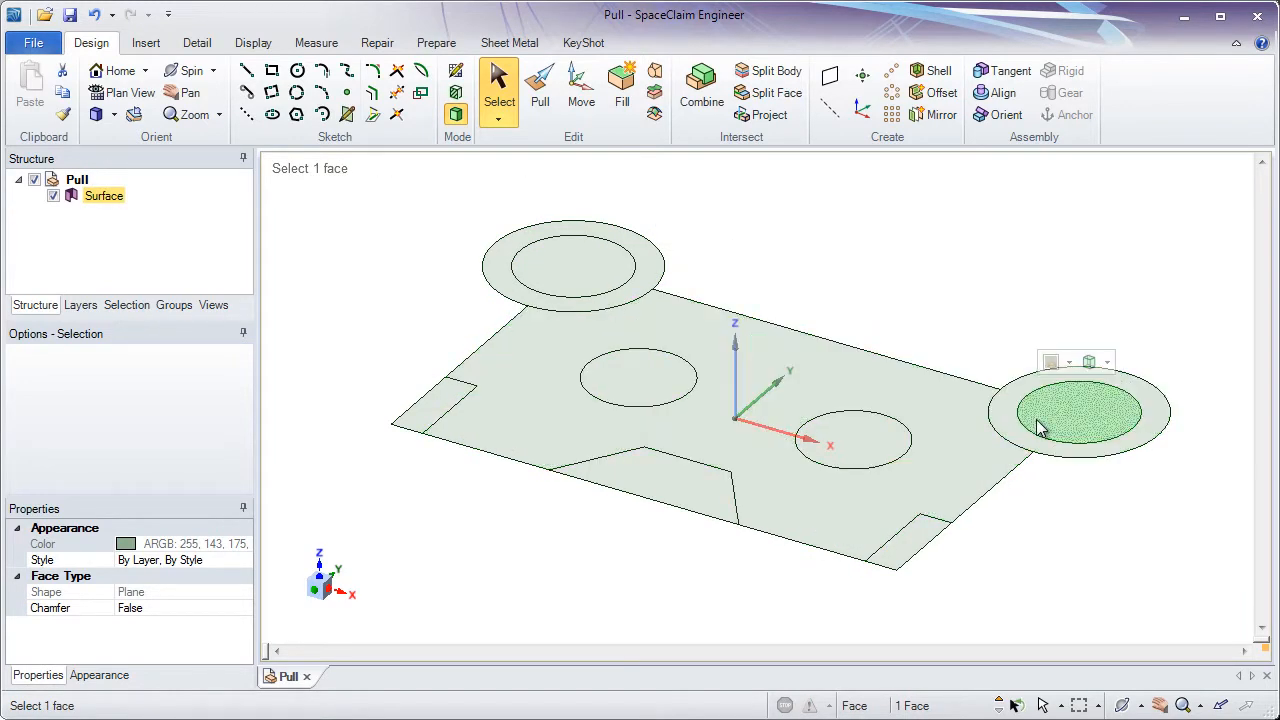
click(1016, 430)
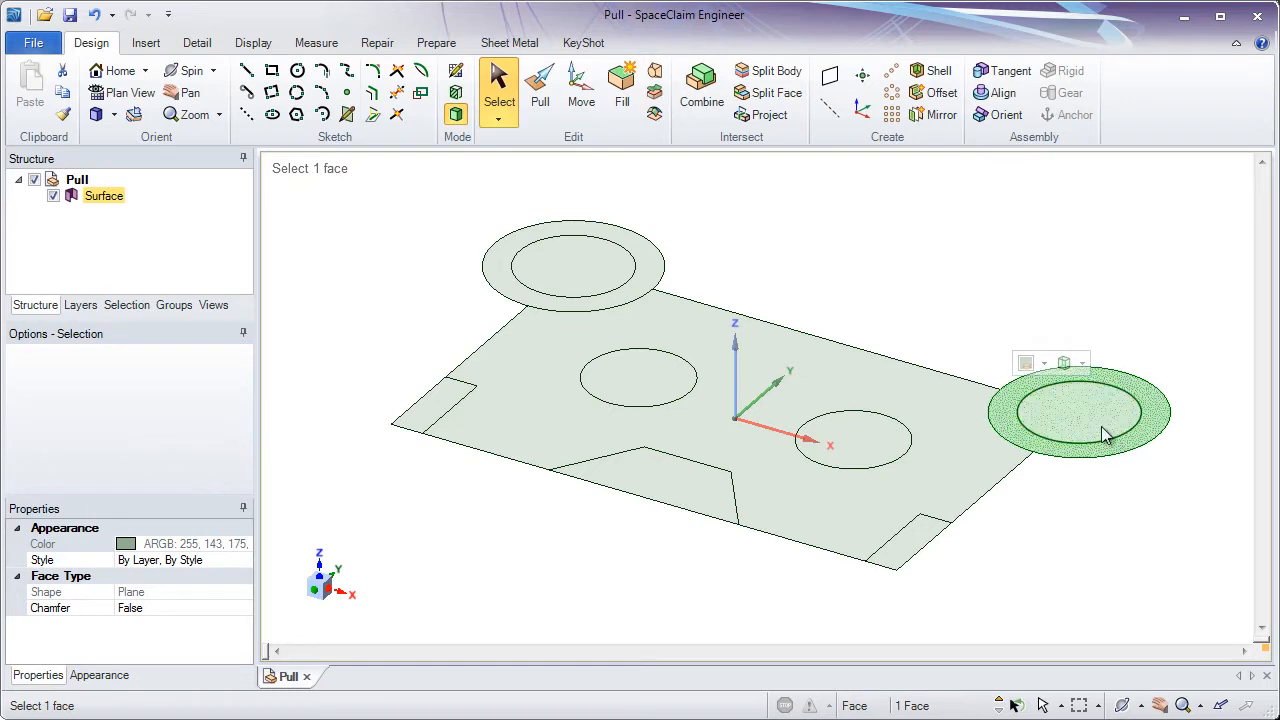
scroll(1160, 445, up, 5)
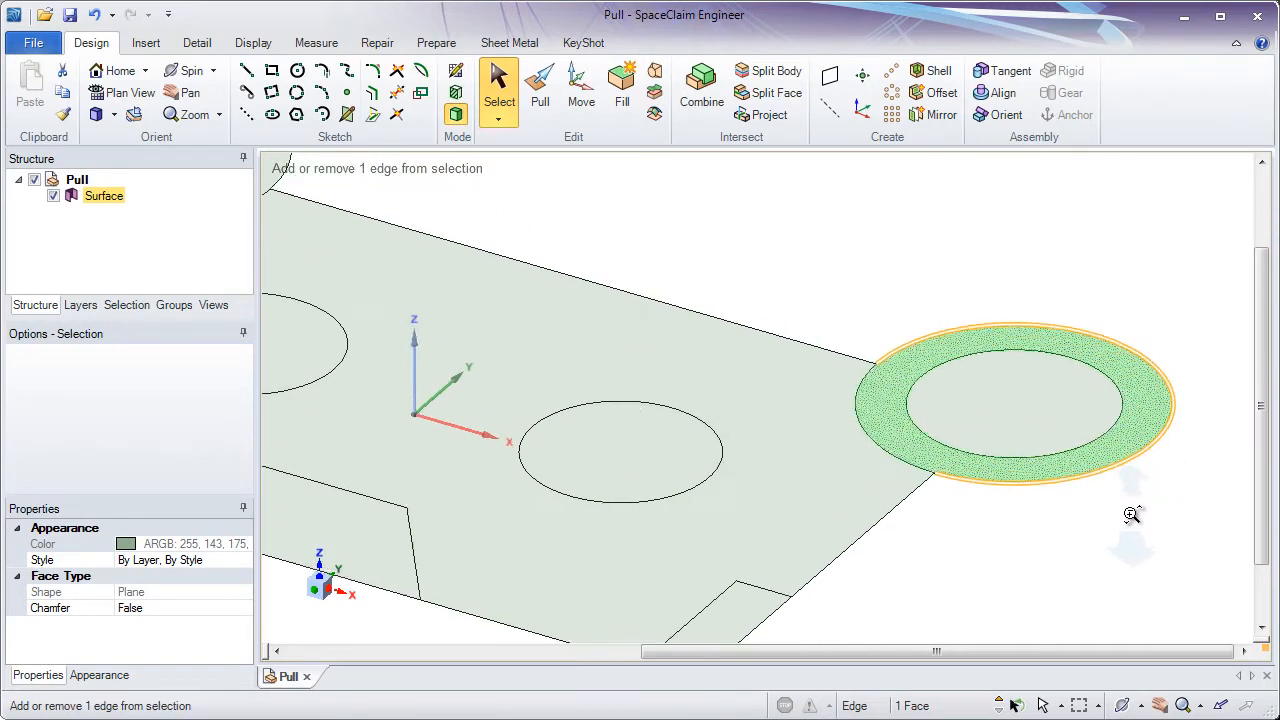
ctrl+middle_drag(1131, 514, 960, 485)
shift+middle_drag(960, 485, 966, 494)
click(966, 494)
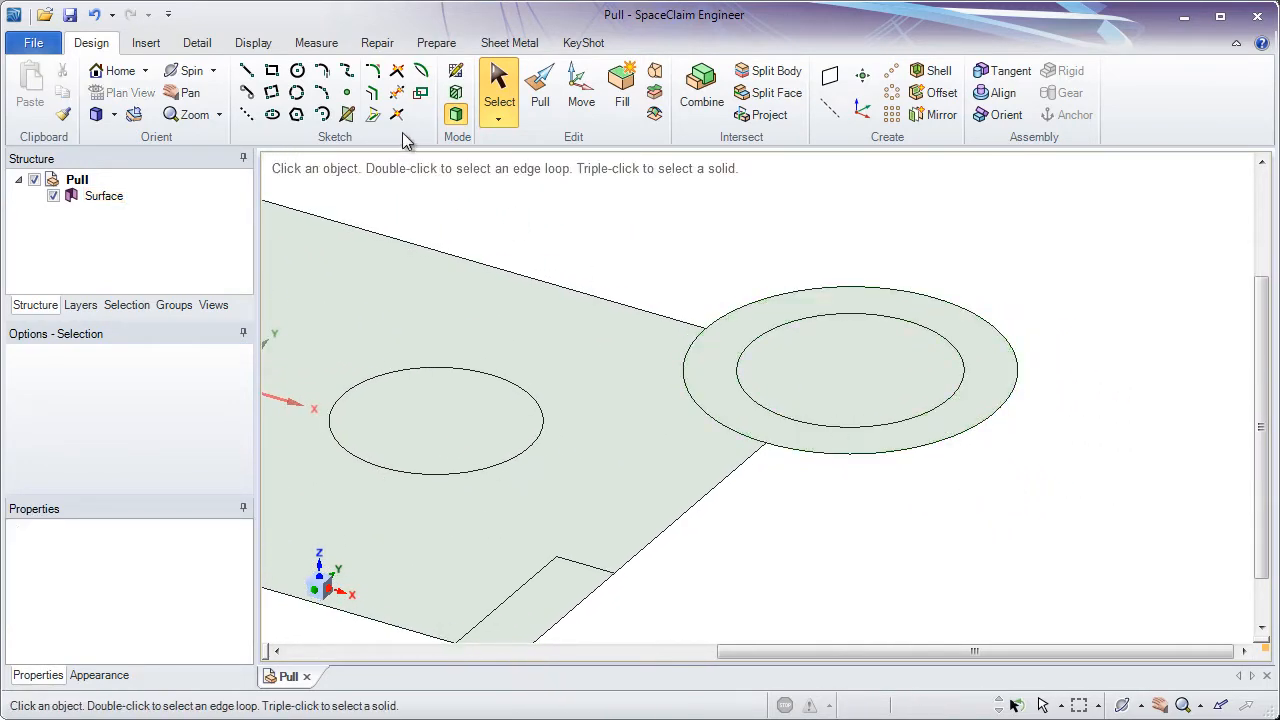
- With the Pull tool, pull the right boss's ring face upward 15 mm
click(540, 92)
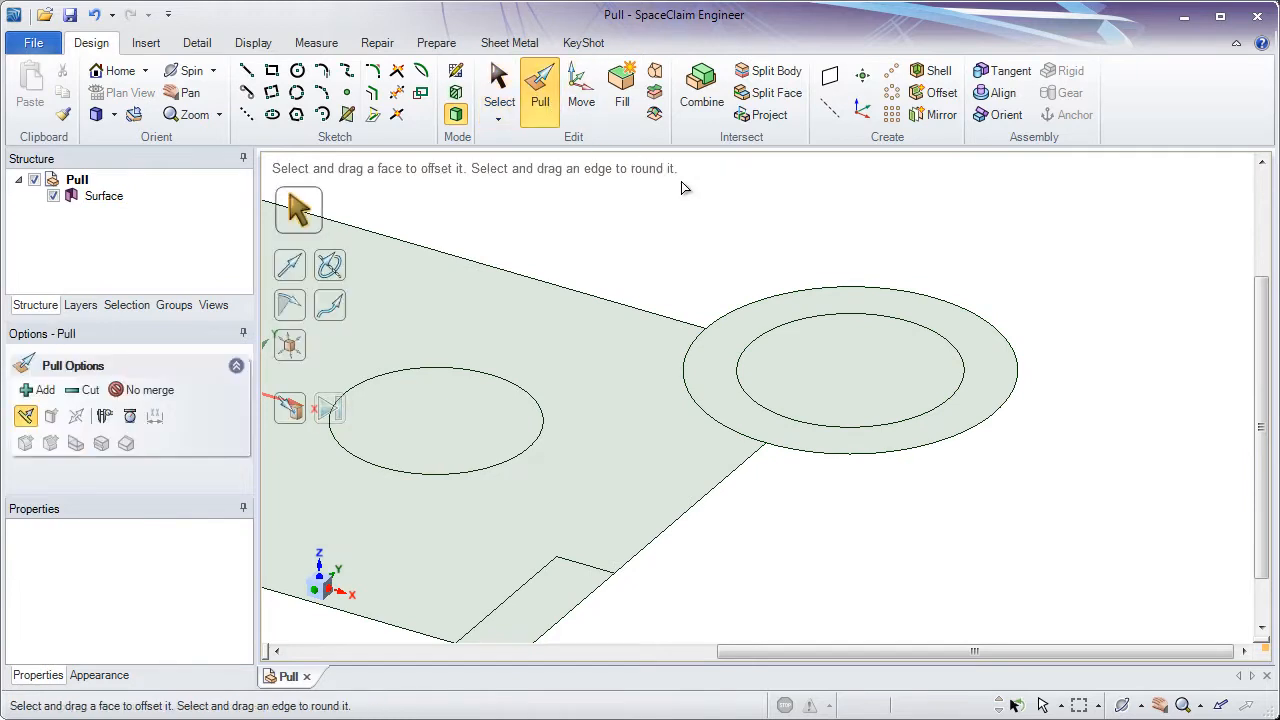
click(886, 294)
click(981, 349)
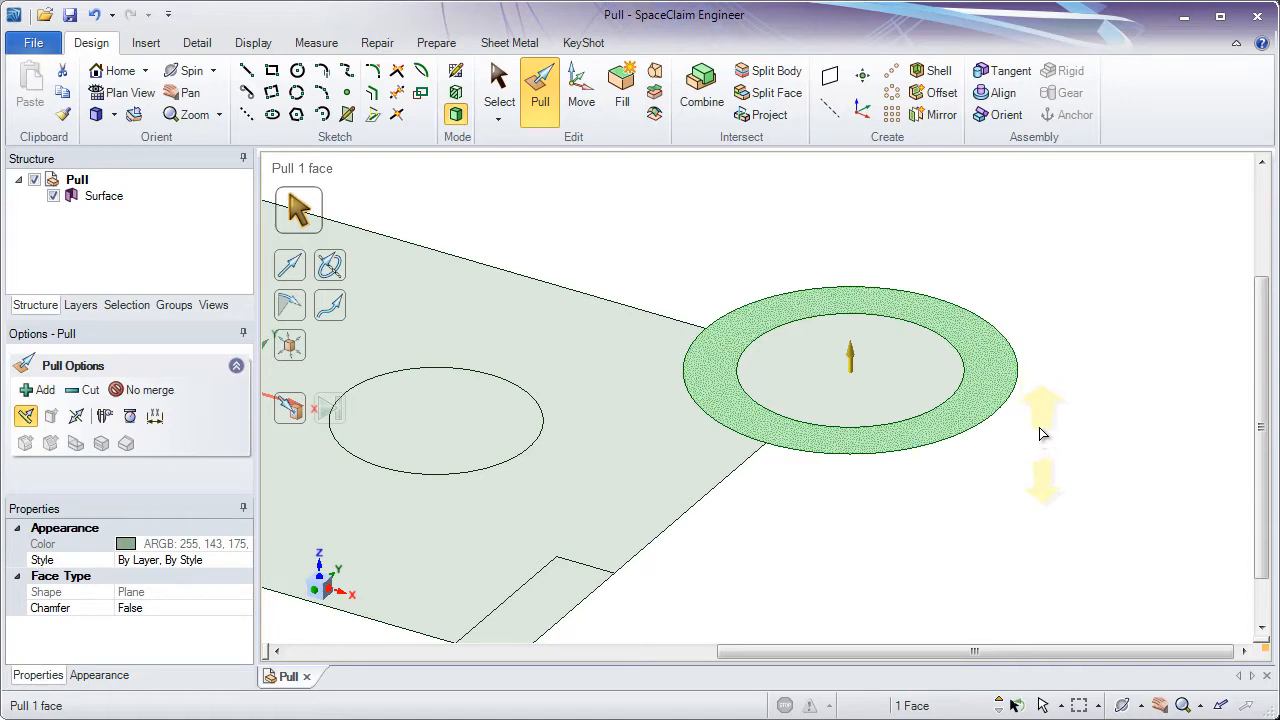
drag(1037, 400, 1039, 317)
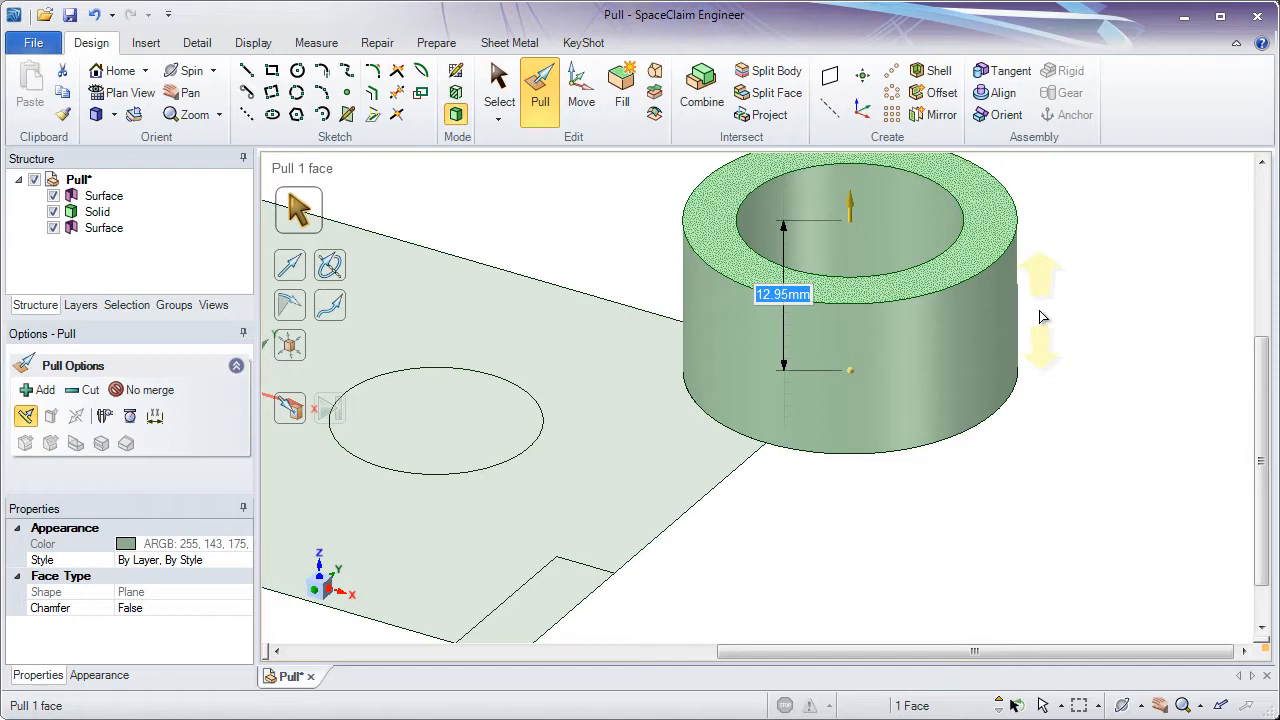
text(15)
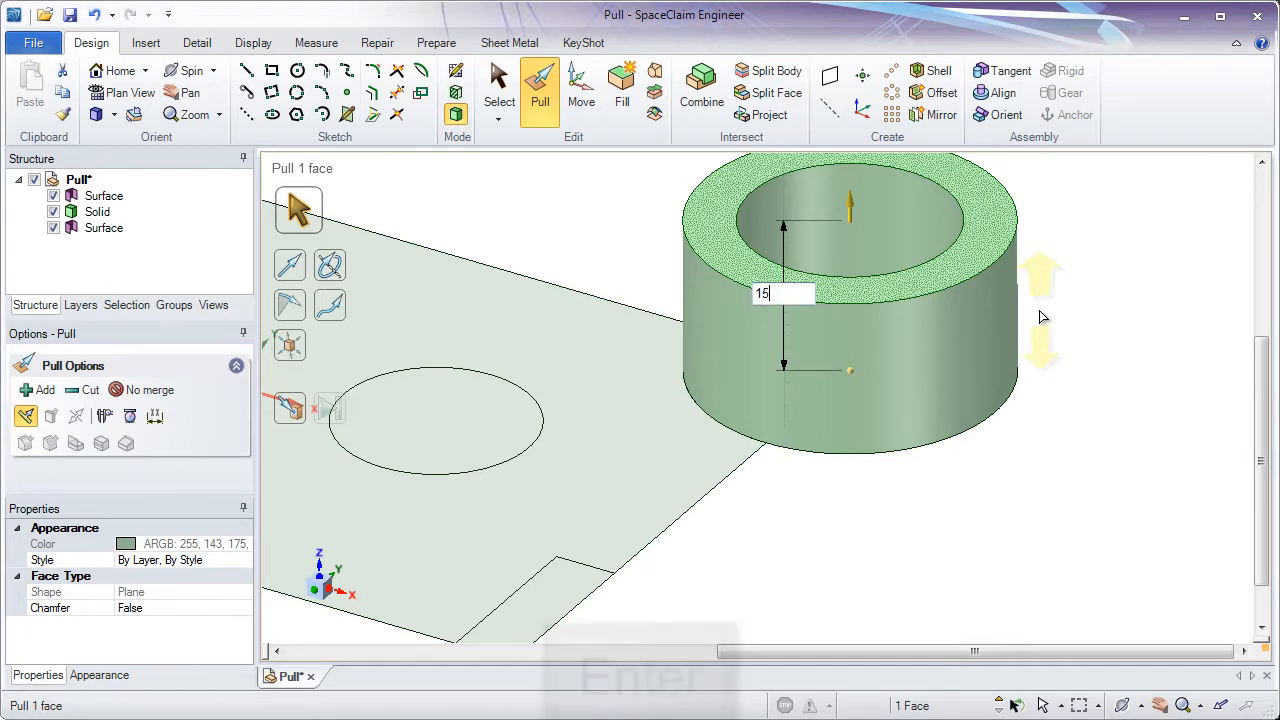
key(Return)
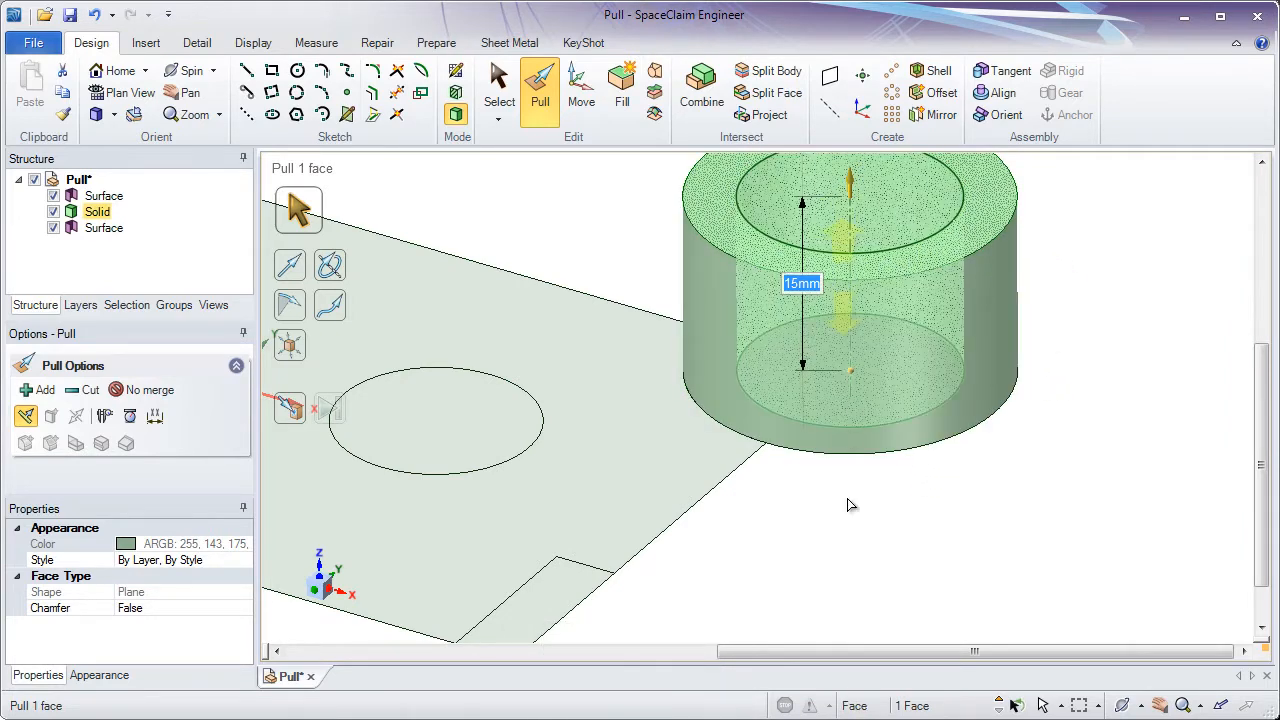
- Pull the main plate face and the upper-left boss ring face together upward about 20 mm
click(851, 539)
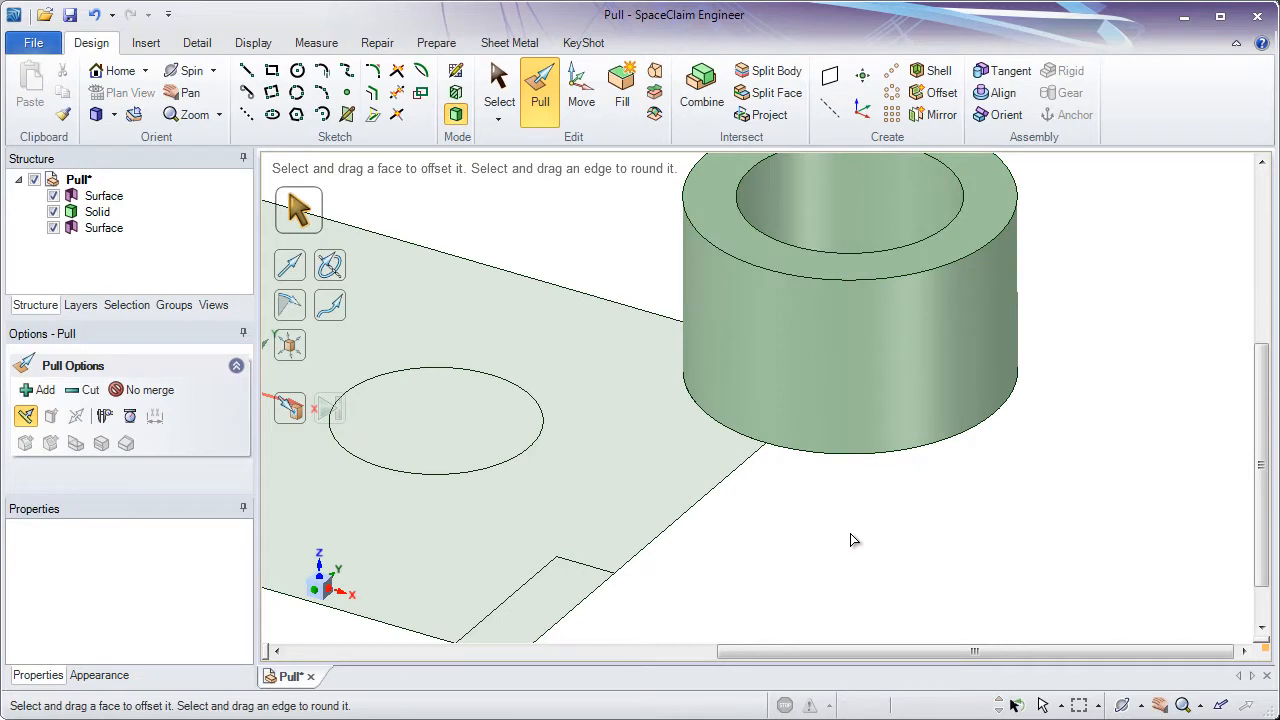
key(h)
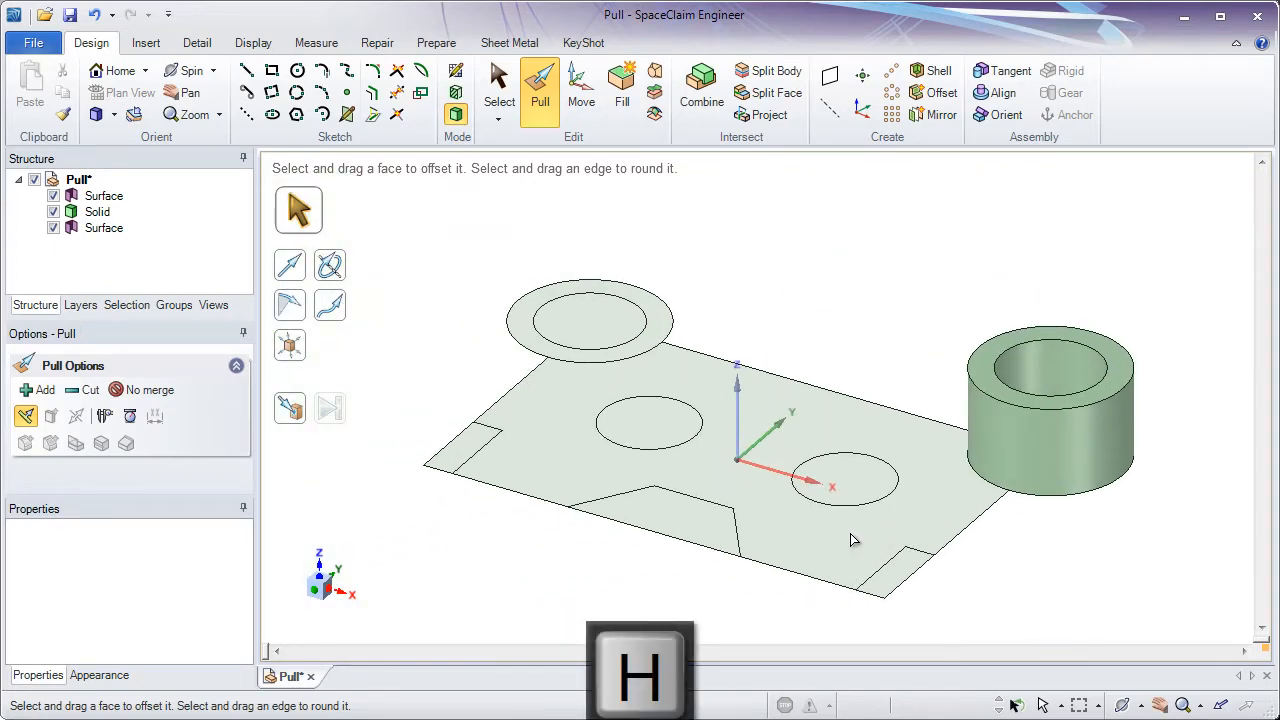
click(852, 540)
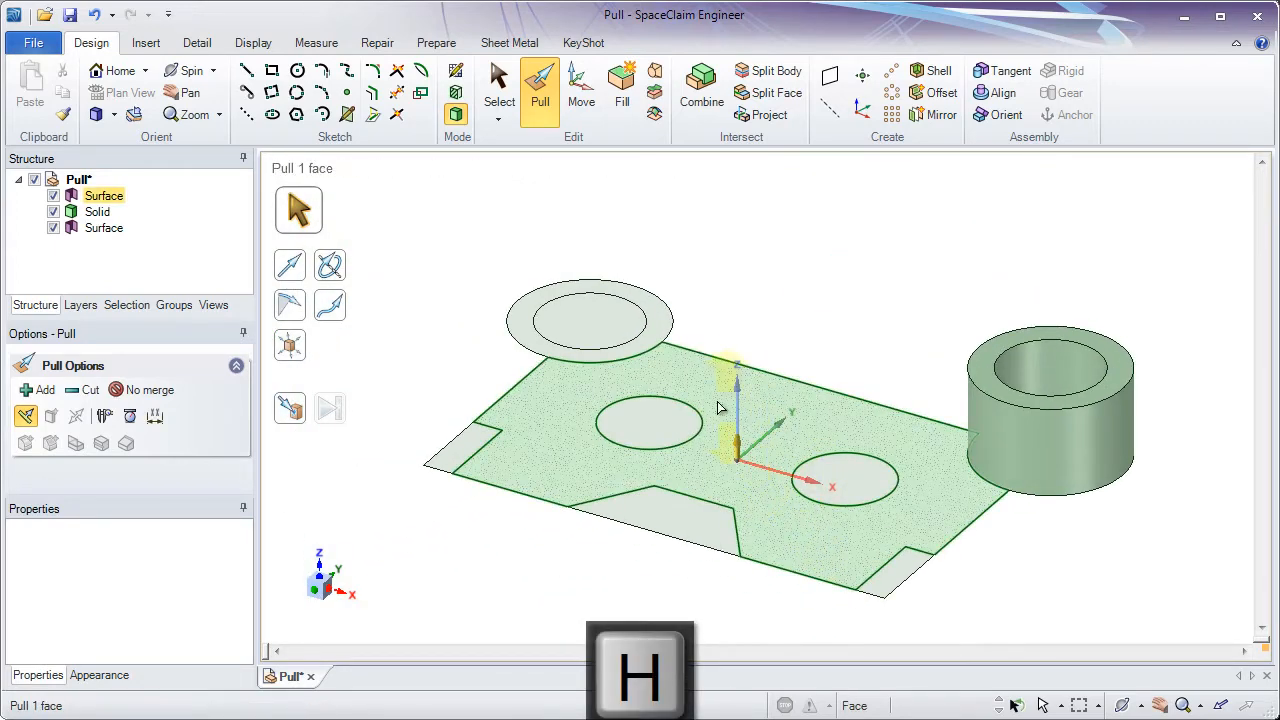
click(655, 337)
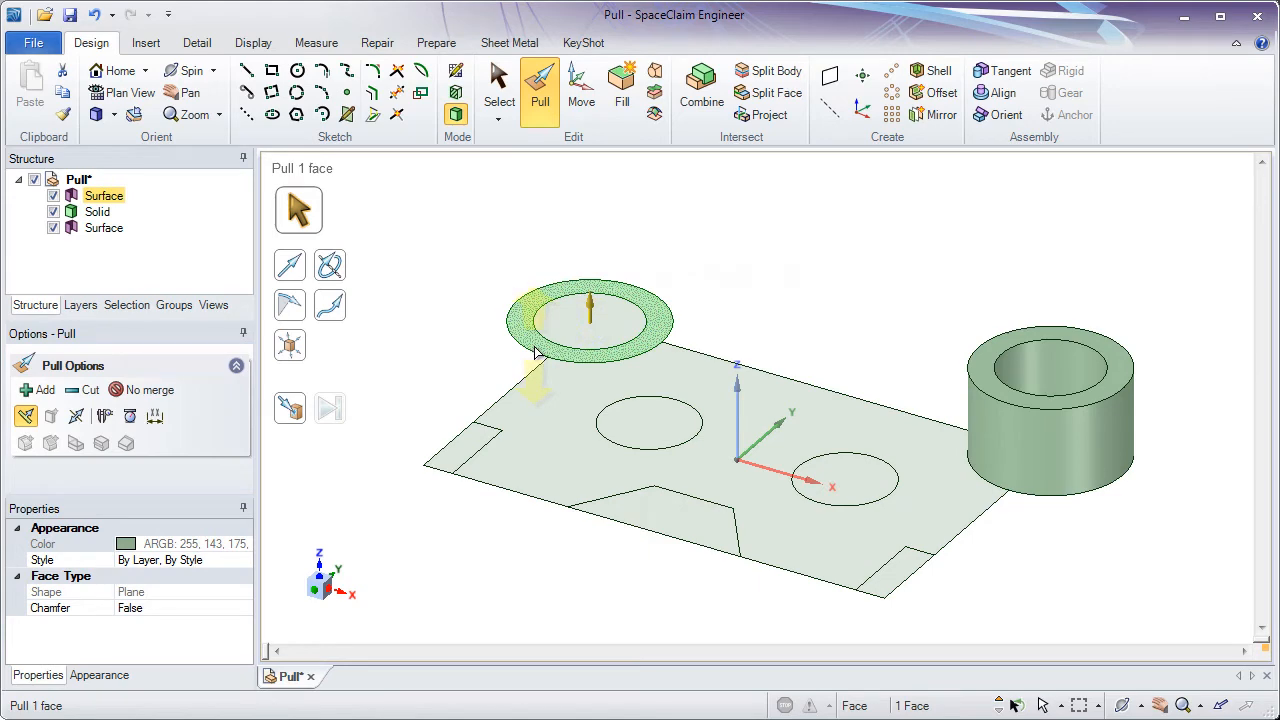
ctrl+click(567, 388)
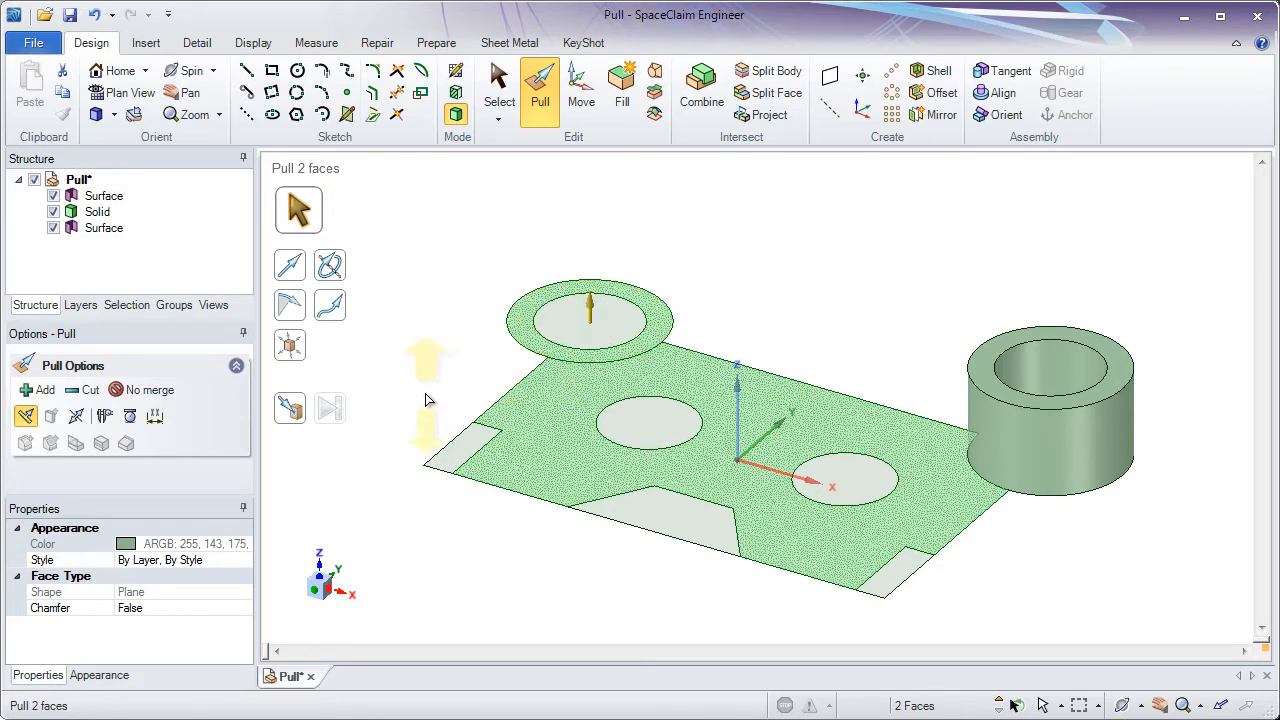
drag(425, 400, 395, 292)
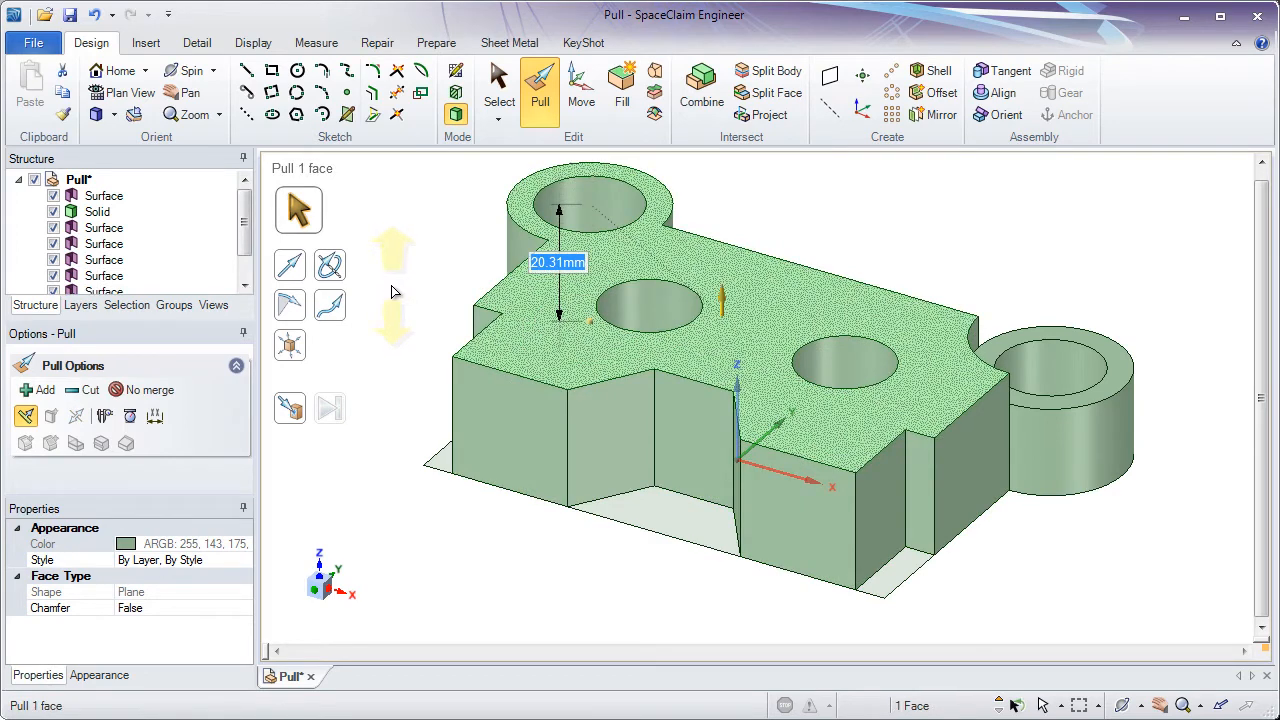
- Select the resulting solid body in the structure tree to examine it
click(97, 212)
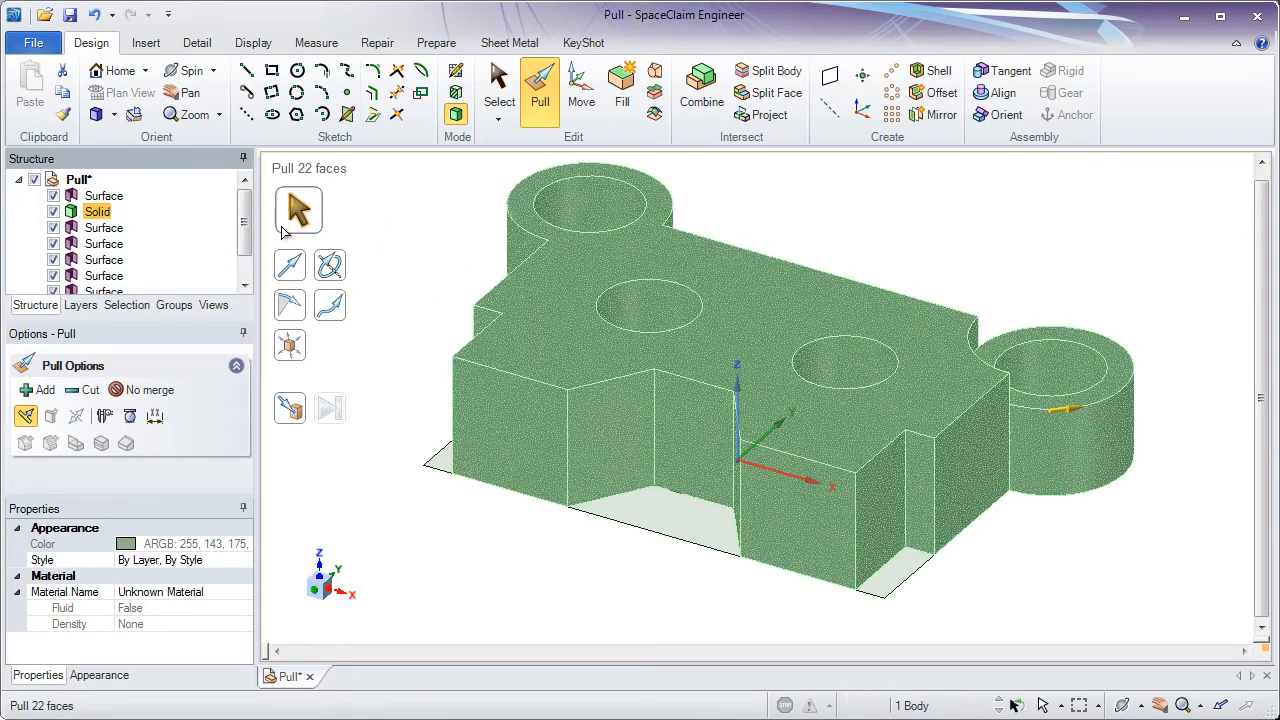
click(371, 233)
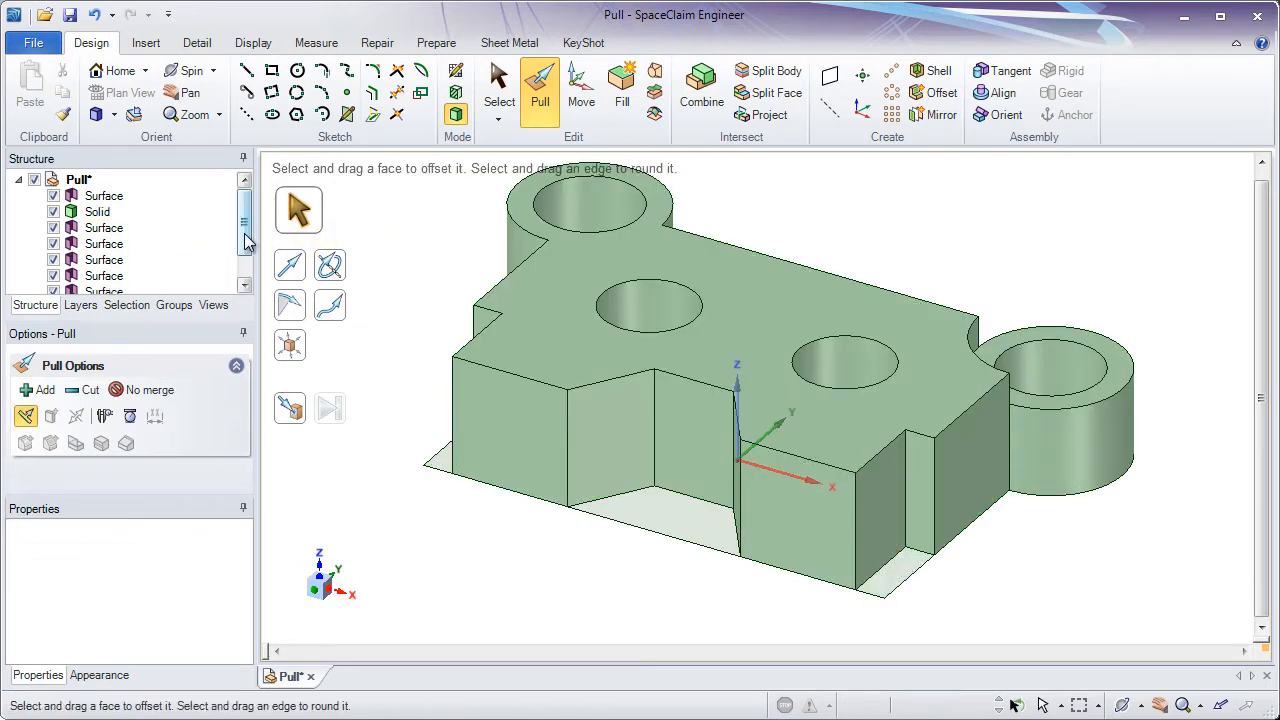
mouse_move(245, 237)
mouse_down()
mouse_move(246, 257)
mouse_move(245, 225)
mouse_up()
scroll(978, 365, up, 2)
scroll(978, 365, up, 1)
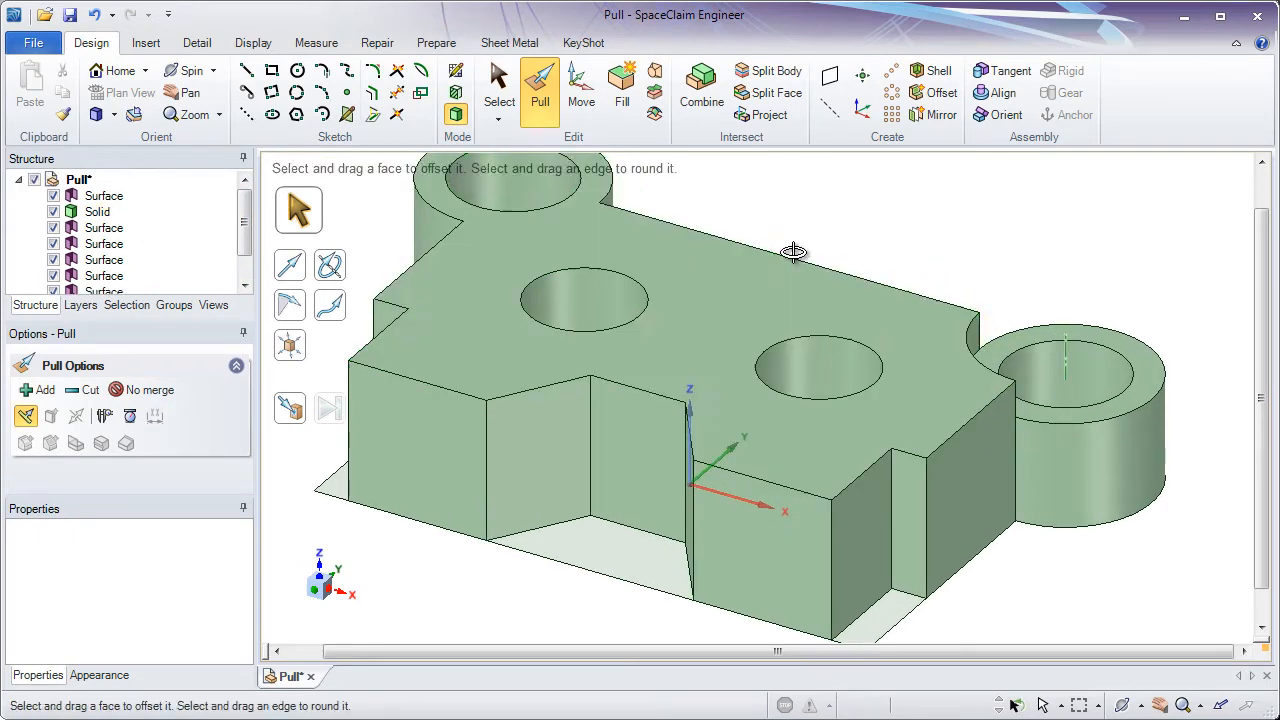
shift+middle_drag(794, 251, 853, 325)
- Try to pull the top face of the solid up to the right boss's top face using Up To
click(705, 292)
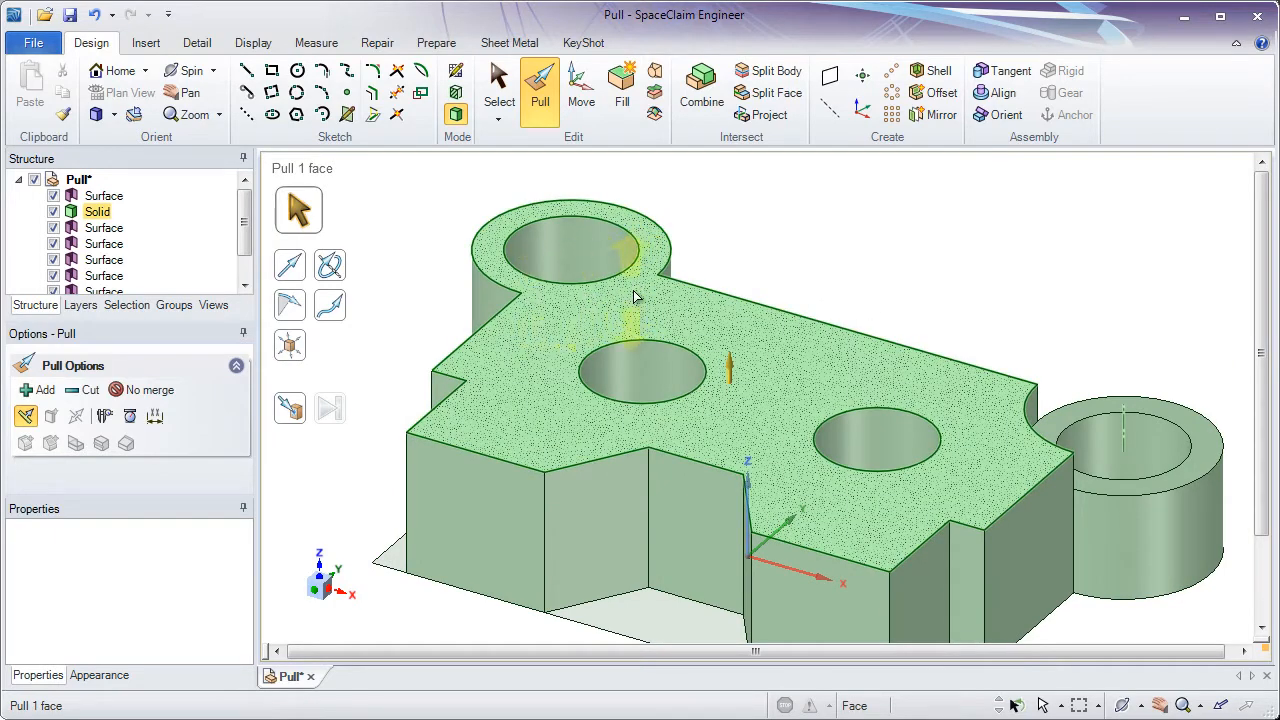
click(886, 336)
click(684, 300)
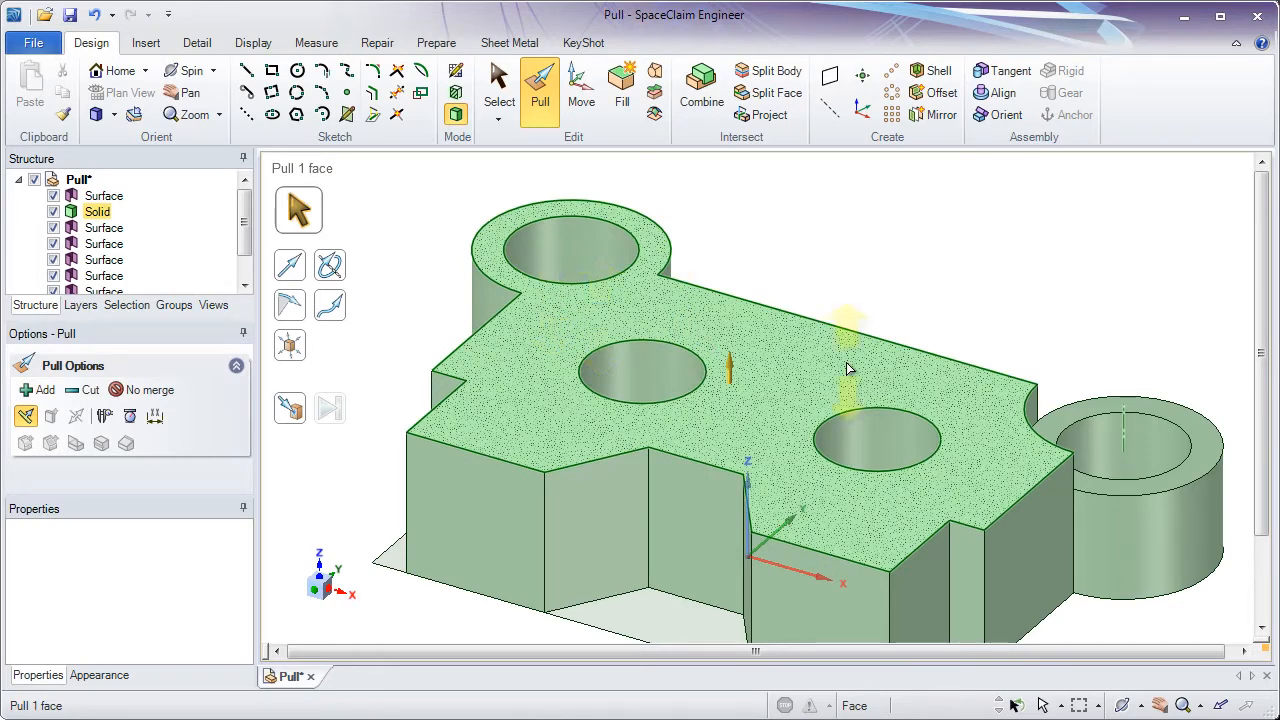
shift+middle_drag(1006, 423, 837, 354)
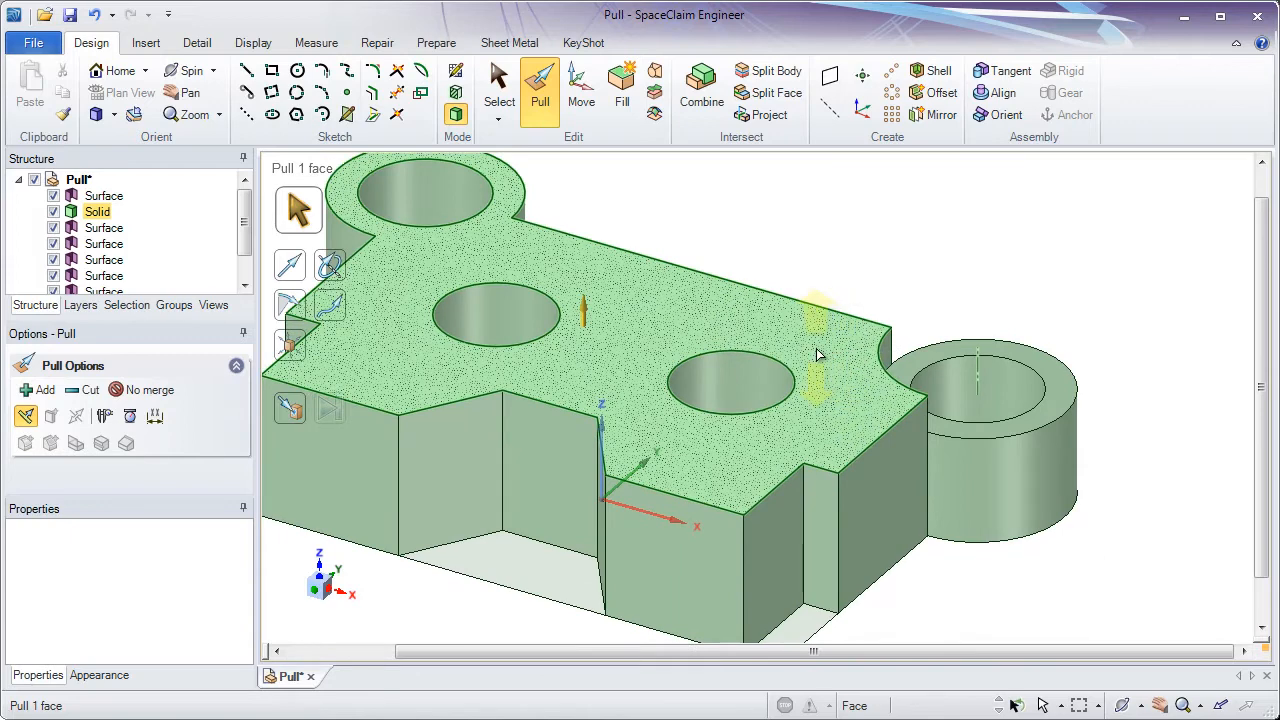
click(951, 430)
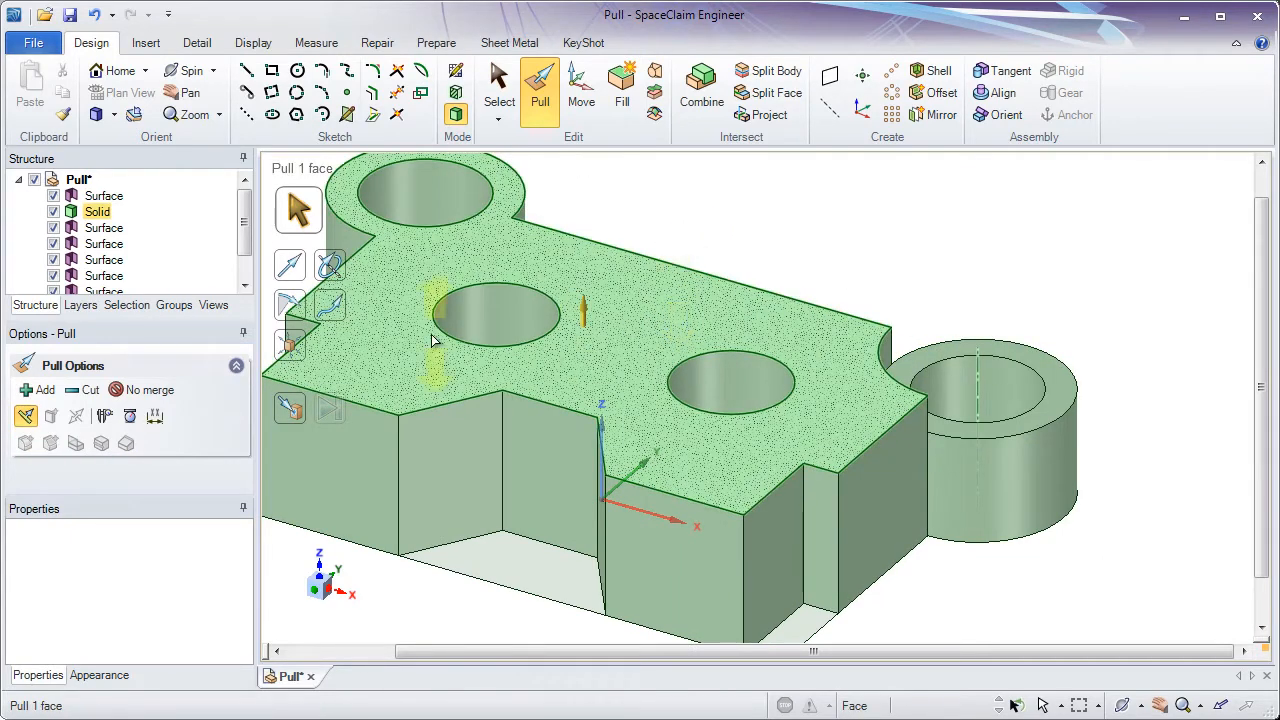
click(410, 357)
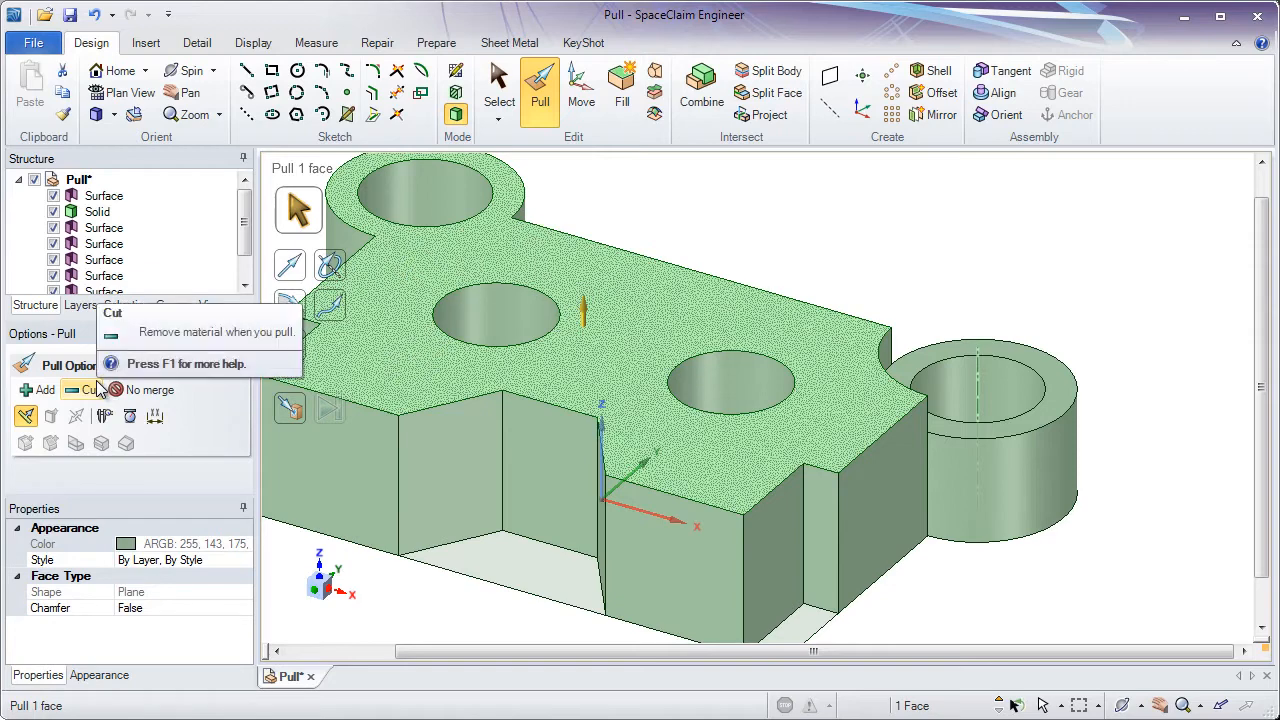
click(298, 417)
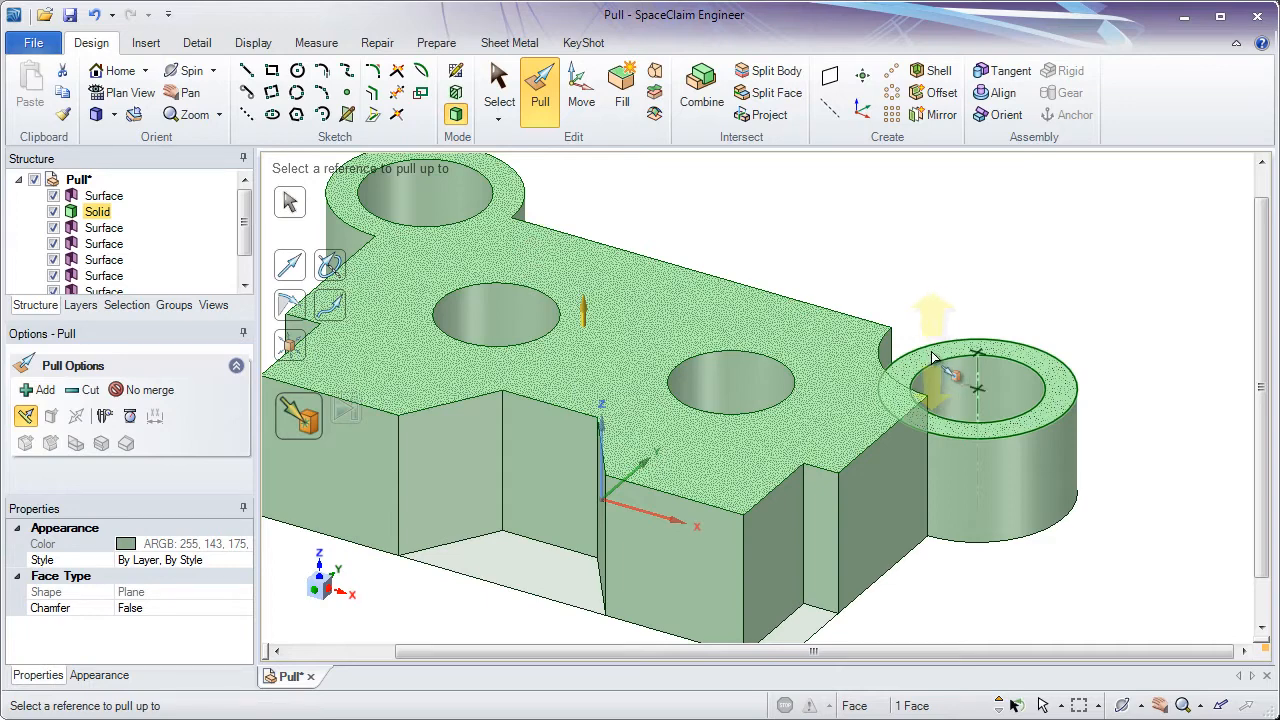
key(Escape)
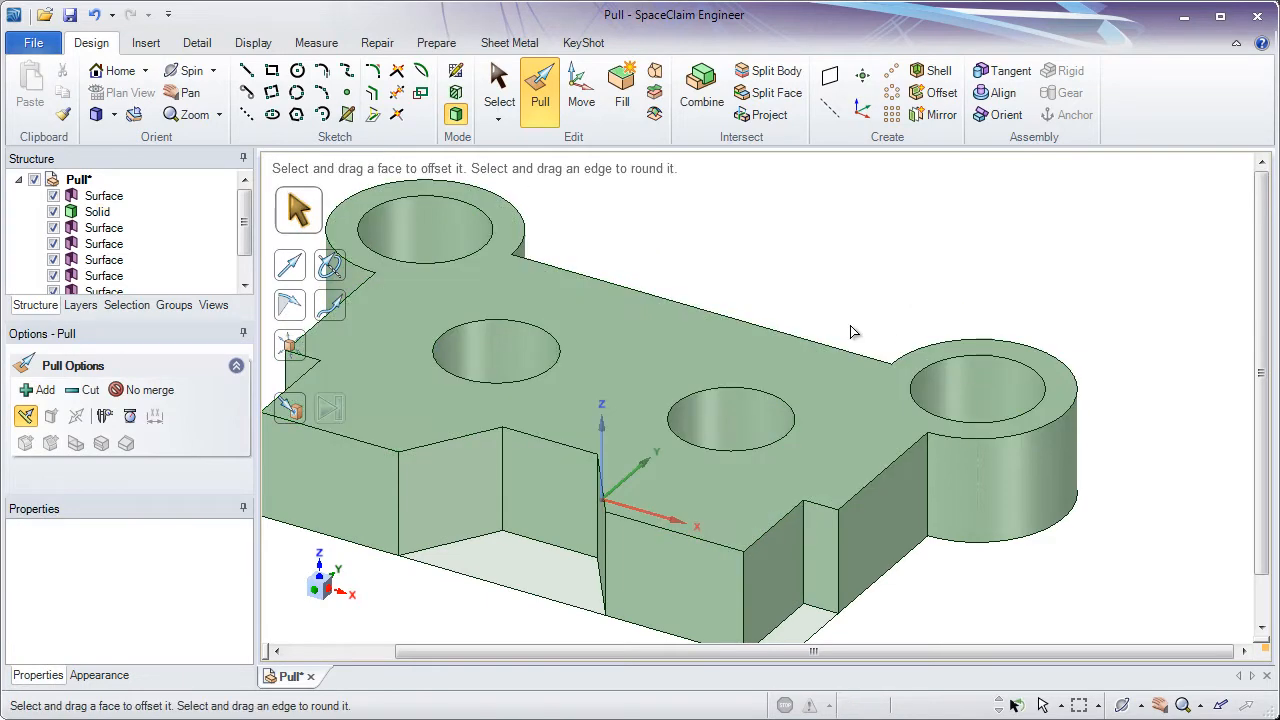
click(872, 372)
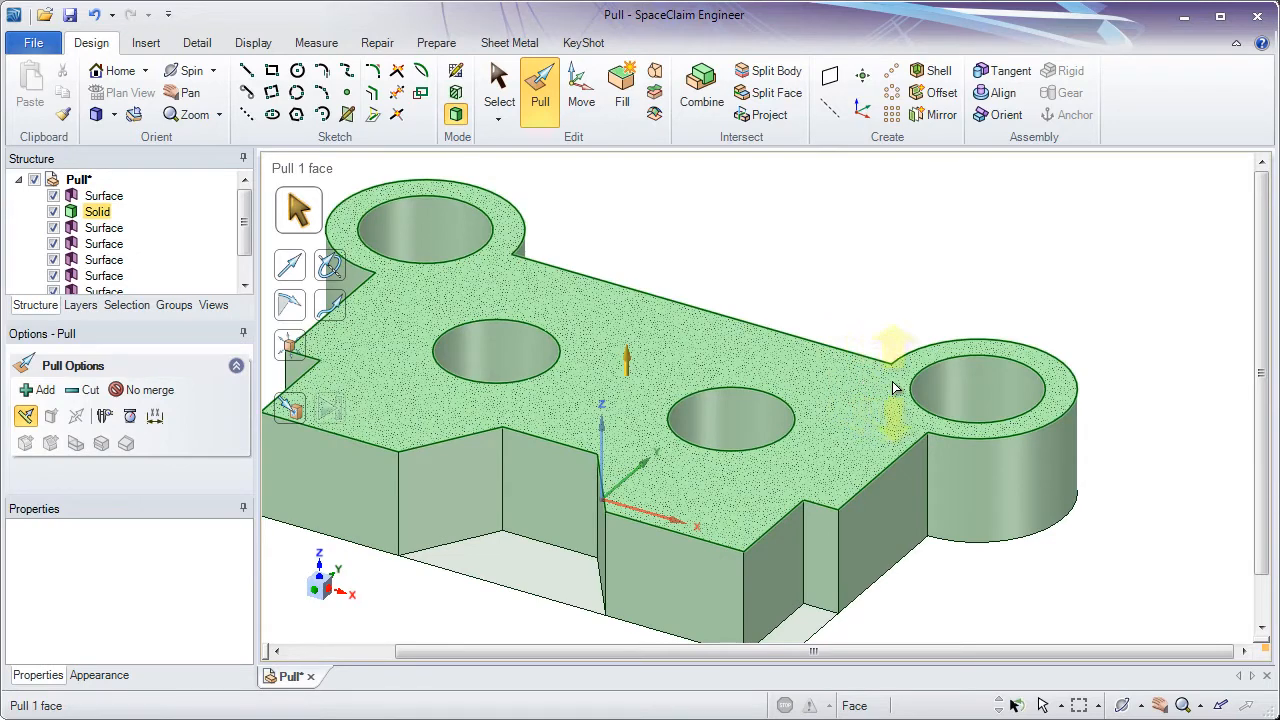
key(Escape)
click(929, 439)
click(900, 405)
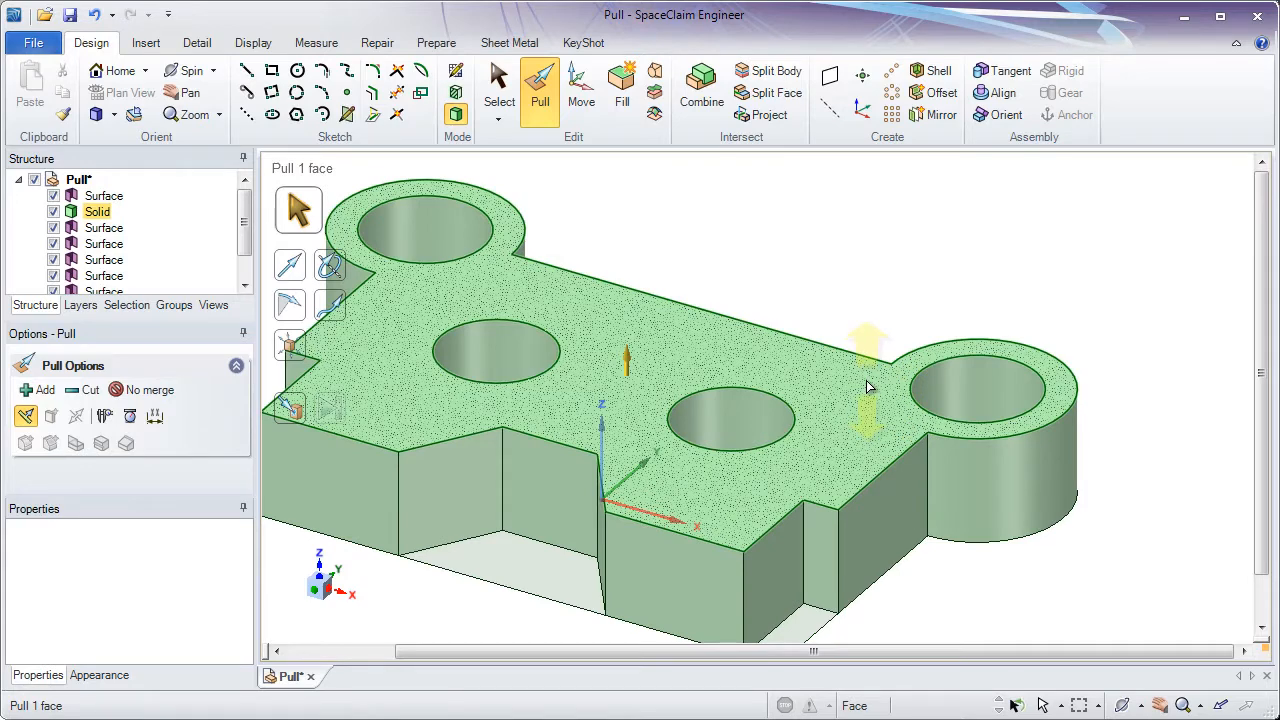
ctrl+middle_drag(831, 414, 848, 341)
click(791, 322)
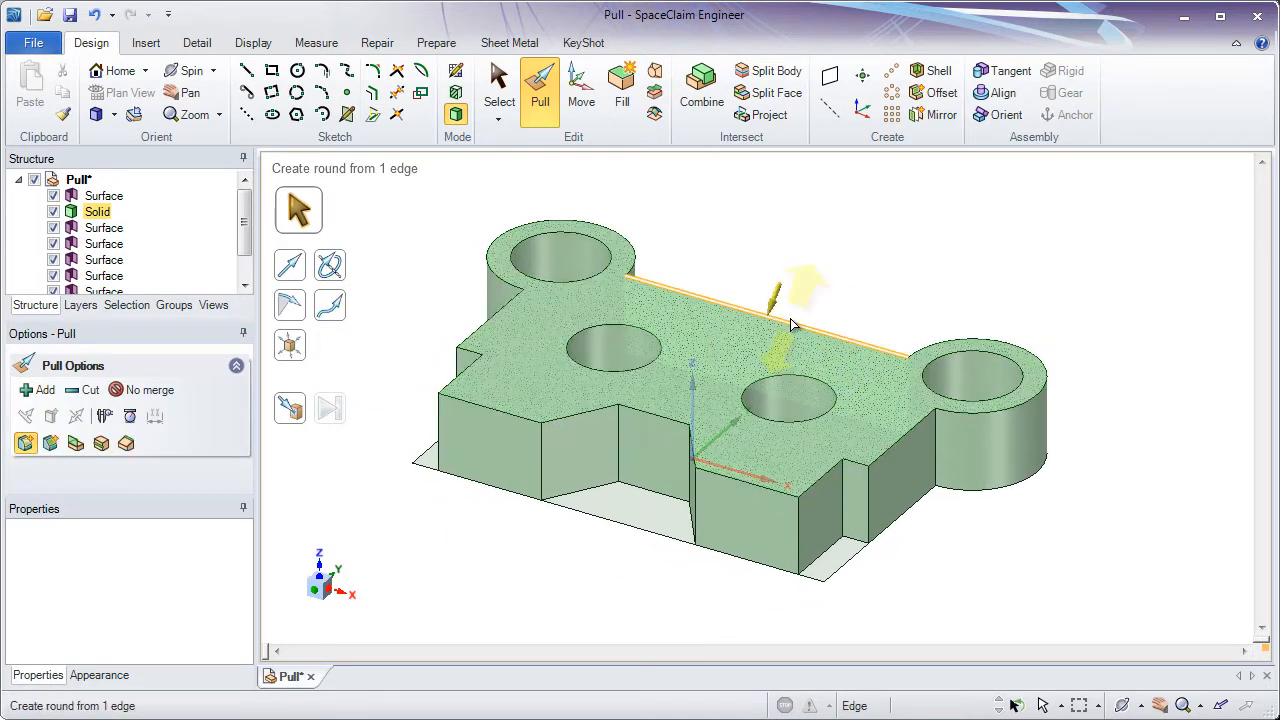
key(Escape)
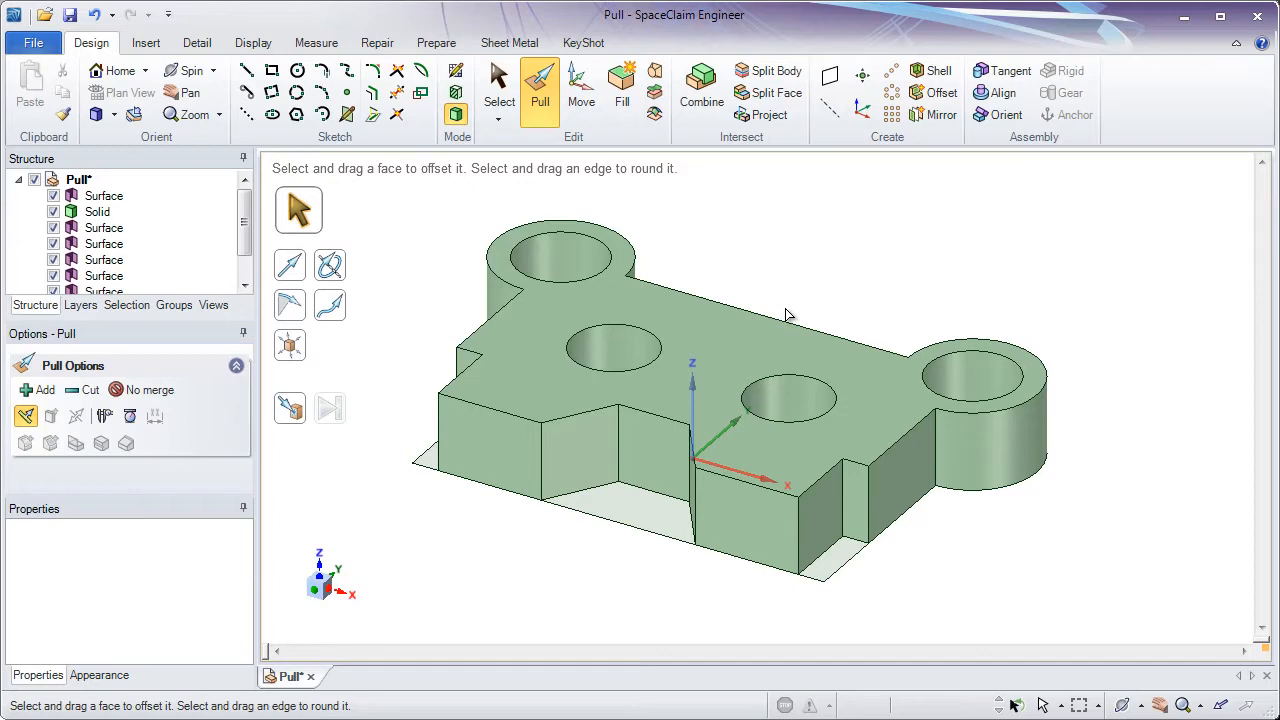
- Pull the floor faces of the two corner notches upward about 26 mm to form ribs
middle_drag(575, 378, 605, 417)
click(427, 450)
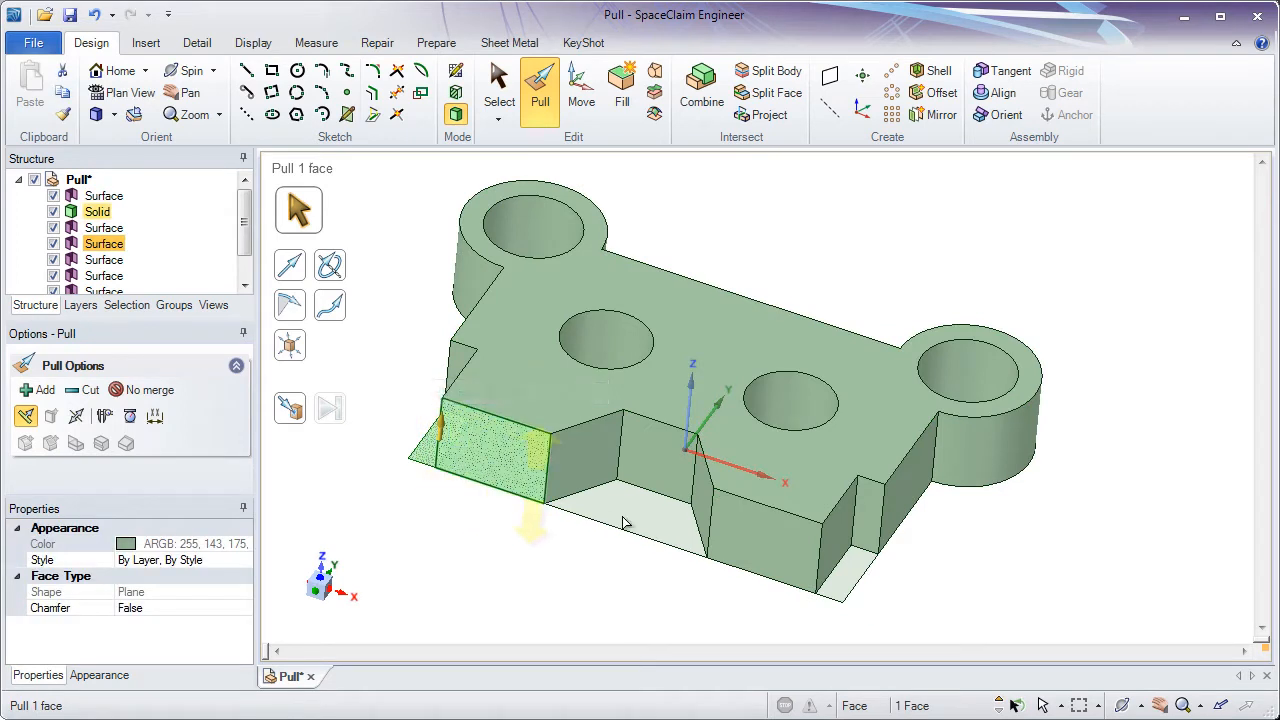
ctrl+click(845, 587)
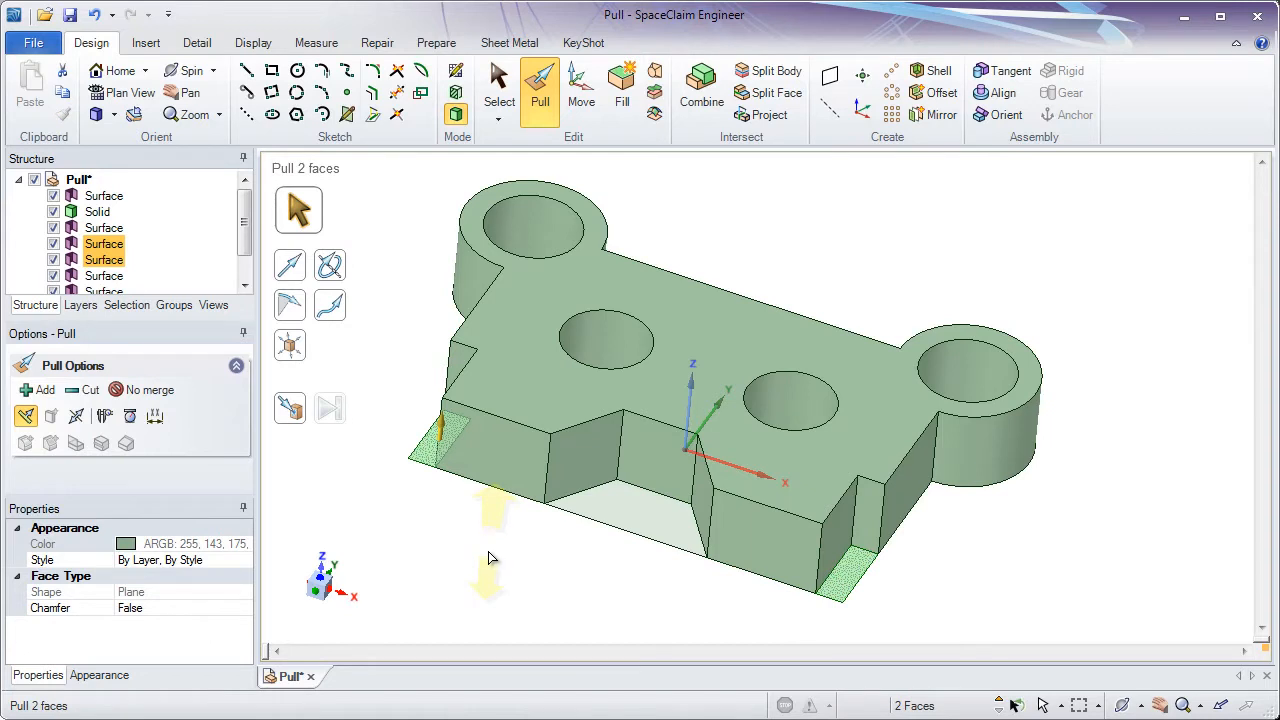
drag(488, 556, 509, 439)
middle_drag(503, 535, 472, 554)
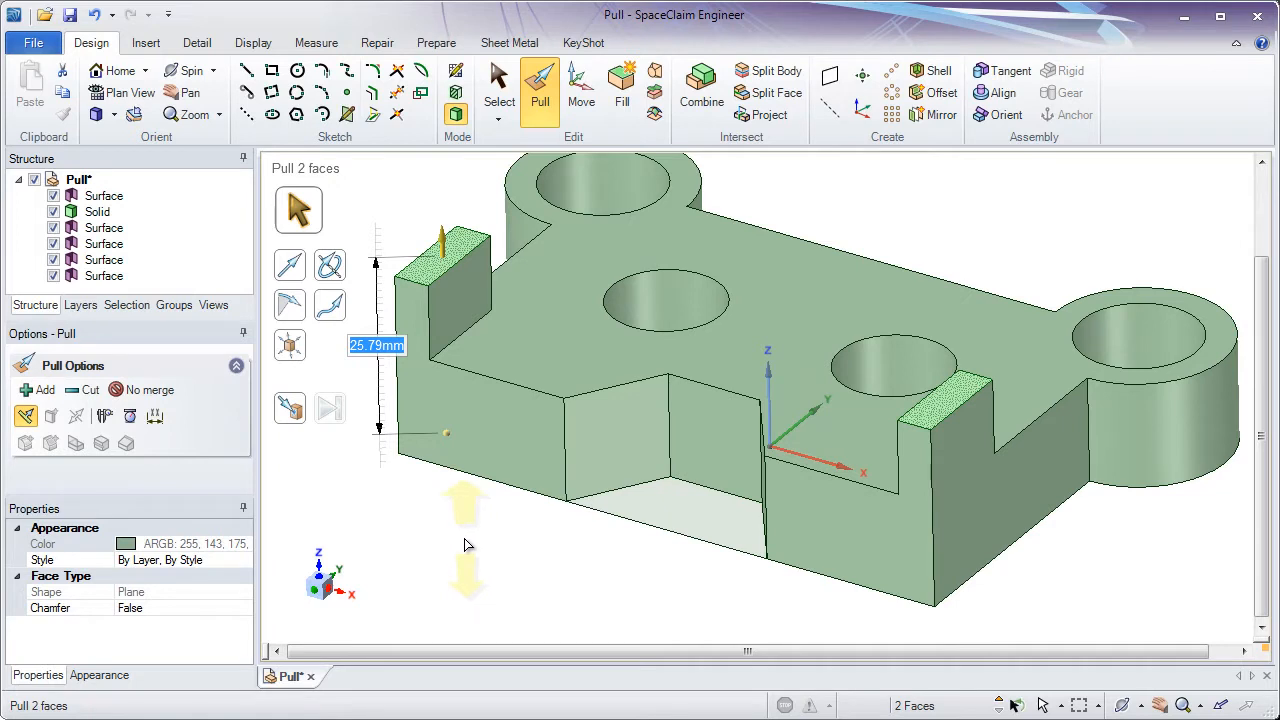
key(Escape)
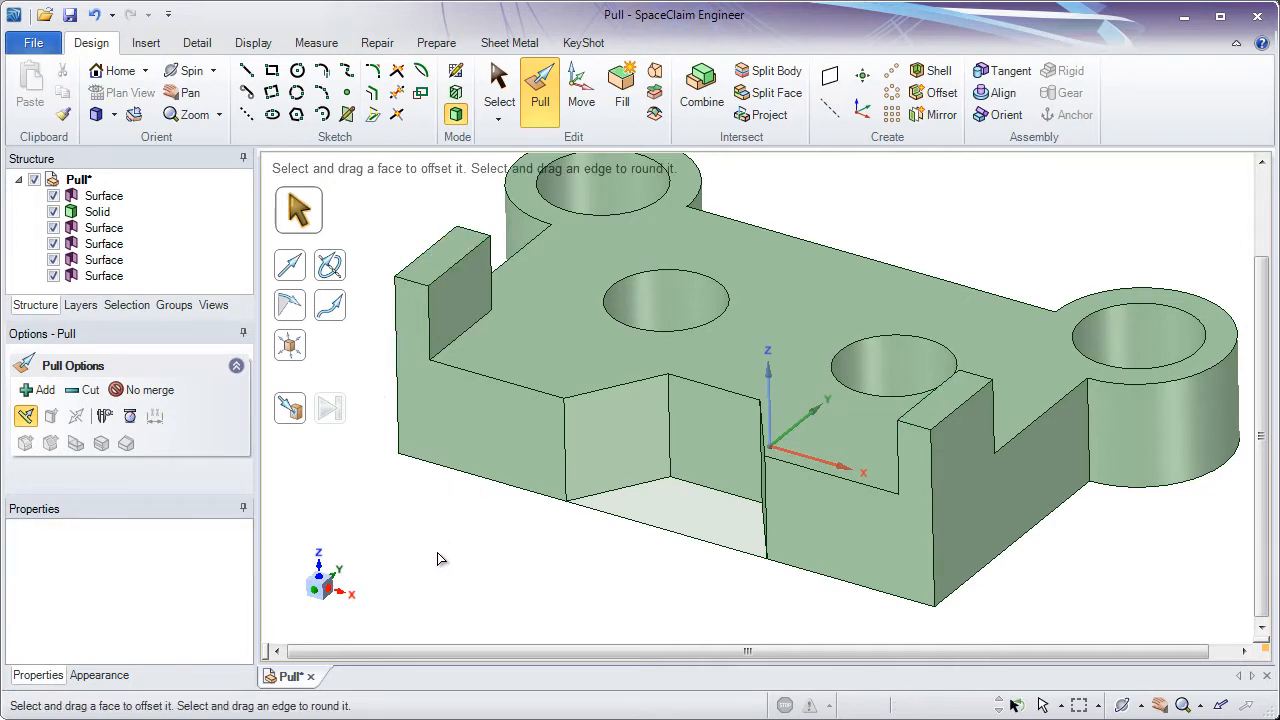
- Select both rib top faces and use the Ruler to set their height to 5 mm above the plate top
click(445, 266)
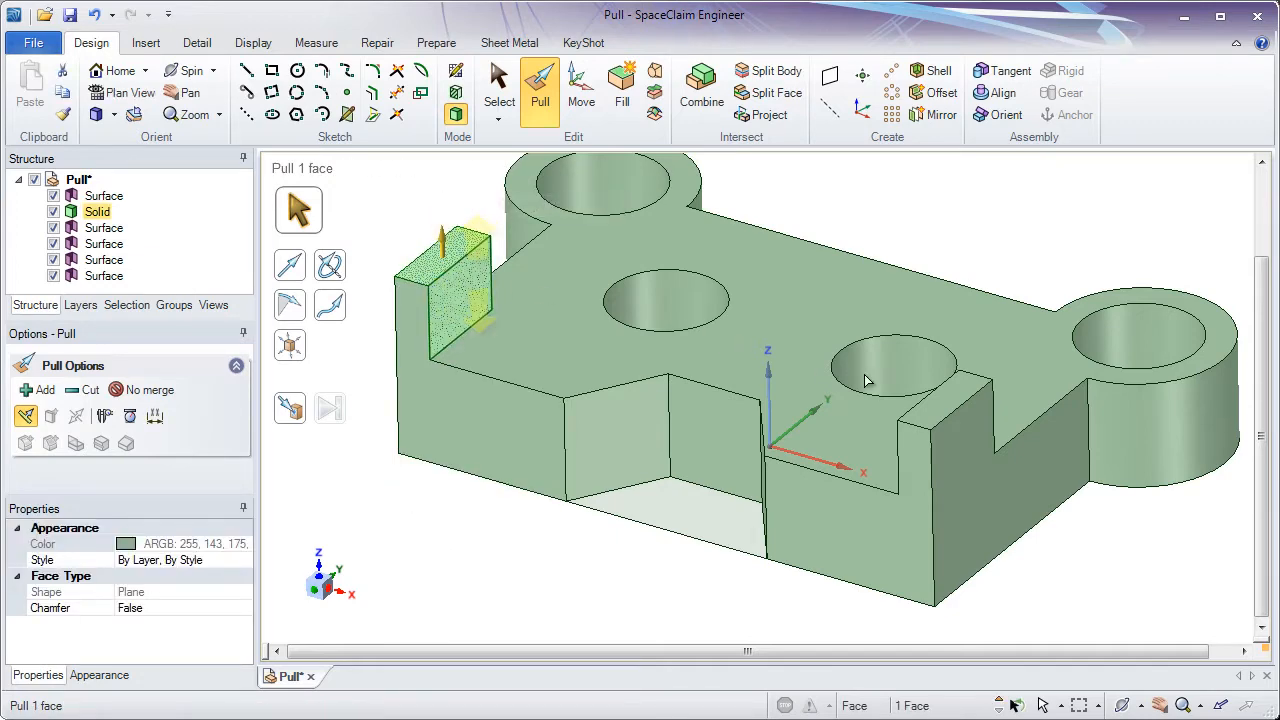
ctrl+click(923, 425)
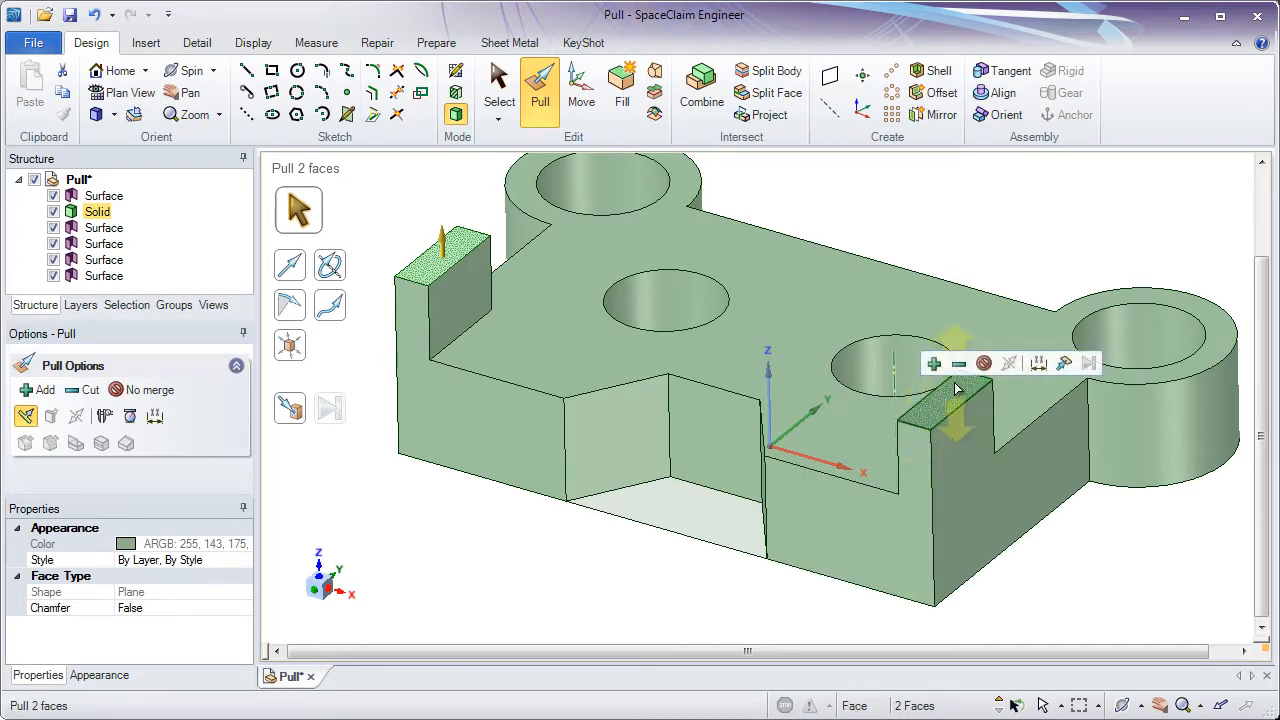
click(1038, 366)
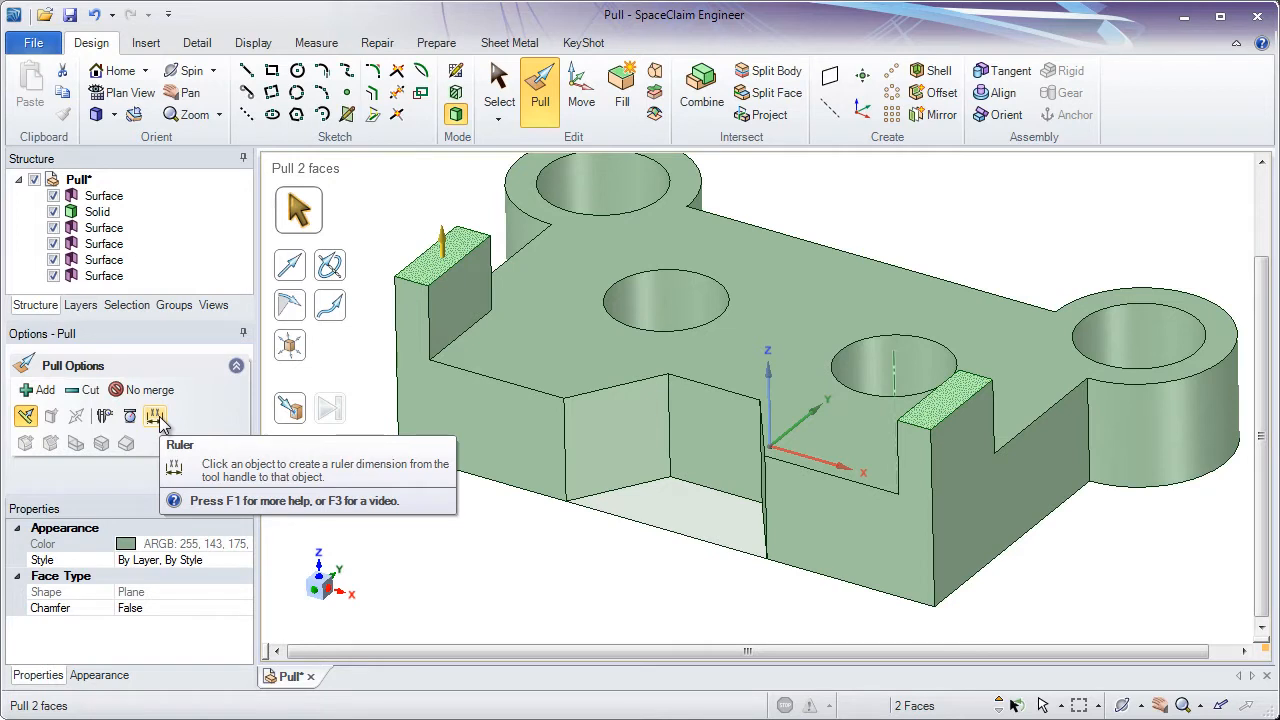
click(156, 417)
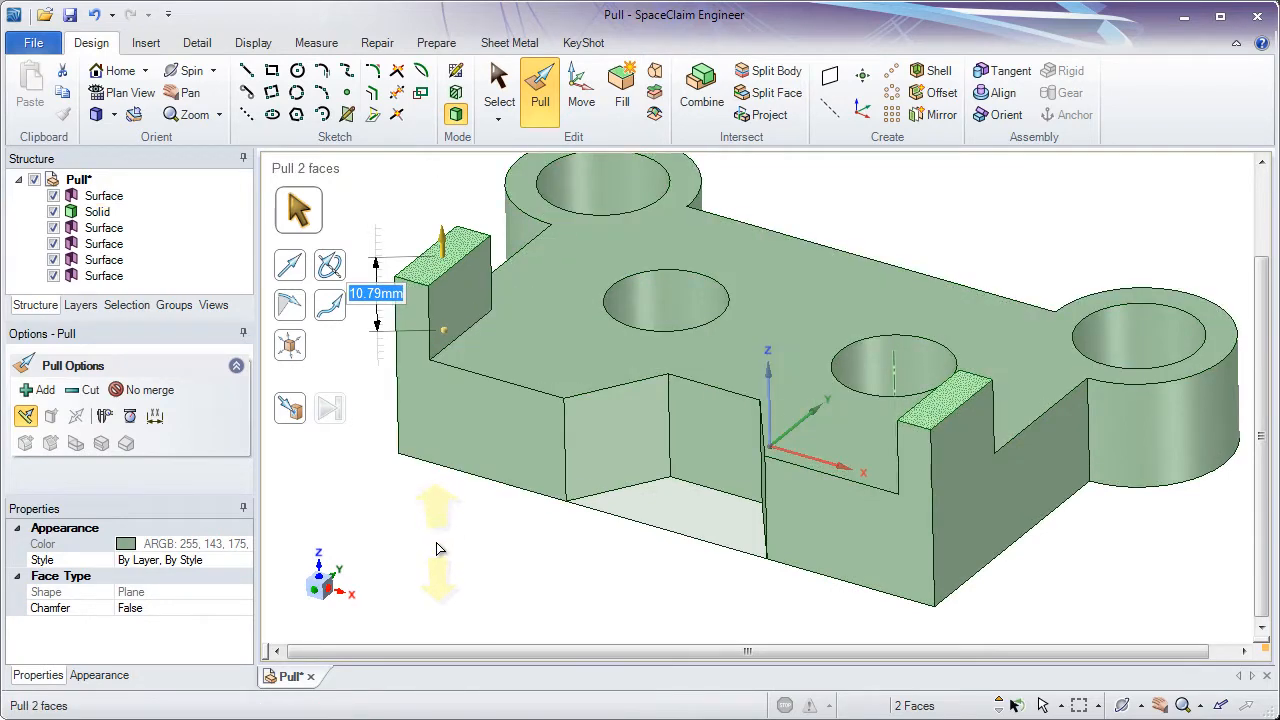
text(3)
key(Return)
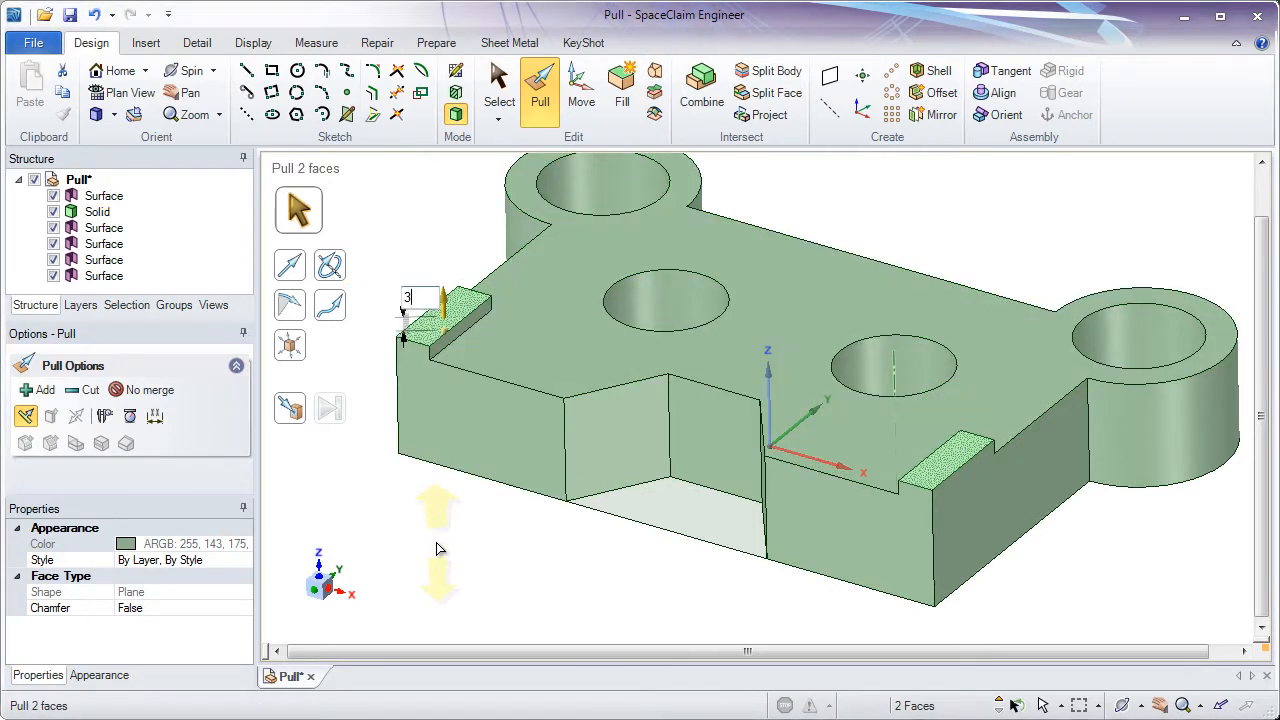
text(5)
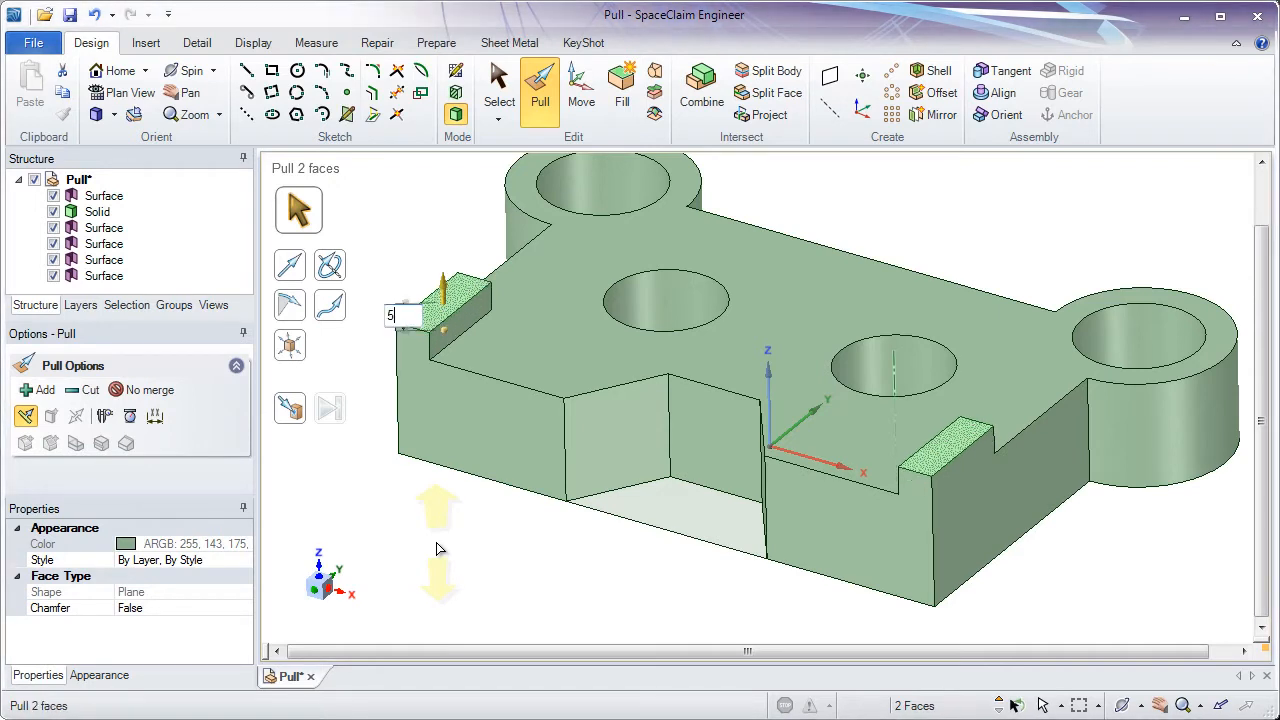
key(Return)
key(Return)
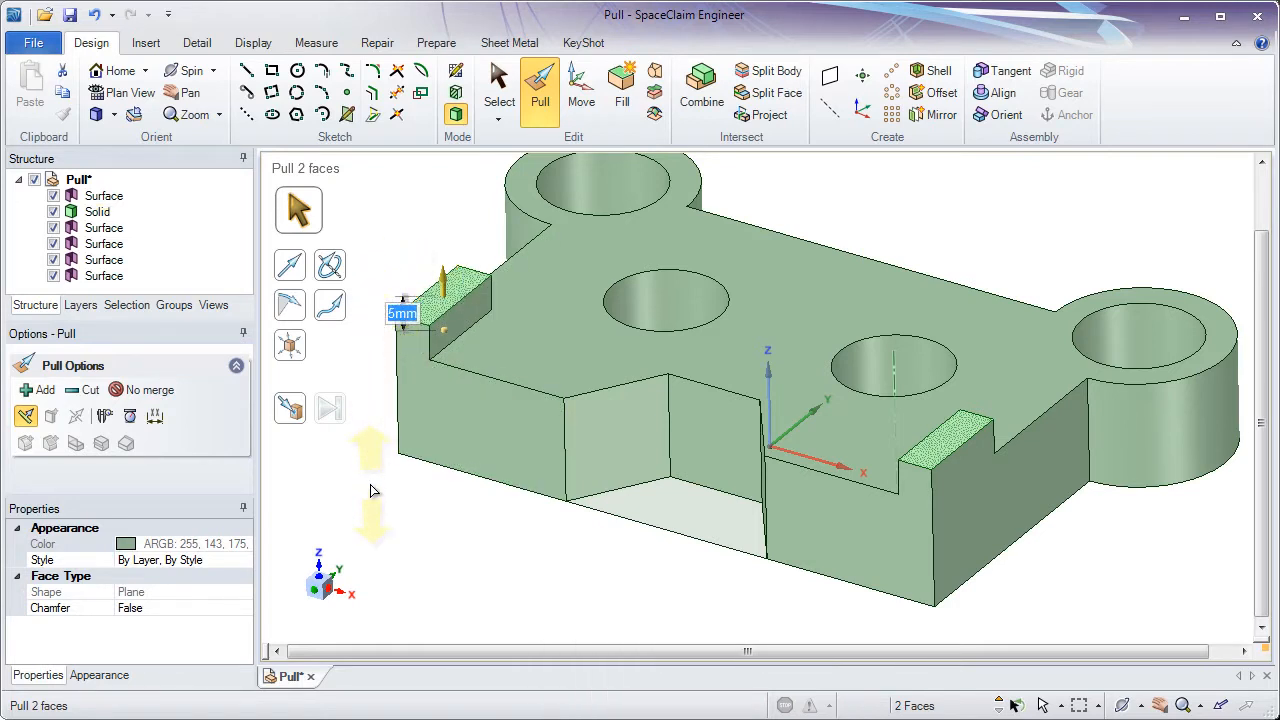
click(370, 490)
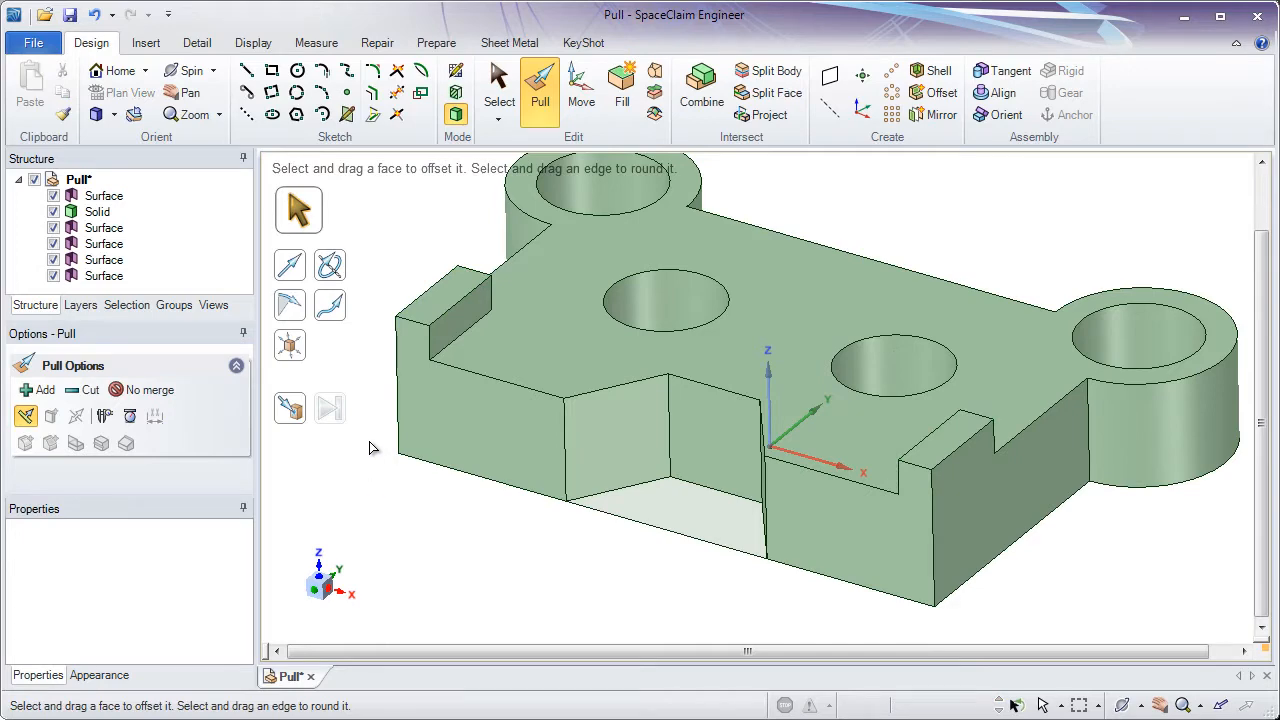
- Hide the solid body to examine the leftover sketch surfaces
middle_drag(370, 447, 343, 451)
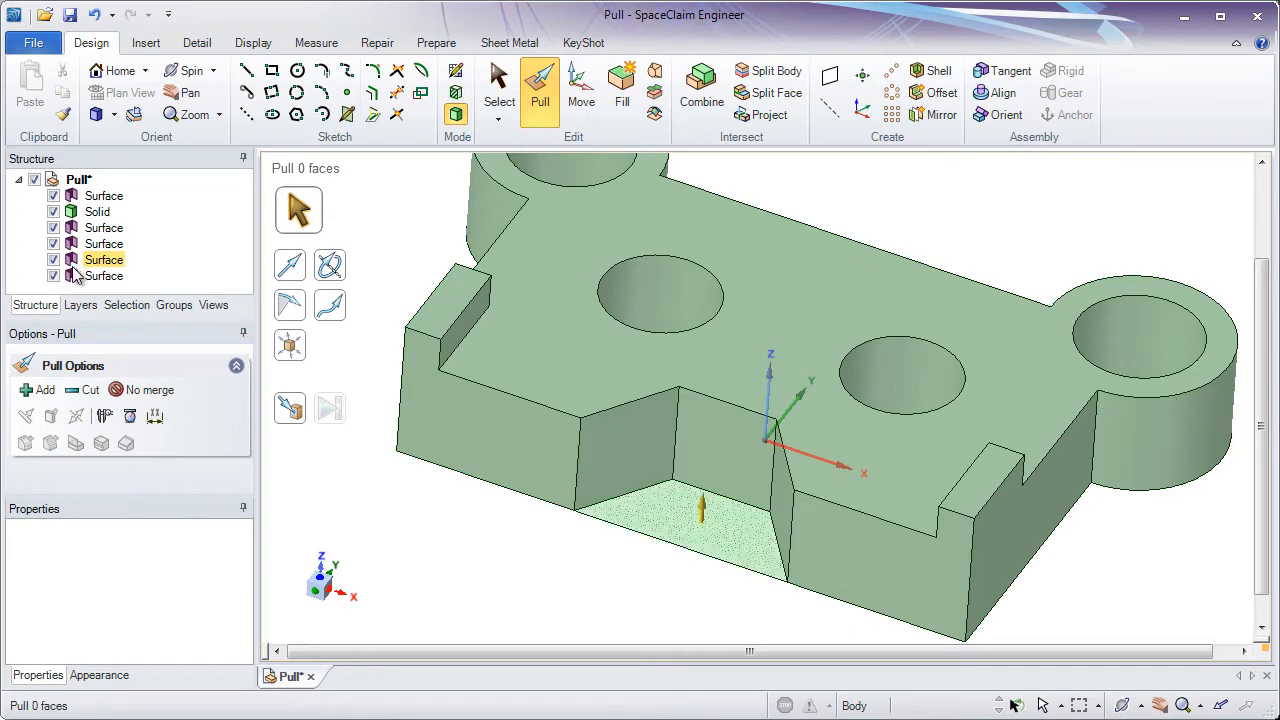
click(53, 212)
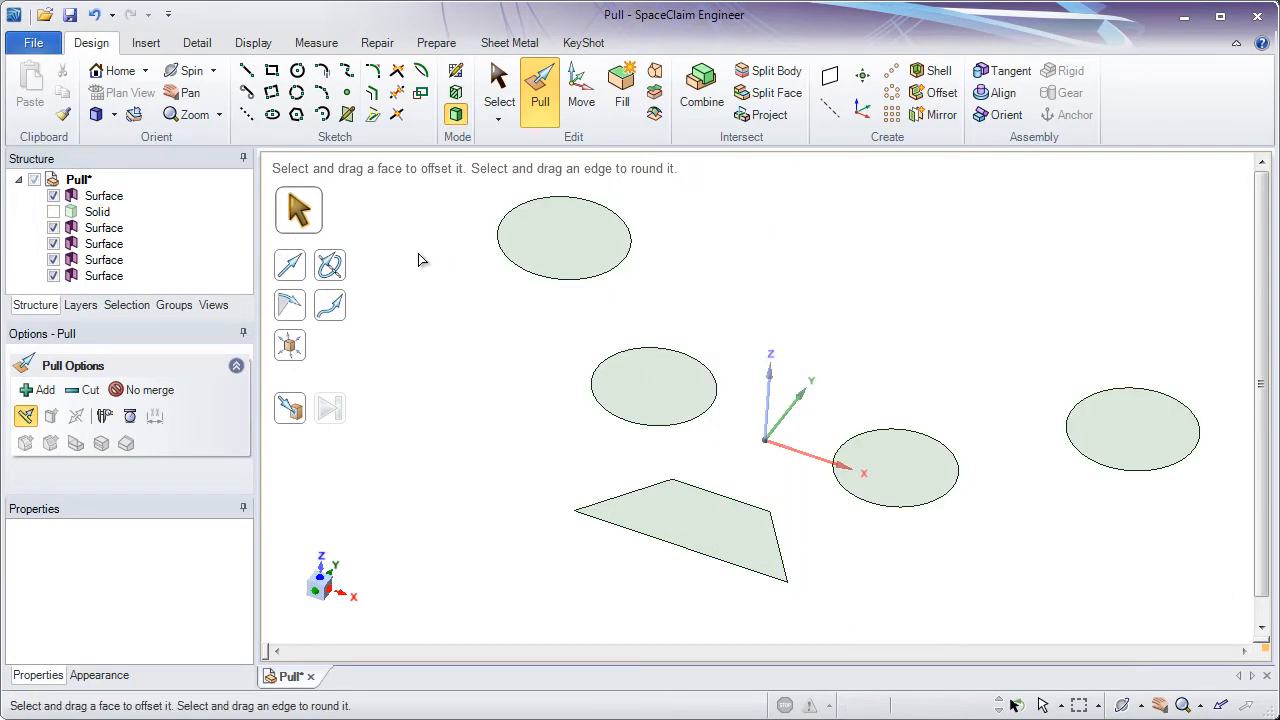
click(895, 462)
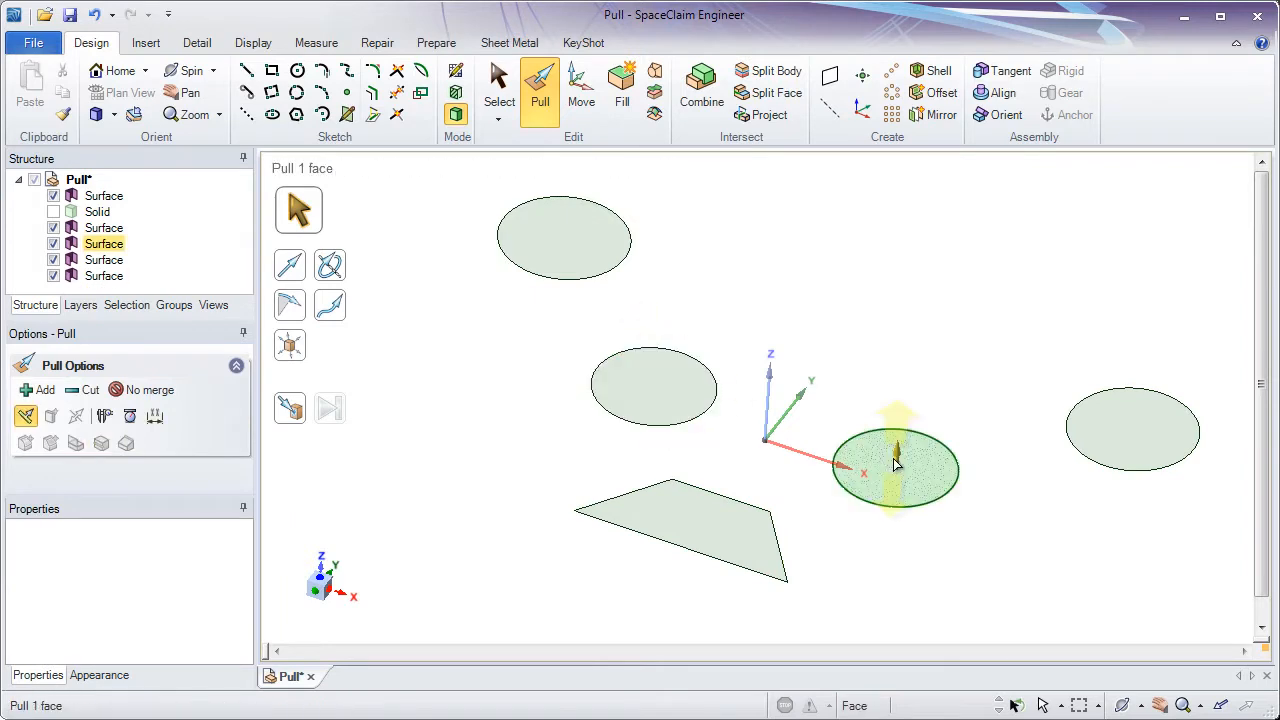
click(678, 522)
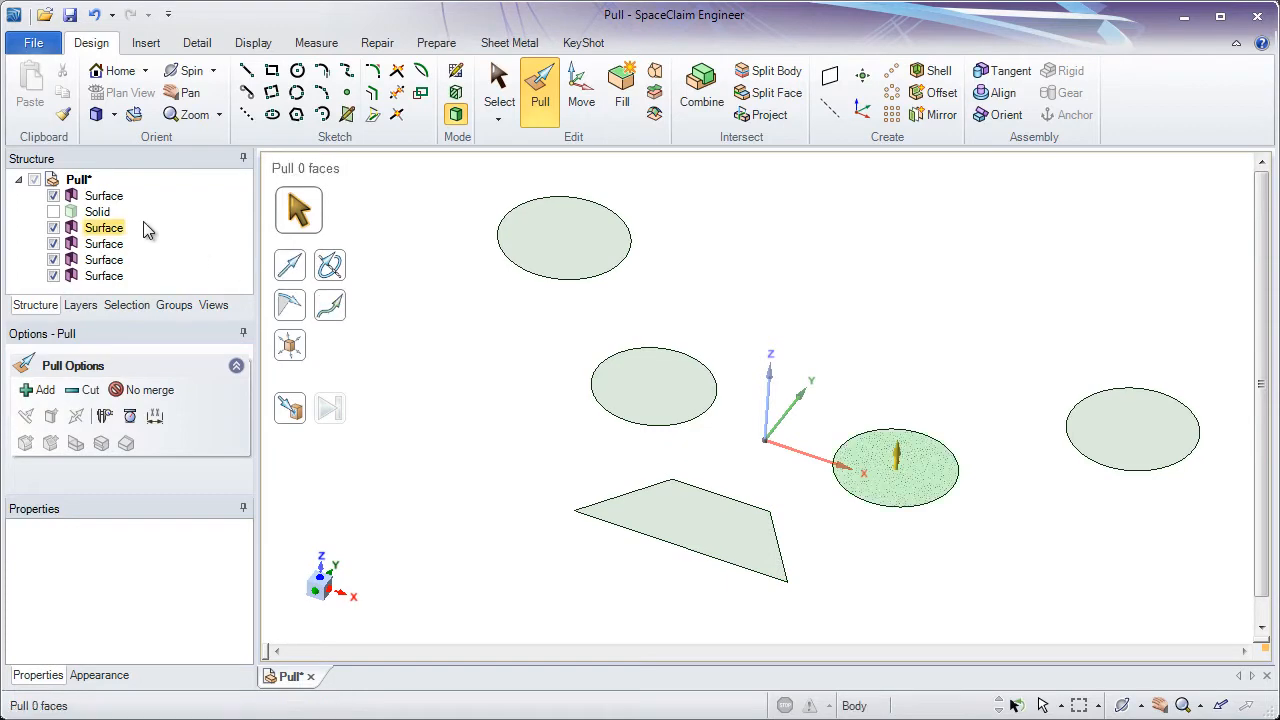
- Delete all five leftover surface bodies from the structure tree and show the solid again
click(118, 203)
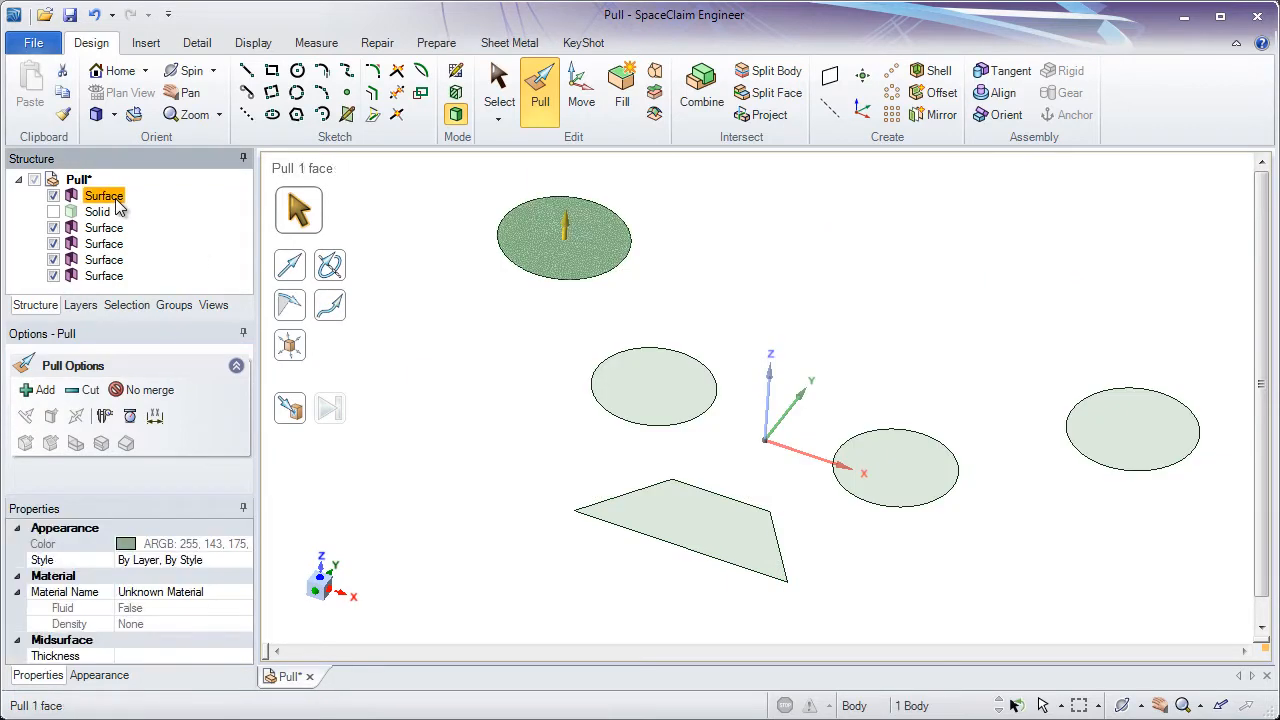
right_click(117, 200)
click(165, 261)
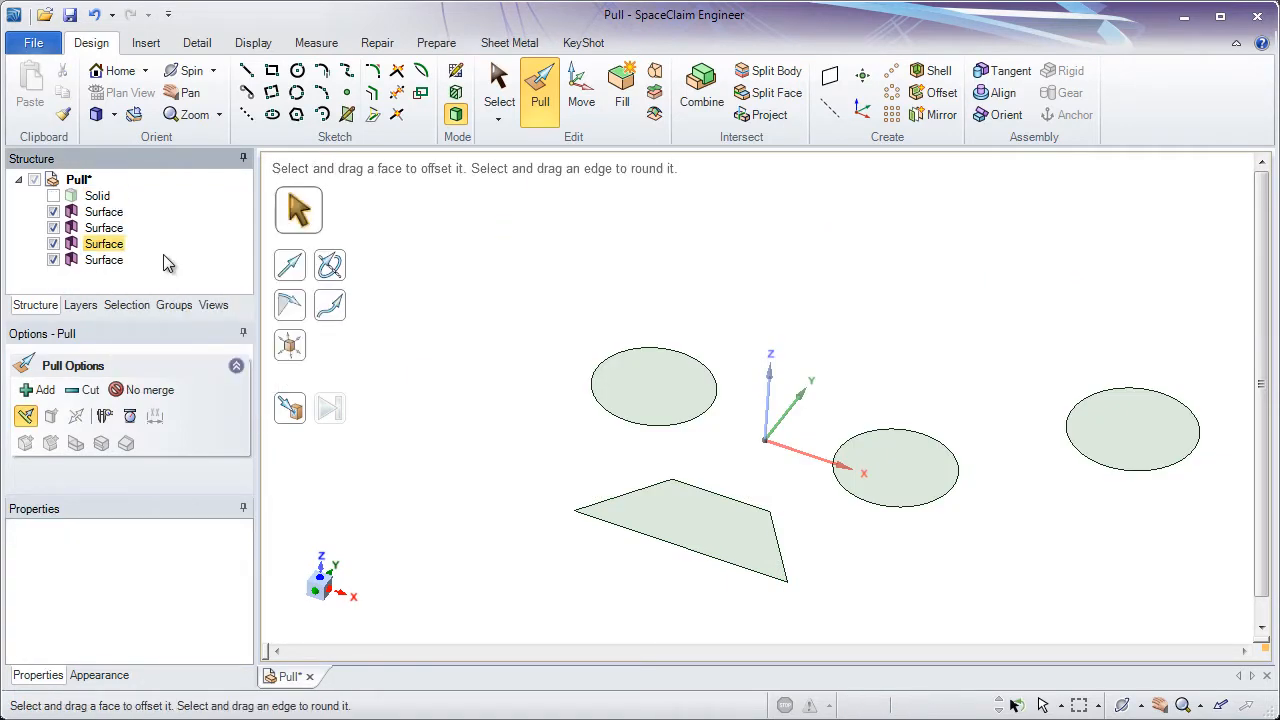
click(110, 214)
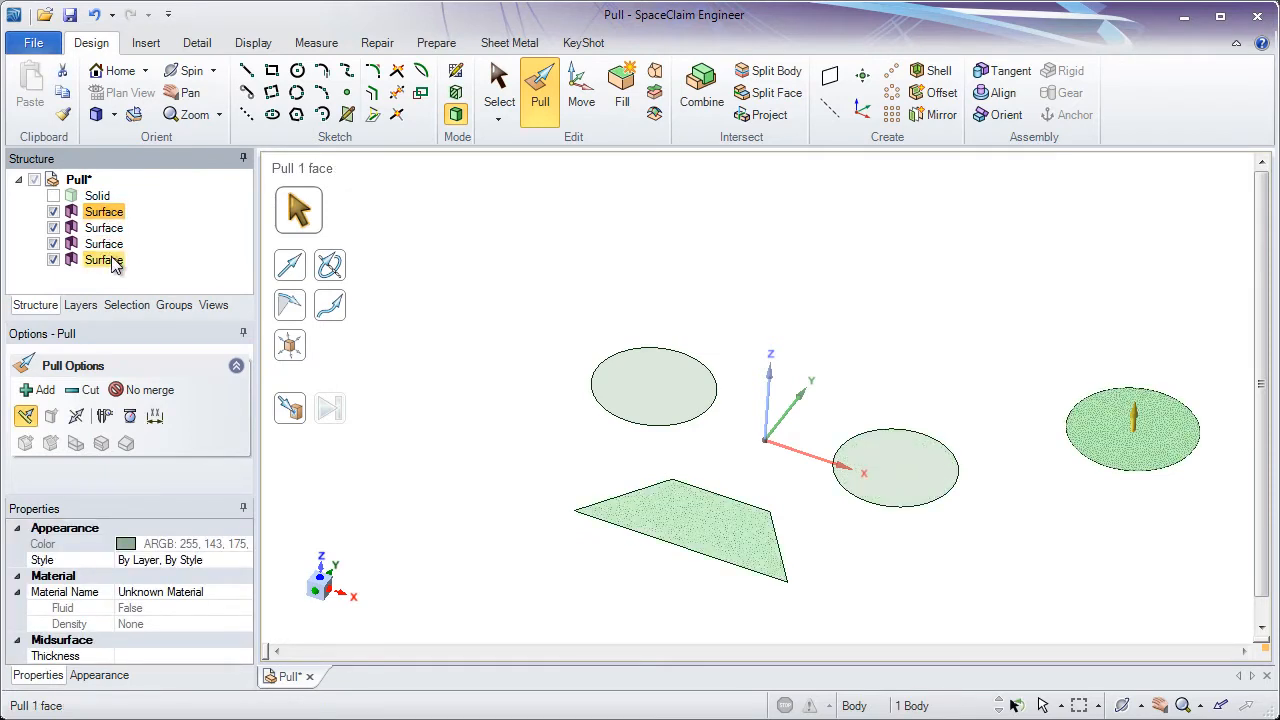
ctrl+click(110, 261)
shift+click(112, 261)
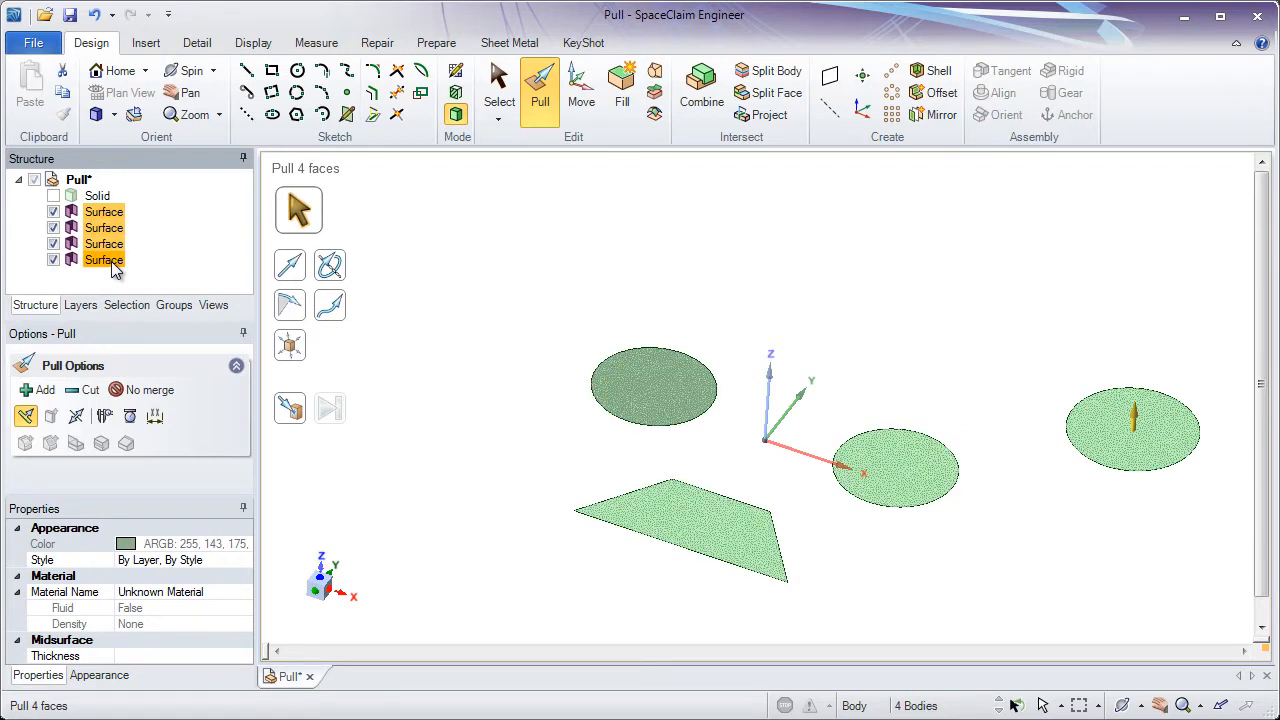
right_click(110, 261)
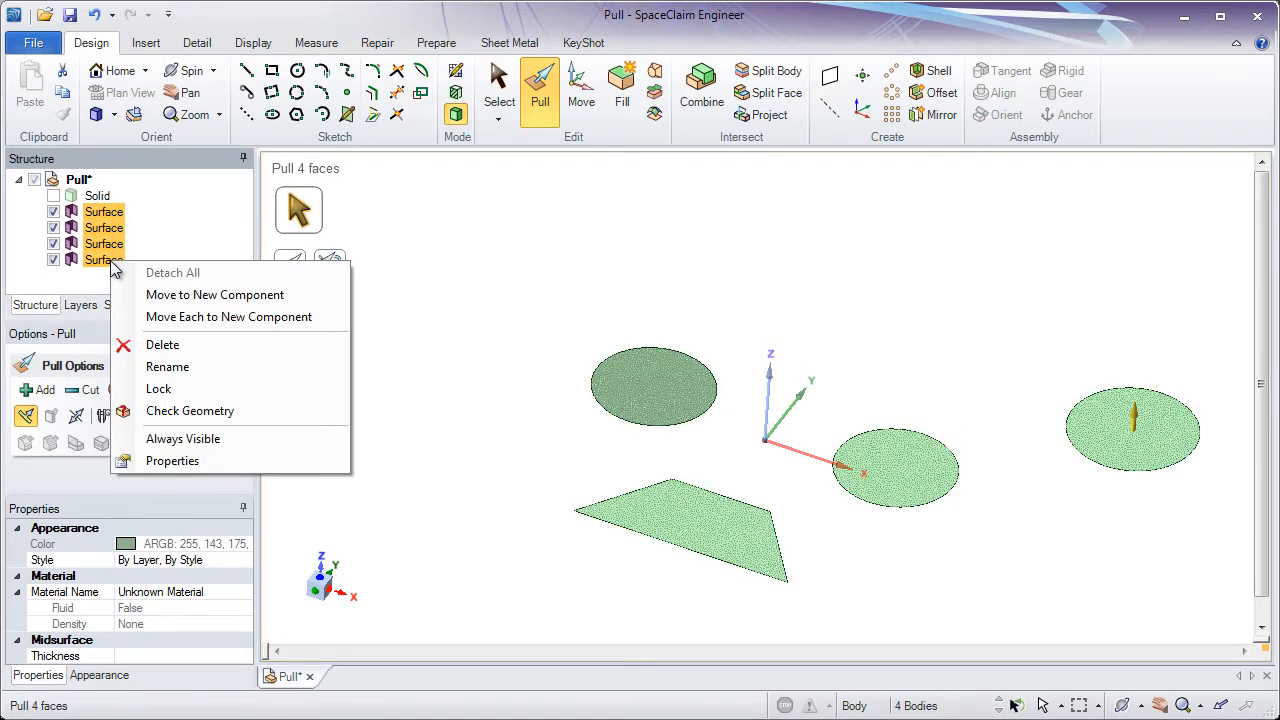
click(178, 343)
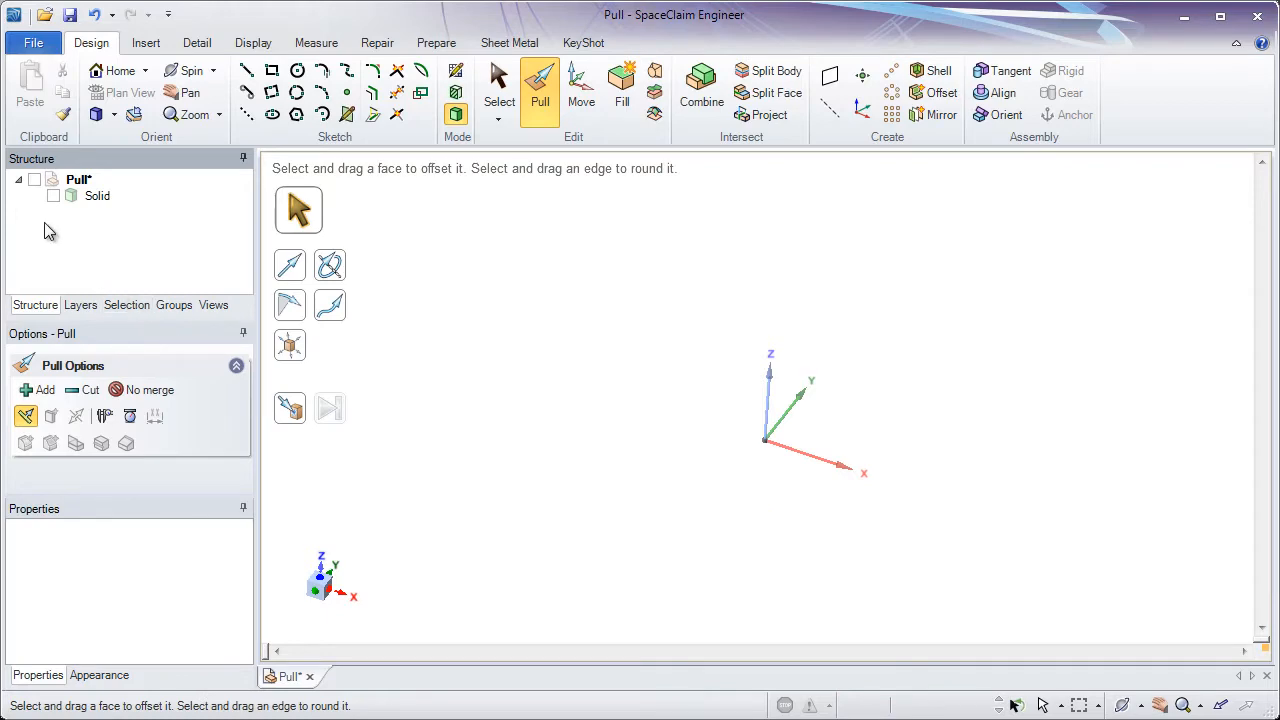
click(53, 197)
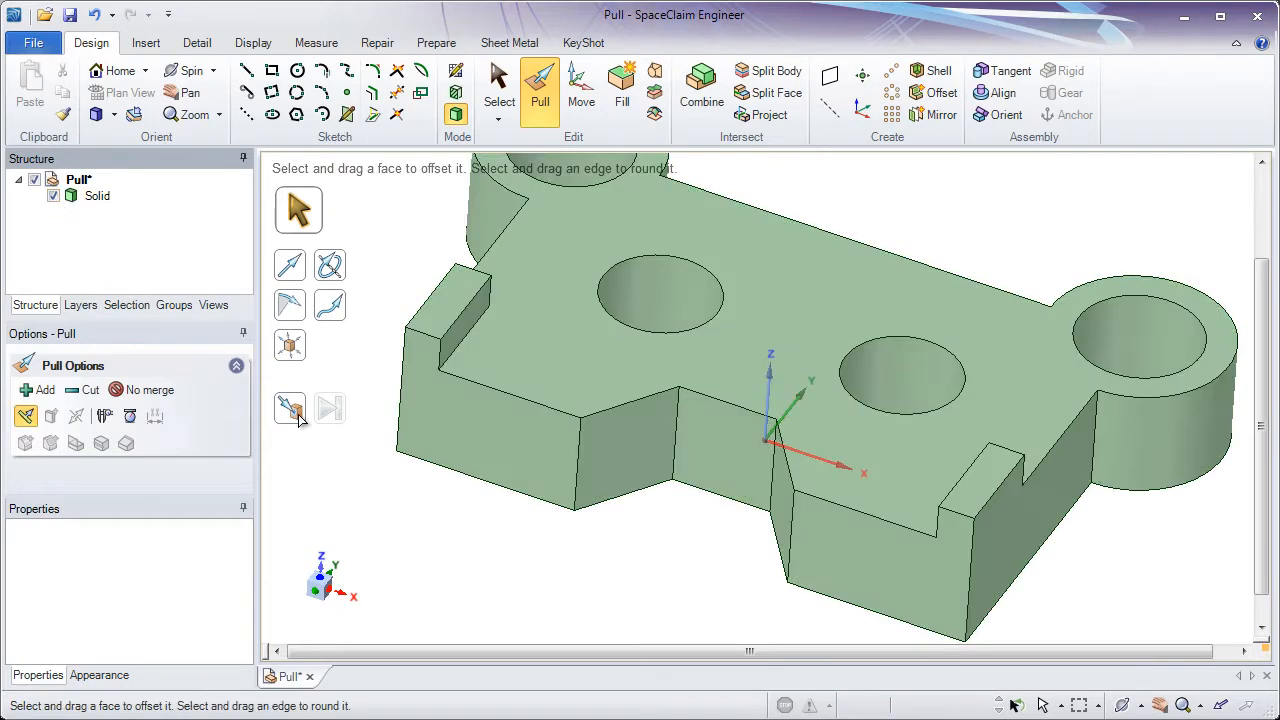
click(422, 401)
click(414, 488)
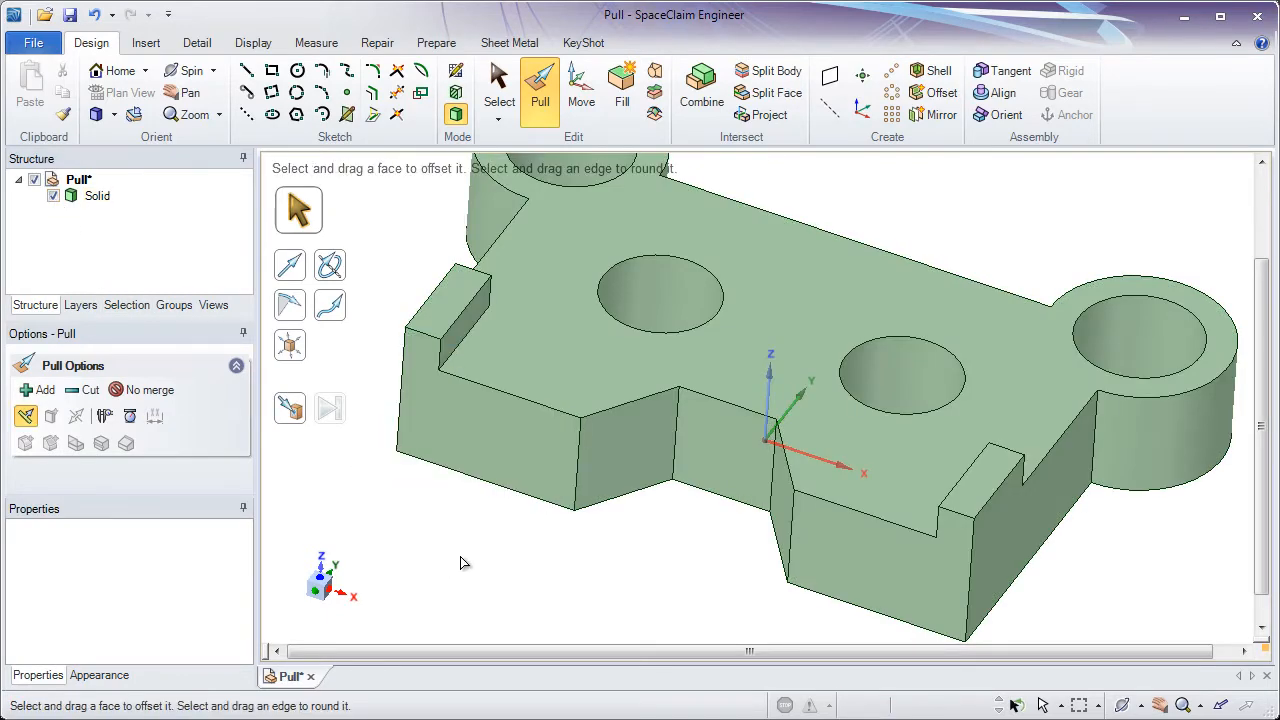
middle_drag(460, 556, 440, 514)
click(451, 395)
ctrl+middle_drag(451, 395, 449, 424)
drag(449, 414, 512, 342)
key(Escape)
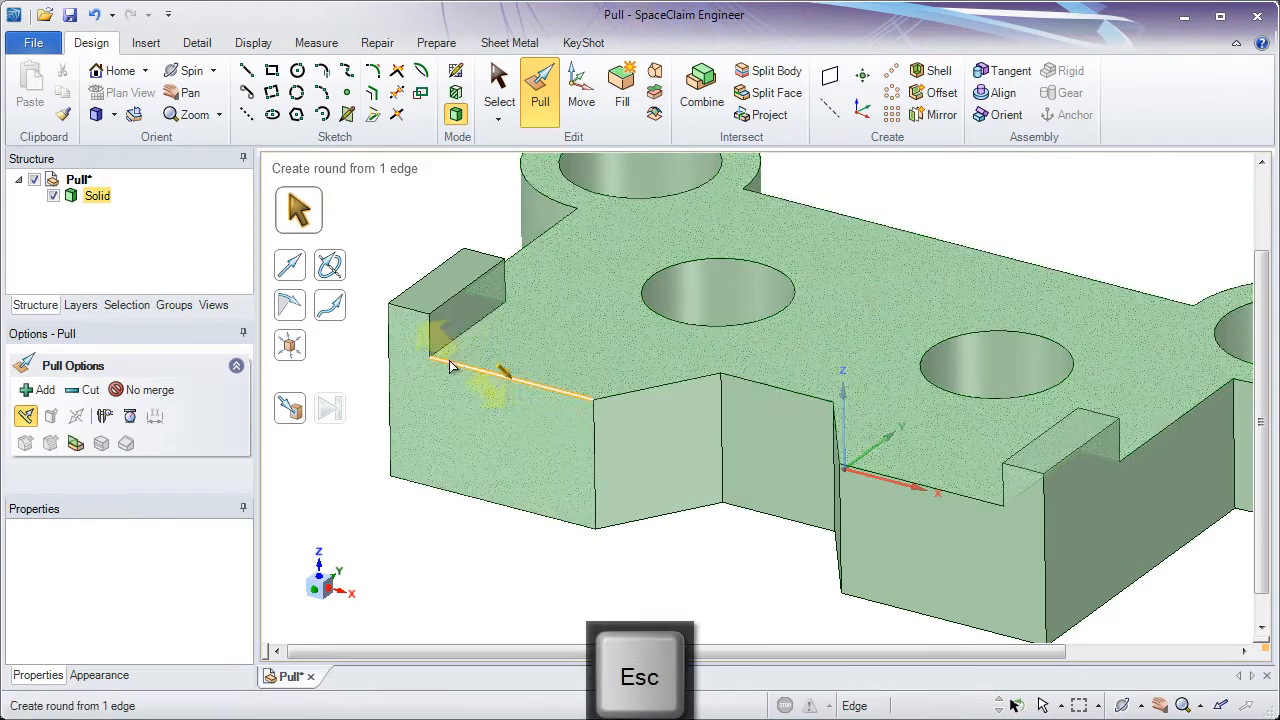
key(Escape)
- Try to thicken both ribs by pulling their inner side faces sideways
click(470, 308)
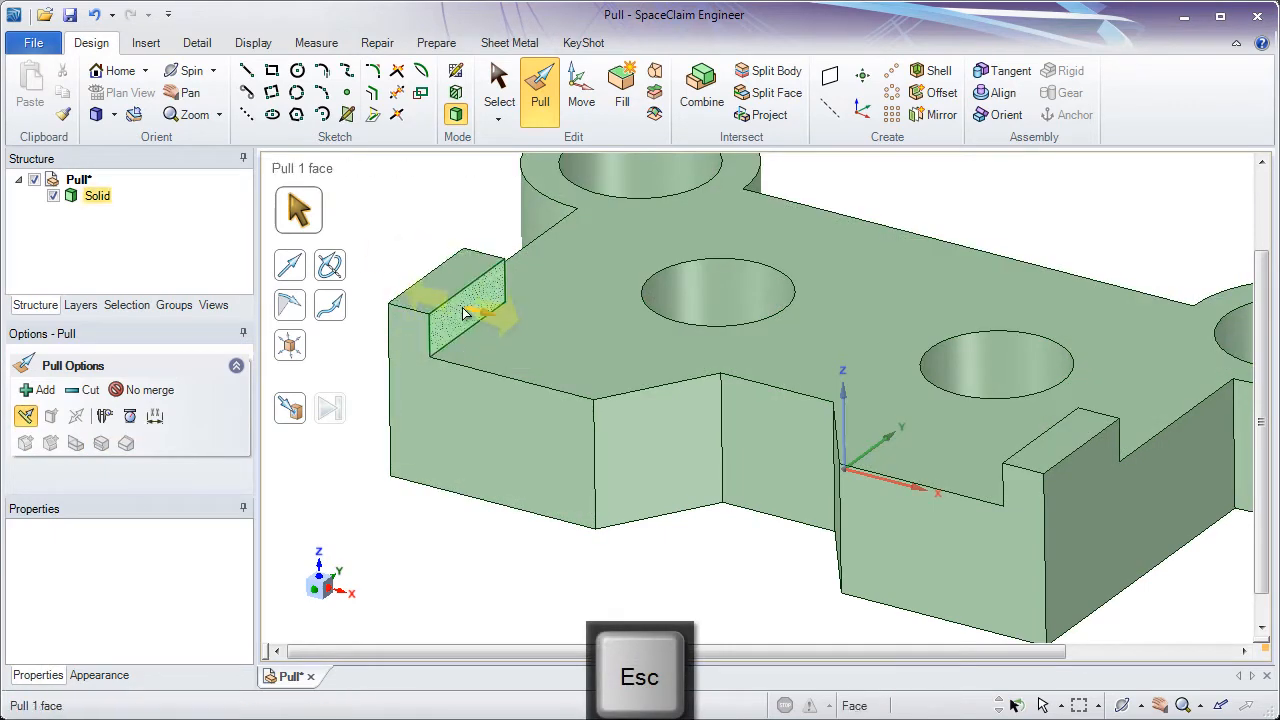
middle_drag(786, 425, 977, 466)
ctrl+click(1105, 470)
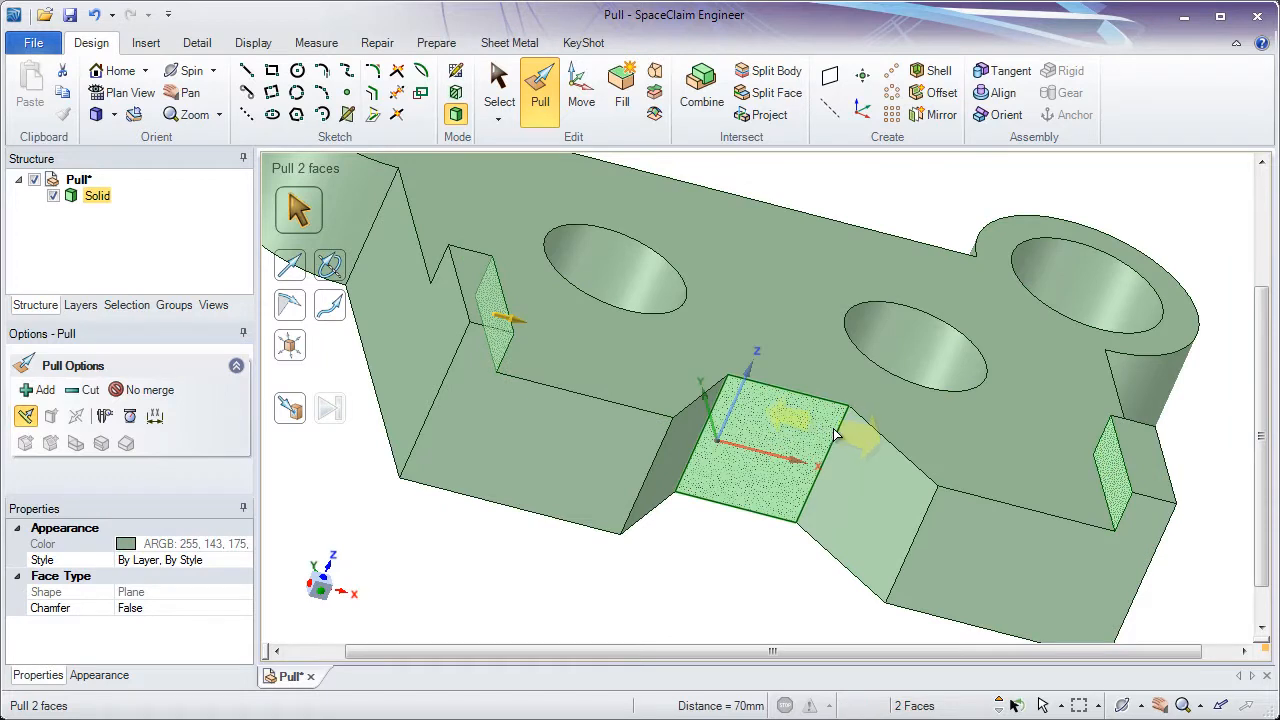
drag(836, 434, 1071, 465)
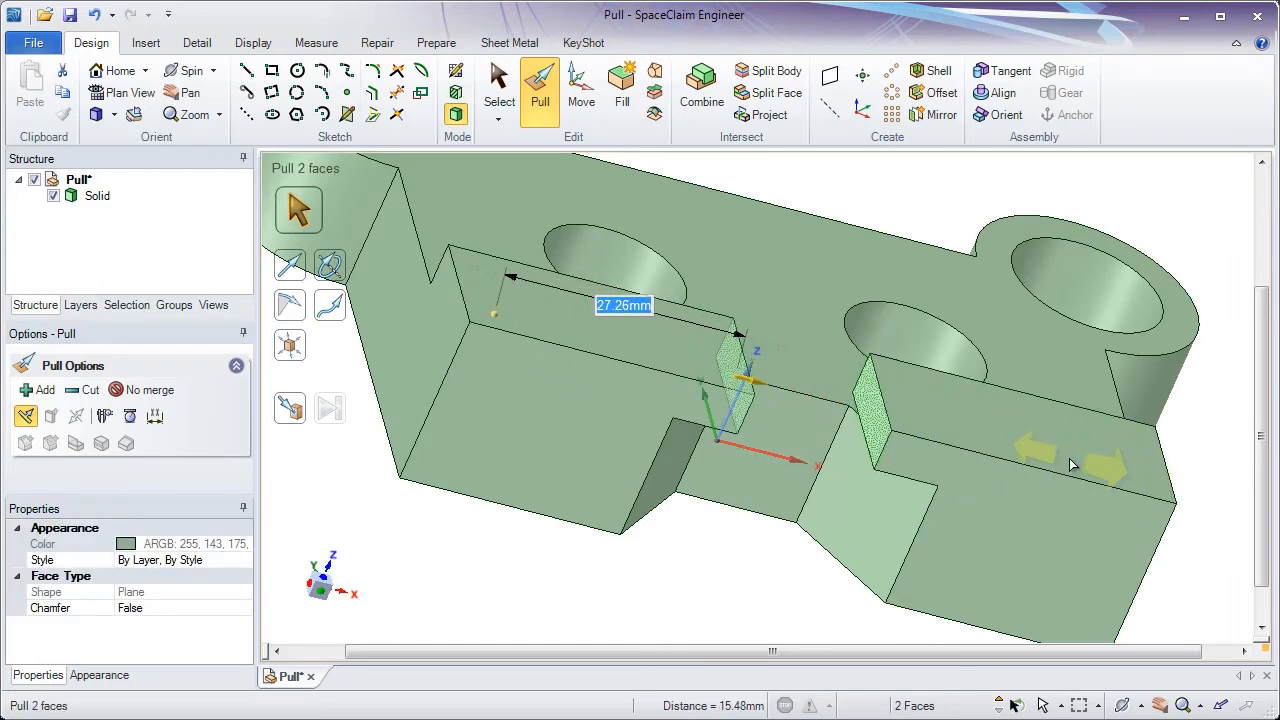
key(Escape)
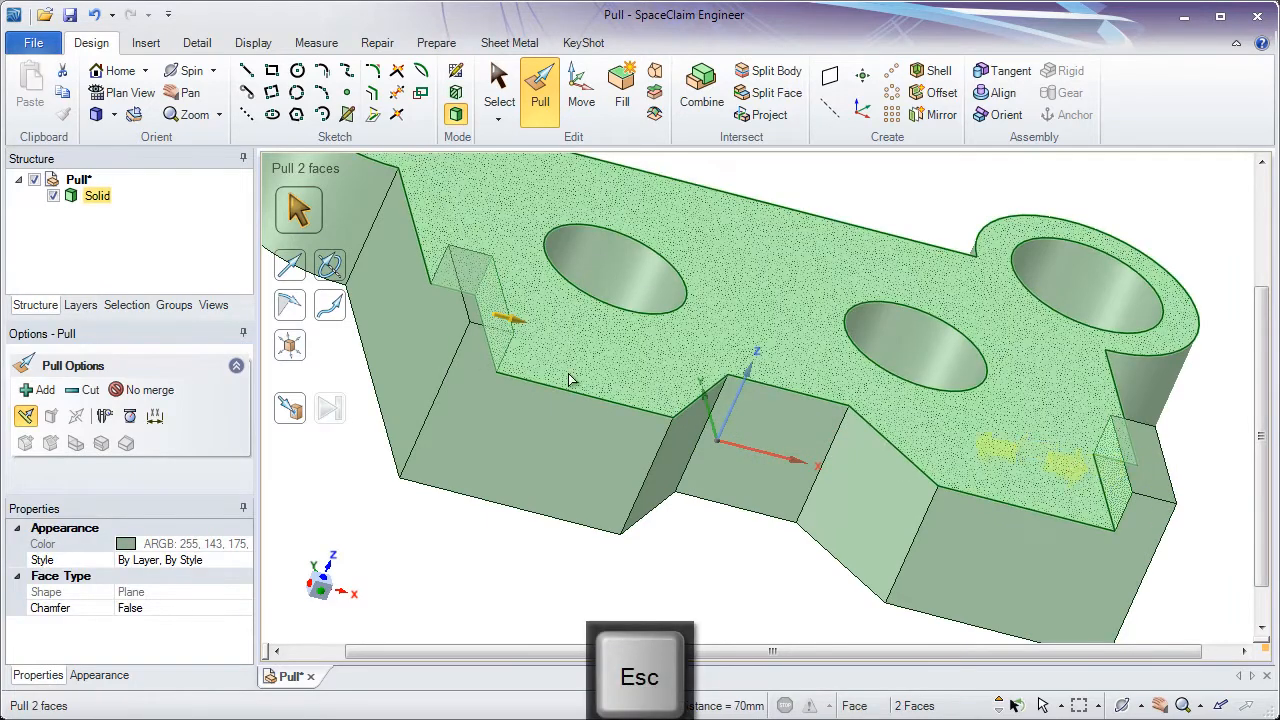
ctrl+click(483, 300)
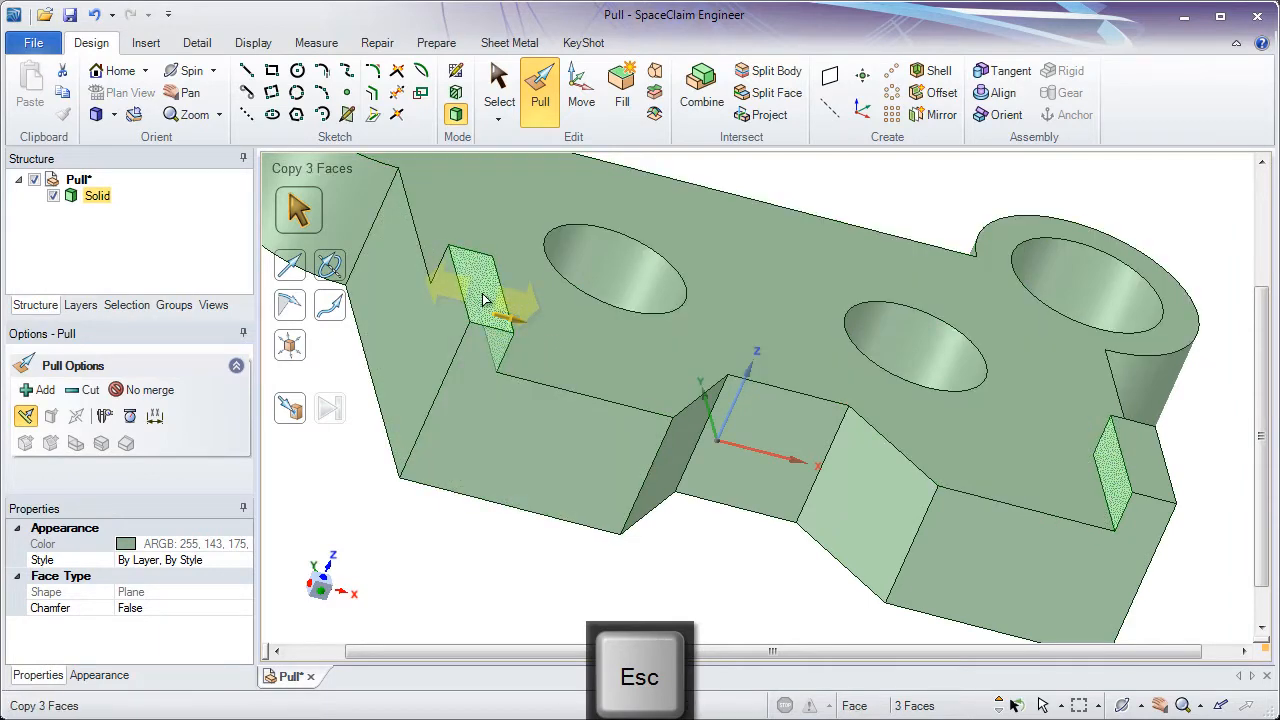
ctrl+click(1137, 463)
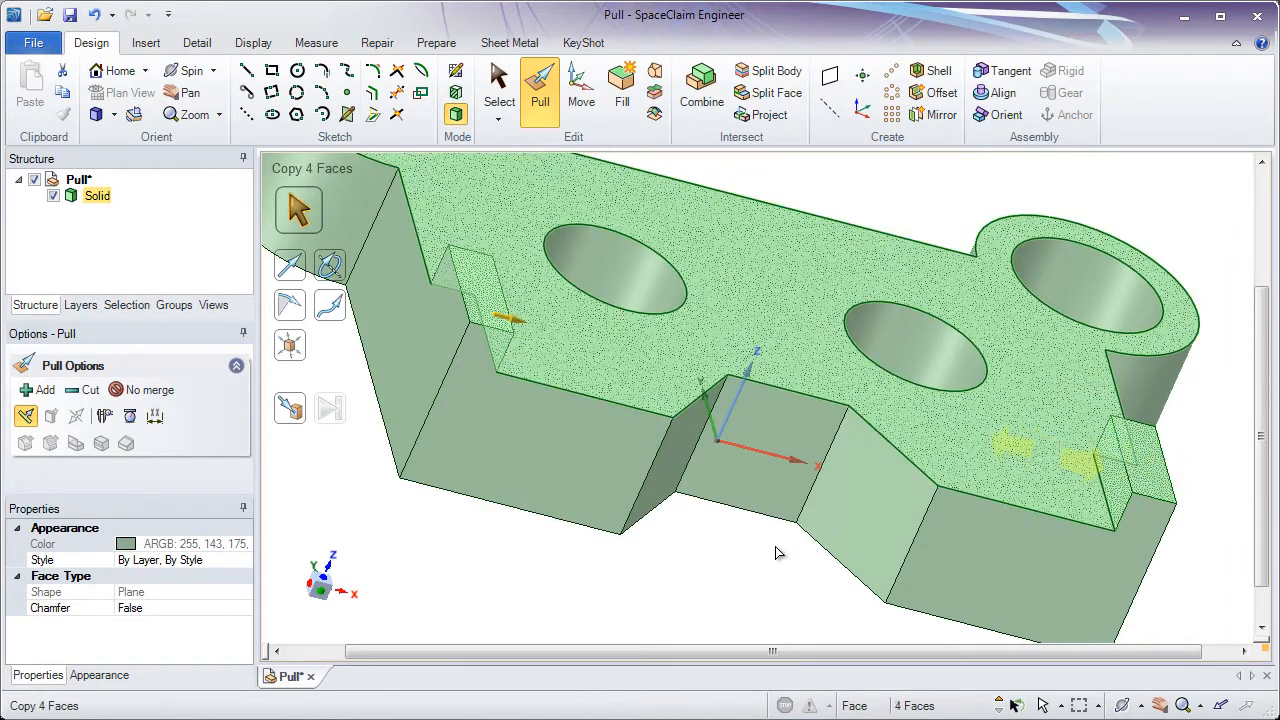
drag(727, 557, 775, 553)
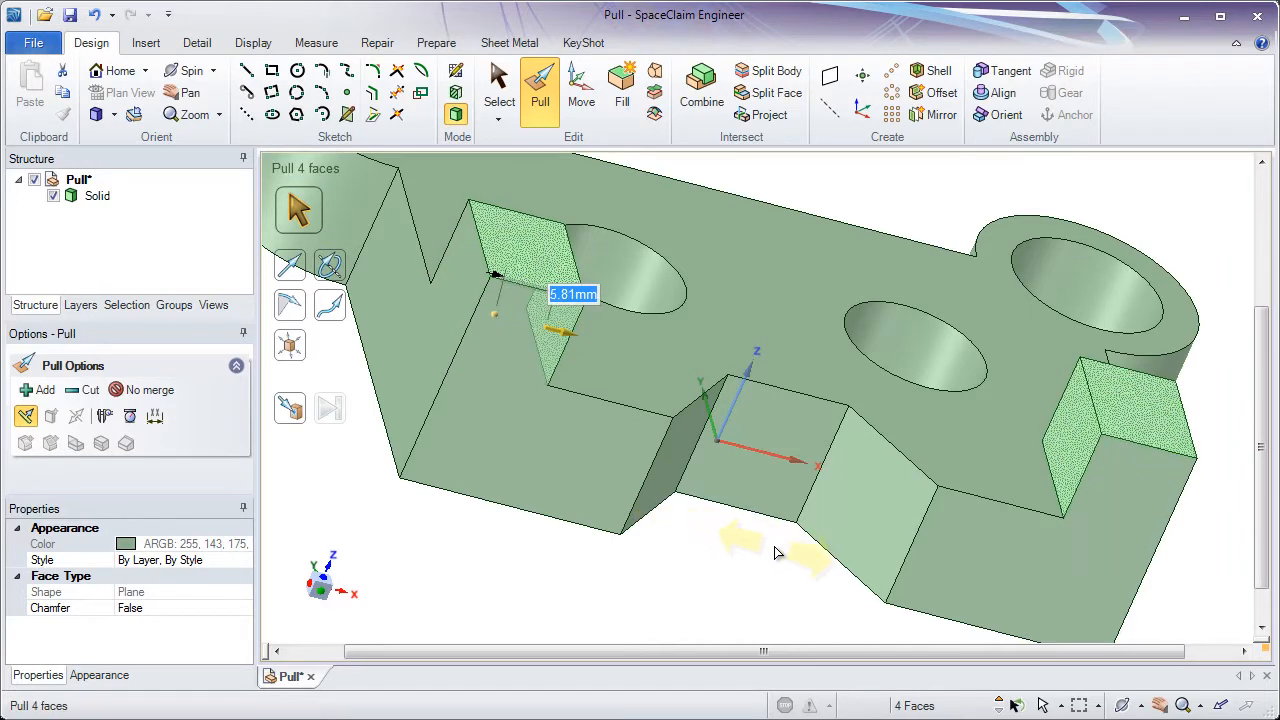
key(Escape)
key(Escape)
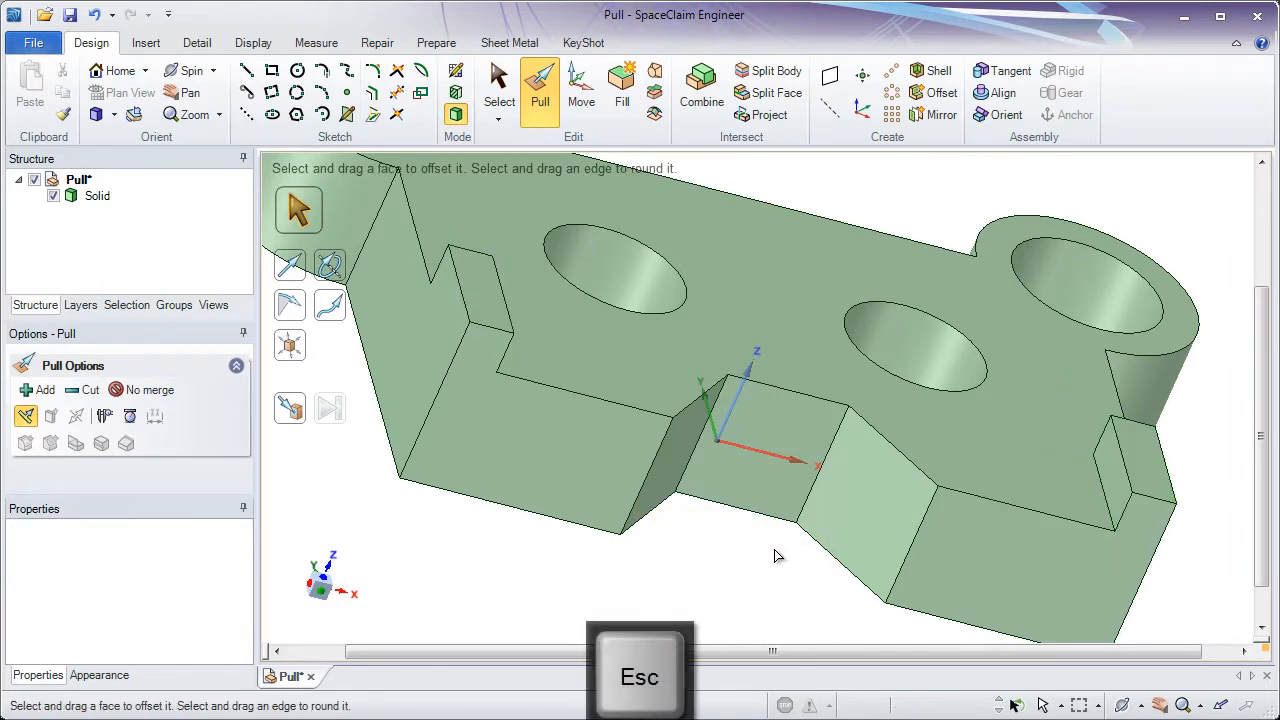
click(484, 278)
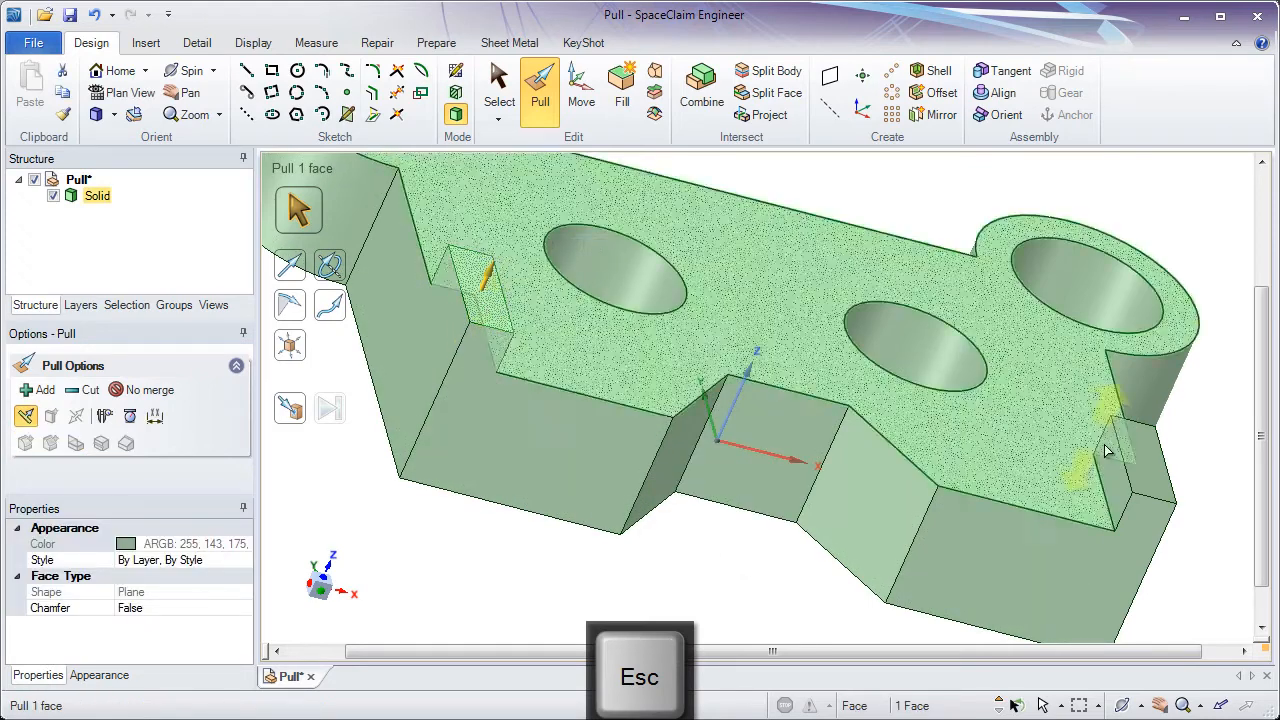
ctrl+click(1113, 465)
ctrl+click(730, 372)
middle_drag(730, 372, 491, 335)
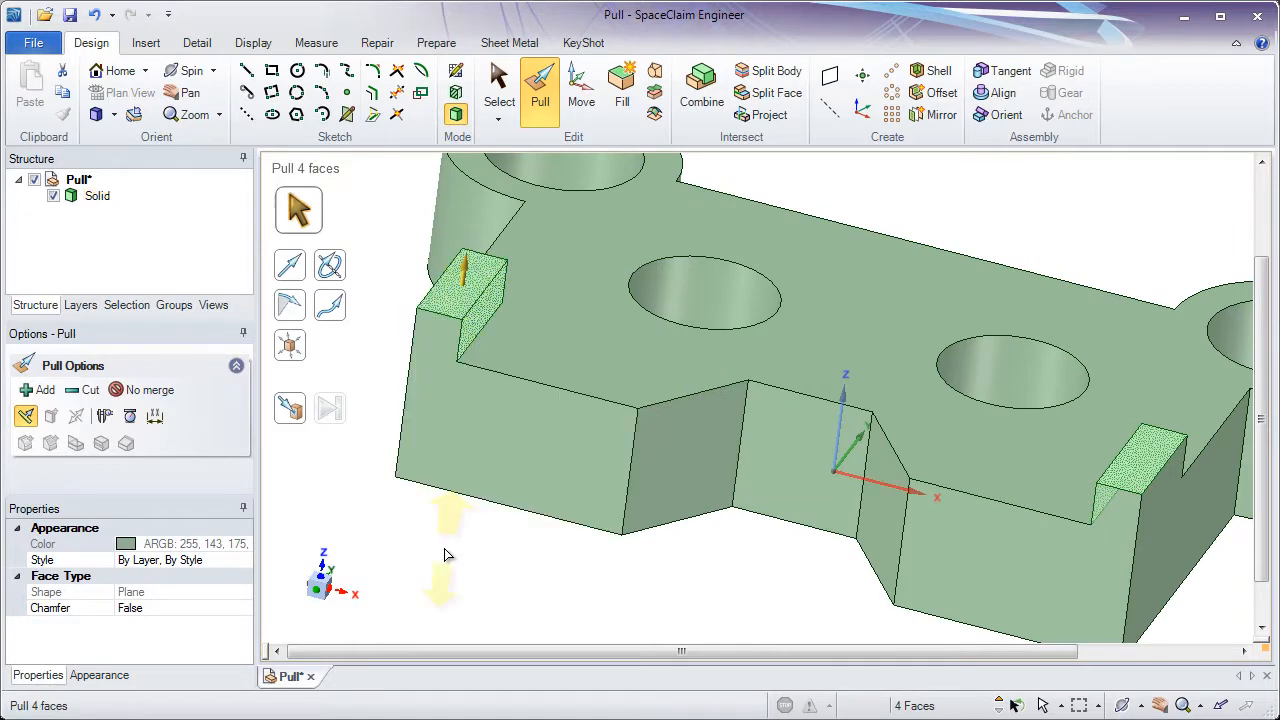
drag(444, 548, 654, 529)
key(Escape)
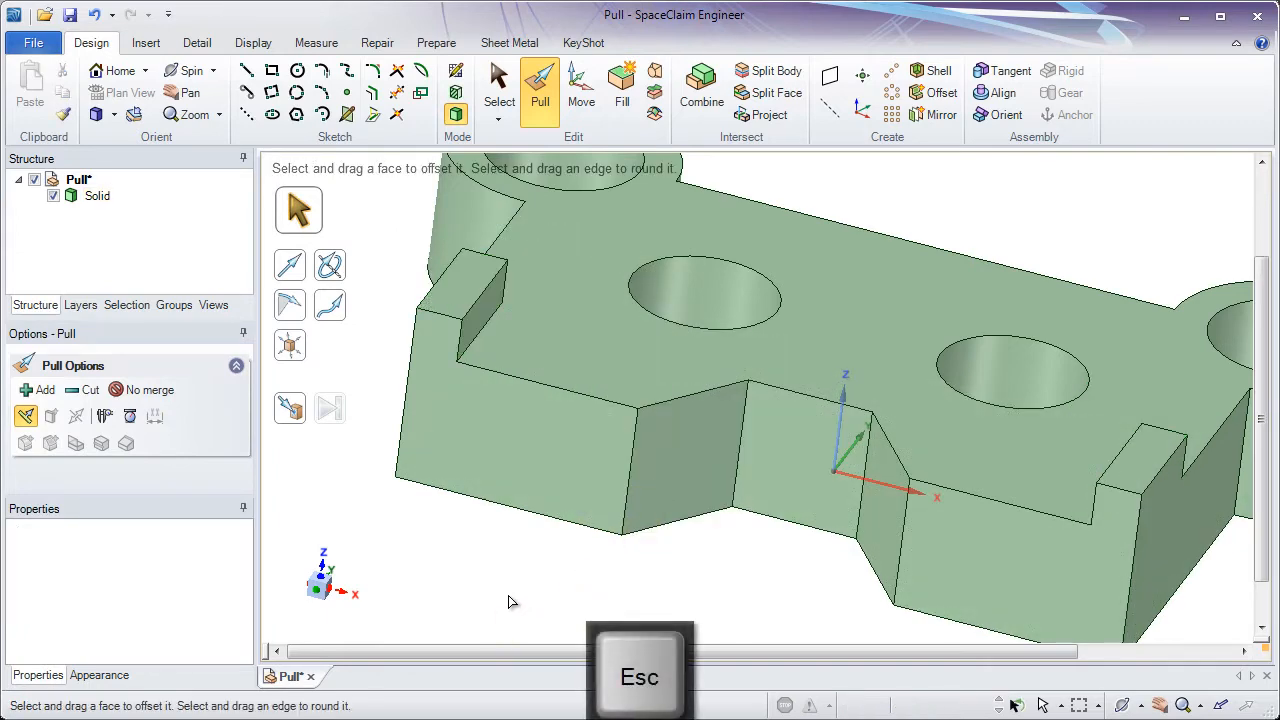
- Remove both ribs by pulling their top faces down flush with the plate
click(465, 282)
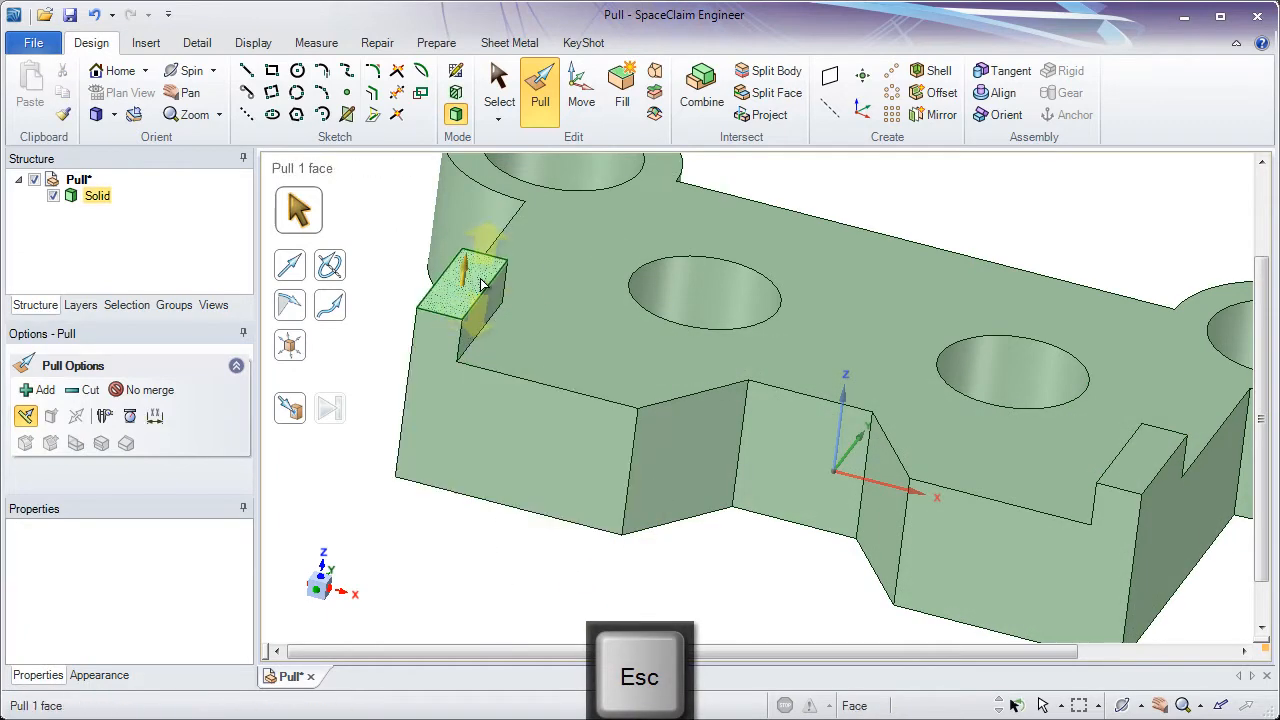
click(474, 284)
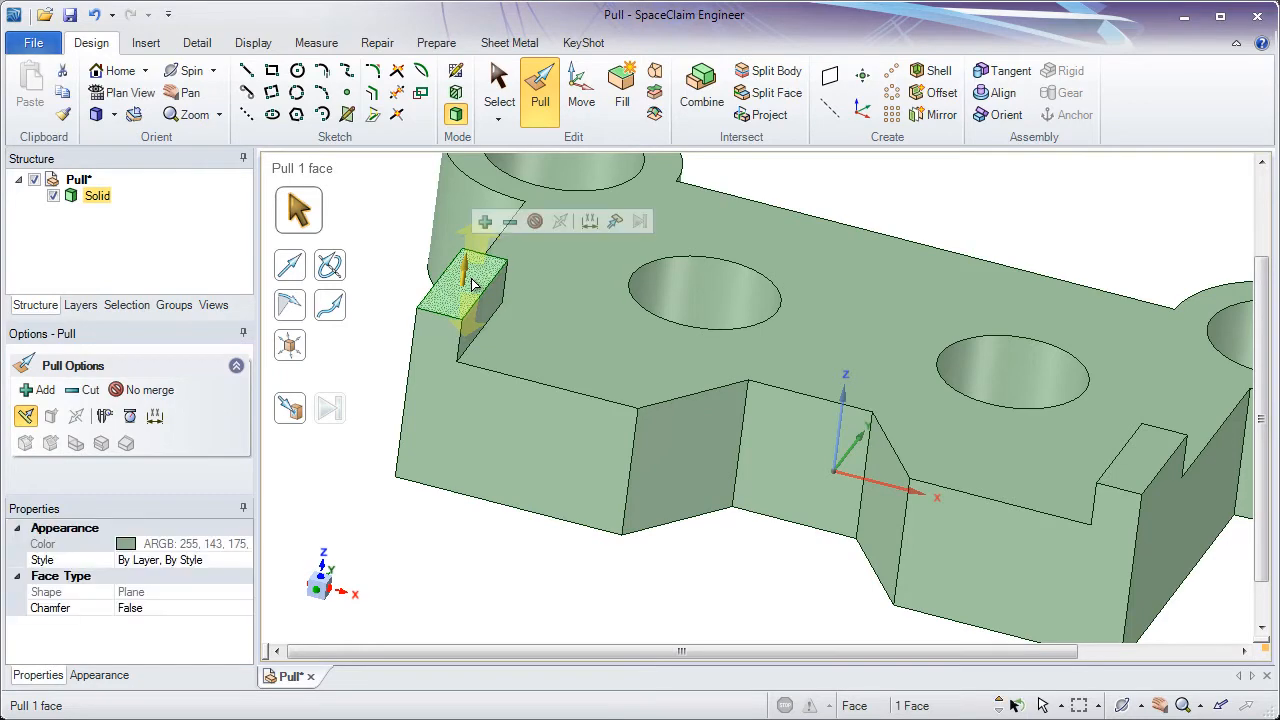
ctrl+click(1135, 467)
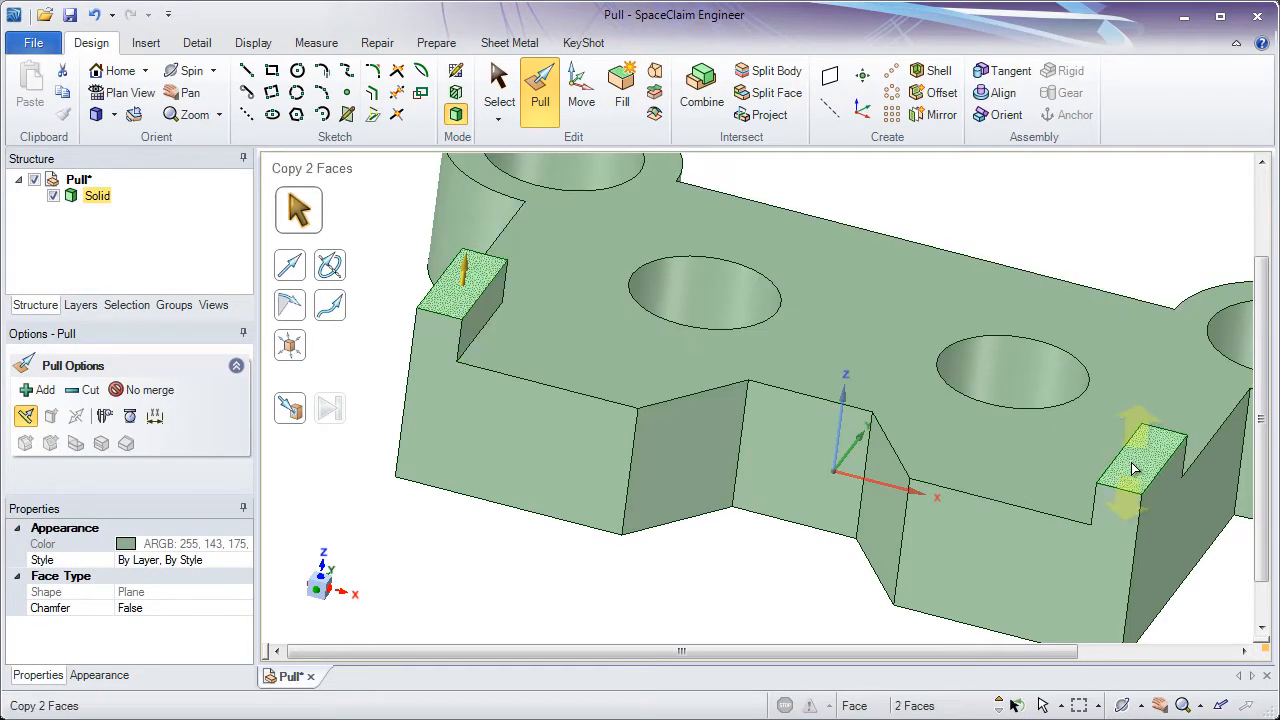
drag(760, 428, 672, 594)
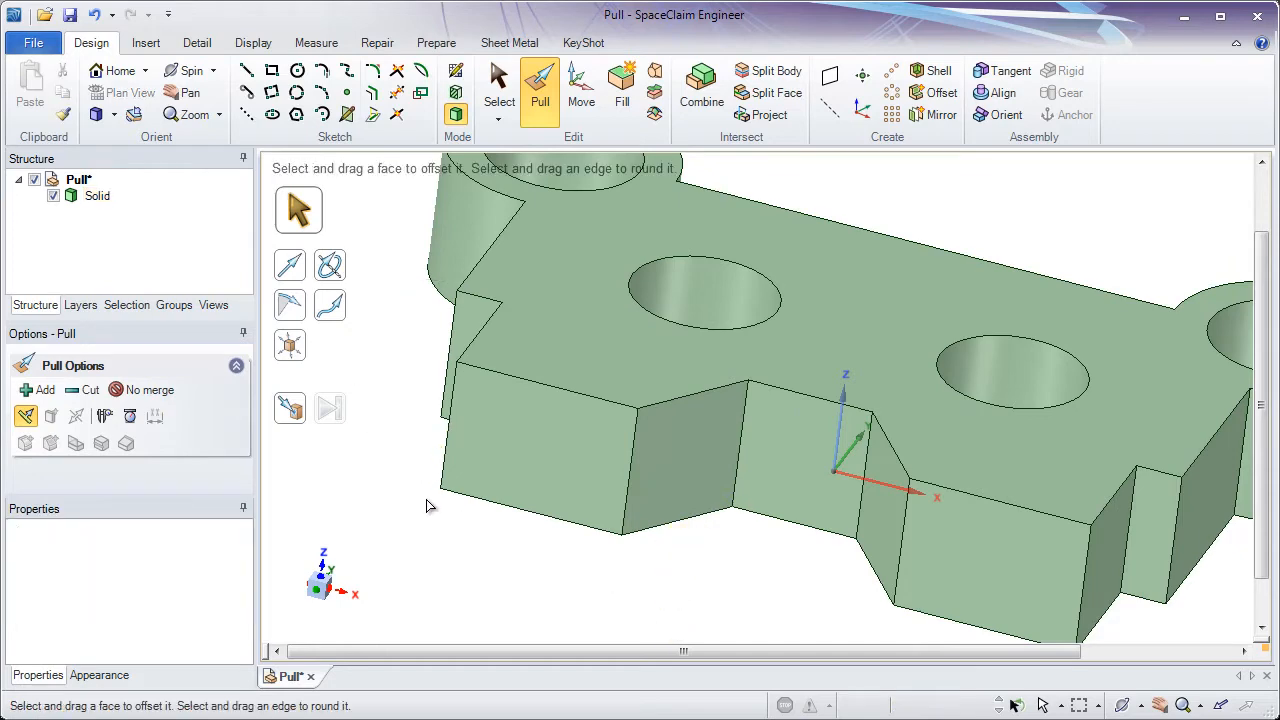
- Pull the notch's back face 5 mm outward along its side edge, making the notch shallower
mouse_move(426, 506)
middle_down()
mouse_move(409, 491)
mouse_move(463, 523)
mouse_move(449, 523)
middle_up()
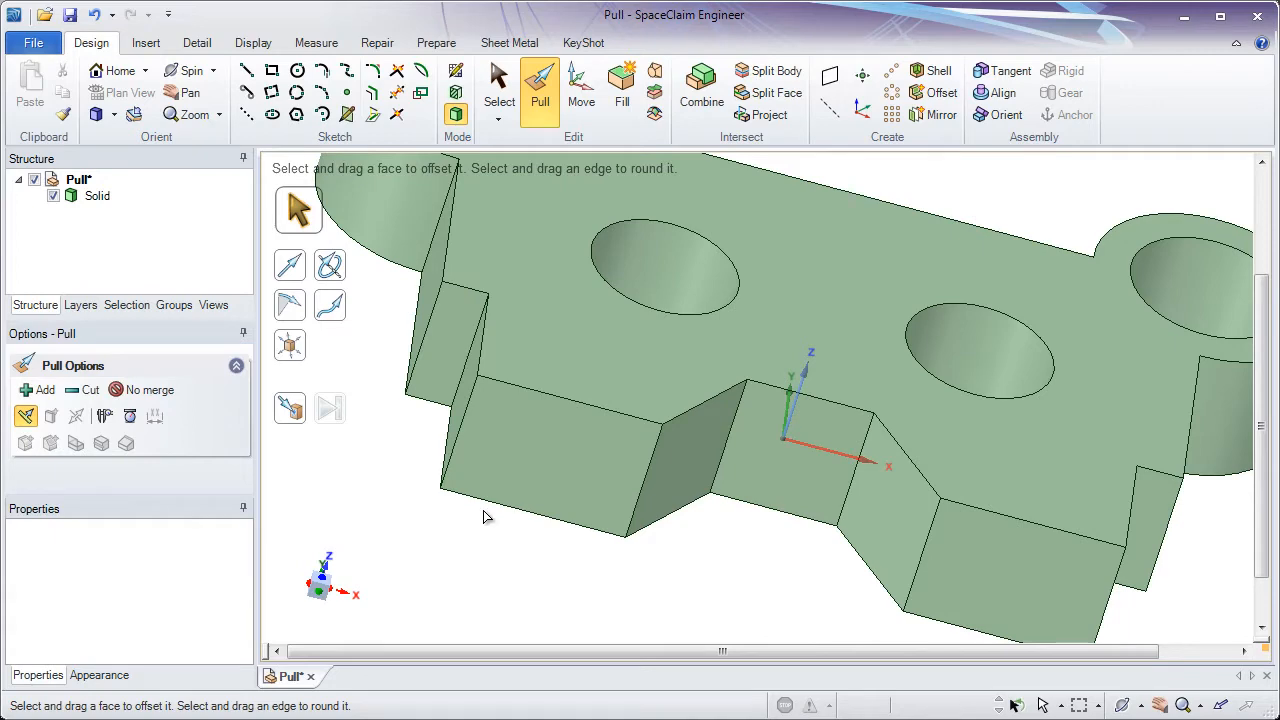
shift+middle_drag(795, 525, 629, 498)
click(727, 450)
shift+middle_drag(629, 498, 663, 506)
click(650, 527)
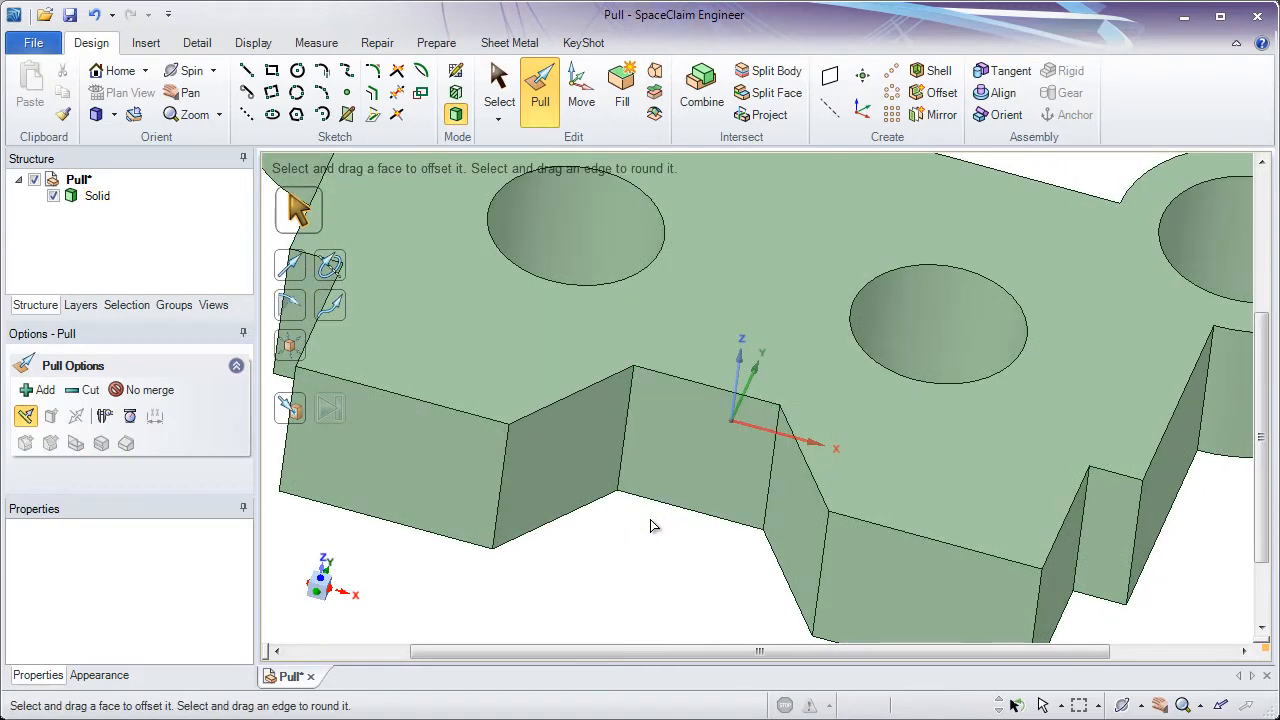
click(659, 489)
drag(659, 487, 580, 521)
key(Escape)
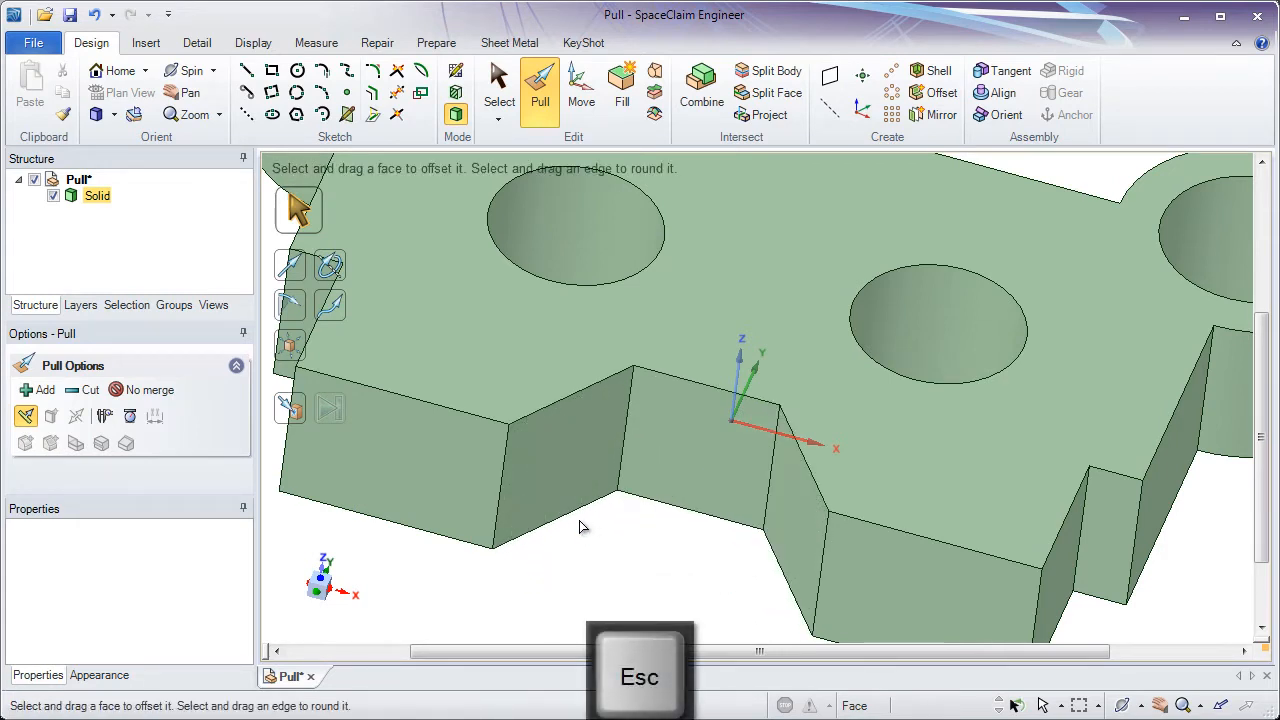
click(570, 520)
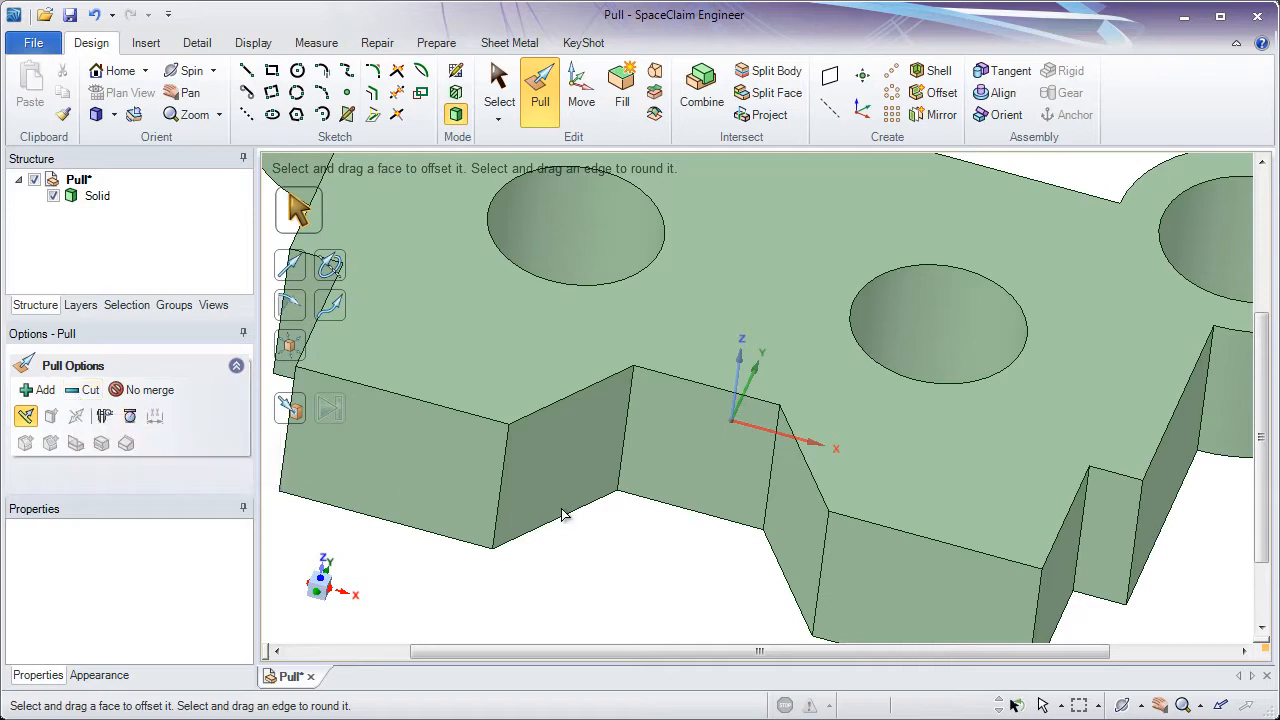
click(662, 489)
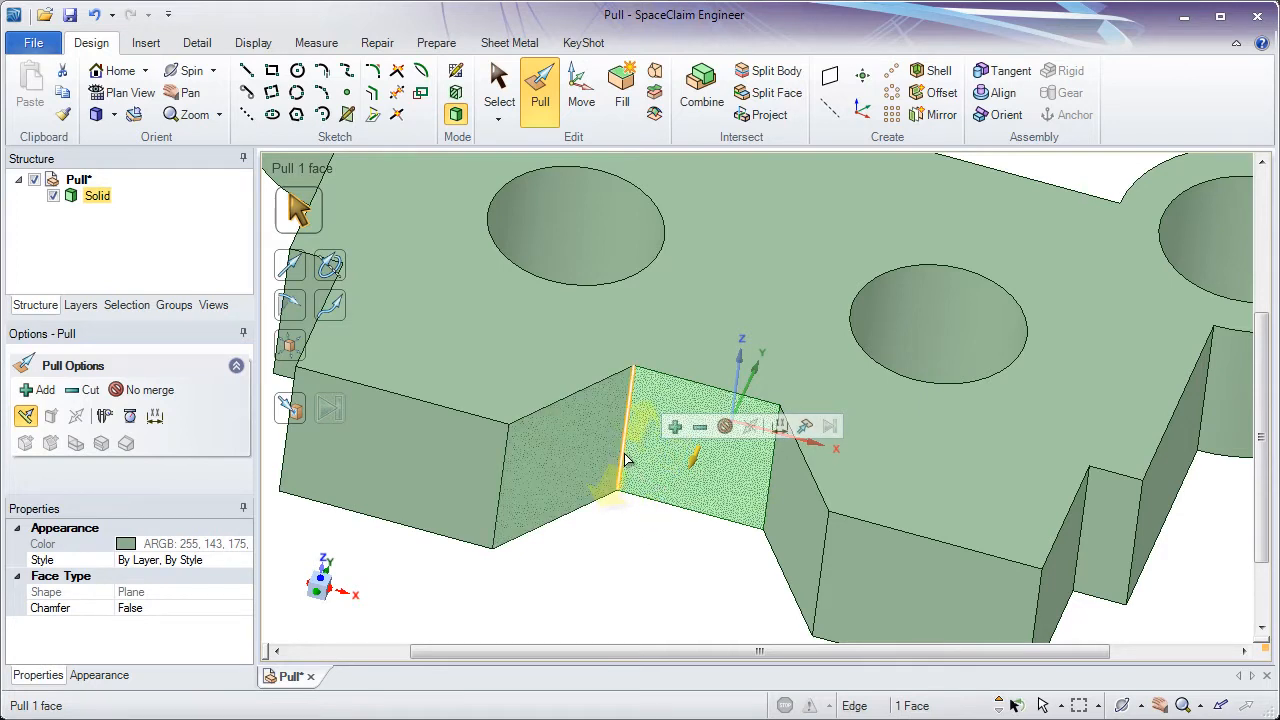
key(ctrl)
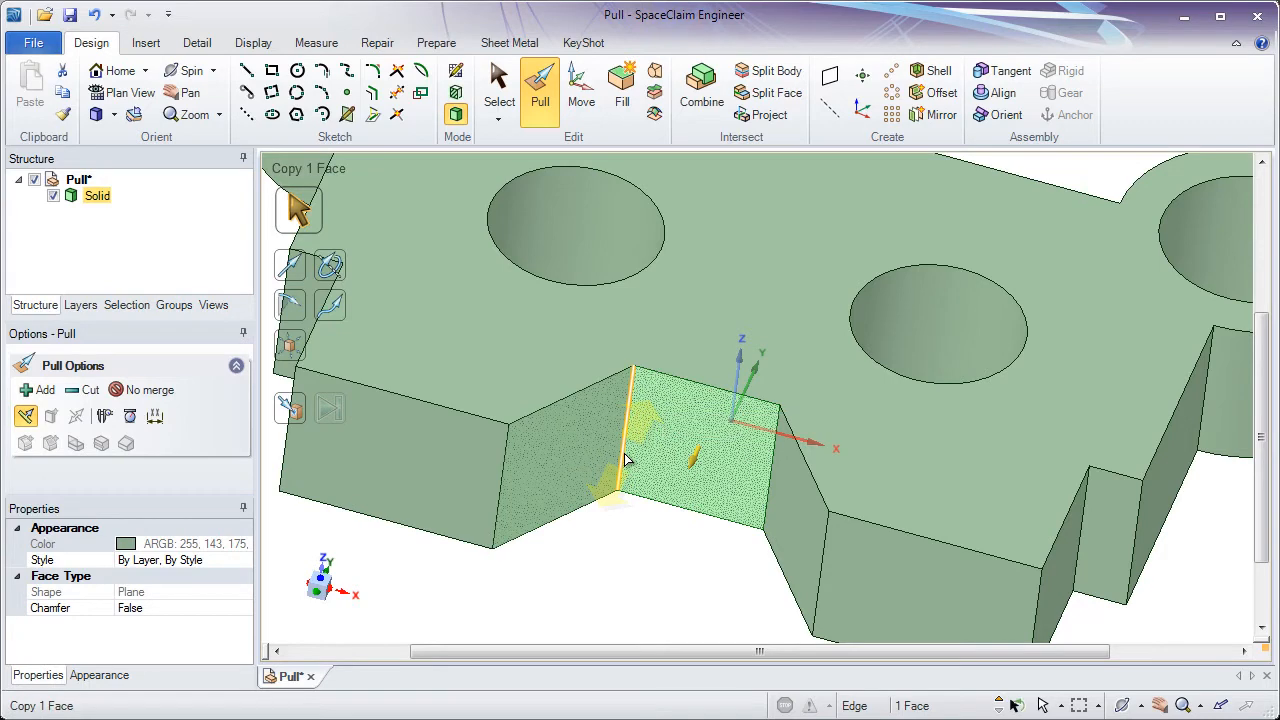
ctrl+click(625, 460)
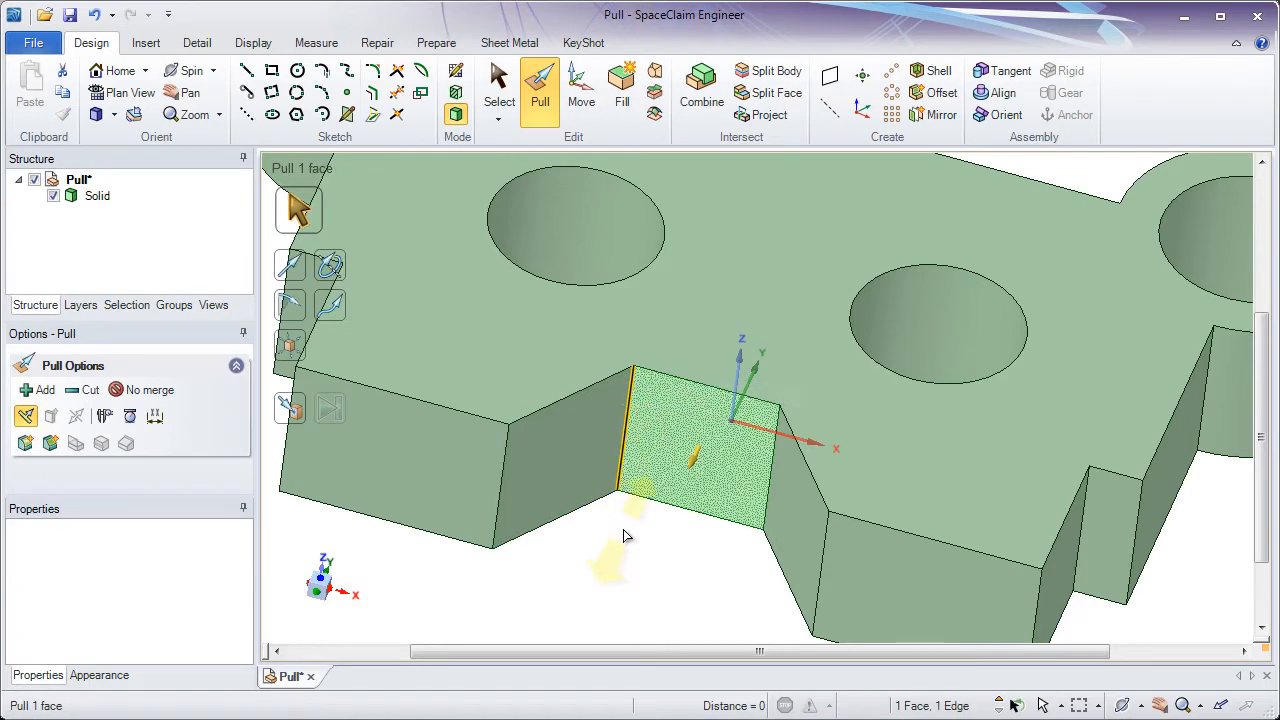
drag(623, 537, 627, 481)
key(Escape)
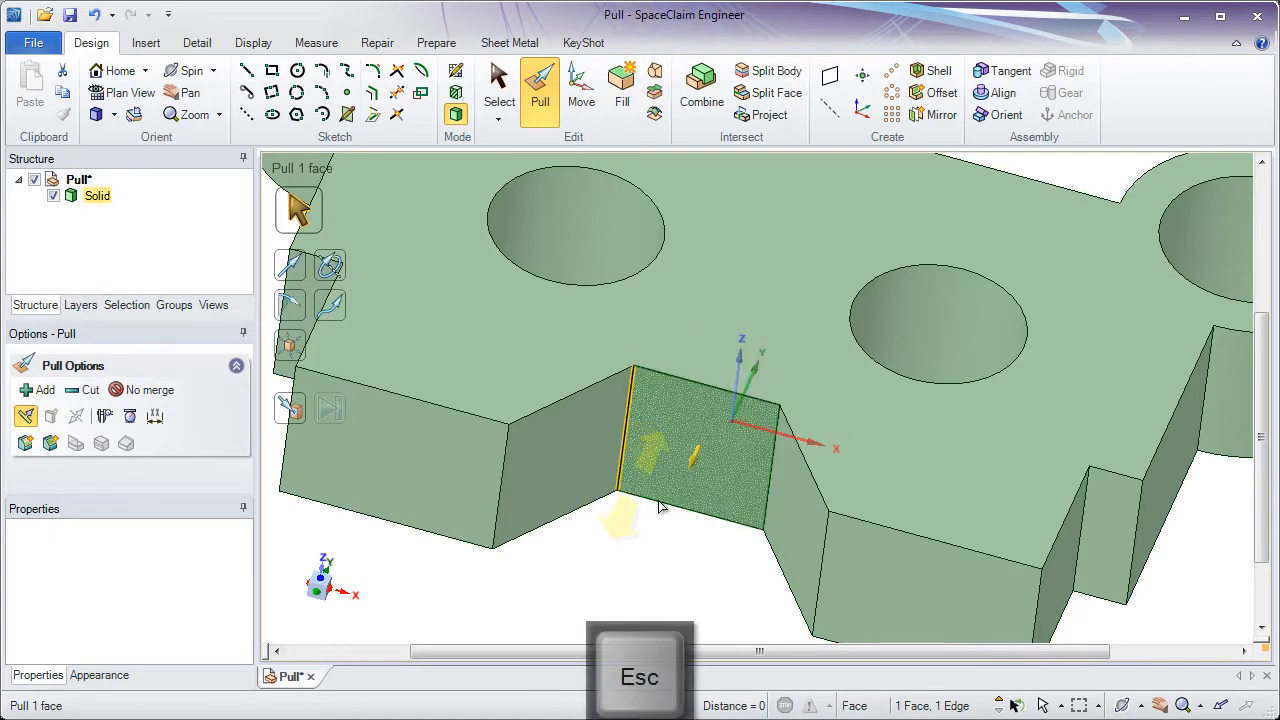
drag(768, 505, 620, 530)
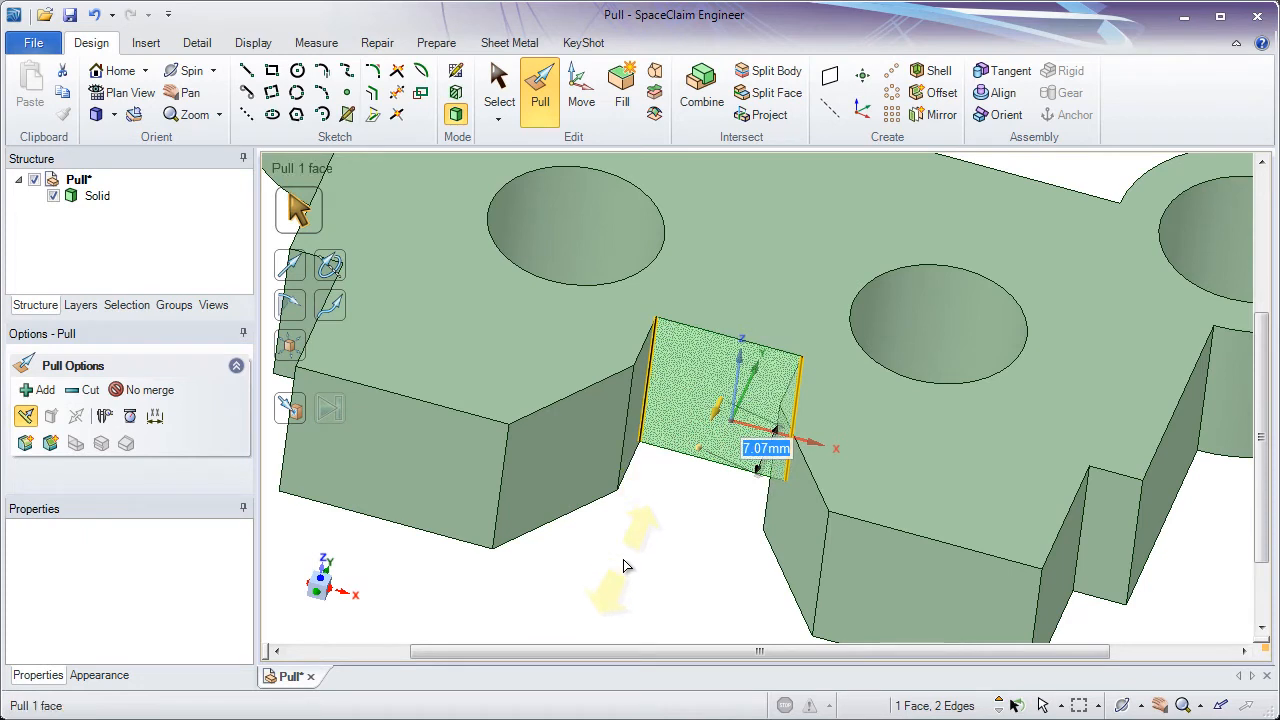
text(5)
key(Return)
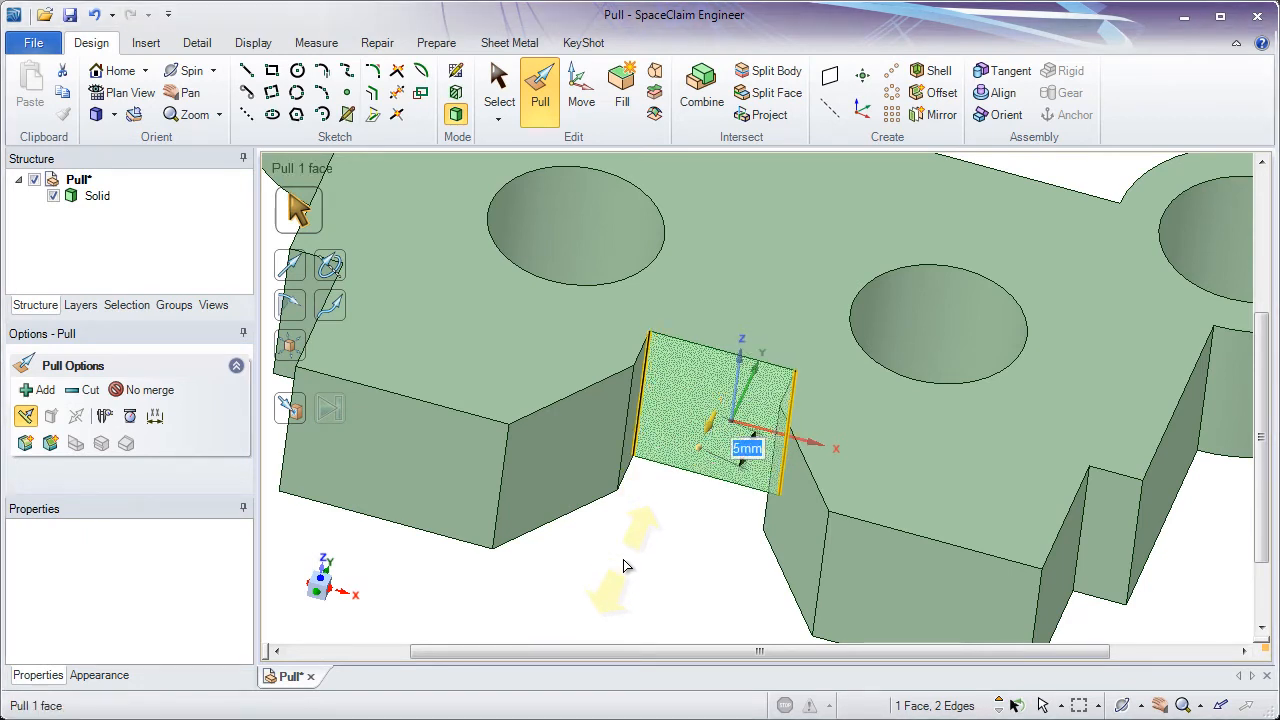
click(623, 566)
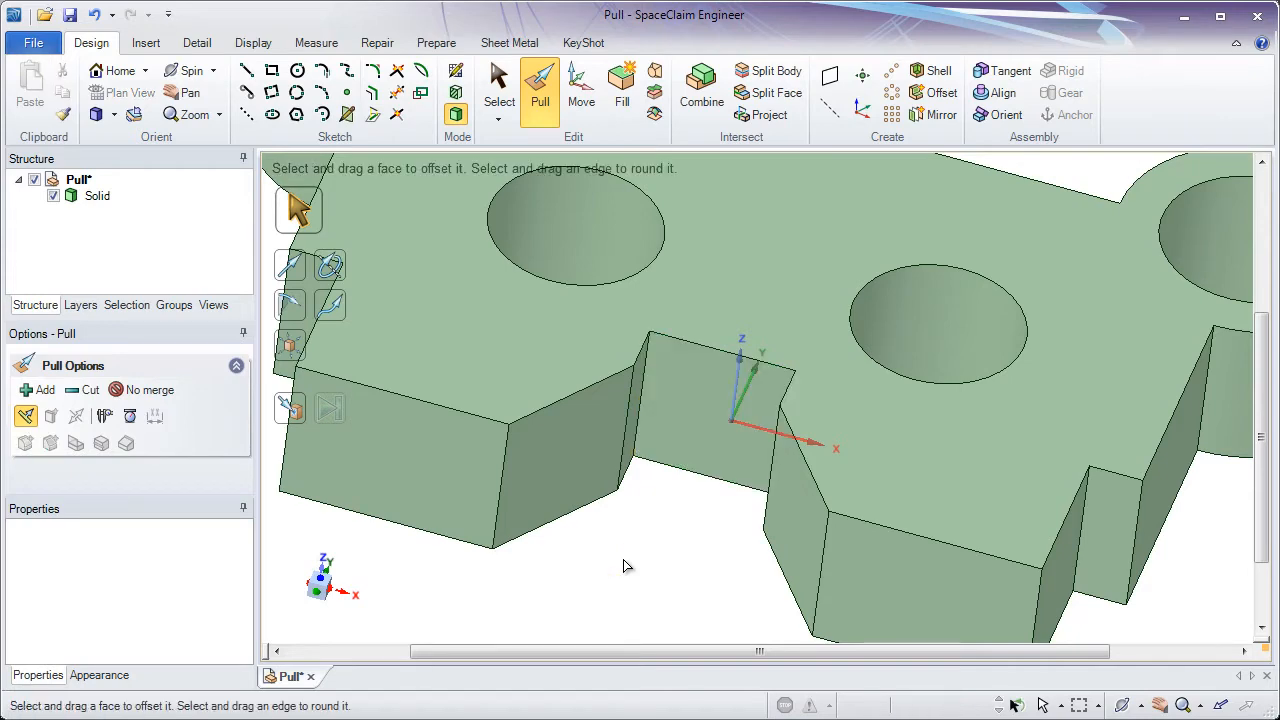
- Set the radius of the first through-hole to 6 mm
scroll(623, 566, down, 4)
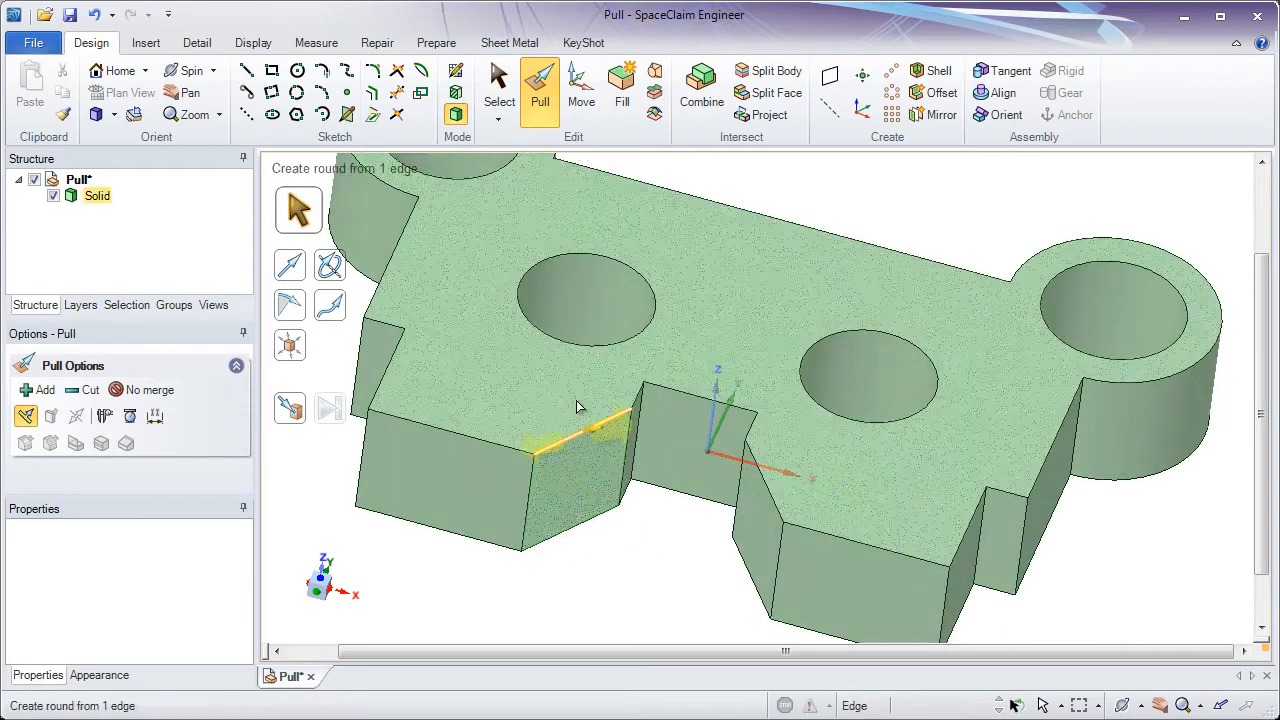
middle_drag(588, 316, 545, 503)
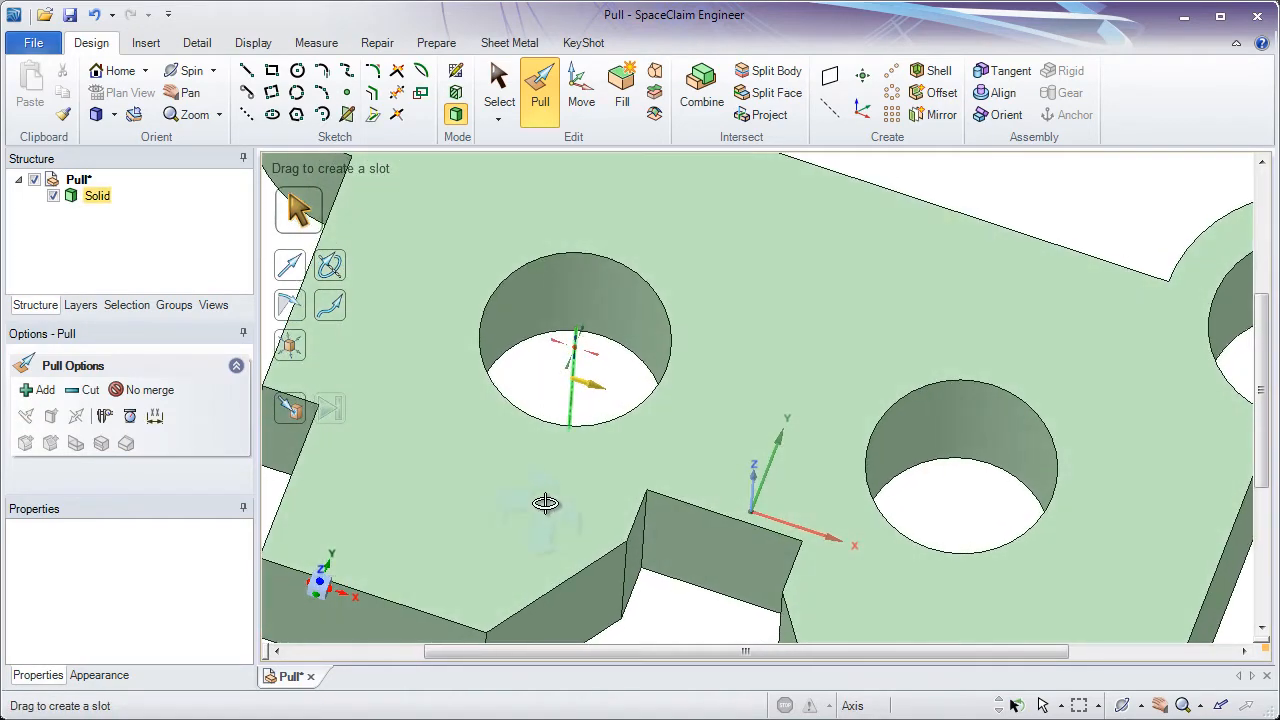
click(535, 262)
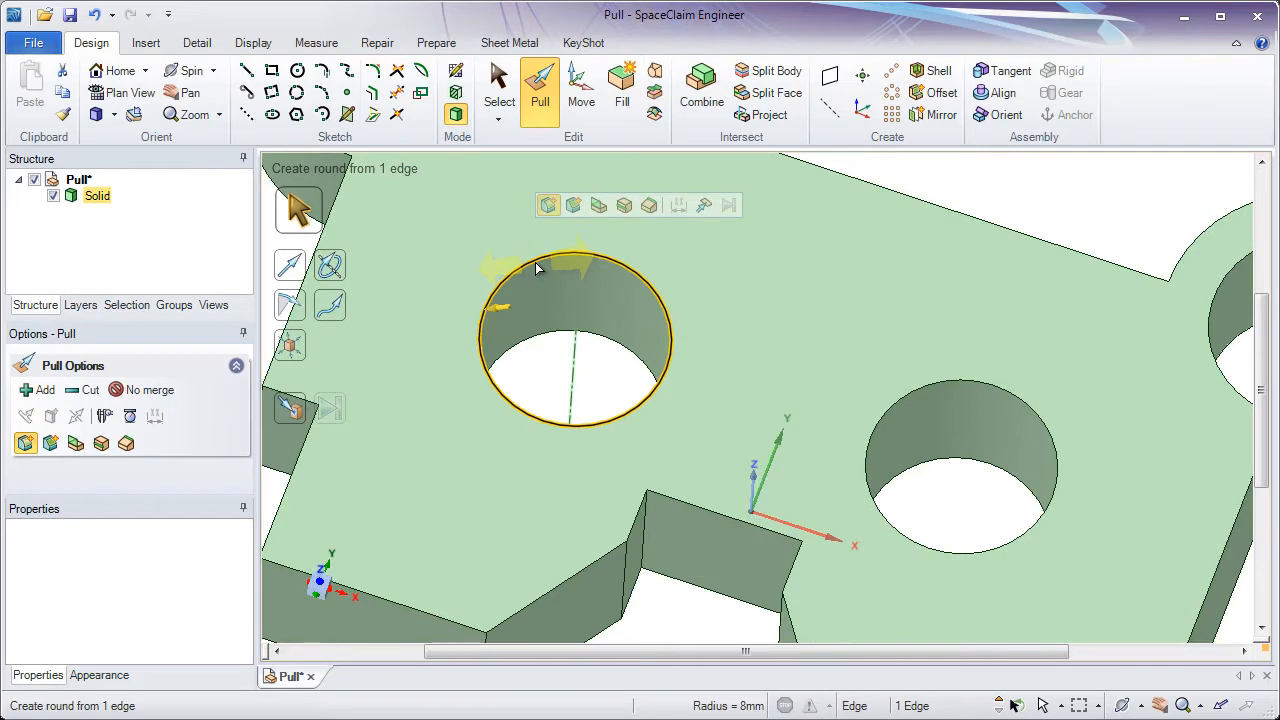
click(575, 372)
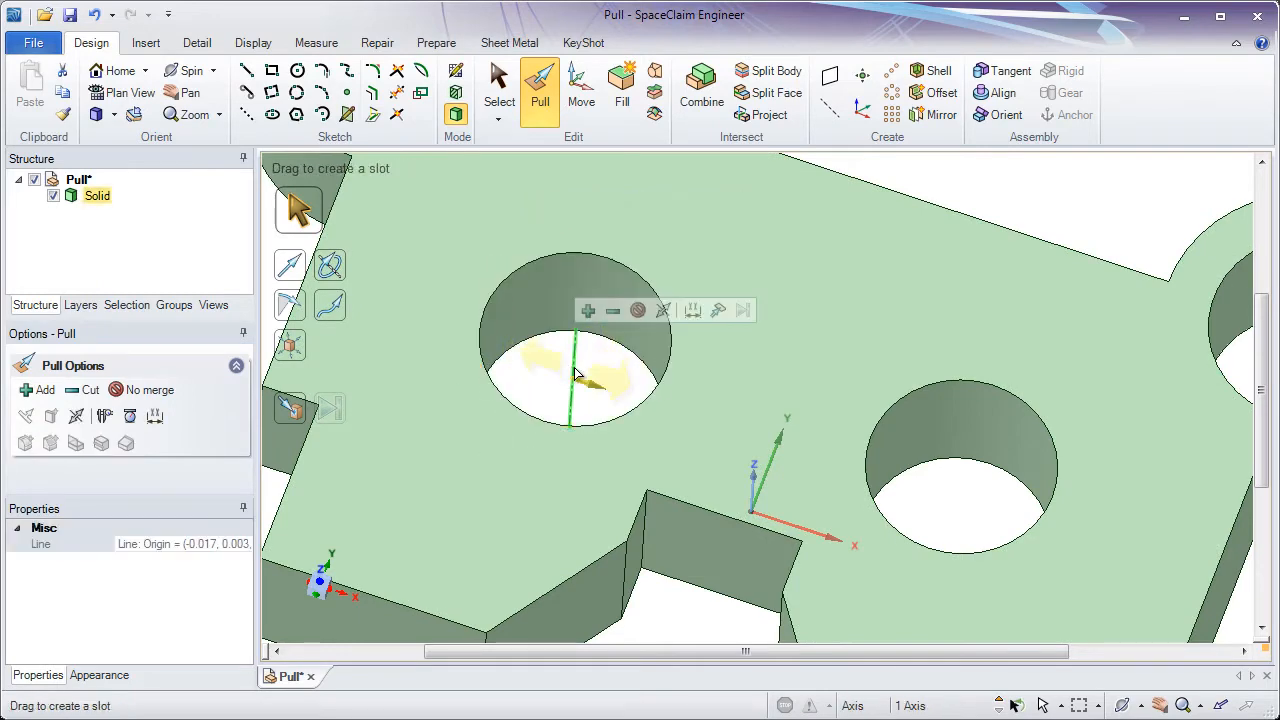
click(548, 323)
key(space)
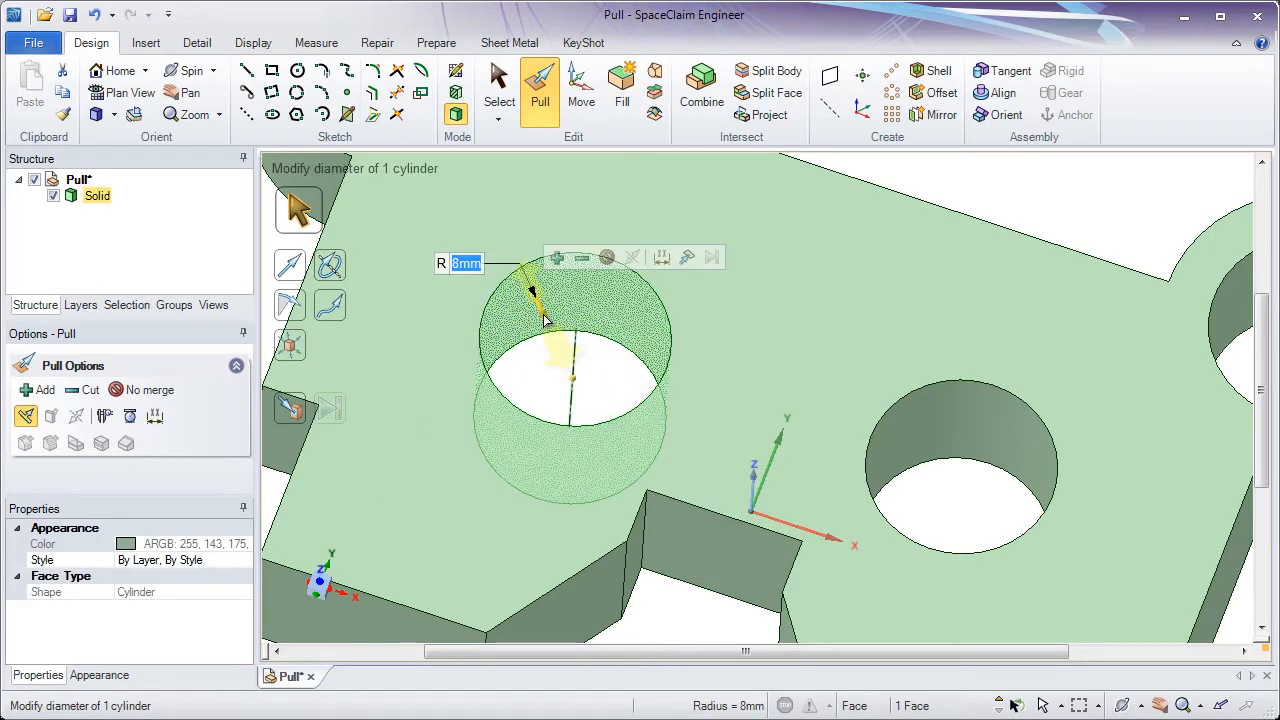
mouse_move(545, 320)
mouse_down()
mouse_move(558, 465)
mouse_move(531, 296)
mouse_move(549, 342)
mouse_up()
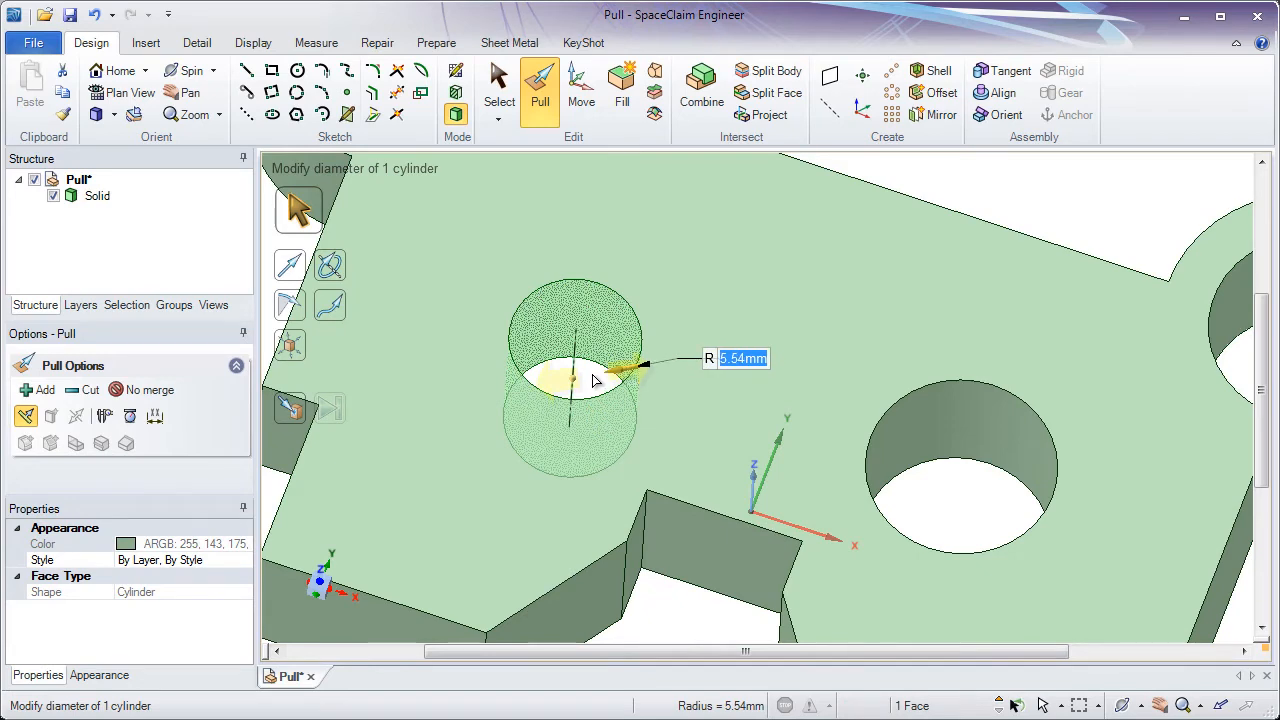
text(4)
key(Return)
text(6)
key(Return)
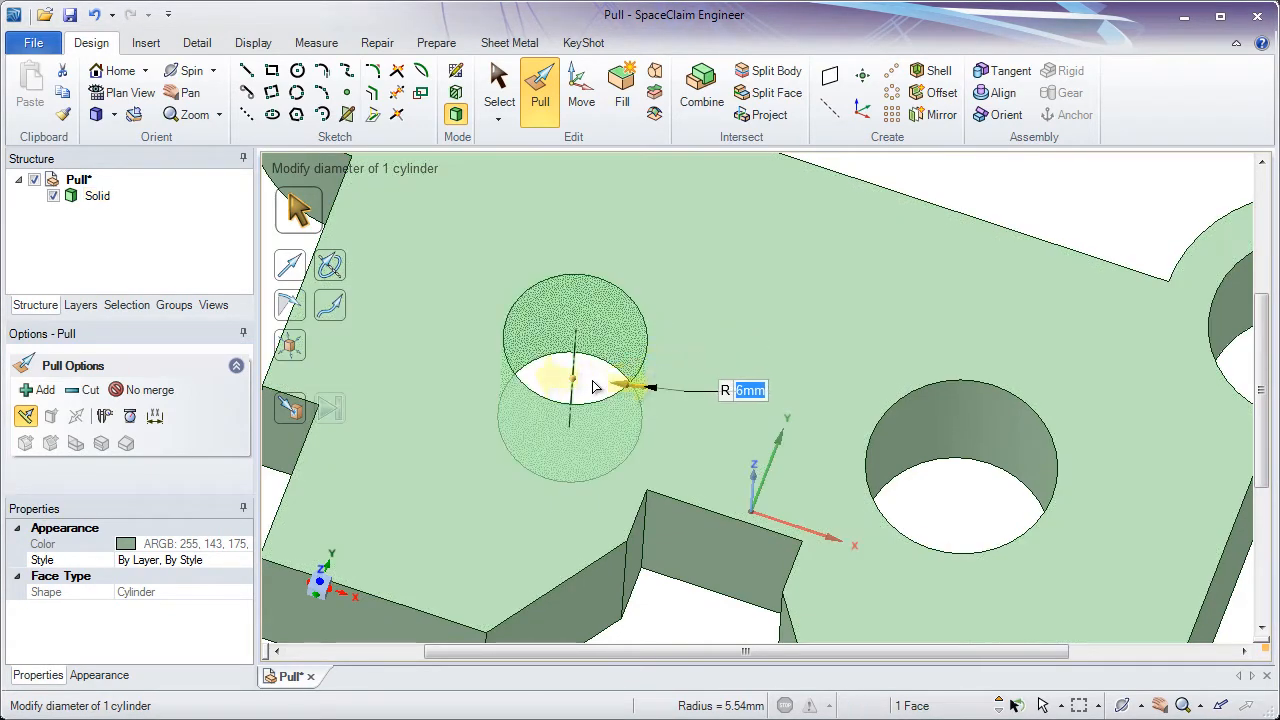
click(593, 387)
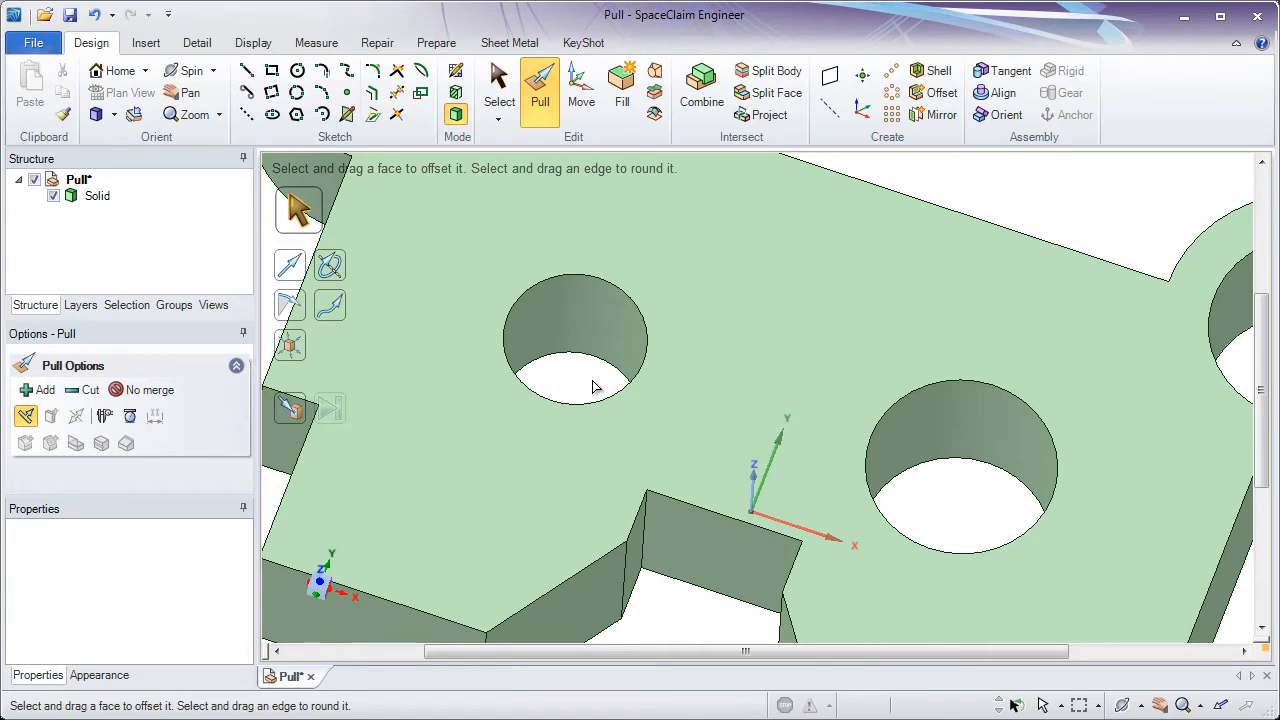
- Resize the second through-hole with Up To so its radius matches the first hole
middle_drag(592, 382, 593, 365)
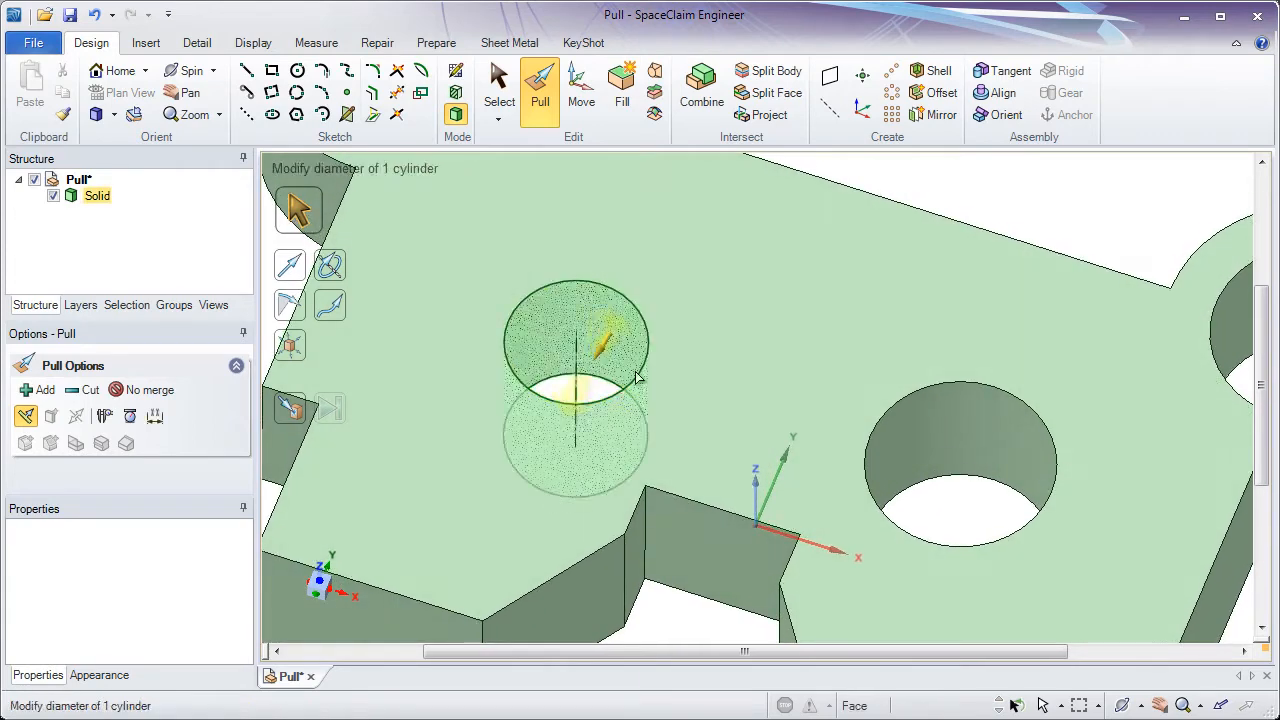
click(924, 430)
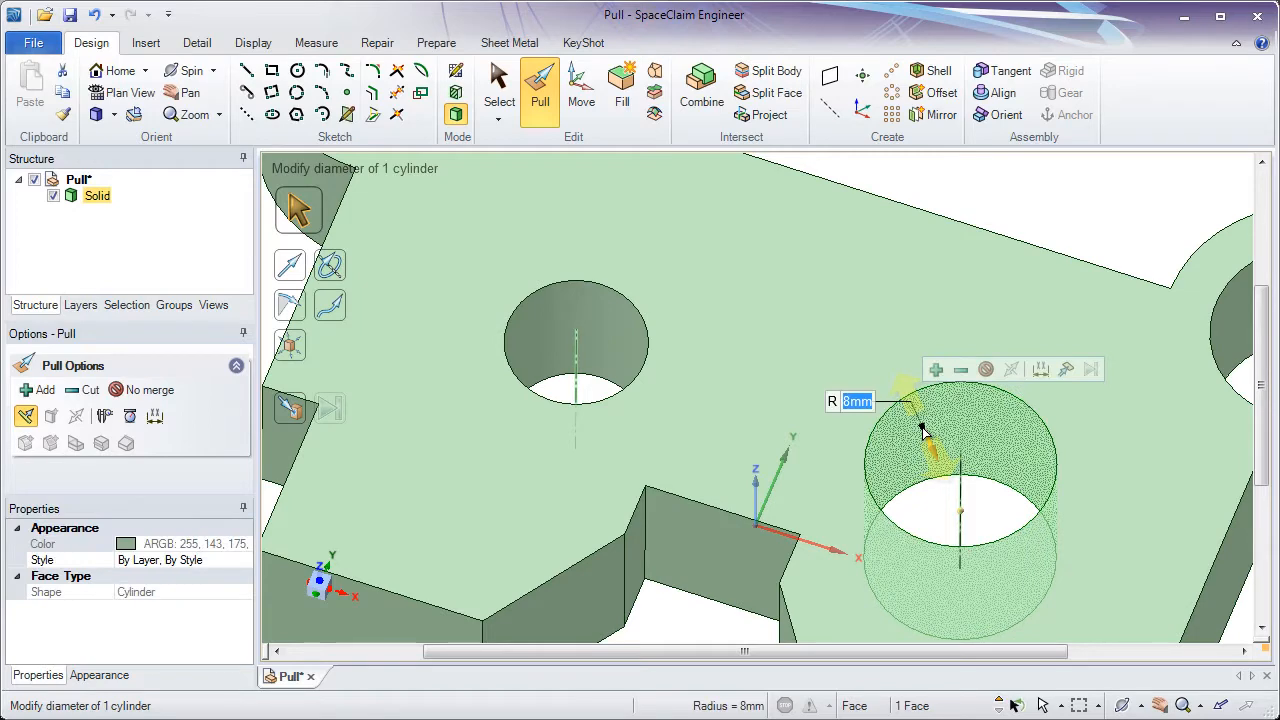
click(1015, 433)
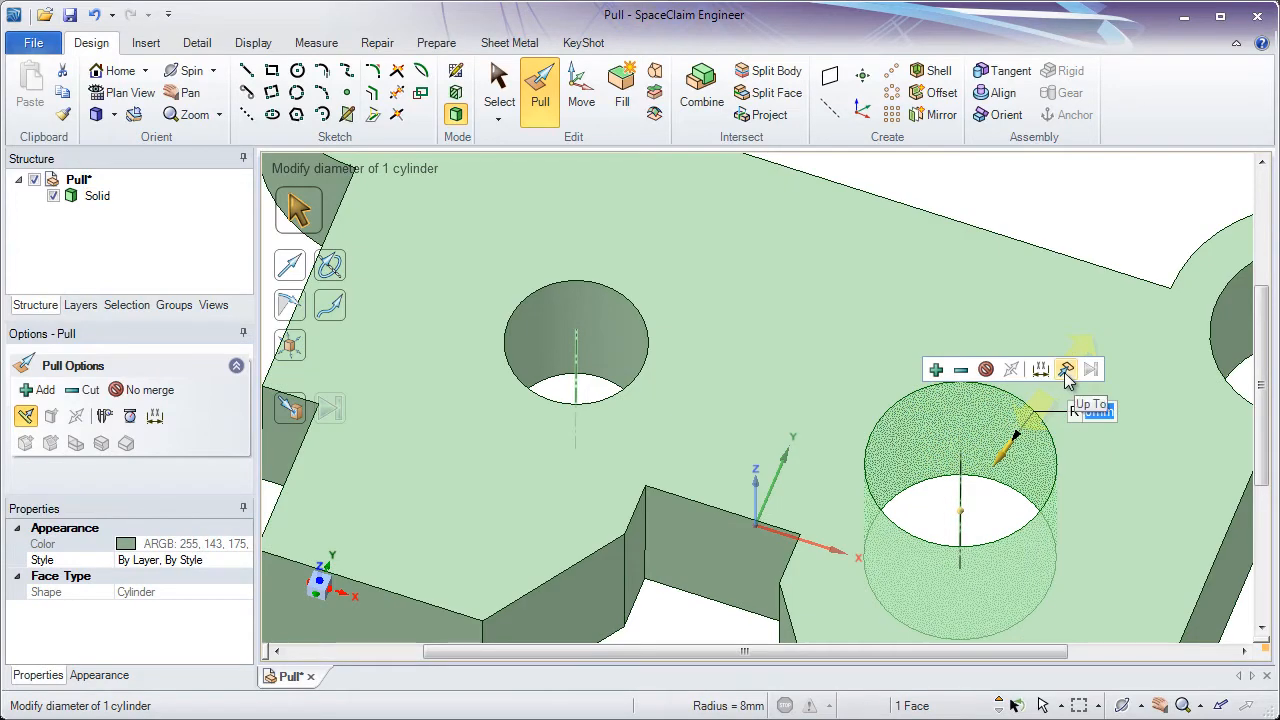
click(1067, 372)
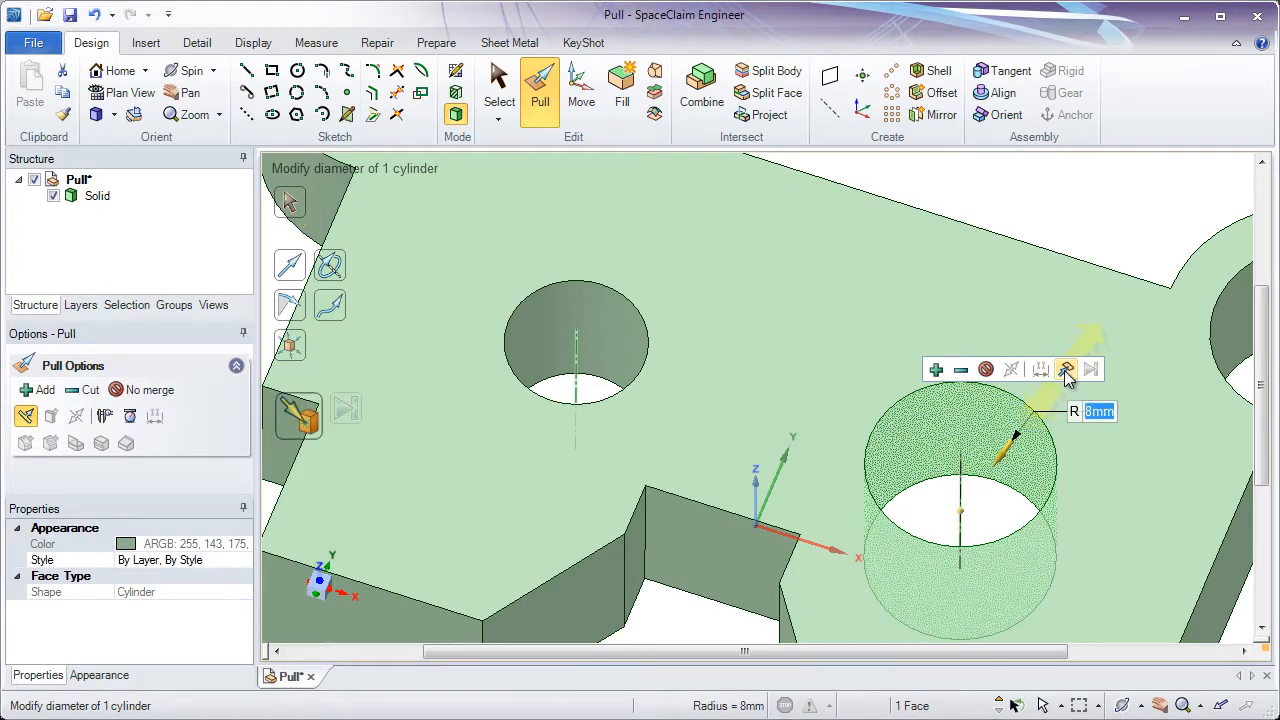
click(606, 334)
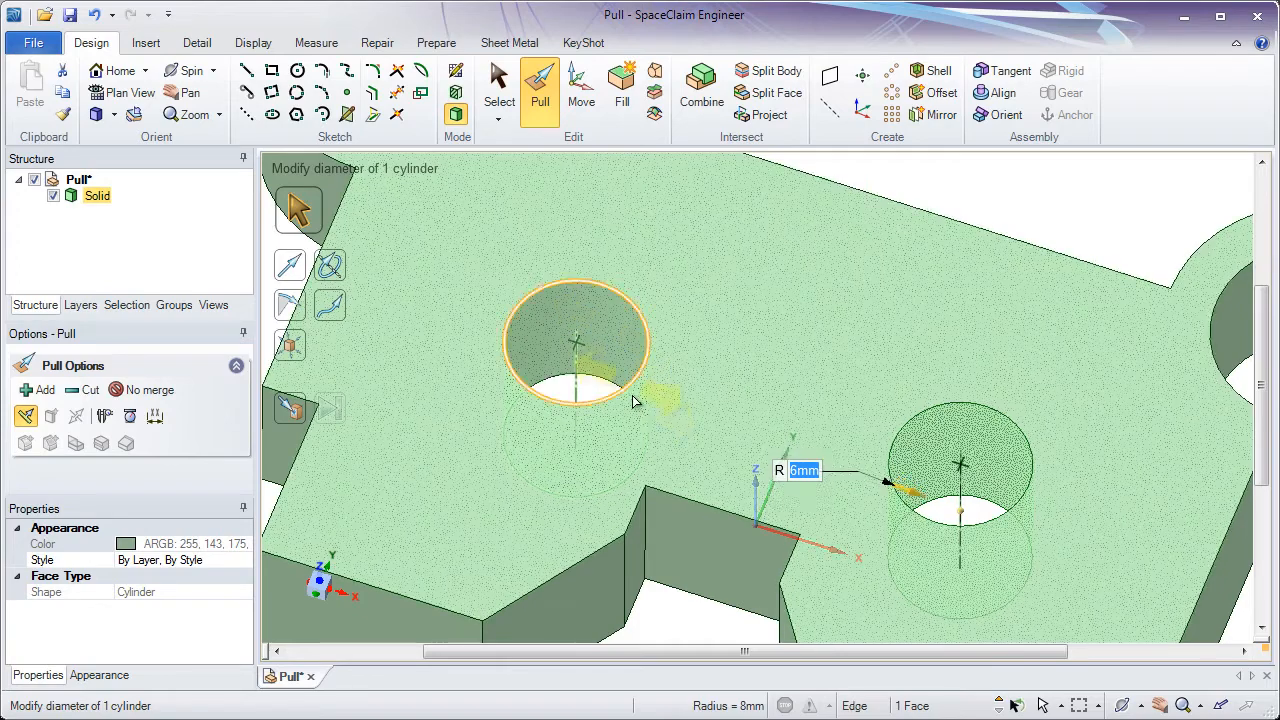
middle_drag(608, 336, 644, 322)
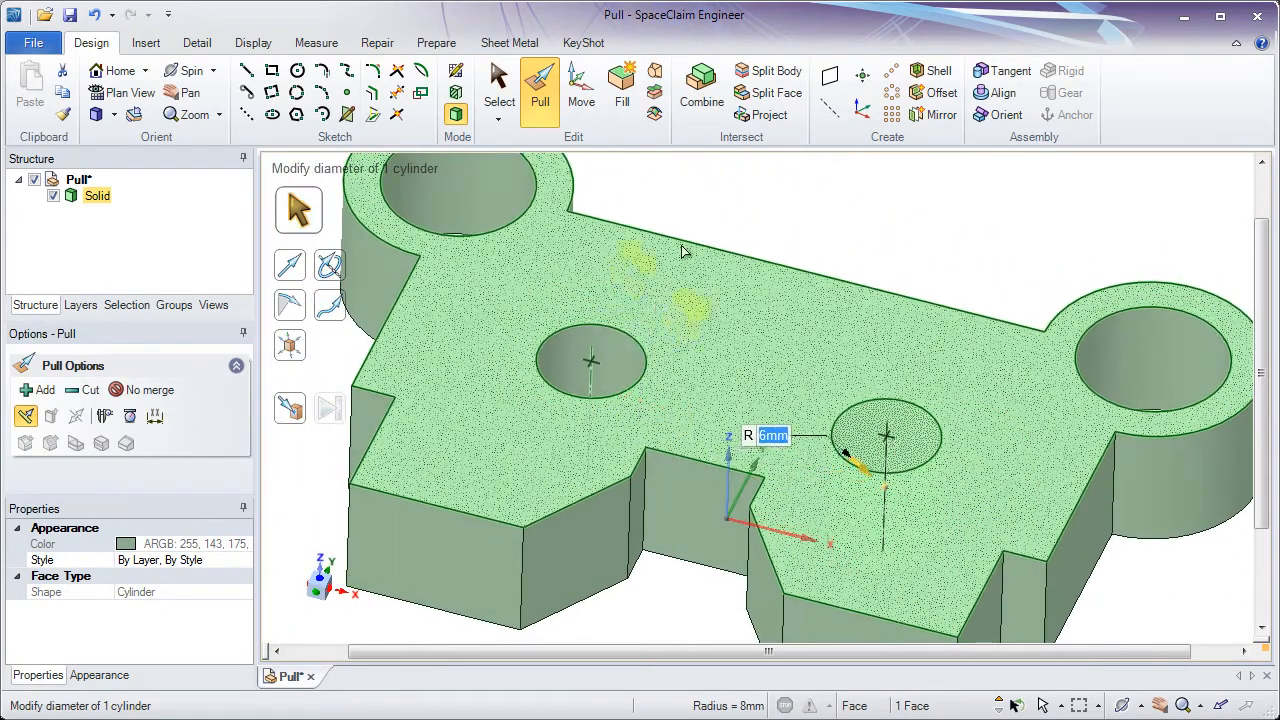
click(714, 217)
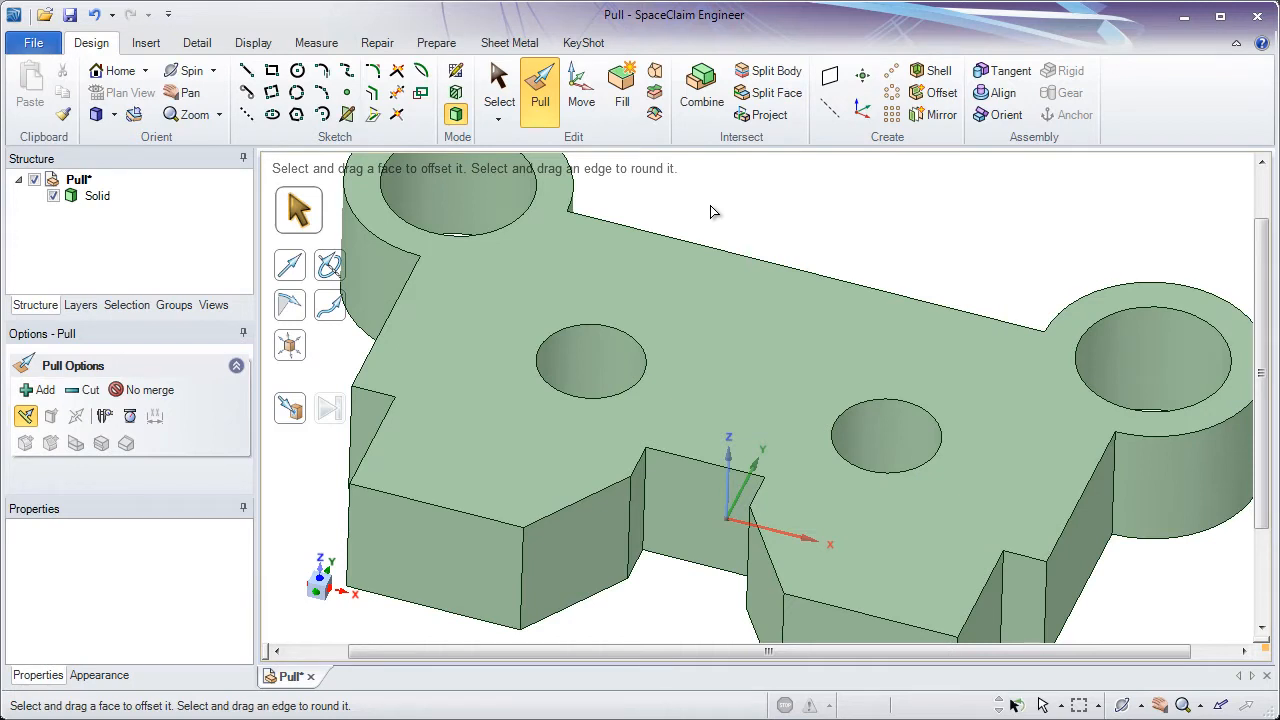
- Start a circle sketch on the notch's back face and enable Fade Scene Under Grid and Clip Scene Above Grid
click(297, 71)
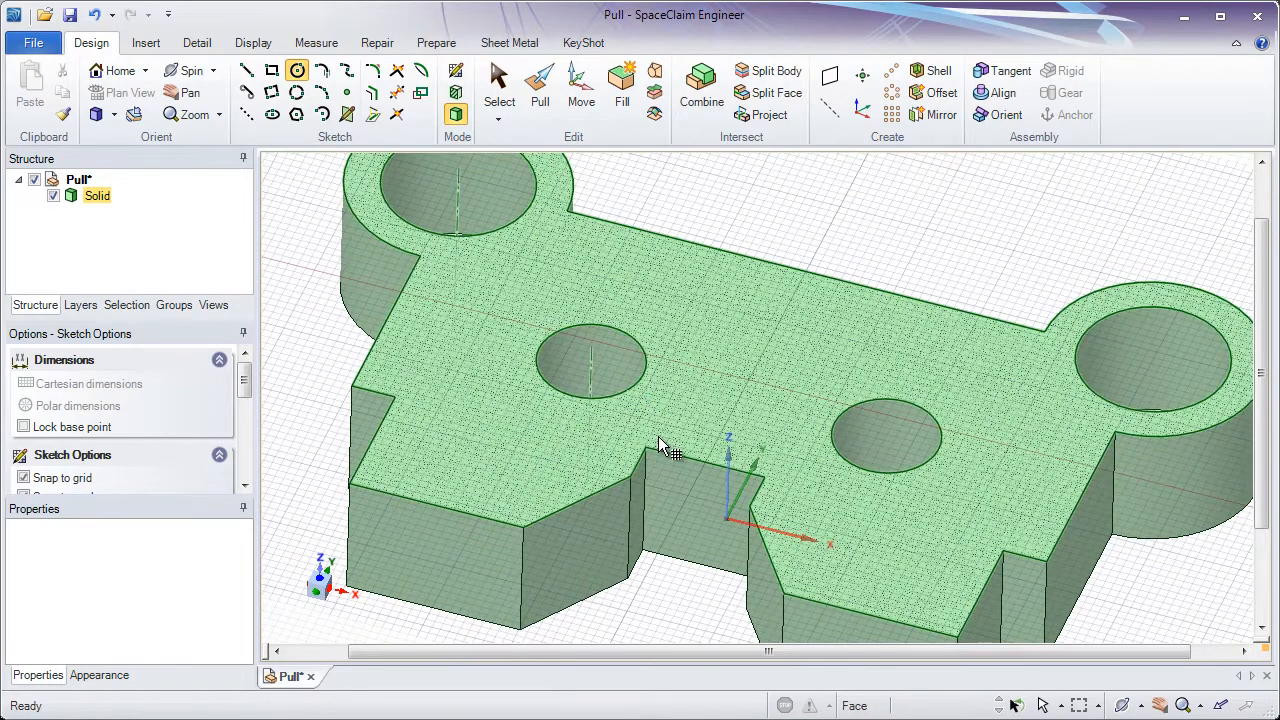
click(681, 521)
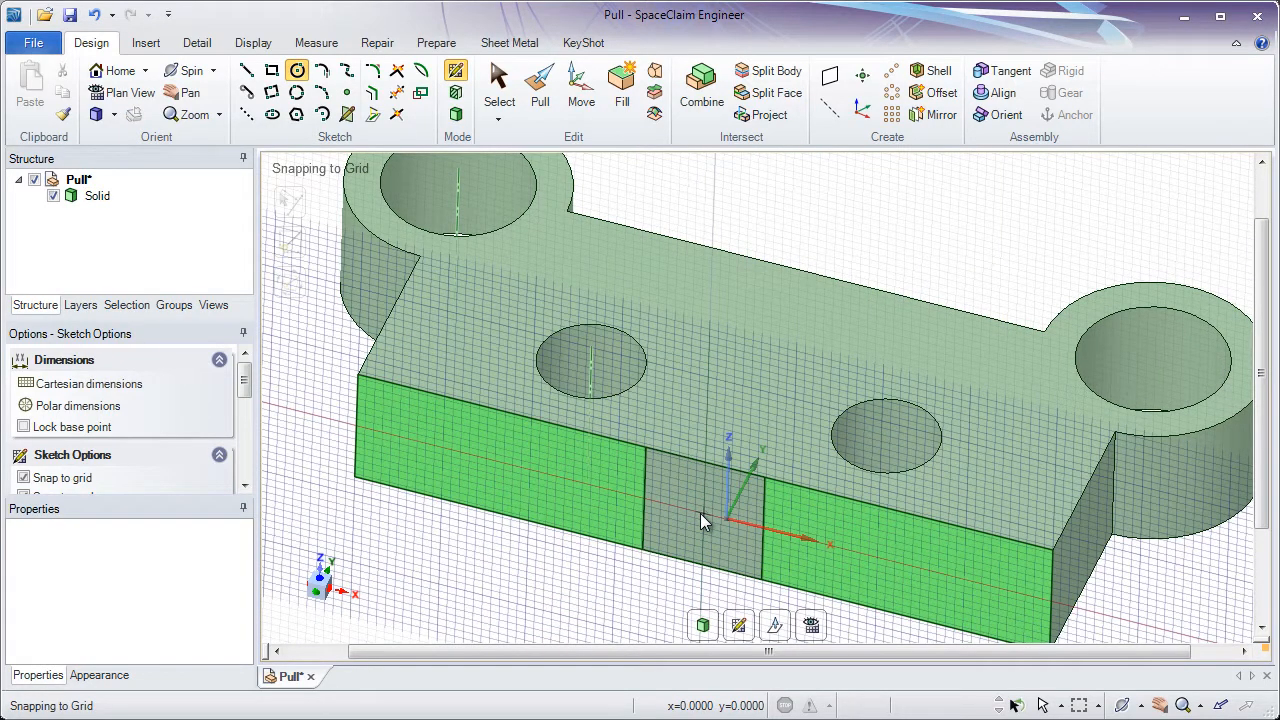
click(255, 44)
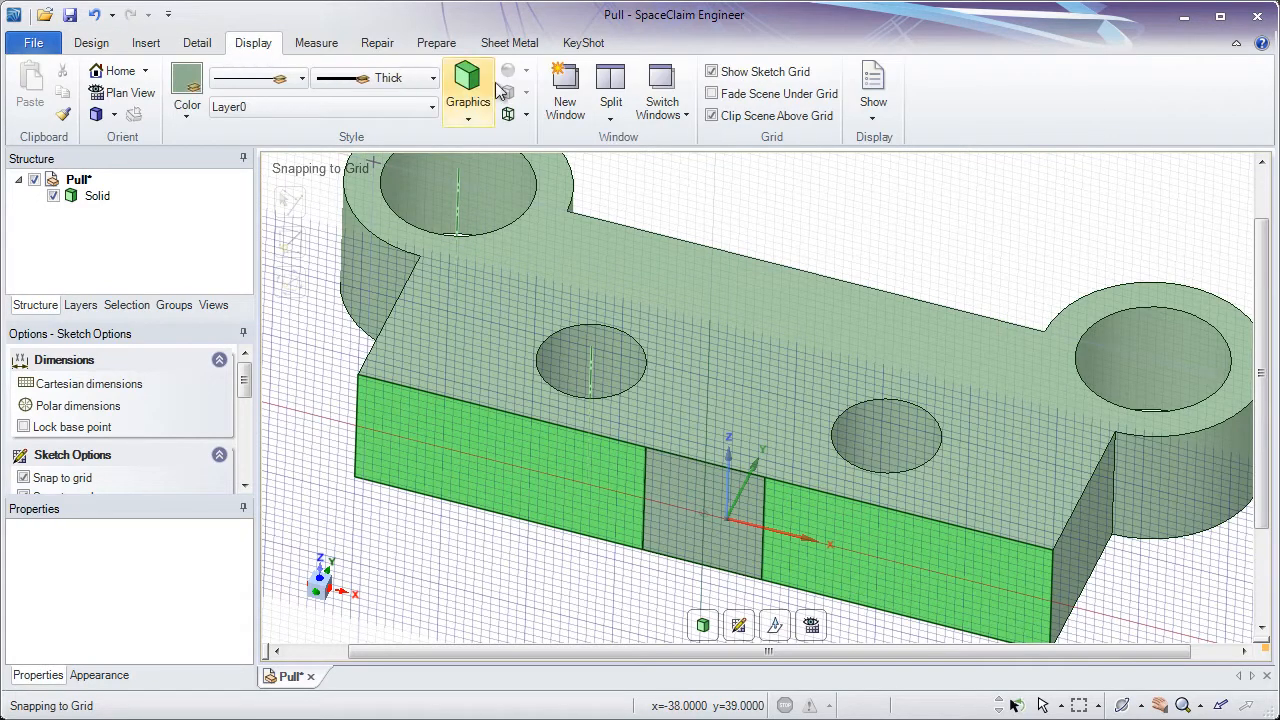
click(712, 94)
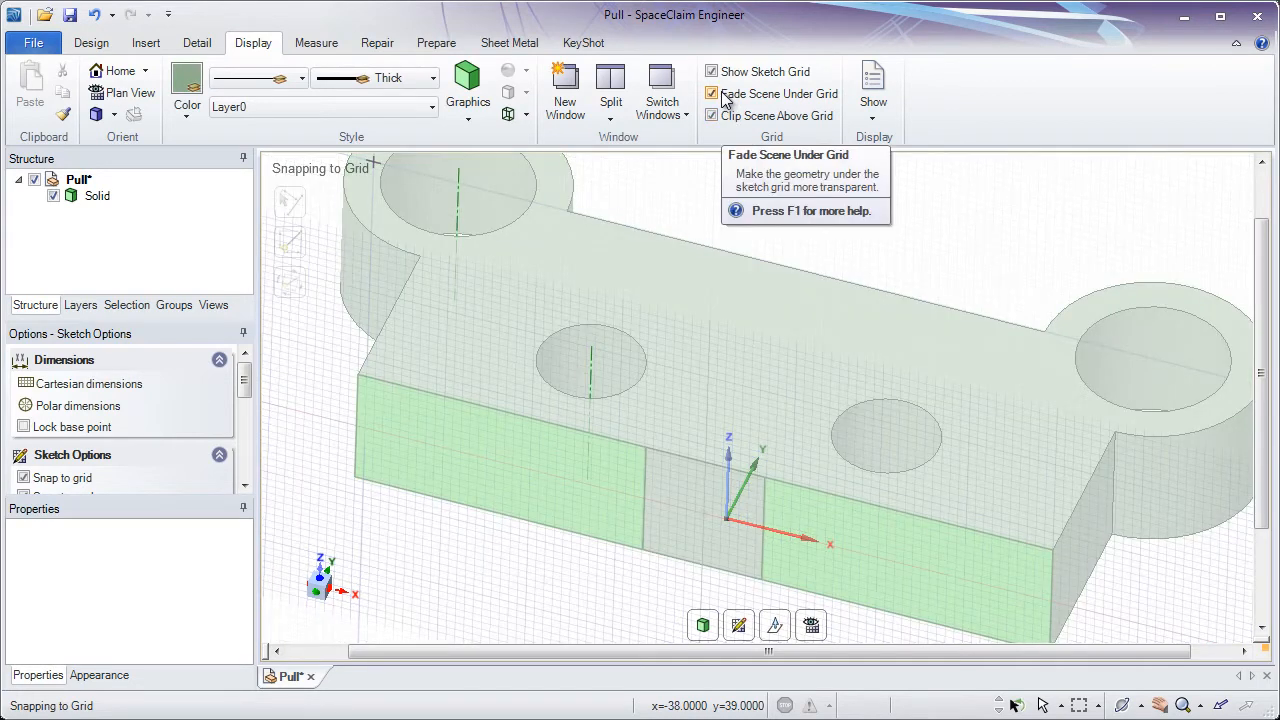
click(712, 116)
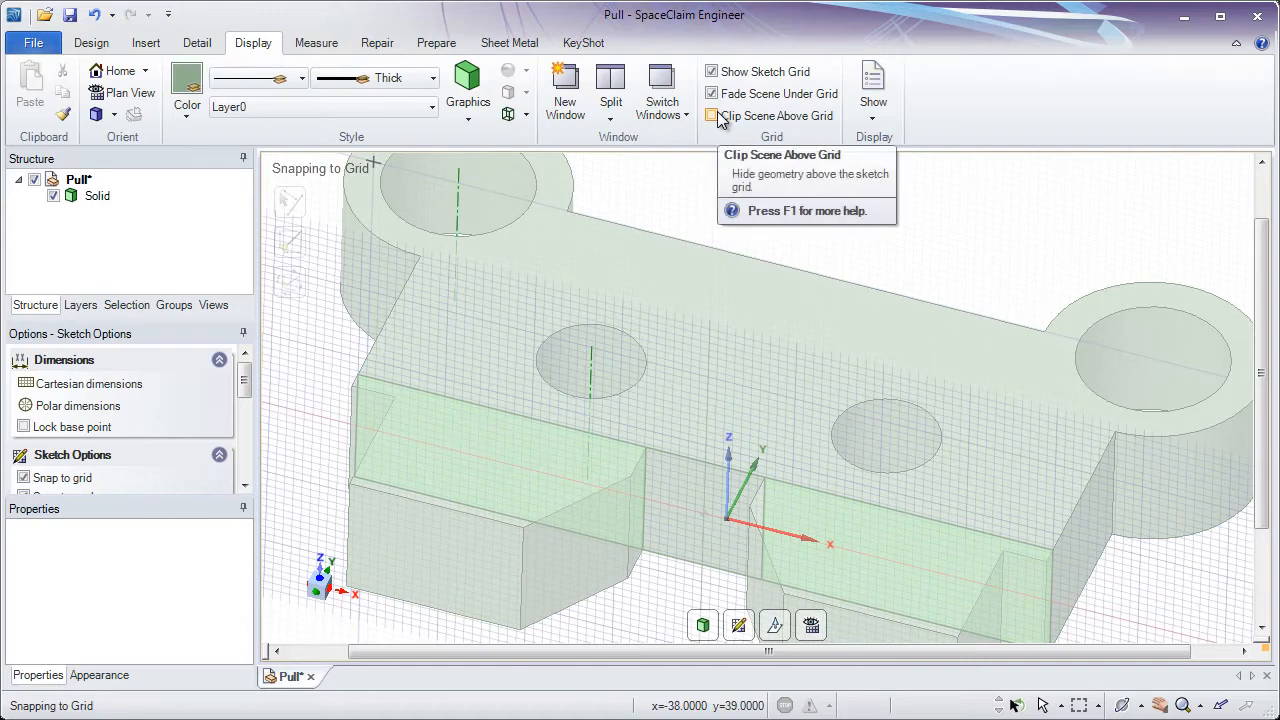
click(712, 116)
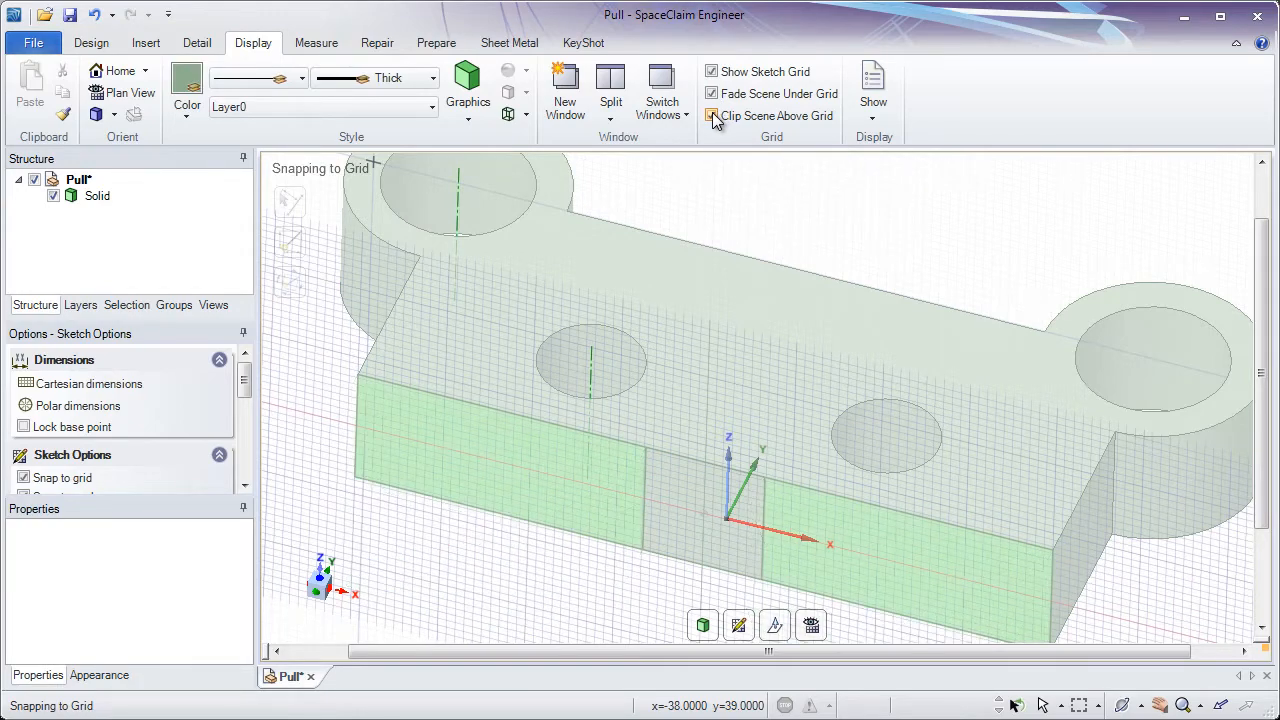
click(712, 94)
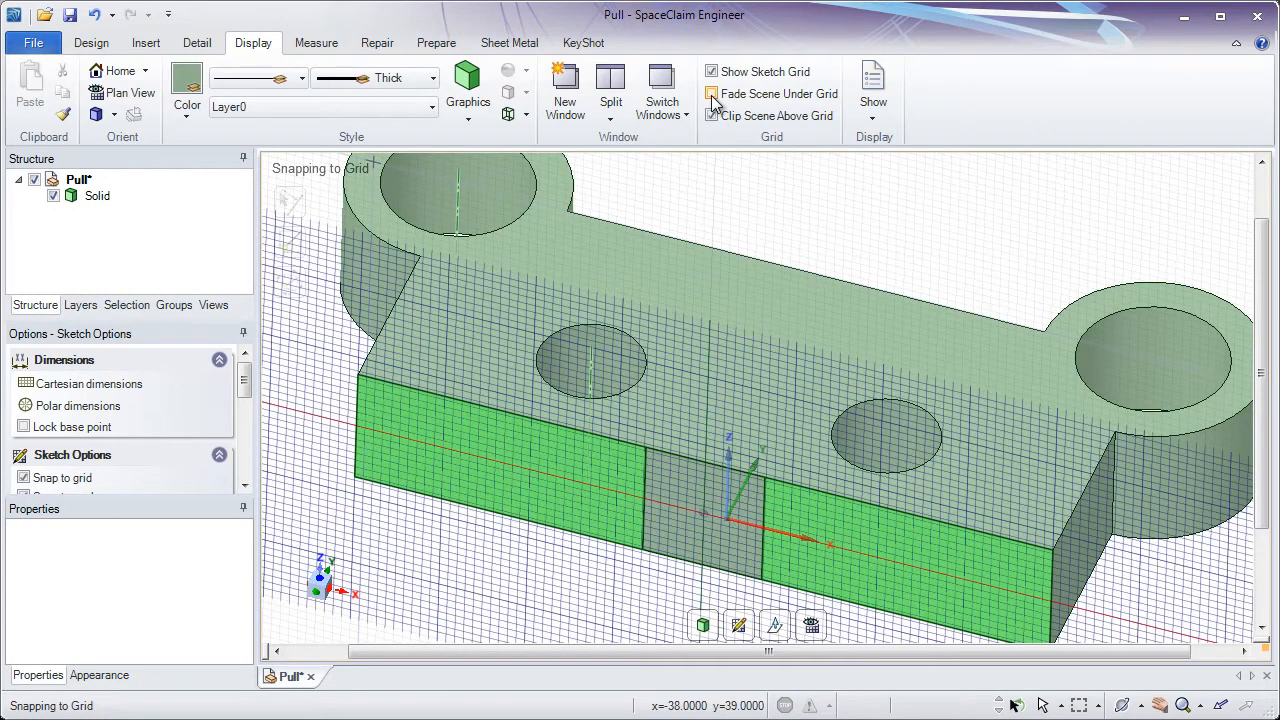
click(712, 94)
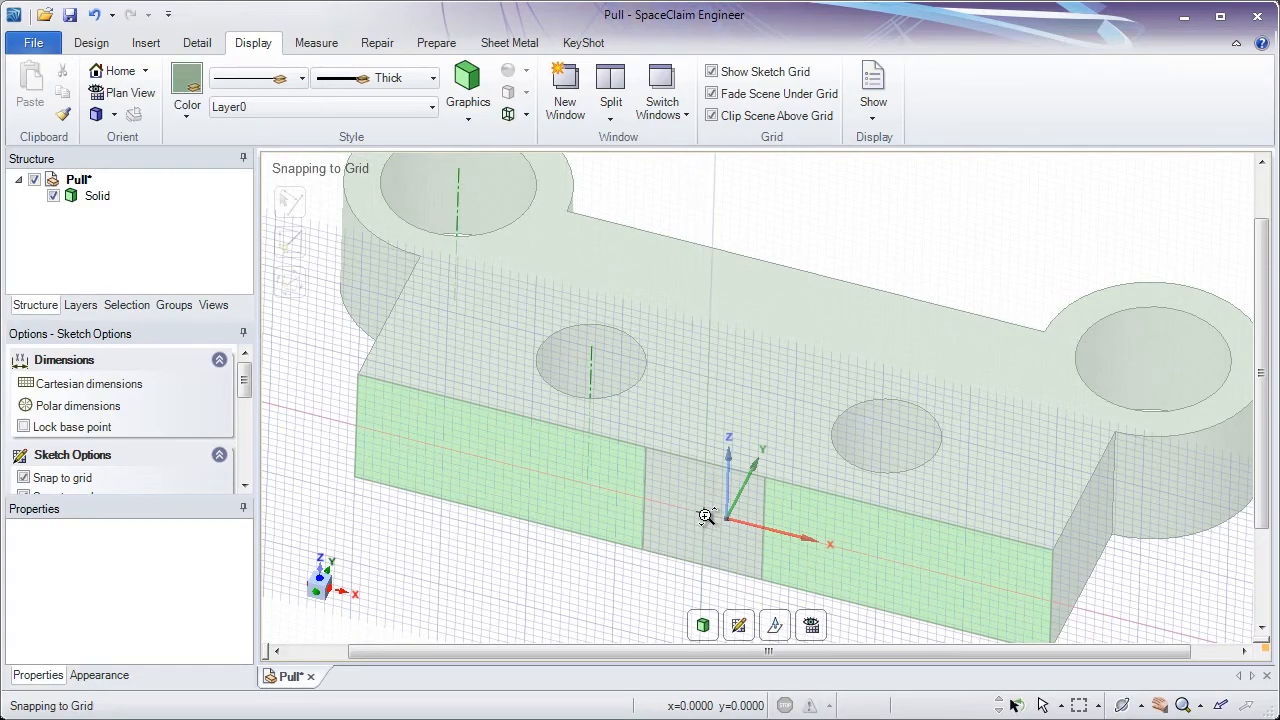
- Draw a 6 mm diameter circle on the notch's back face just left of the origin
scroll(706, 516, up, 5)
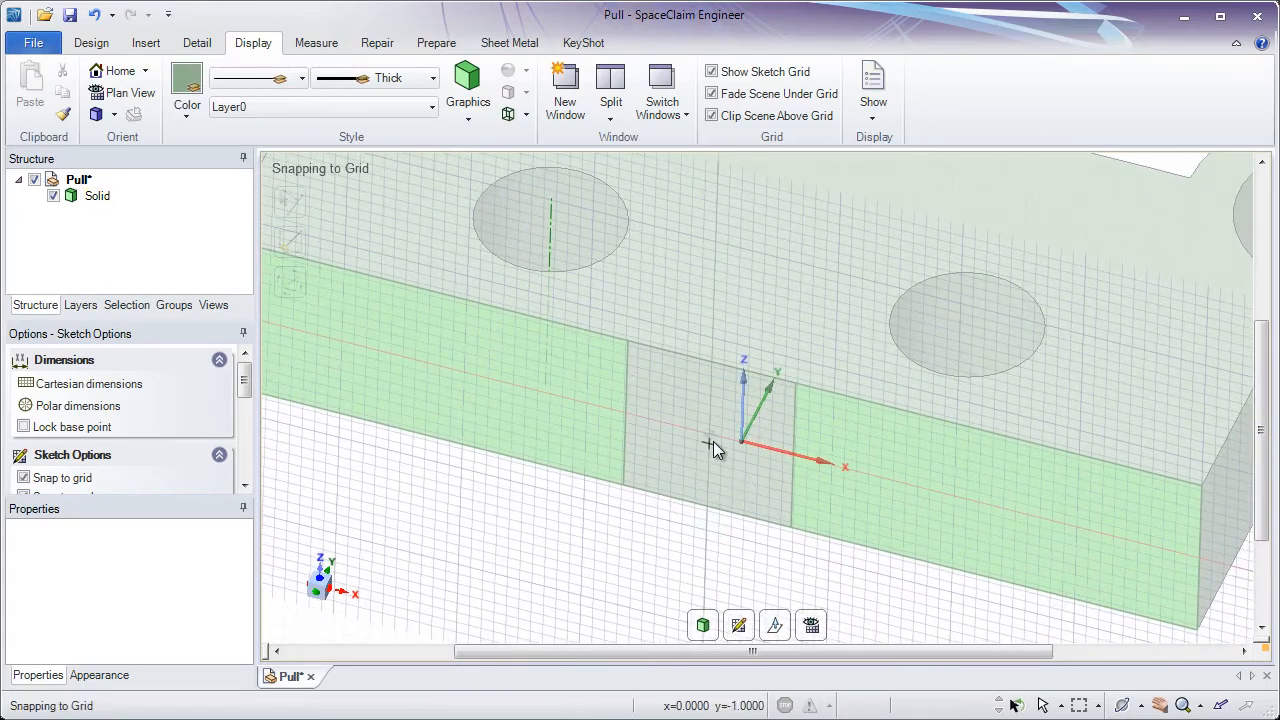
key(c)
click(709, 434)
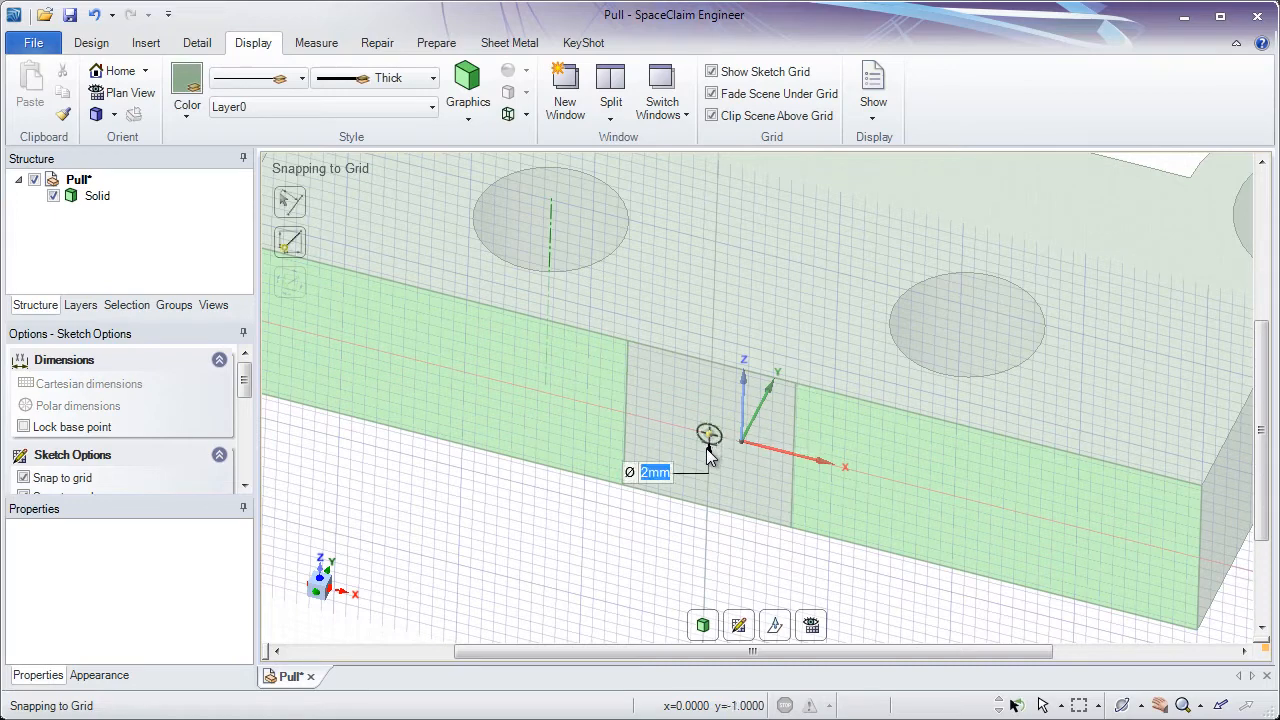
text(6mm)
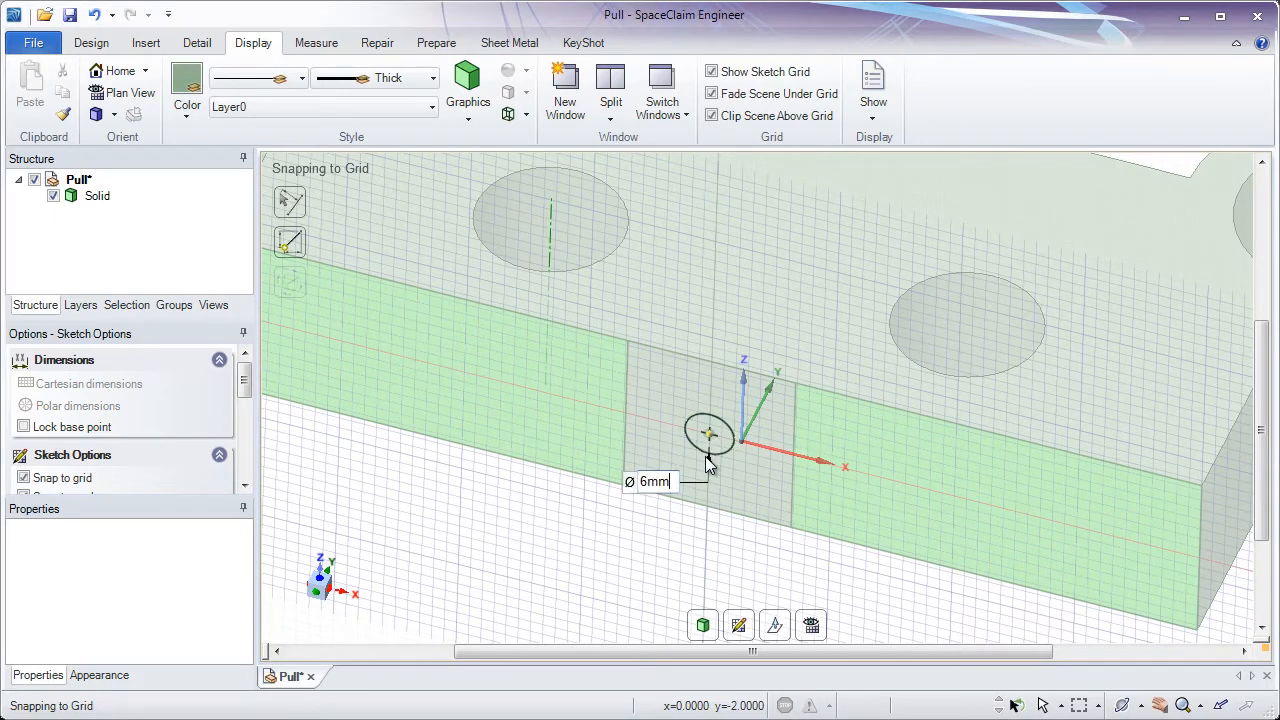
key(Return)
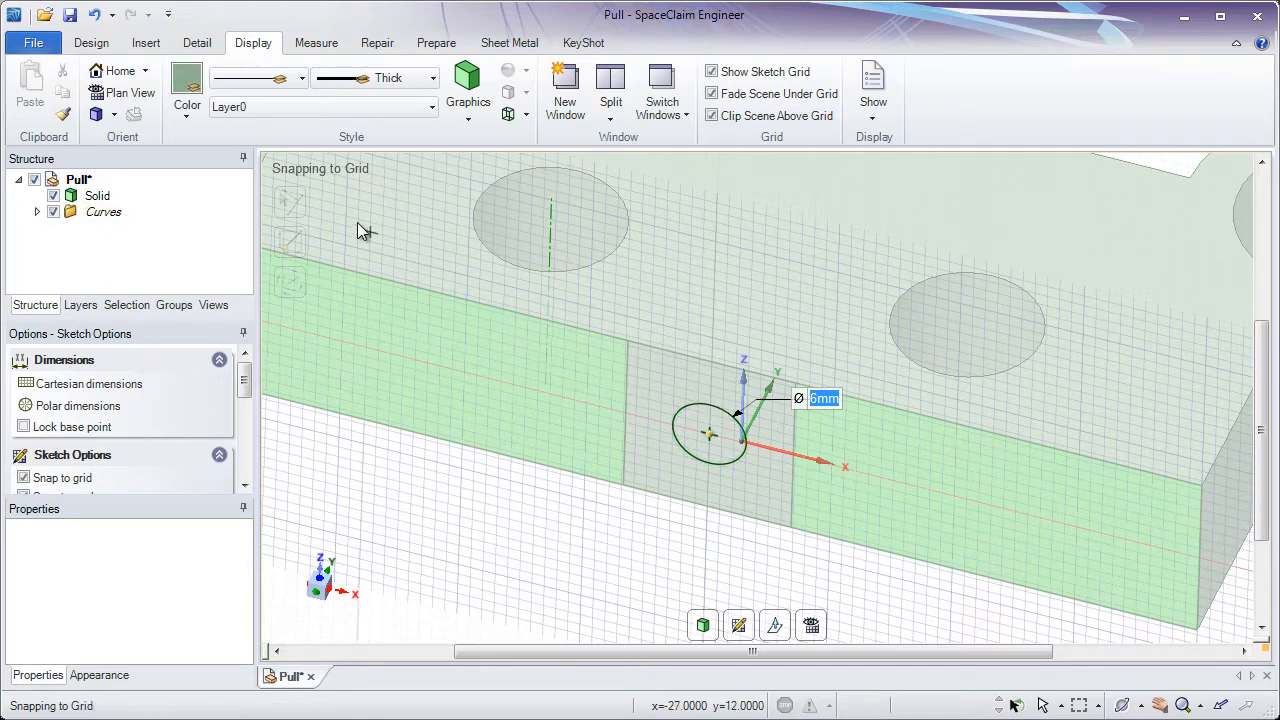
- Switch to Pull and pull the 6 mm circle into the solid to cut a hole through the notch's back wall
click(95, 43)
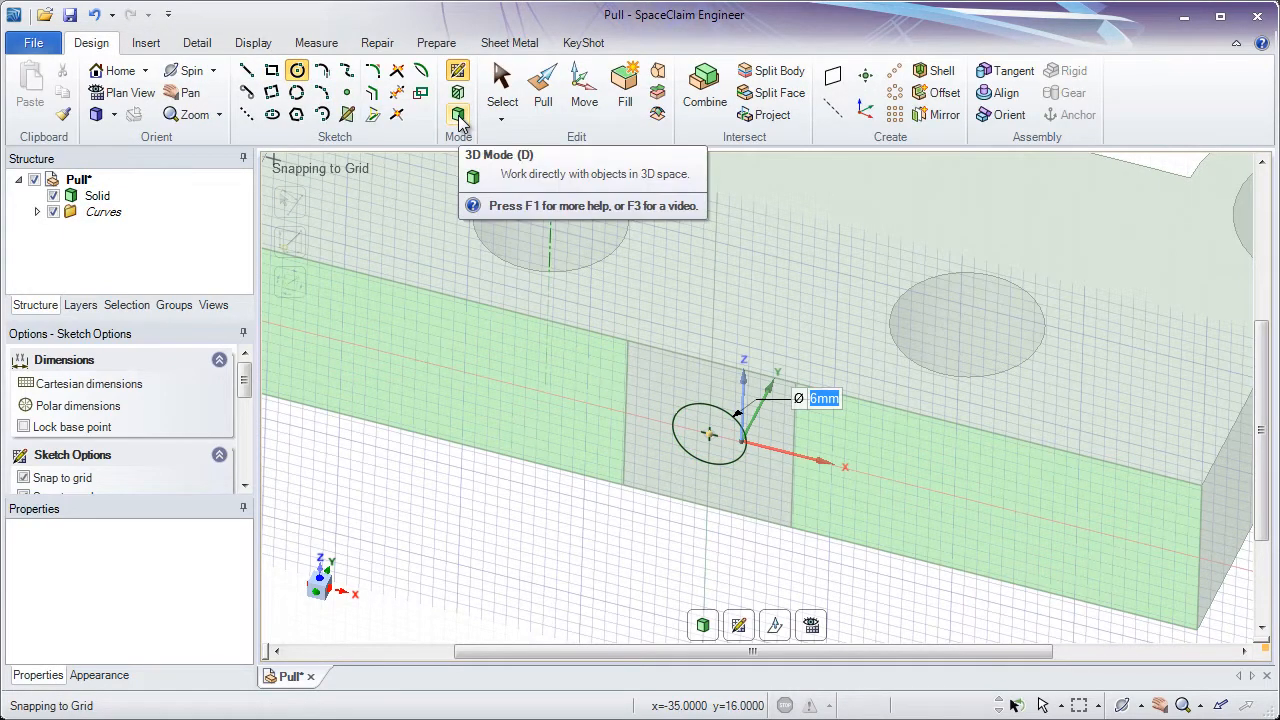
click(541, 104)
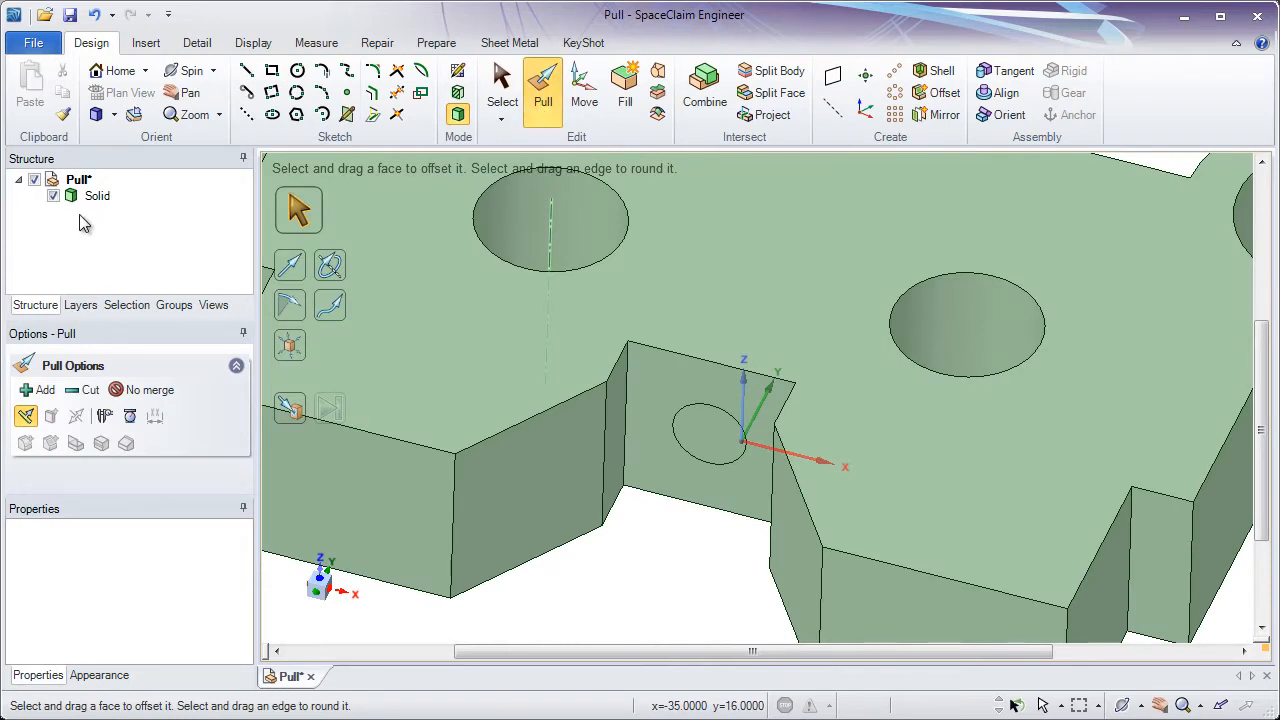
click(403, 350)
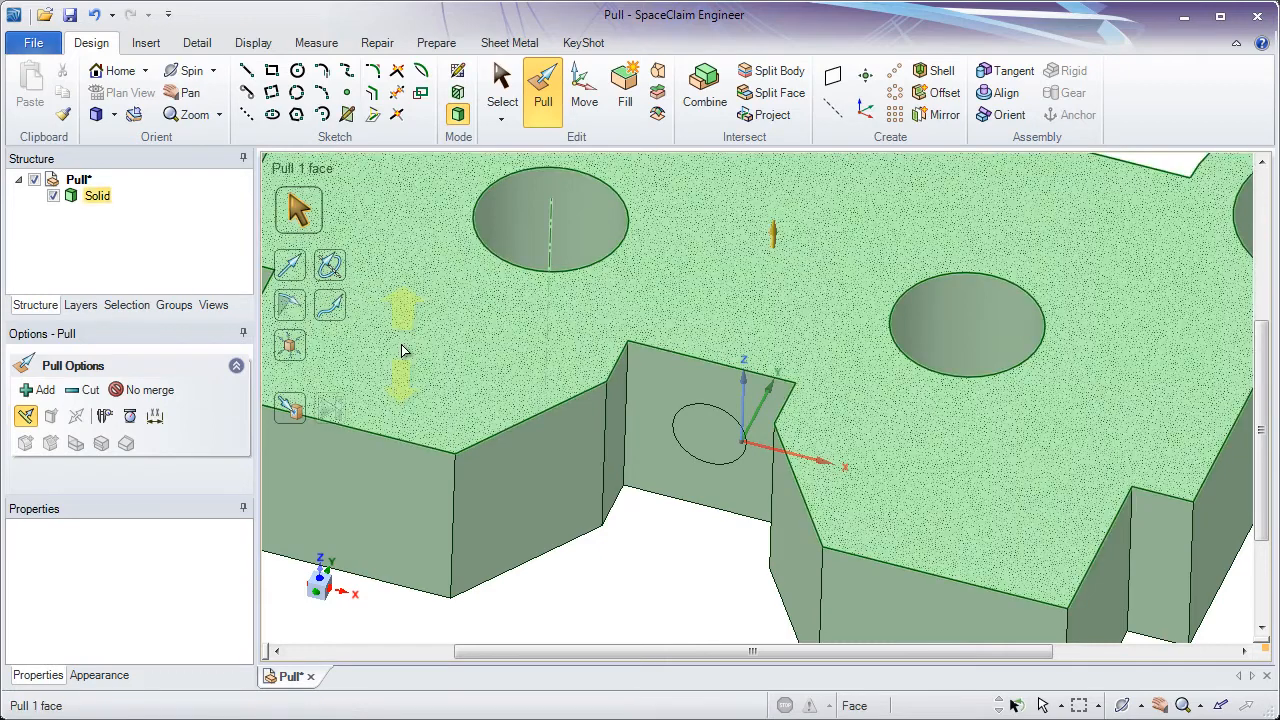
click(651, 398)
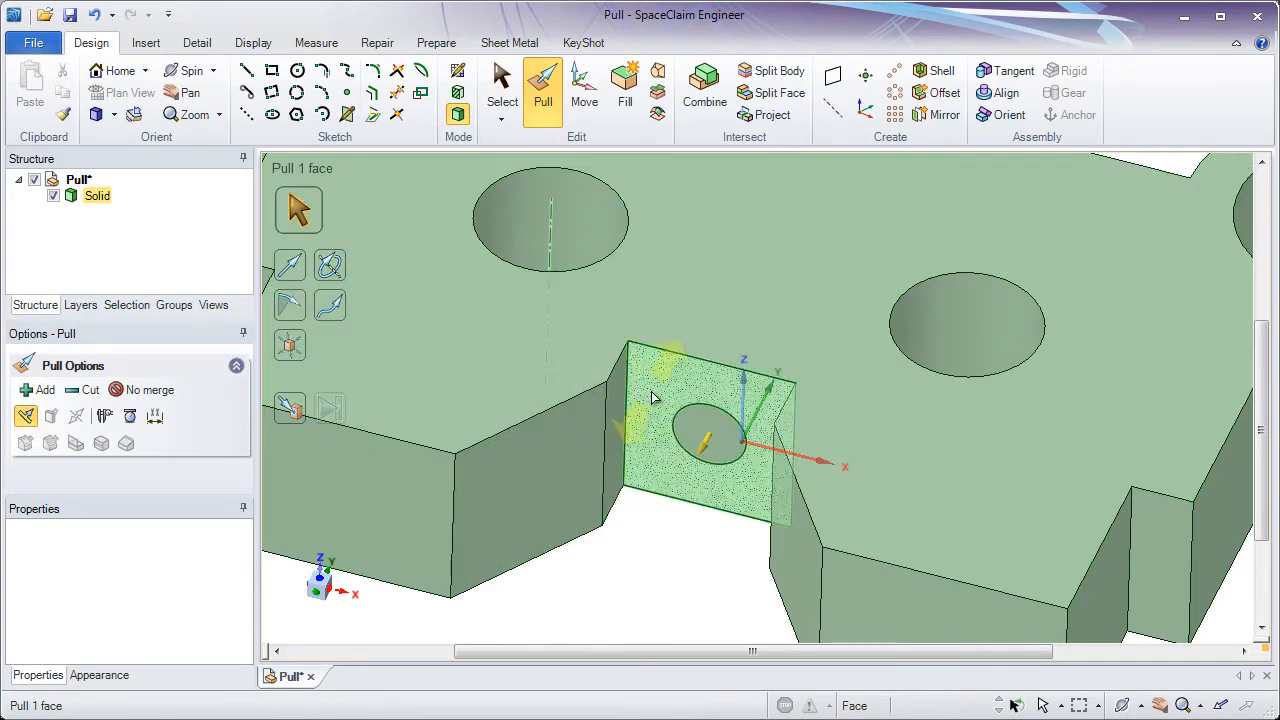
click(702, 436)
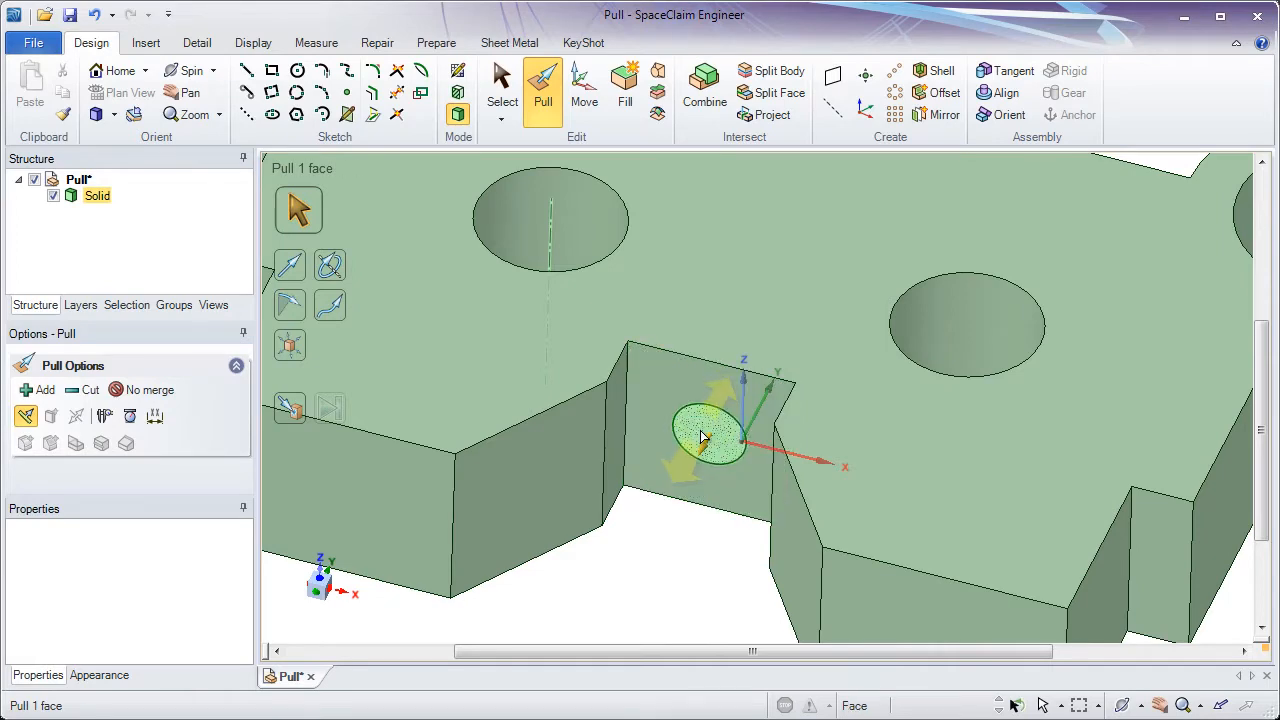
click(702, 436)
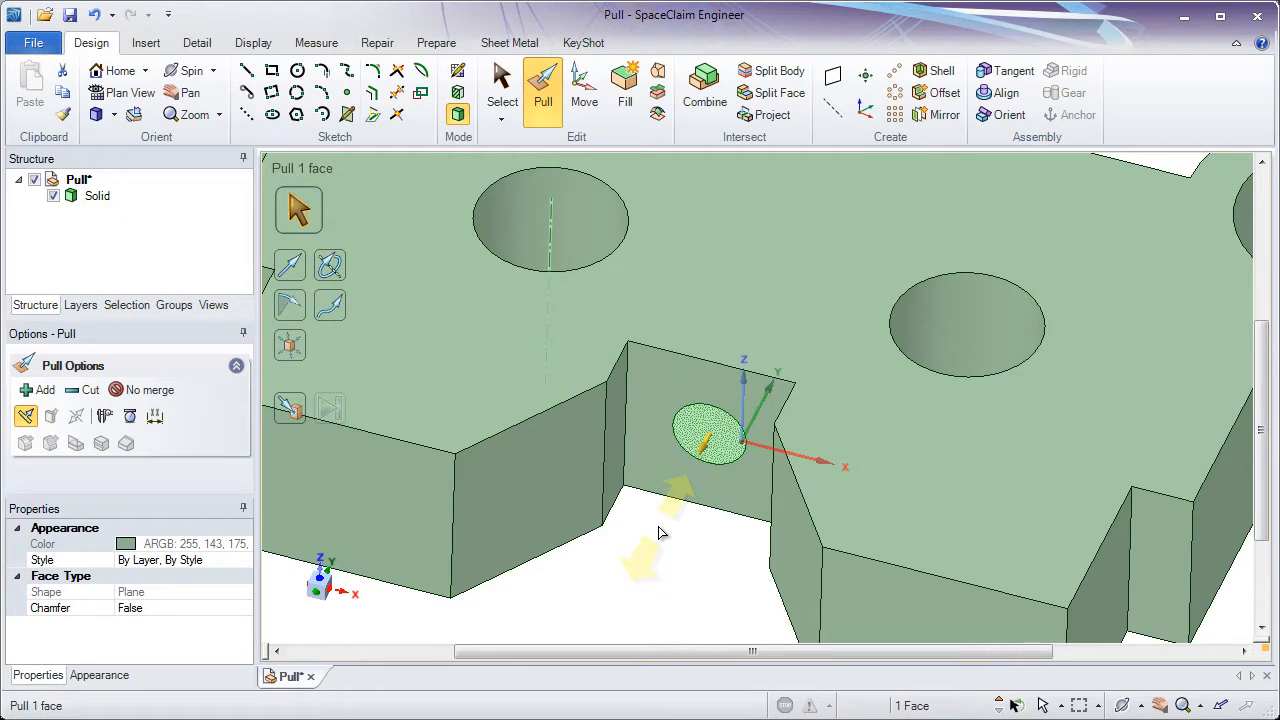
drag(659, 532, 897, 214)
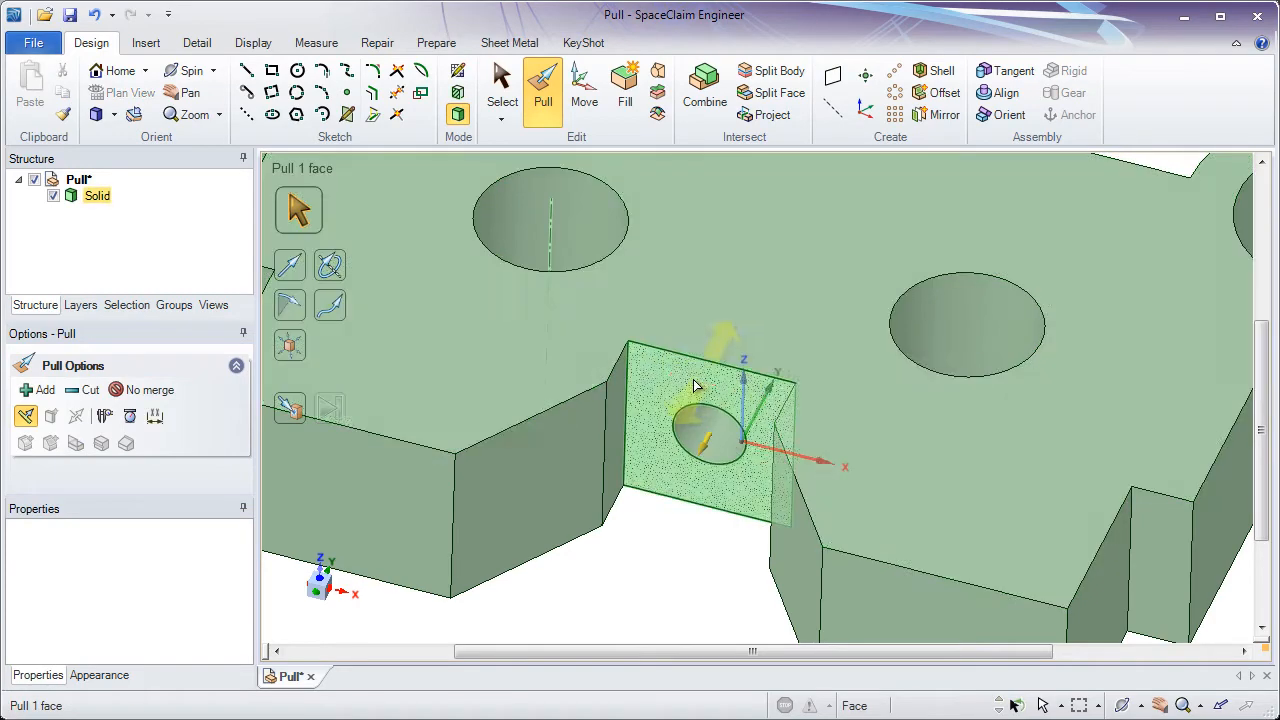
mouse_move(694, 381)
middle_down()
mouse_move(737, 277)
mouse_move(766, 257)
mouse_move(737, 280)
mouse_move(709, 383)
middle_up()
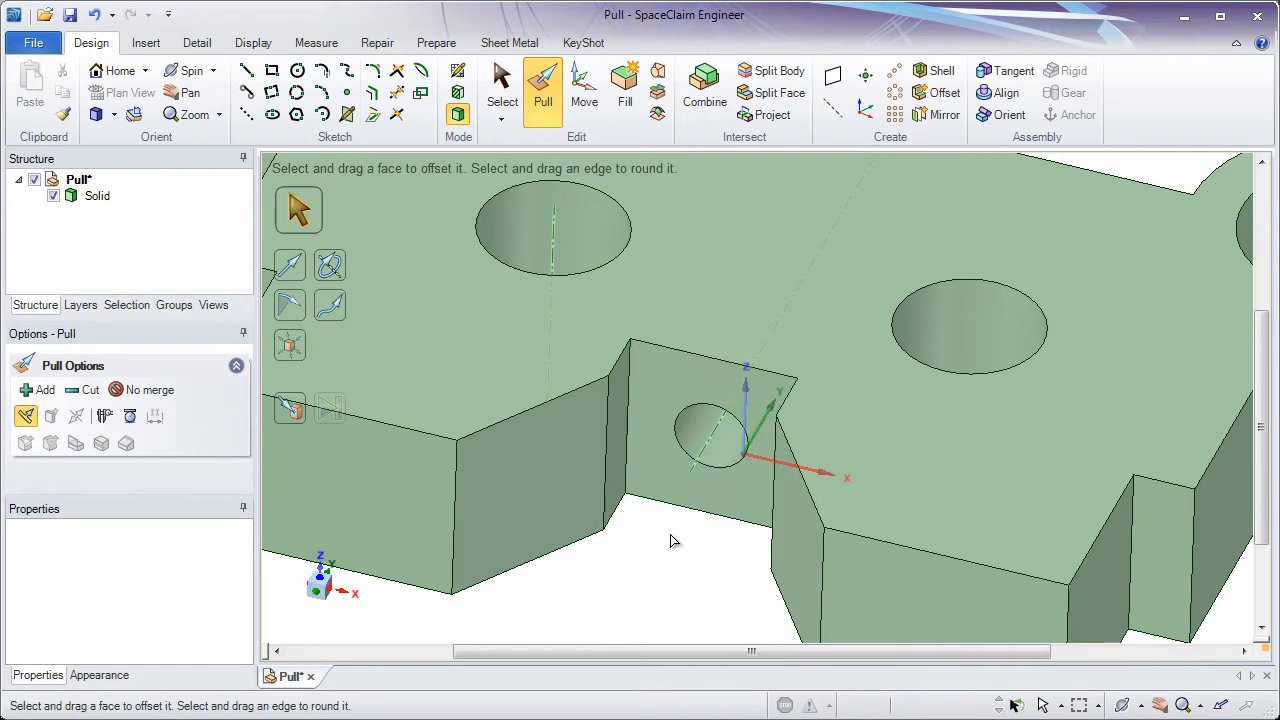
- Sketch a 20 mm by 6 mm rectangle on a plane through the hole's axis, starting at the hole's edge
click(697, 458)
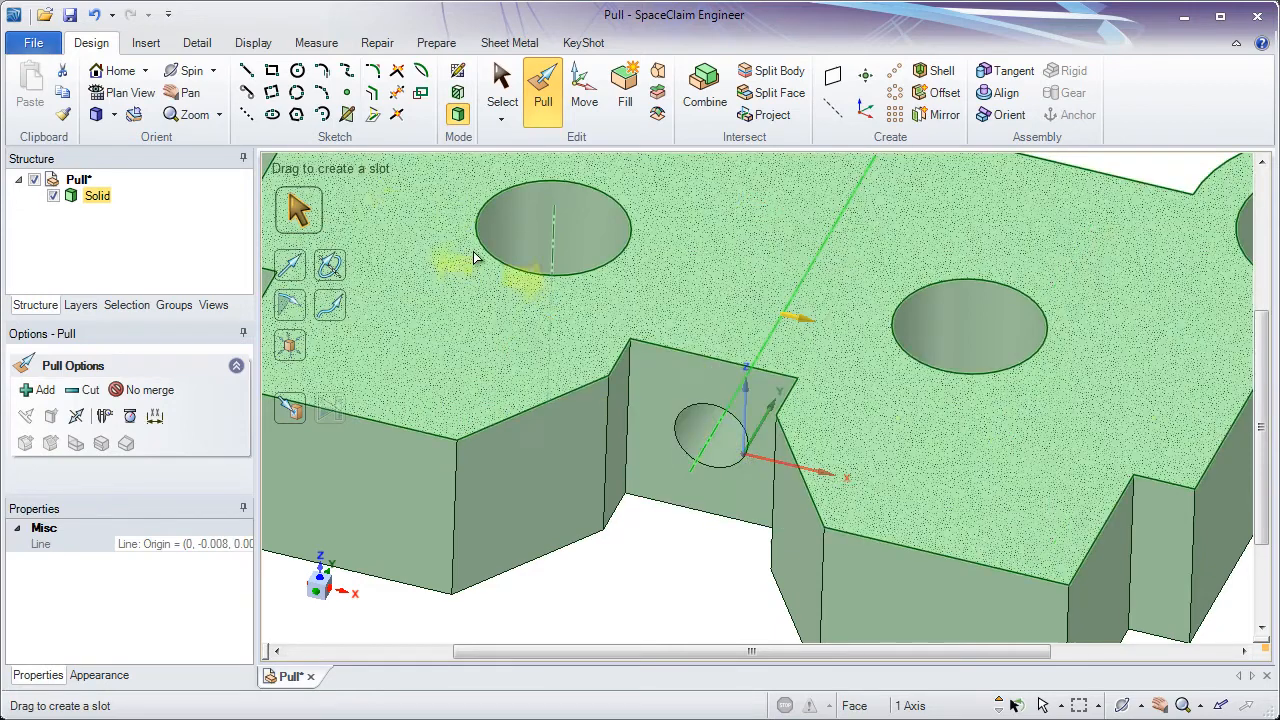
click(272, 72)
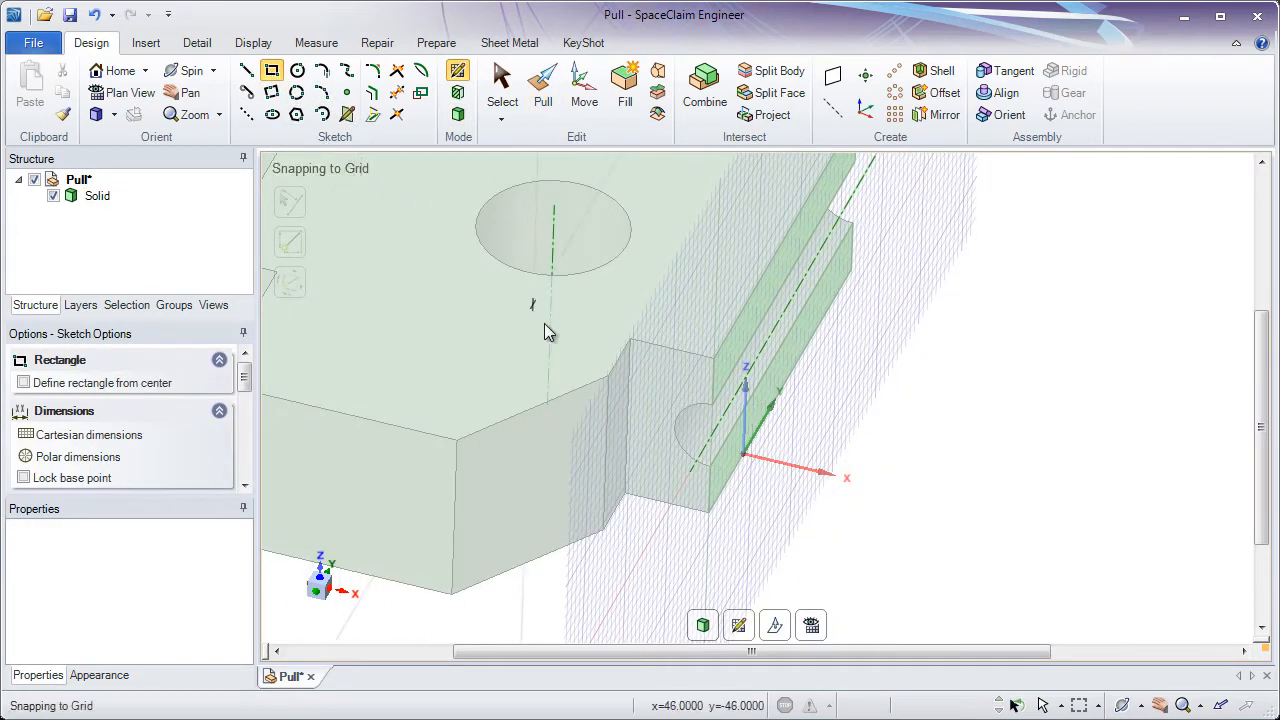
mouse_move(585, 365)
middle_down()
mouse_move(582, 303)
mouse_move(651, 292)
mouse_move(551, 260)
mouse_move(443, 253)
mouse_move(434, 266)
mouse_move(392, 235)
mouse_move(457, 214)
mouse_move(580, 237)
middle_up()
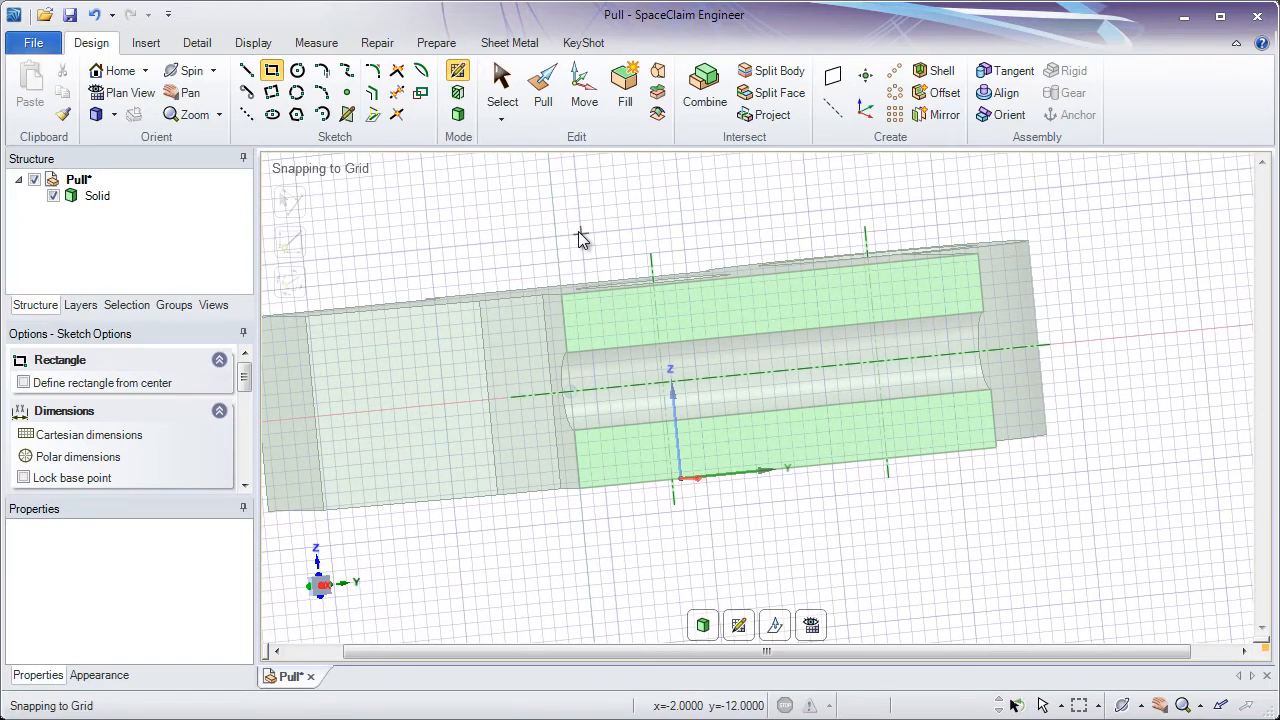
click(812, 626)
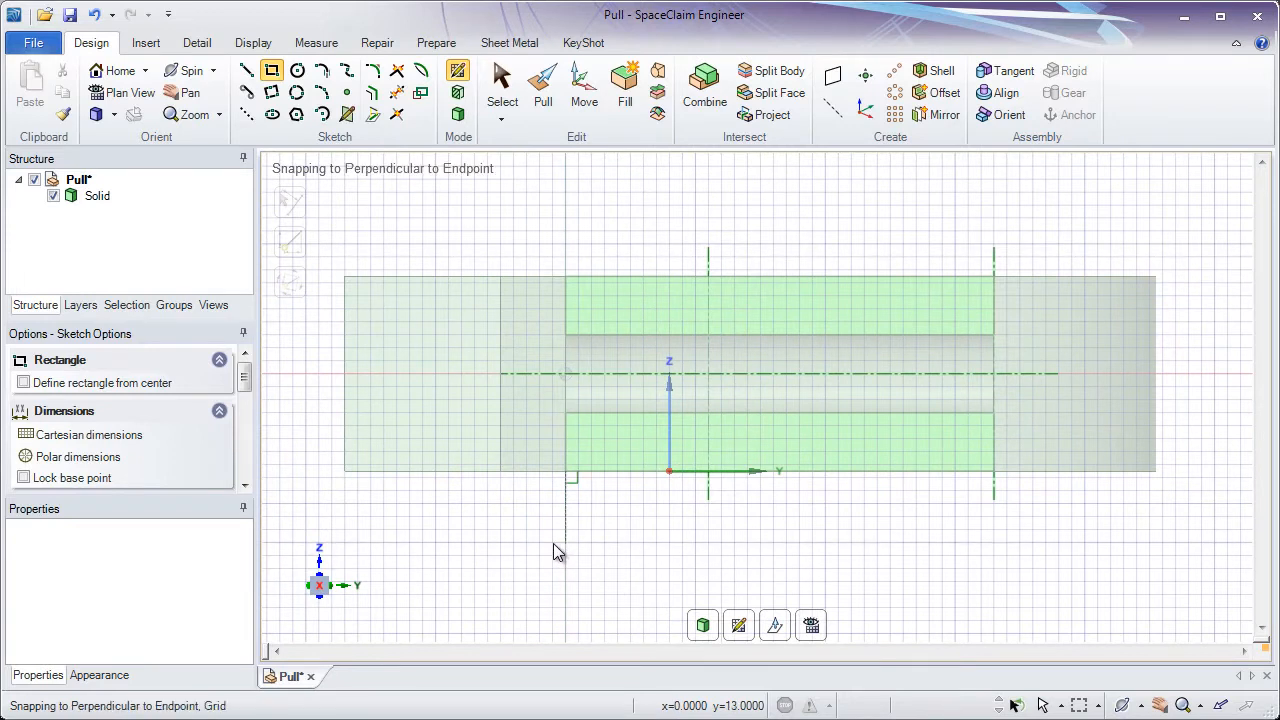
click(565, 336)
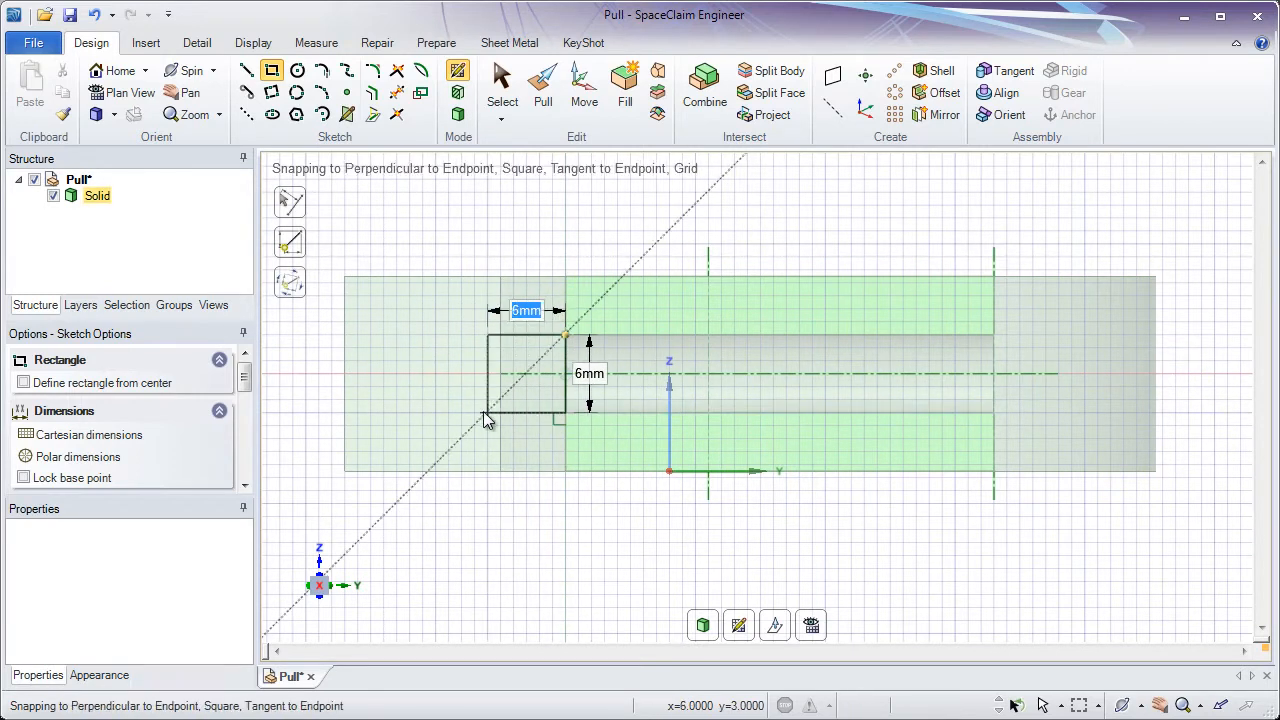
click(307, 414)
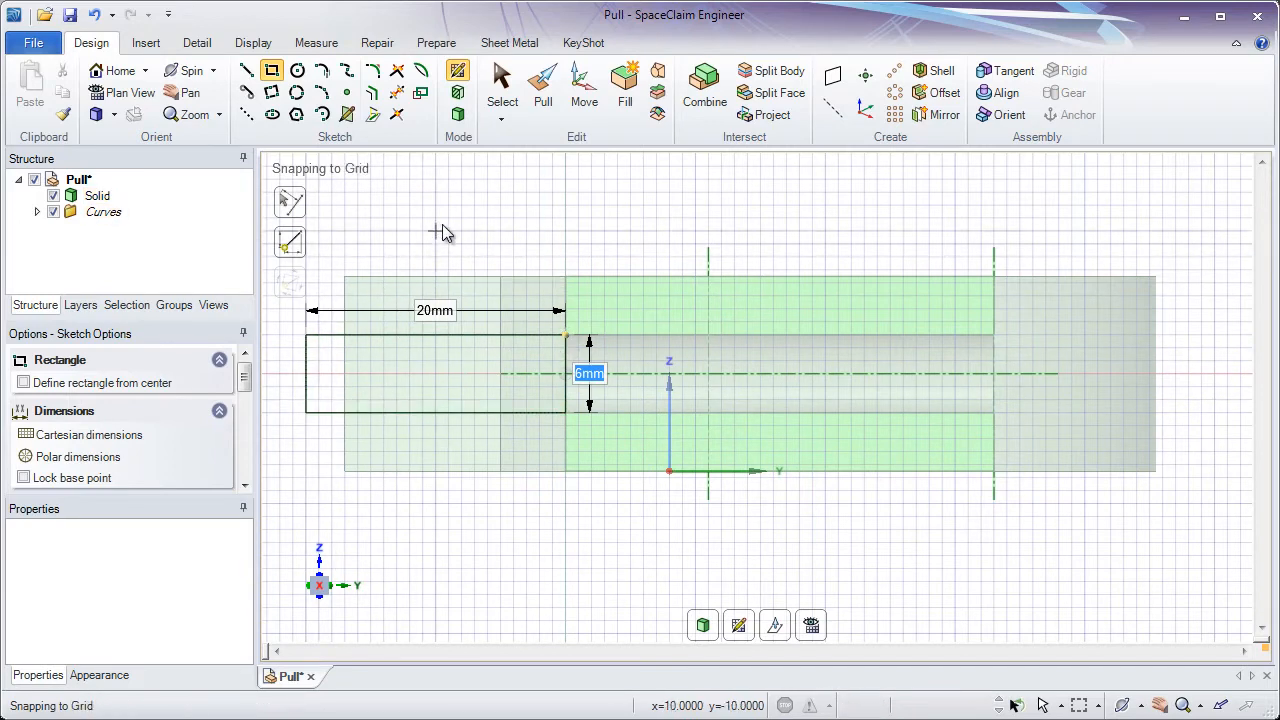
middle_drag(442, 223, 494, 243)
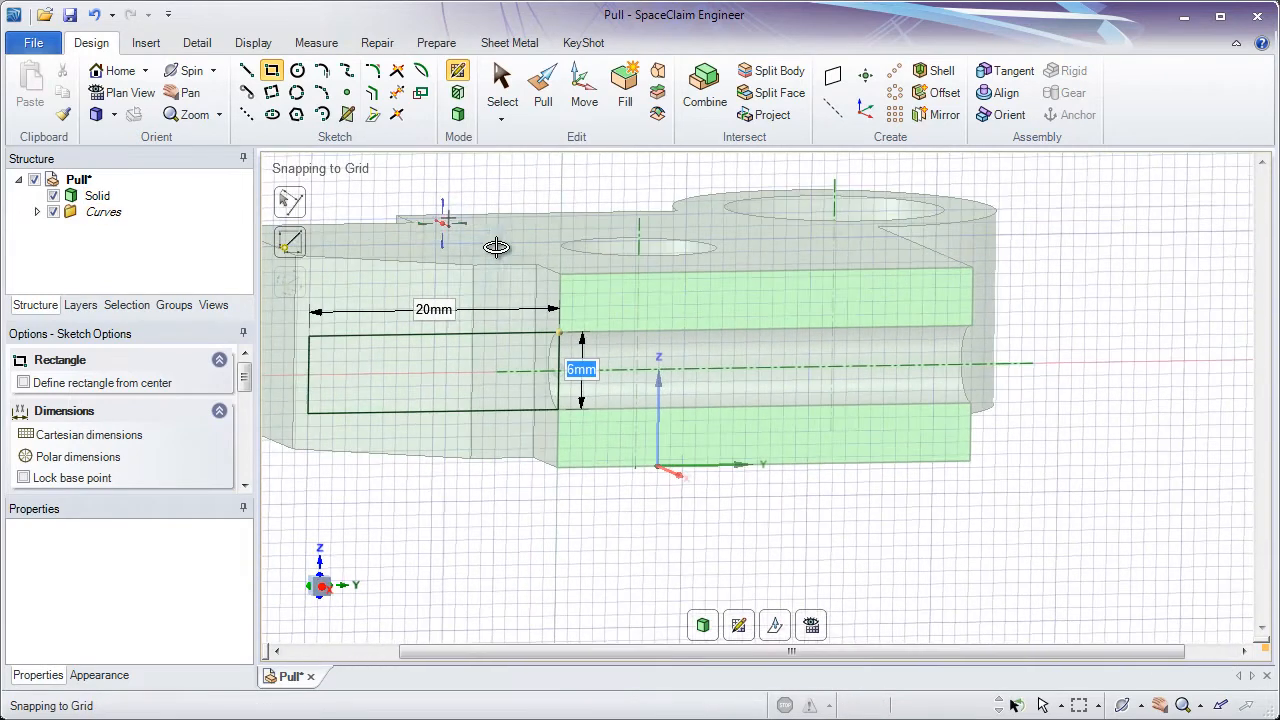
- Leave the sketch by switching to Pull, turning the rectangle into a surface
click(542, 95)
mouse_move(534, 189)
middle_down()
mouse_move(575, 198)
mouse_move(591, 251)
mouse_move(654, 303)
mouse_move(652, 318)
middle_up()
click(591, 251)
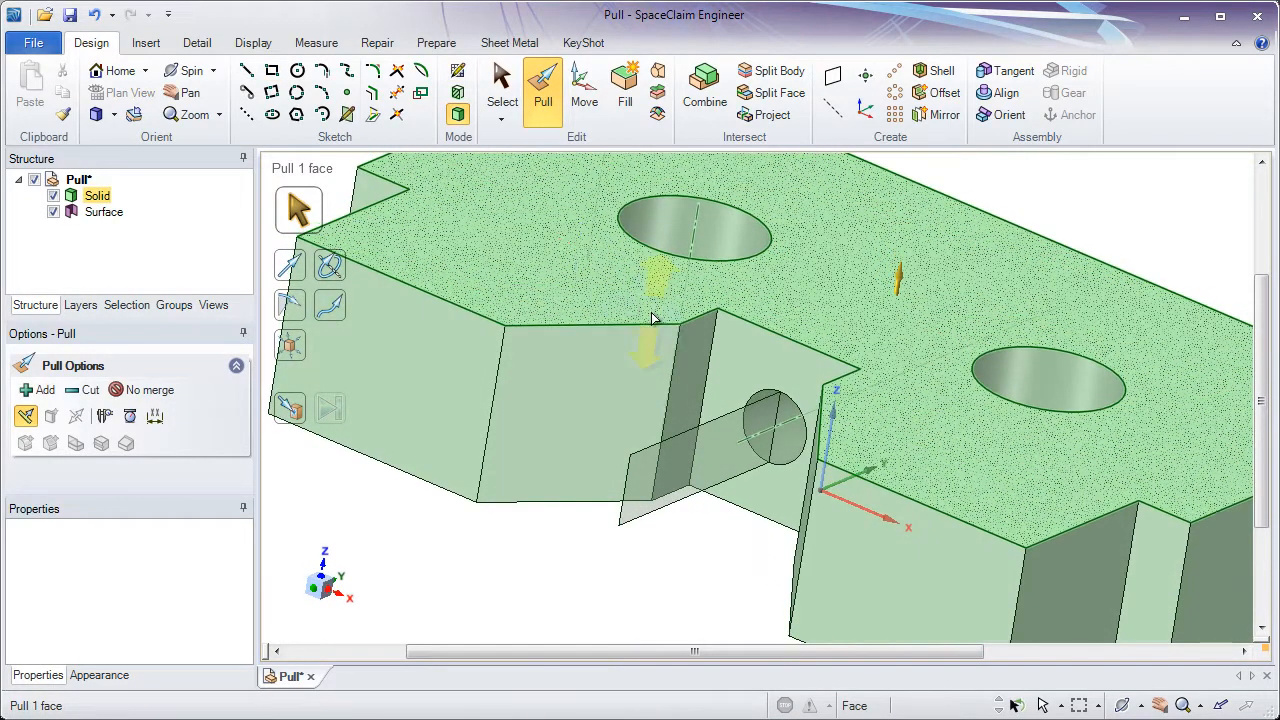
click(740, 412)
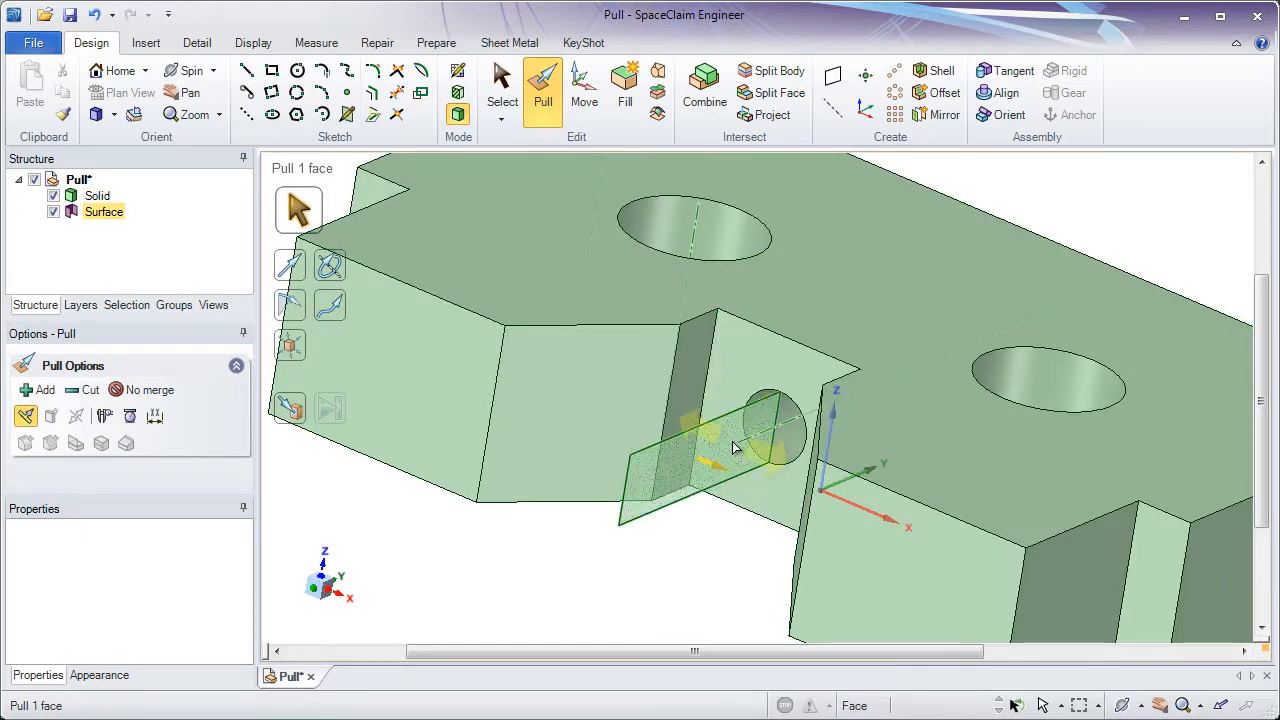
scroll(705, 415, down, 2)
ctrl+middle_drag(677, 386, 638, 348)
click(638, 370)
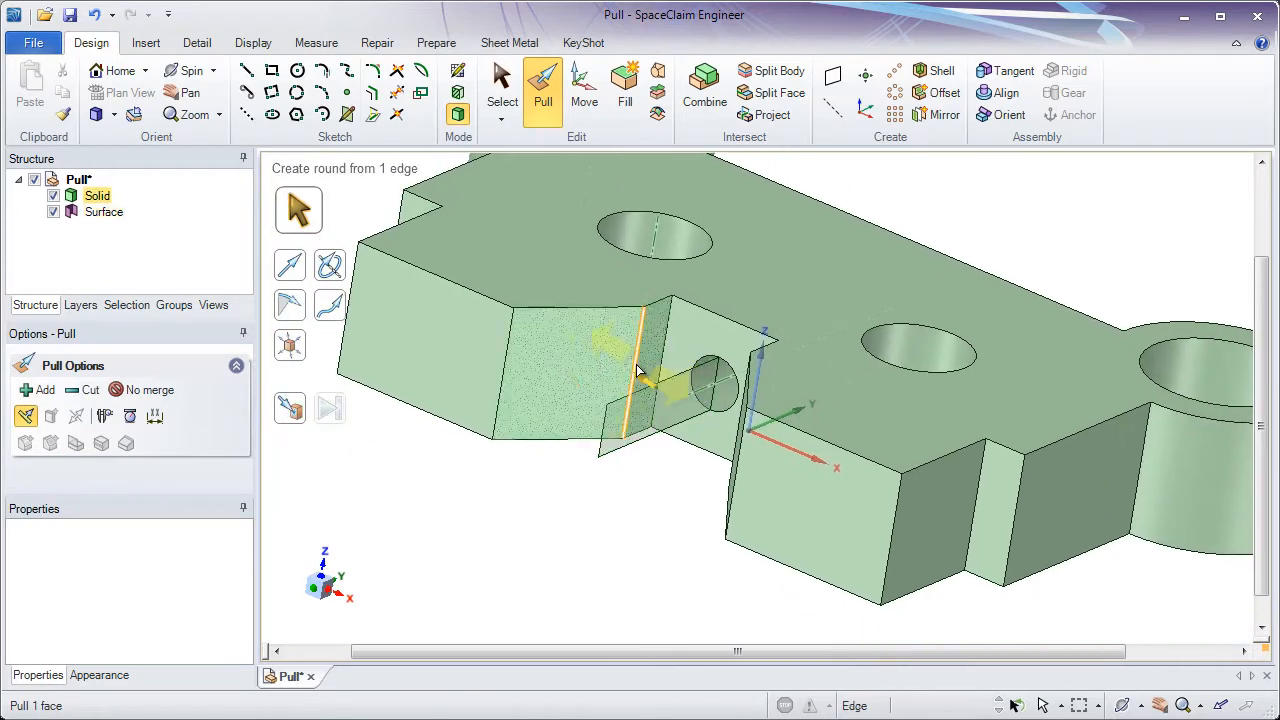
click(570, 358)
click(437, 331)
click(567, 477)
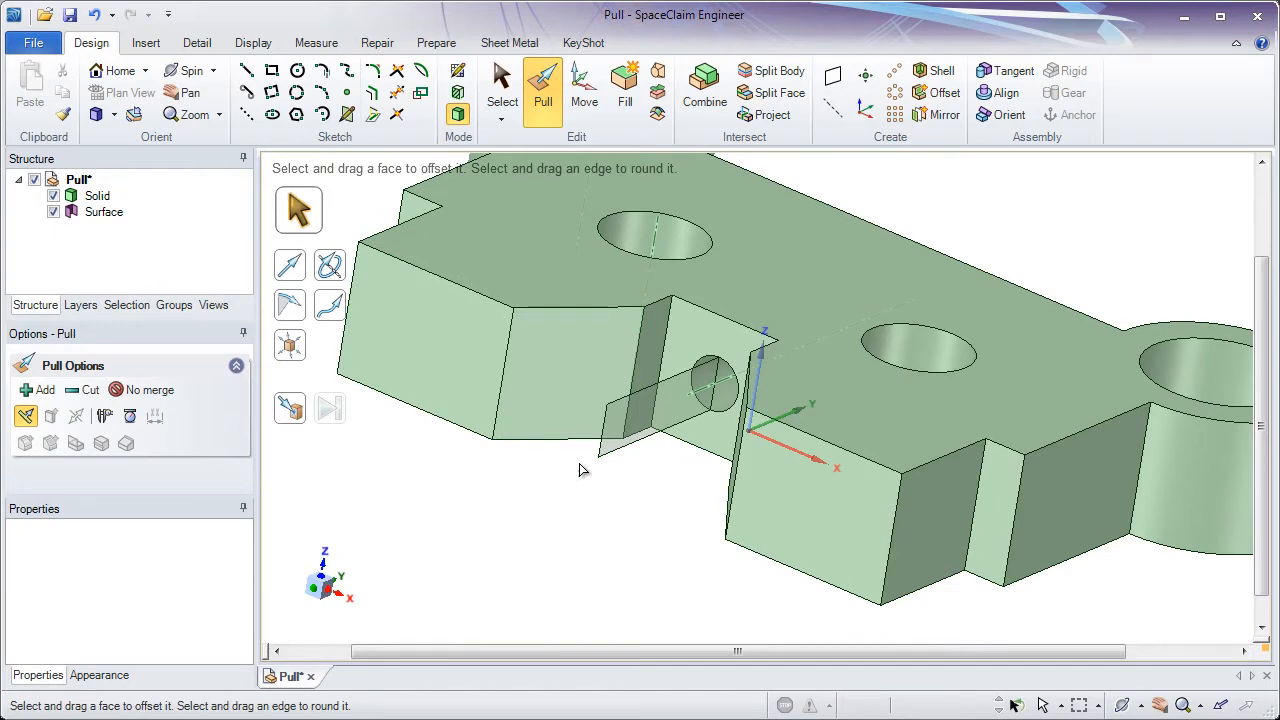
- Try to pull the rectangle surface into the part
click(627, 440)
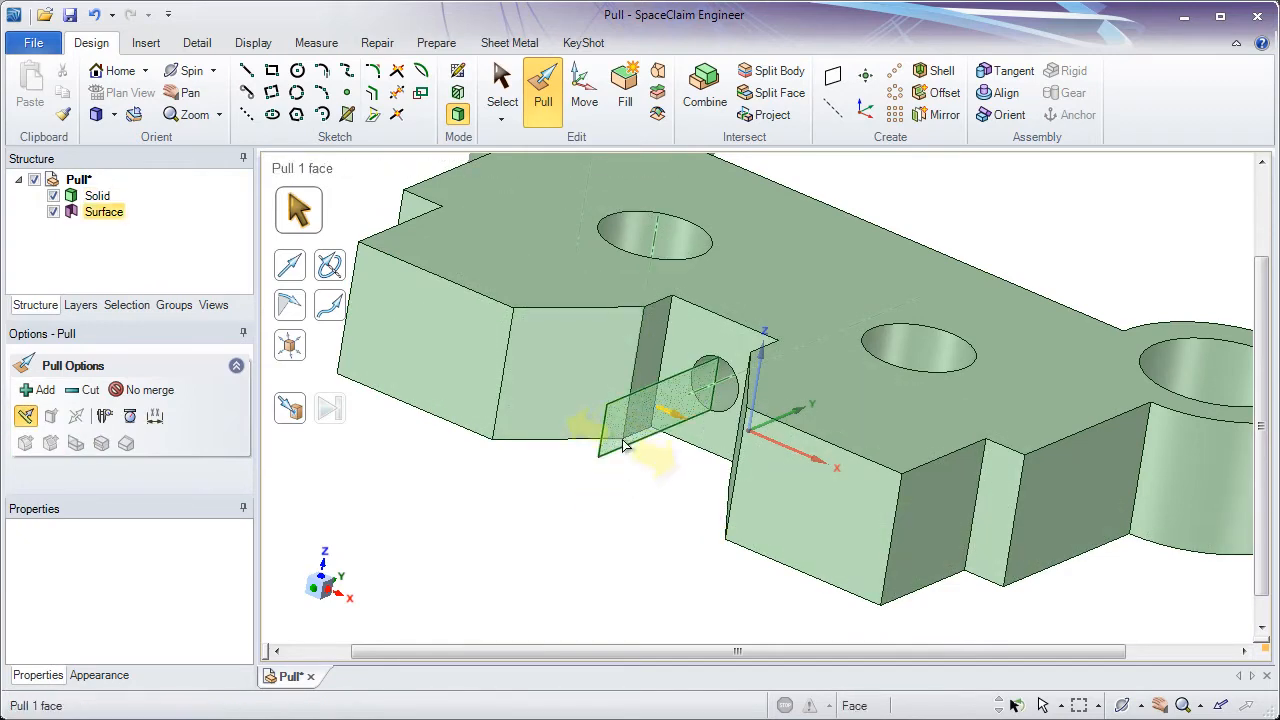
middle_drag(627, 440, 617, 488)
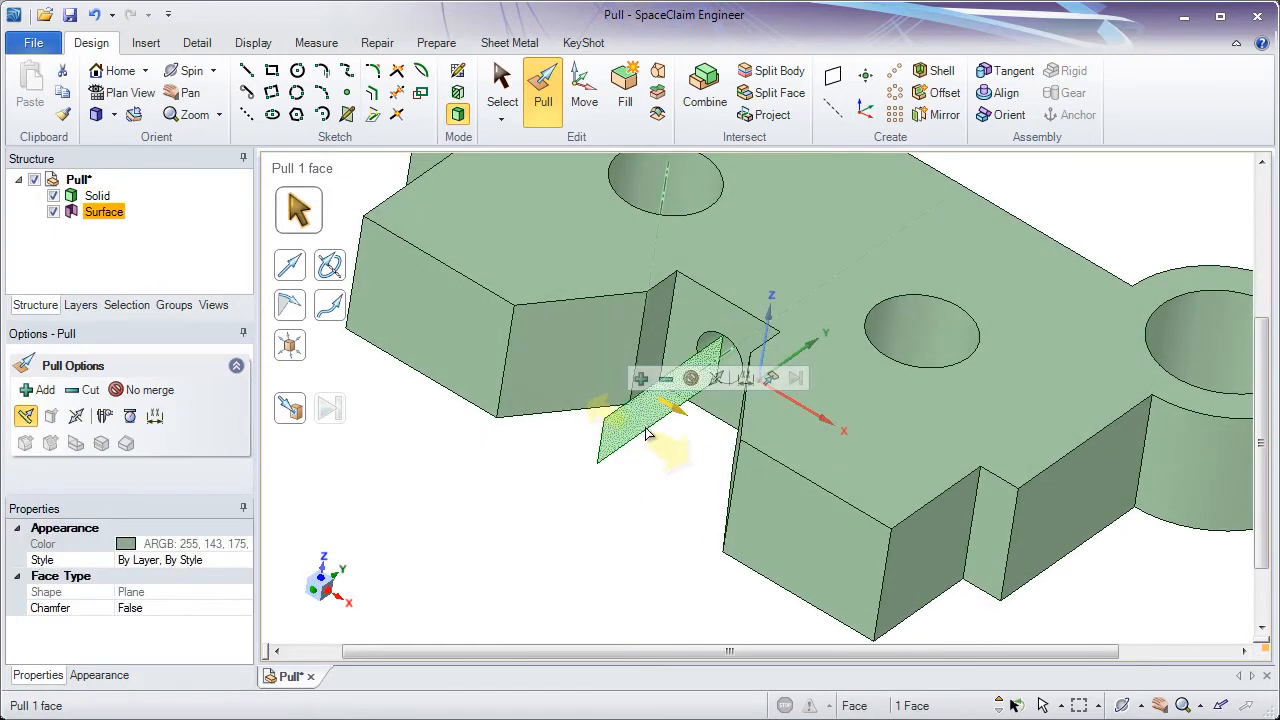
middle_drag(672, 412, 669, 464)
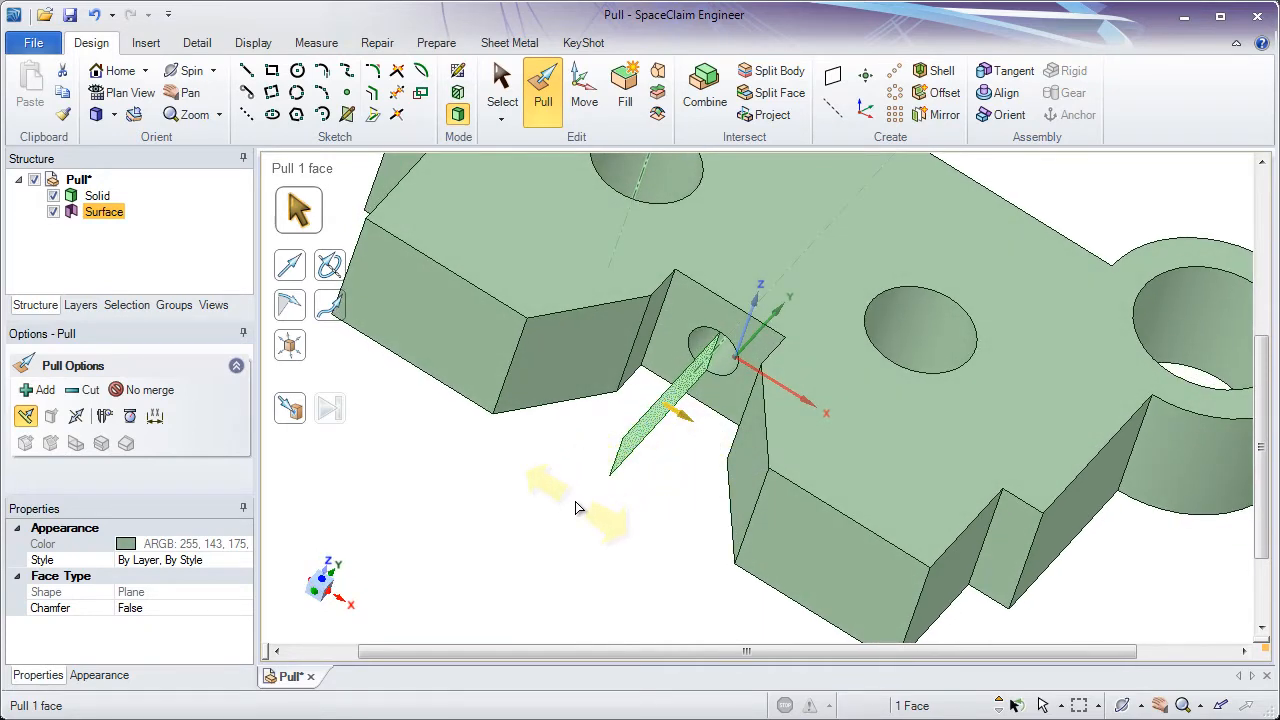
drag(577, 508, 536, 417)
key(Escape)
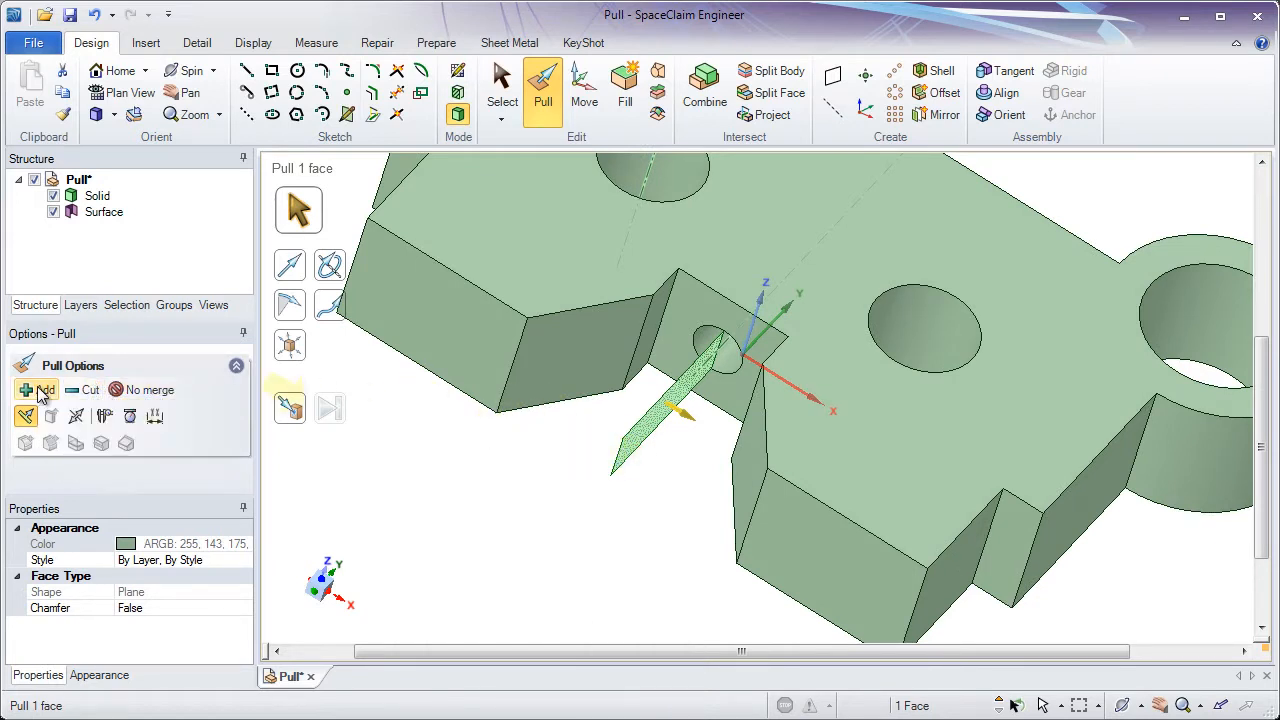
drag(558, 466, 577, 493)
key(Escape)
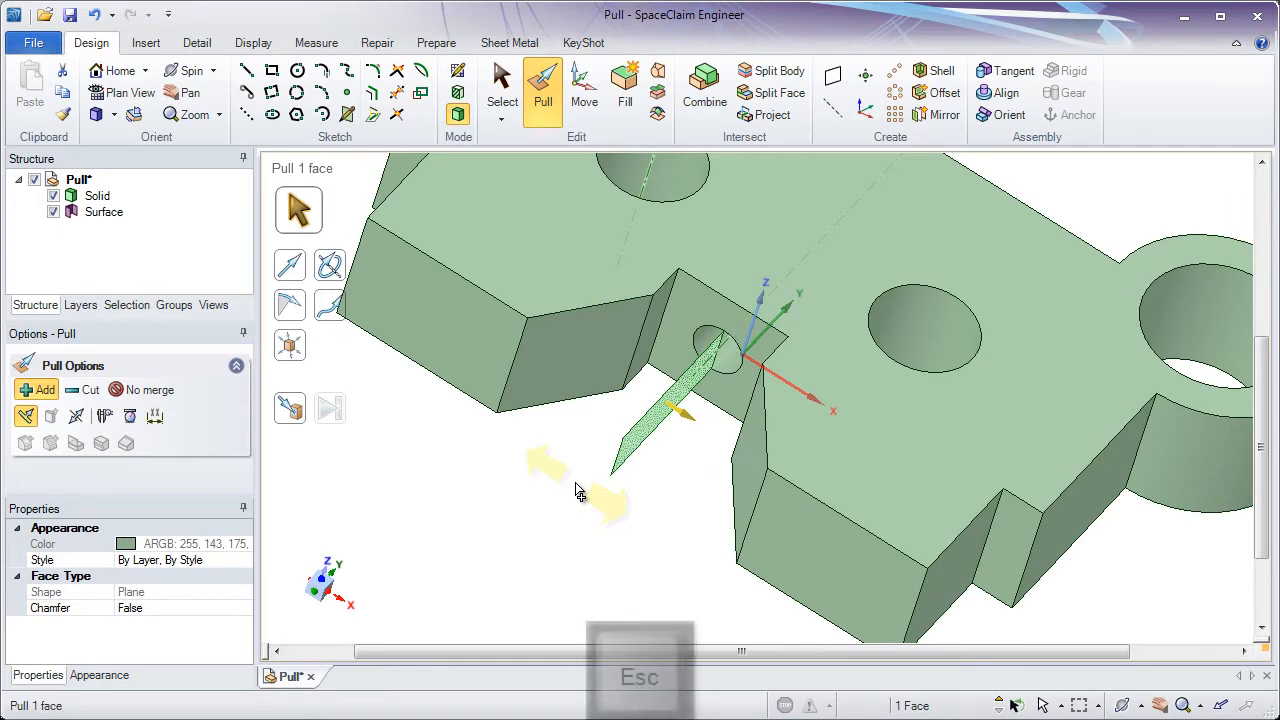
- Cut through the part by pulling the rectangle surface in both directions with the Cut option
click(88, 390)
drag(562, 514, 760, 545)
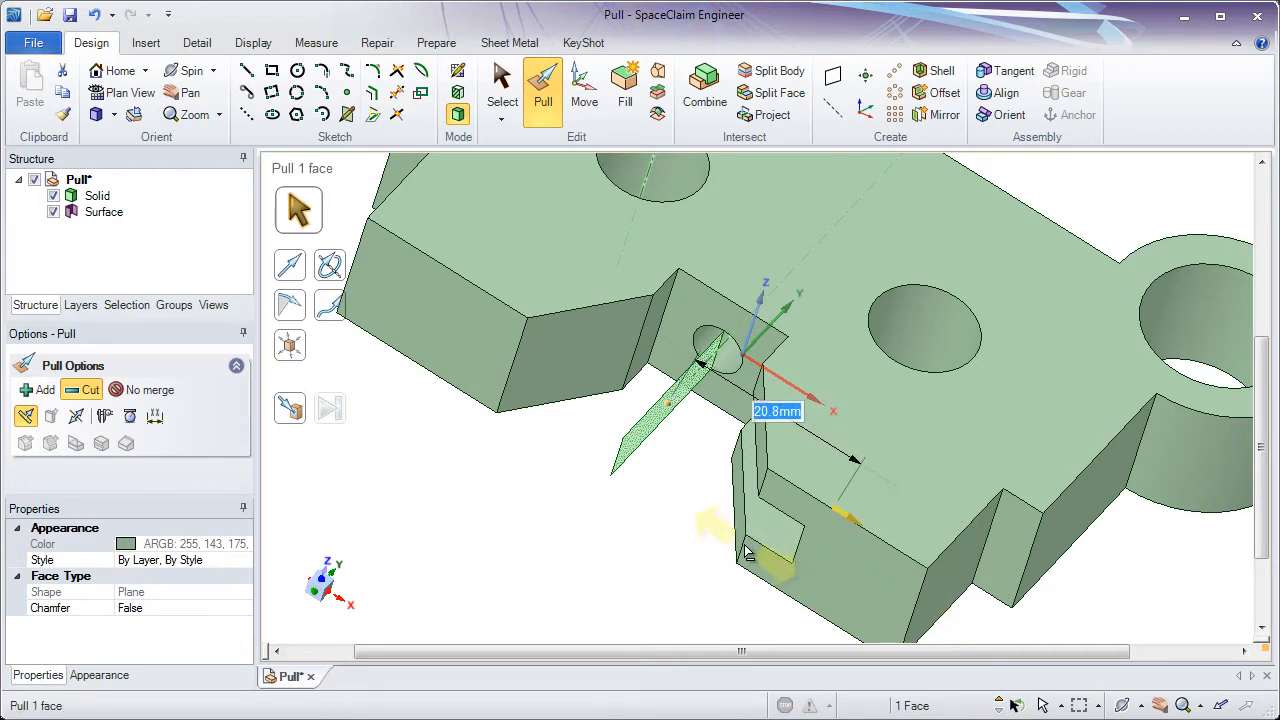
key(Escape)
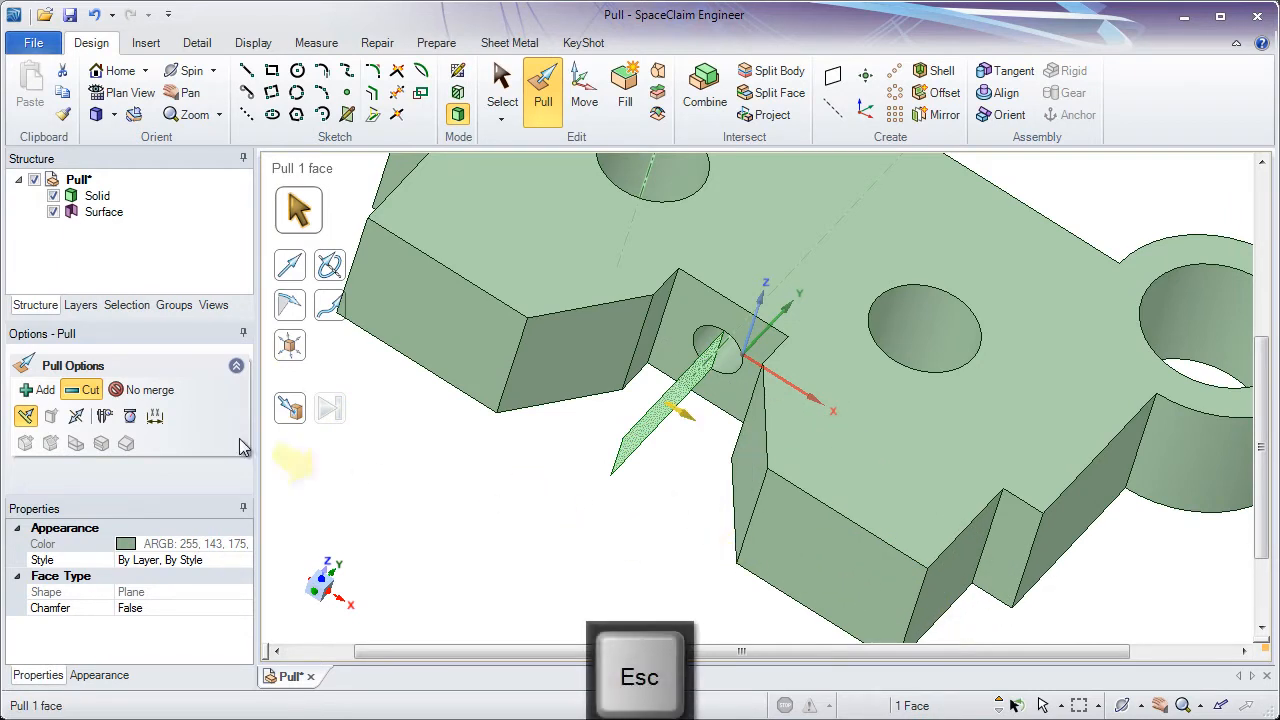
click(76, 418)
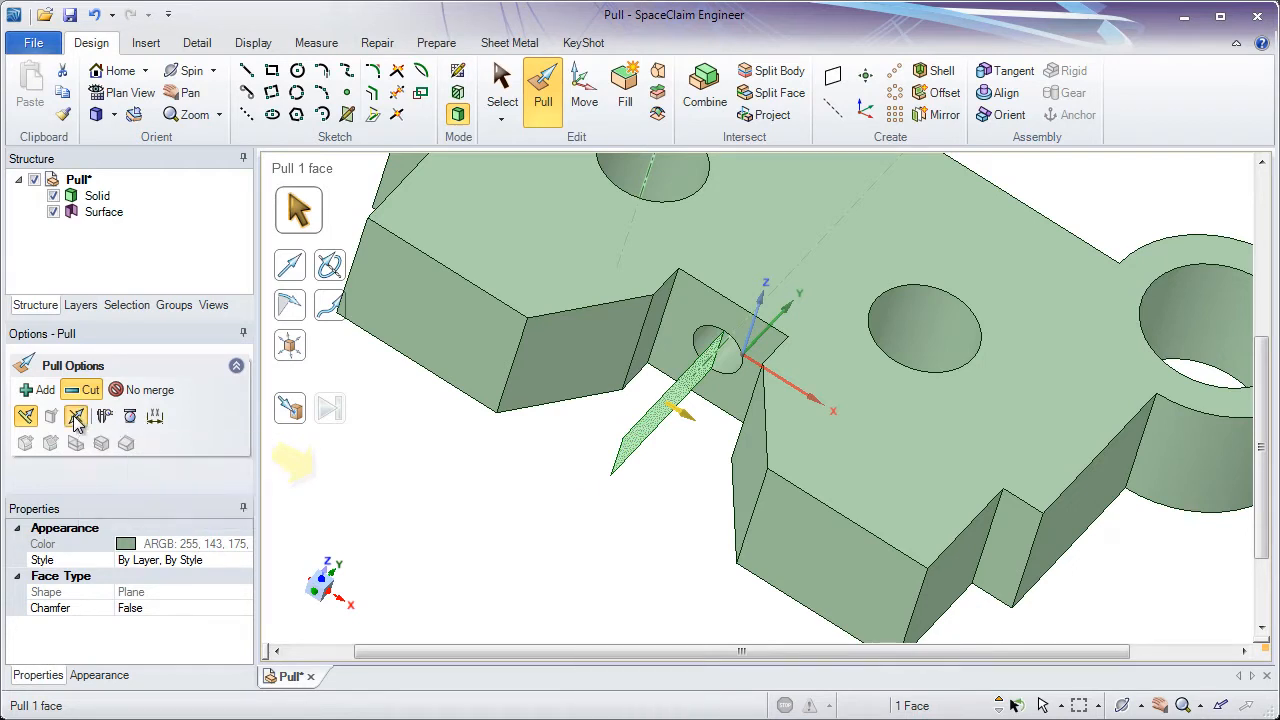
drag(505, 520, 143, 310)
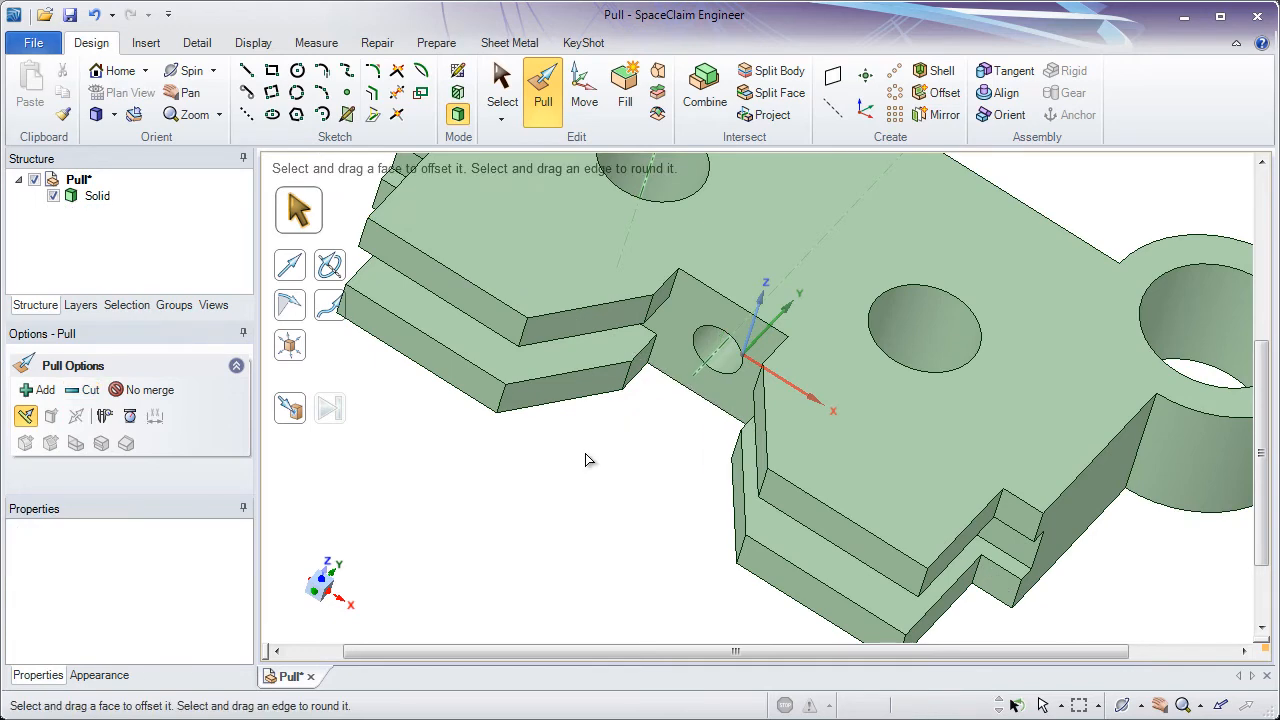
- Stretch the 6 mm hole into a slot by pulling its axis 5 mm in both directions
click(705, 378)
scroll(690, 390, up, 5)
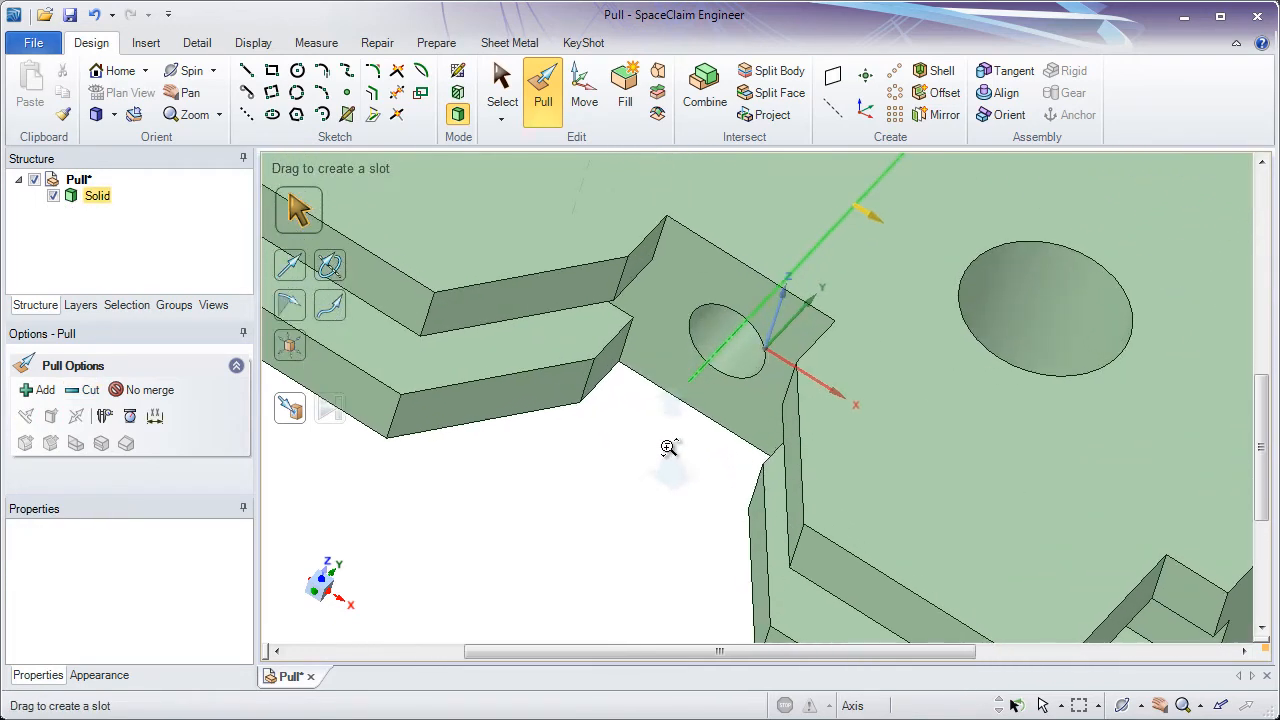
mouse_move(693, 412)
middle_down()
mouse_move(674, 463)
mouse_move(679, 440)
middle_up()
click(704, 381)
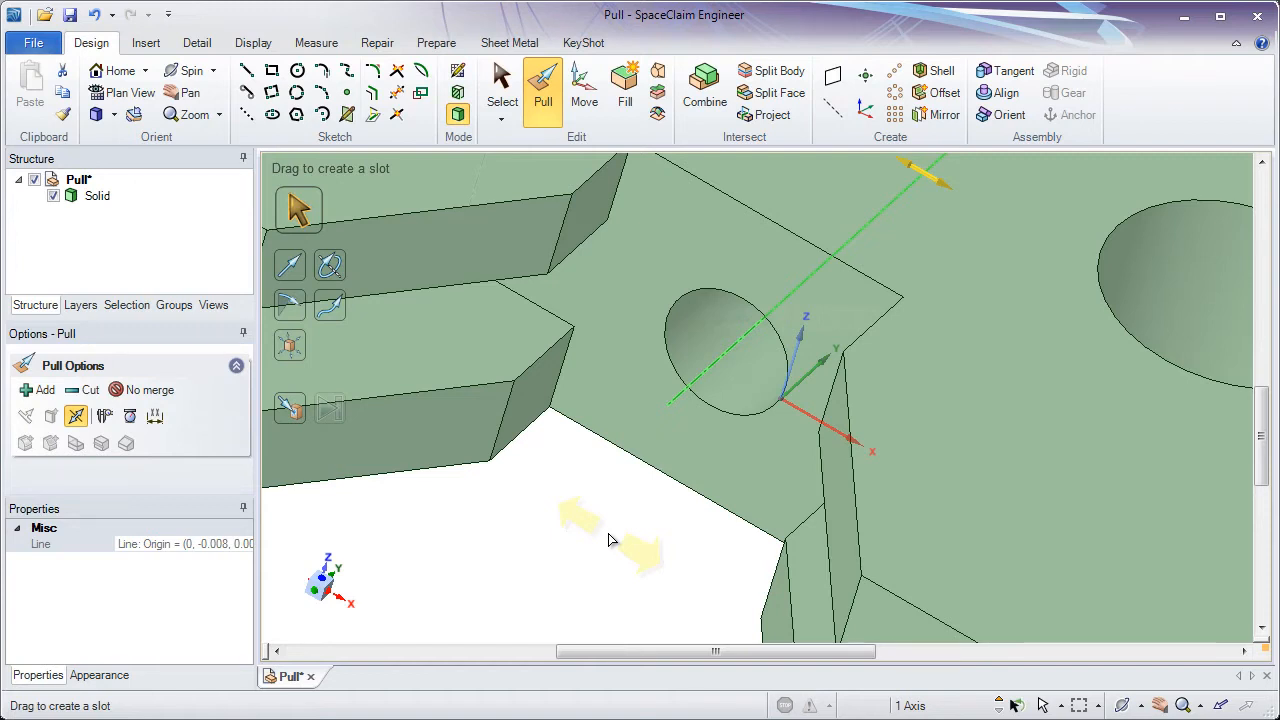
drag(612, 540, 655, 571)
key(space)
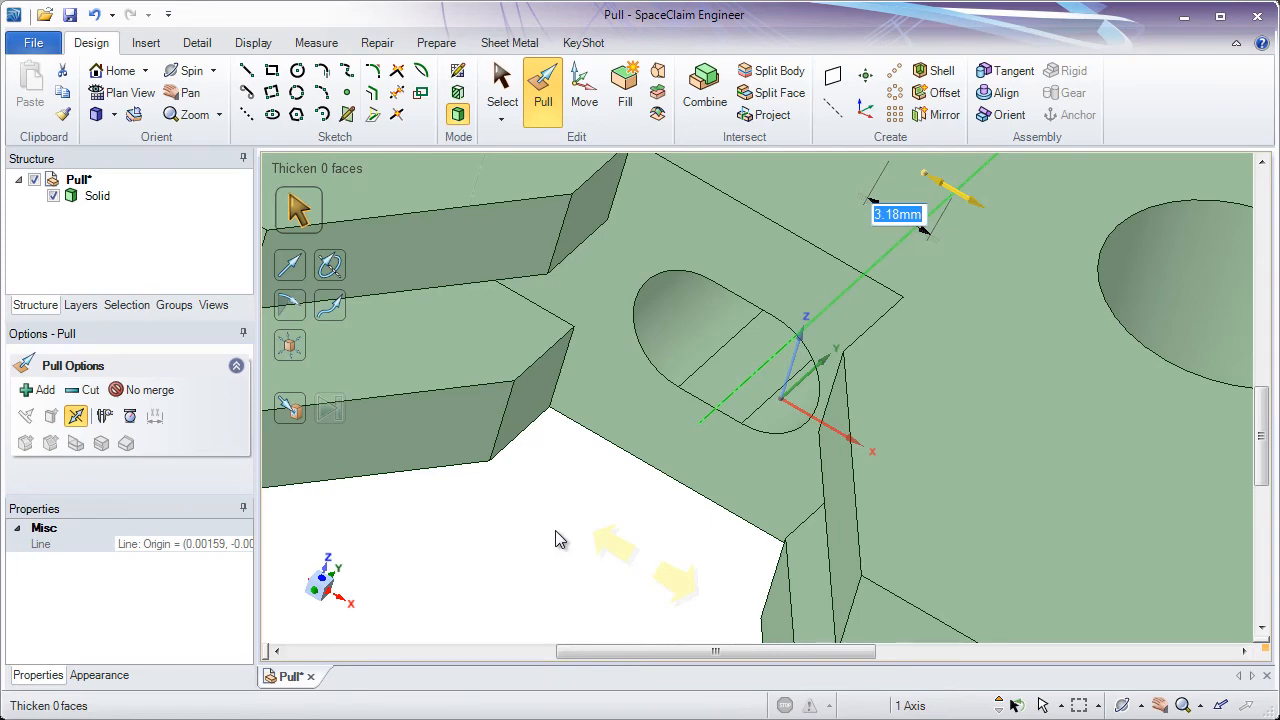
text(5)
key(Return)
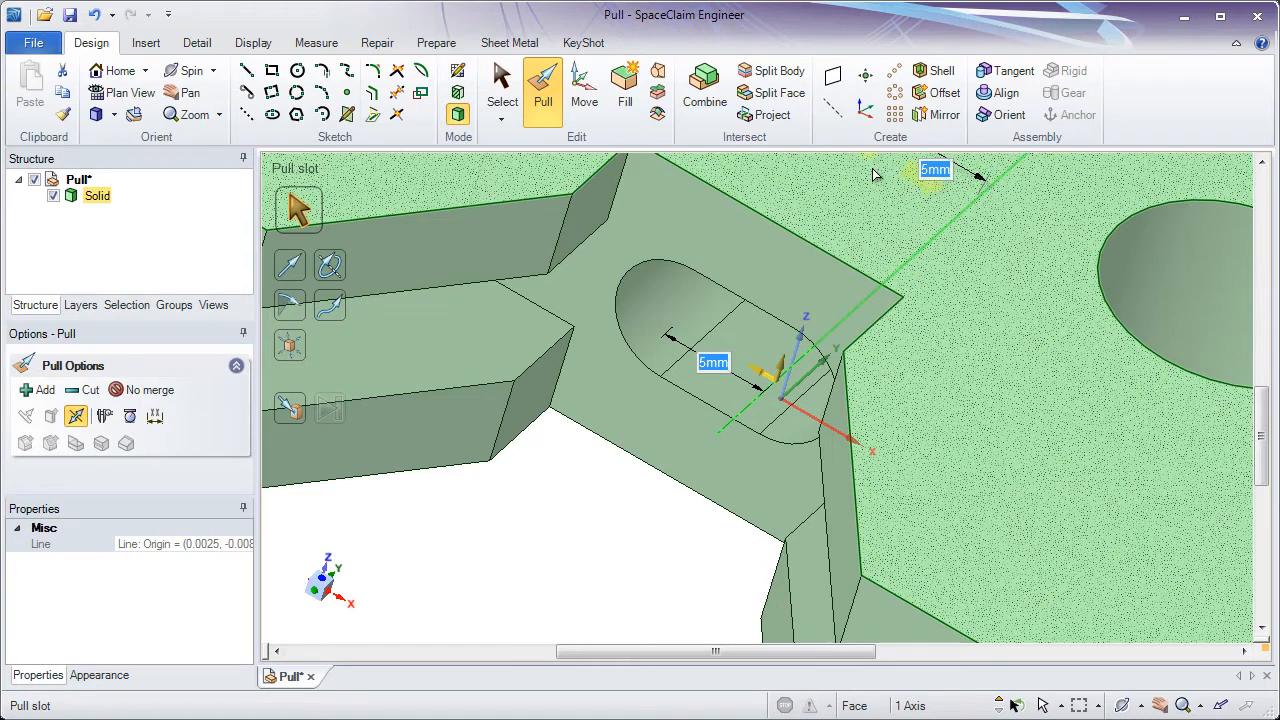
click(534, 555)
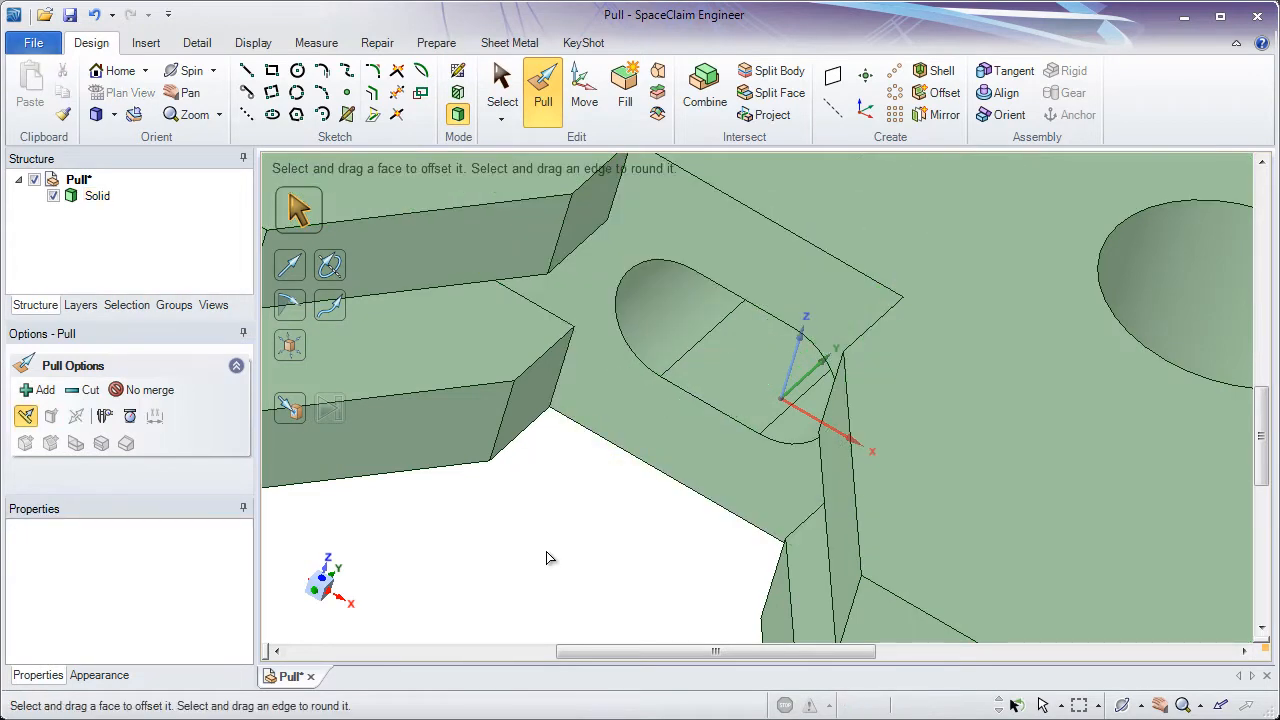
- Round the vertical edge where the side wall meets the right boss with a 10 mm radius
click(122, 74)
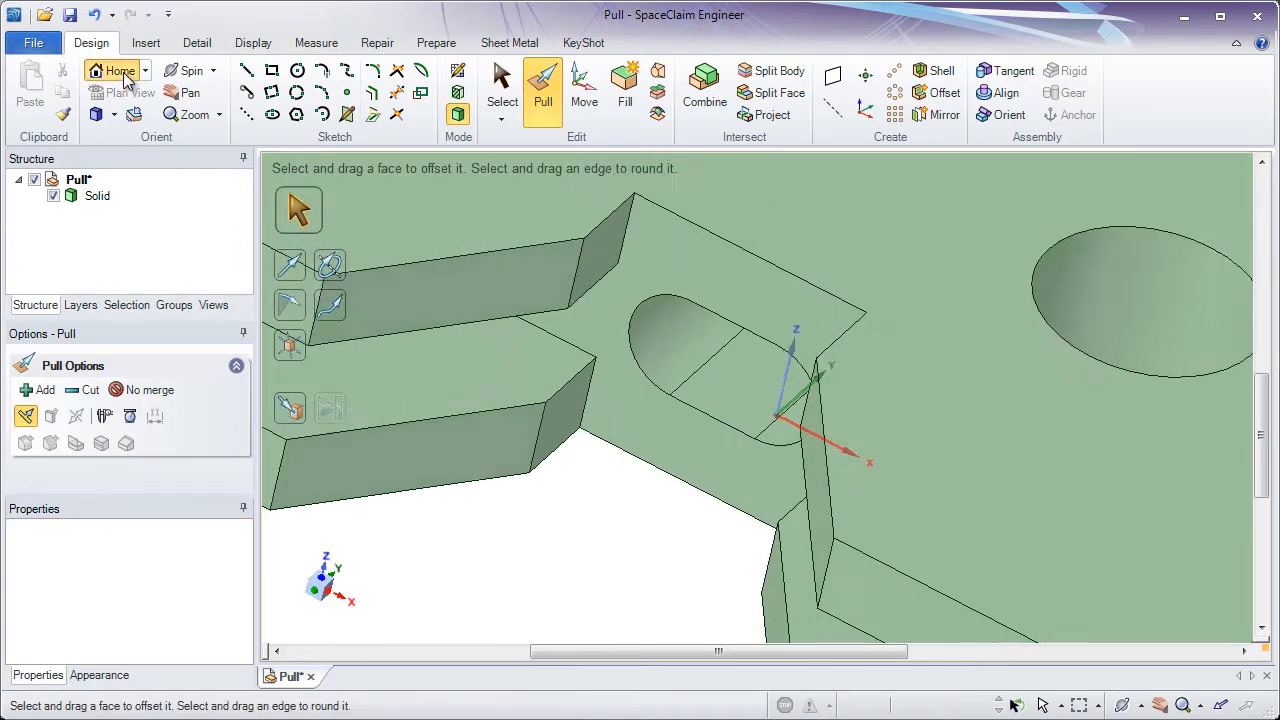
click(558, 428)
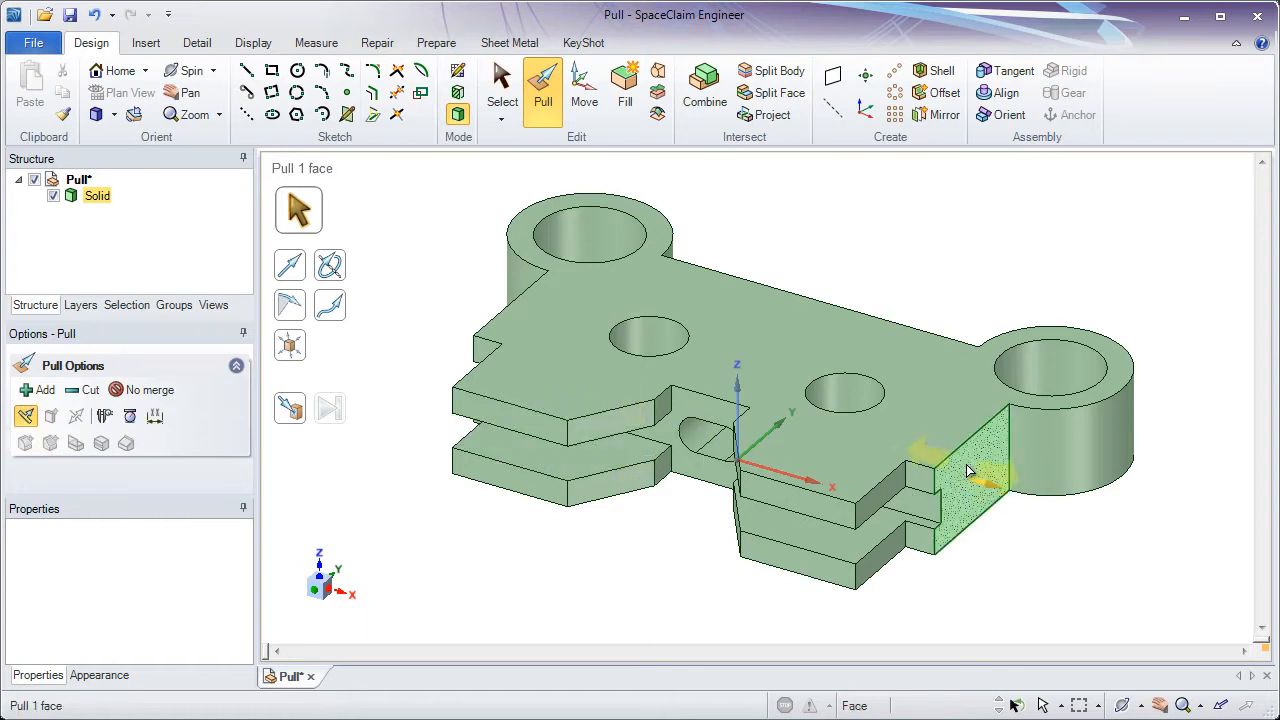
click(1010, 445)
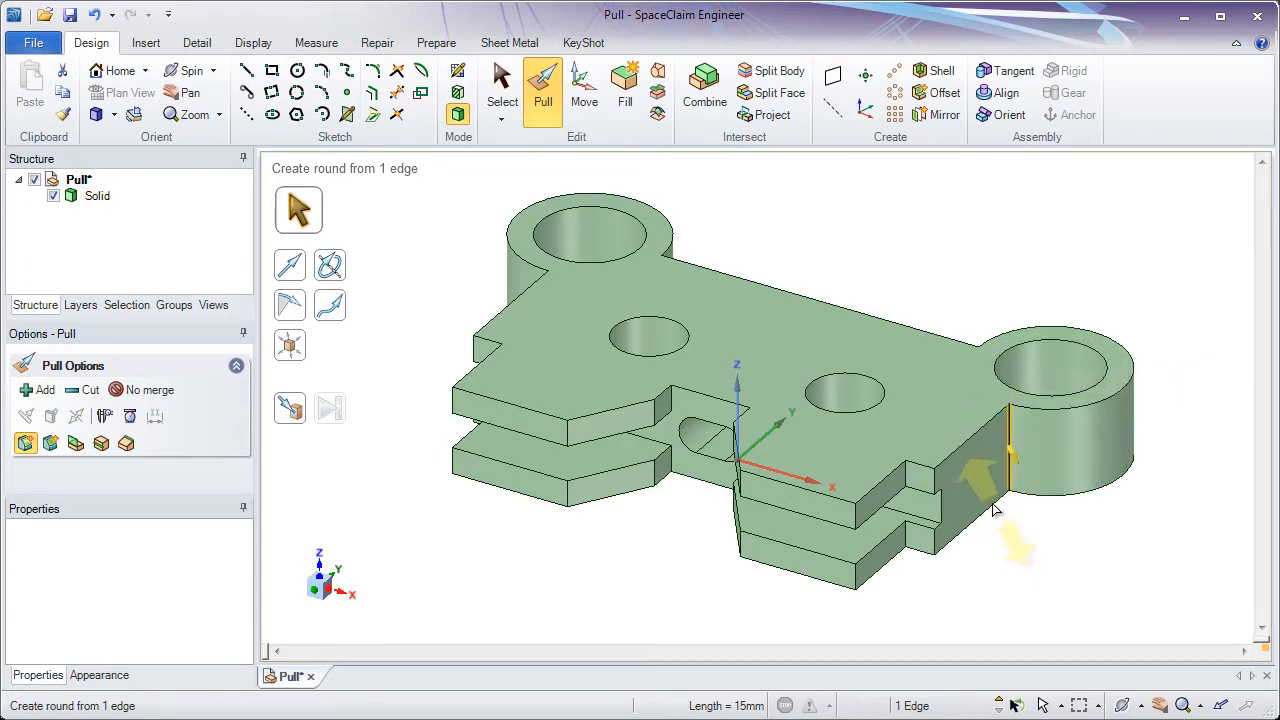
drag(1003, 548, 1050, 583)
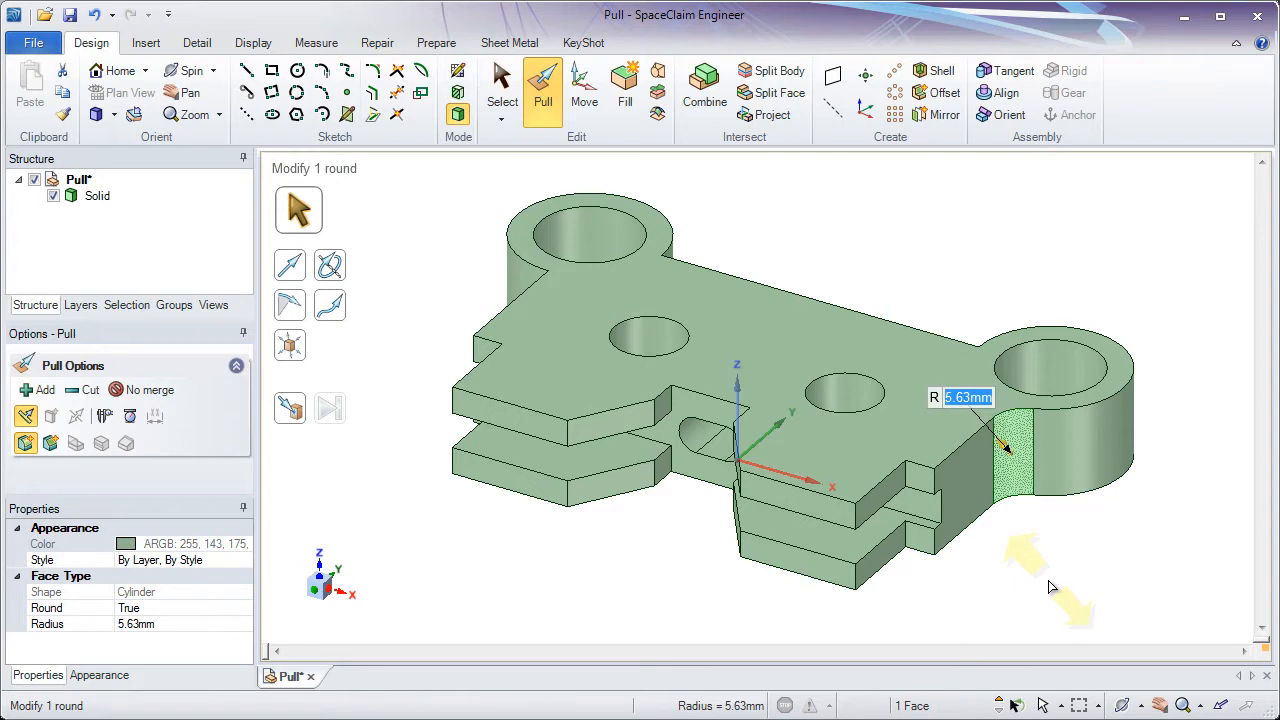
text(10)
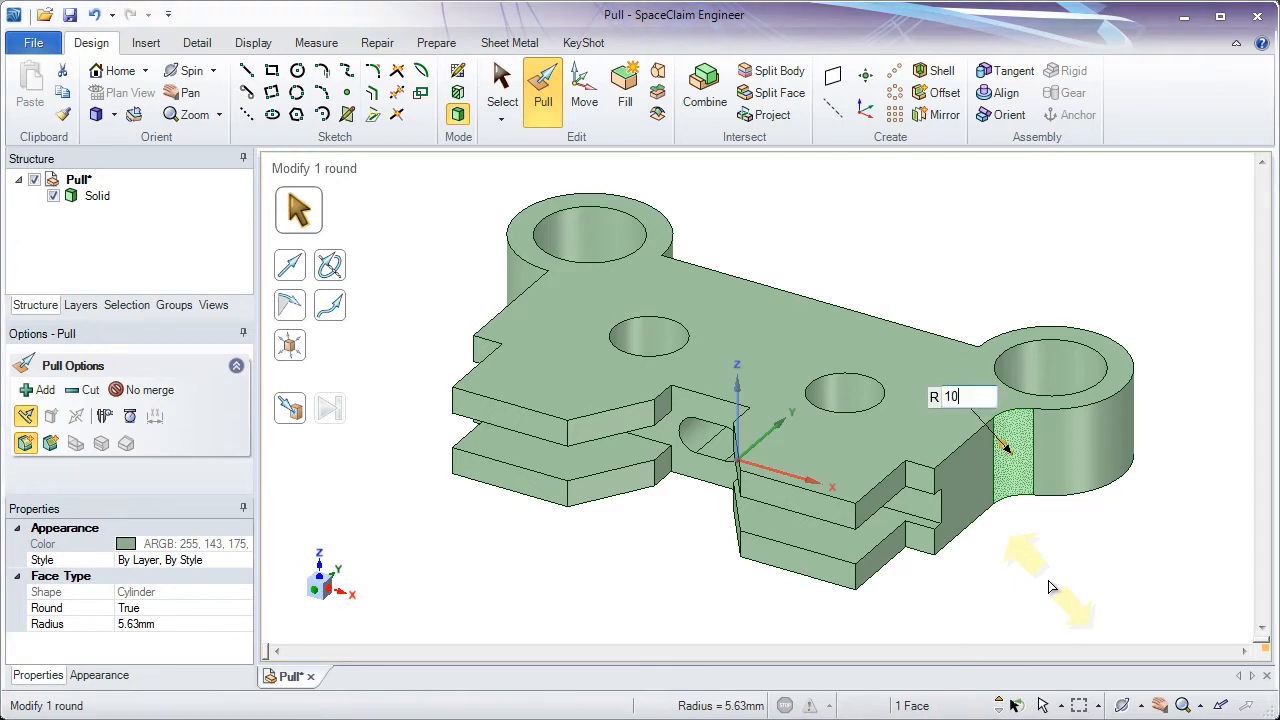
key(Return)
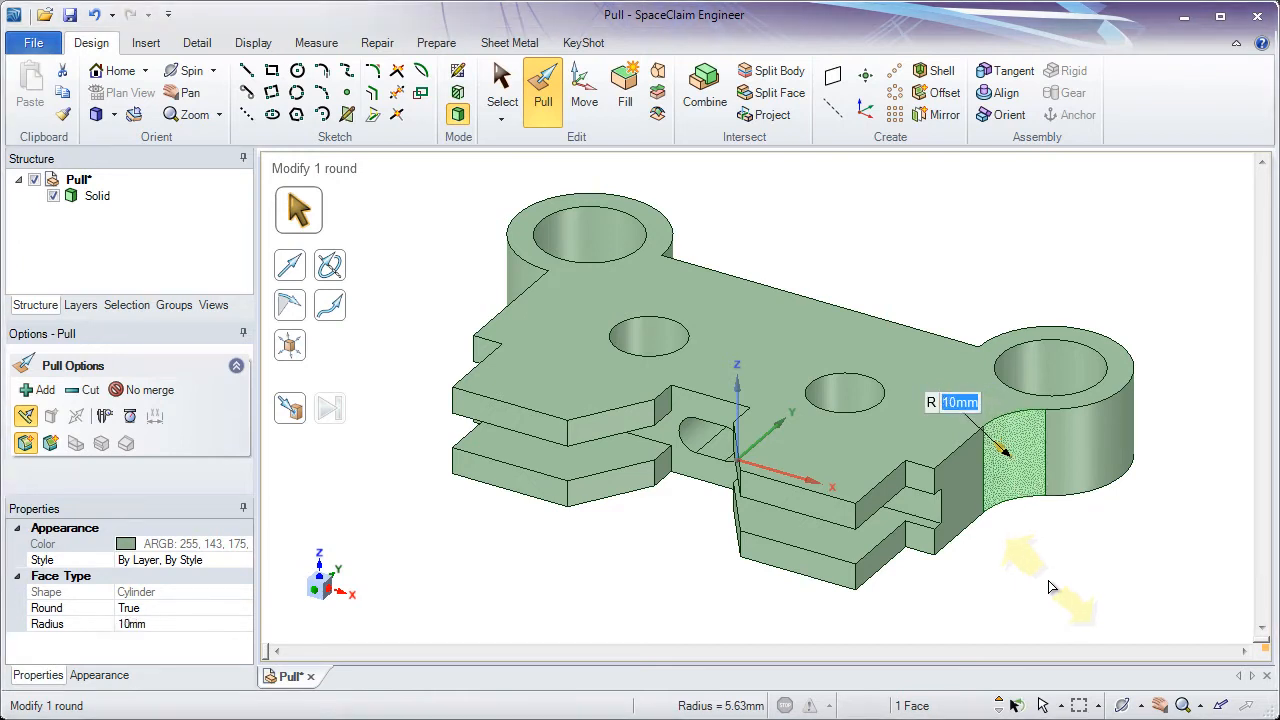
click(1048, 581)
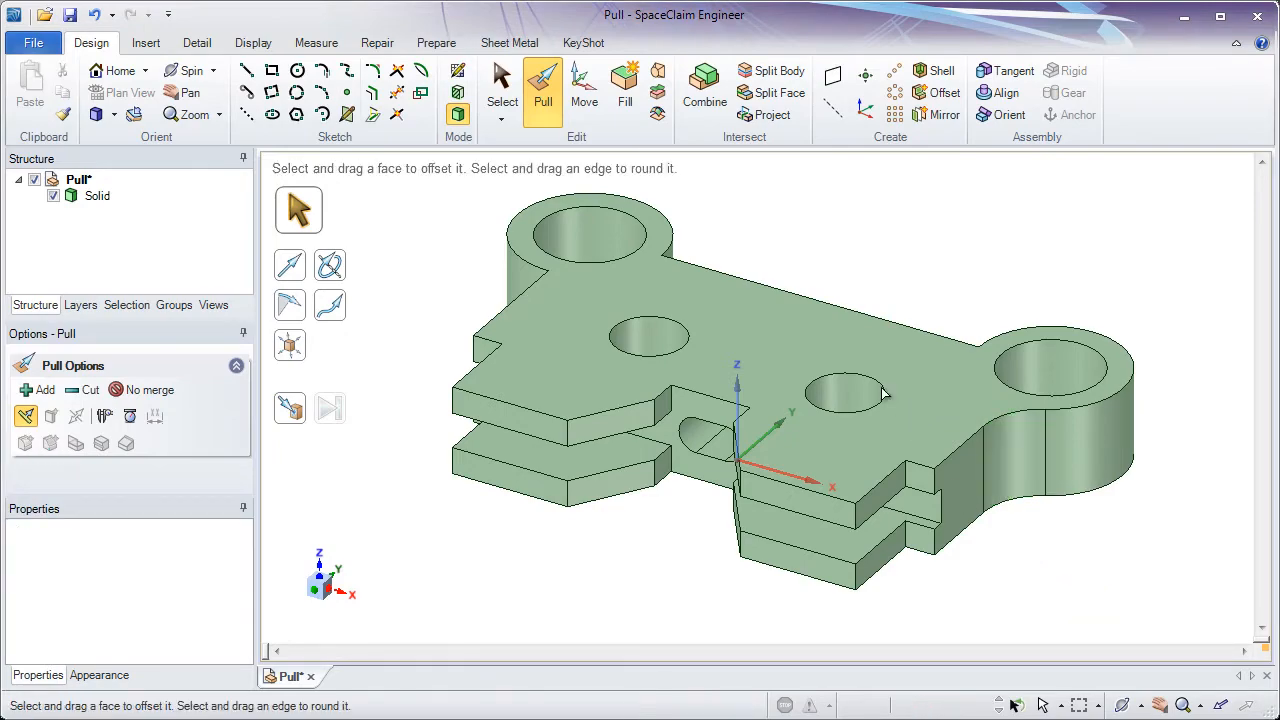
- Round the three edges where the plate meets the bosses on the opposite side with a 10 mm radius
middle_drag(804, 297, 846, 540)
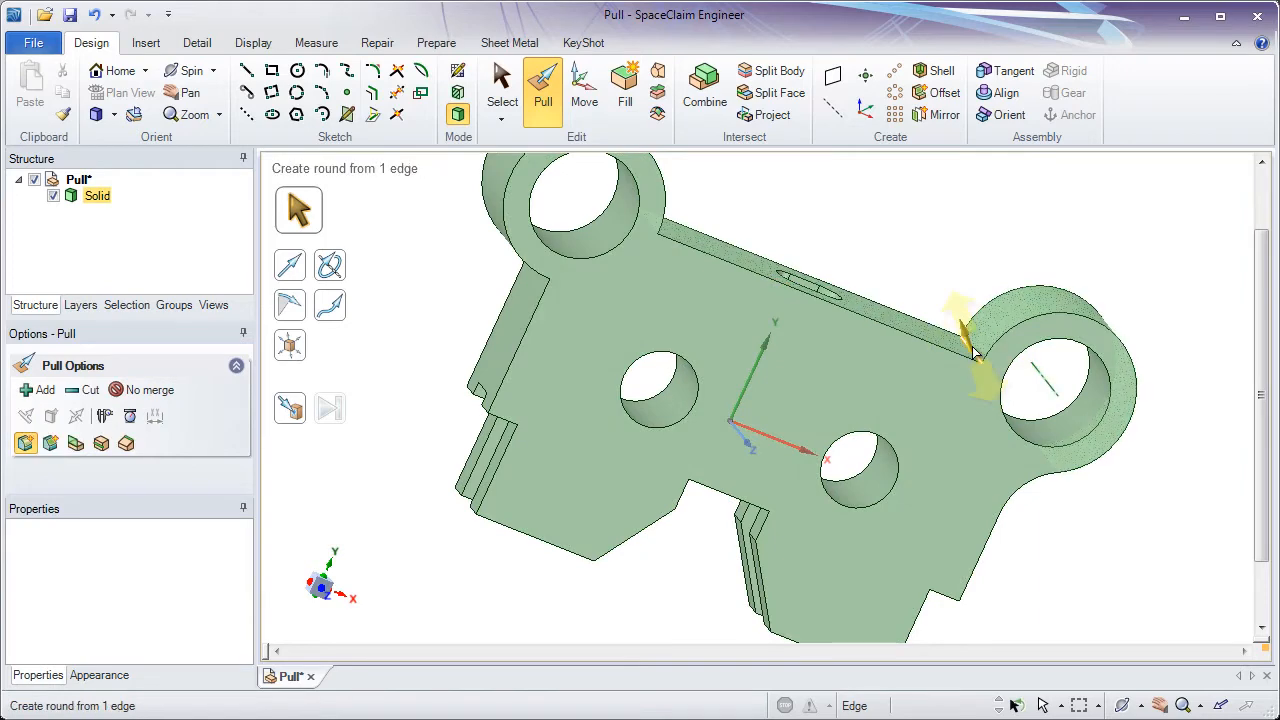
click(962, 345)
mouse_move(736, 273)
middle_down()
mouse_move(666, 245)
mouse_move(723, 234)
mouse_move(540, 298)
mouse_move(690, 275)
mouse_move(793, 241)
middle_up()
ctrl+click(671, 231)
ctrl+click(540, 298)
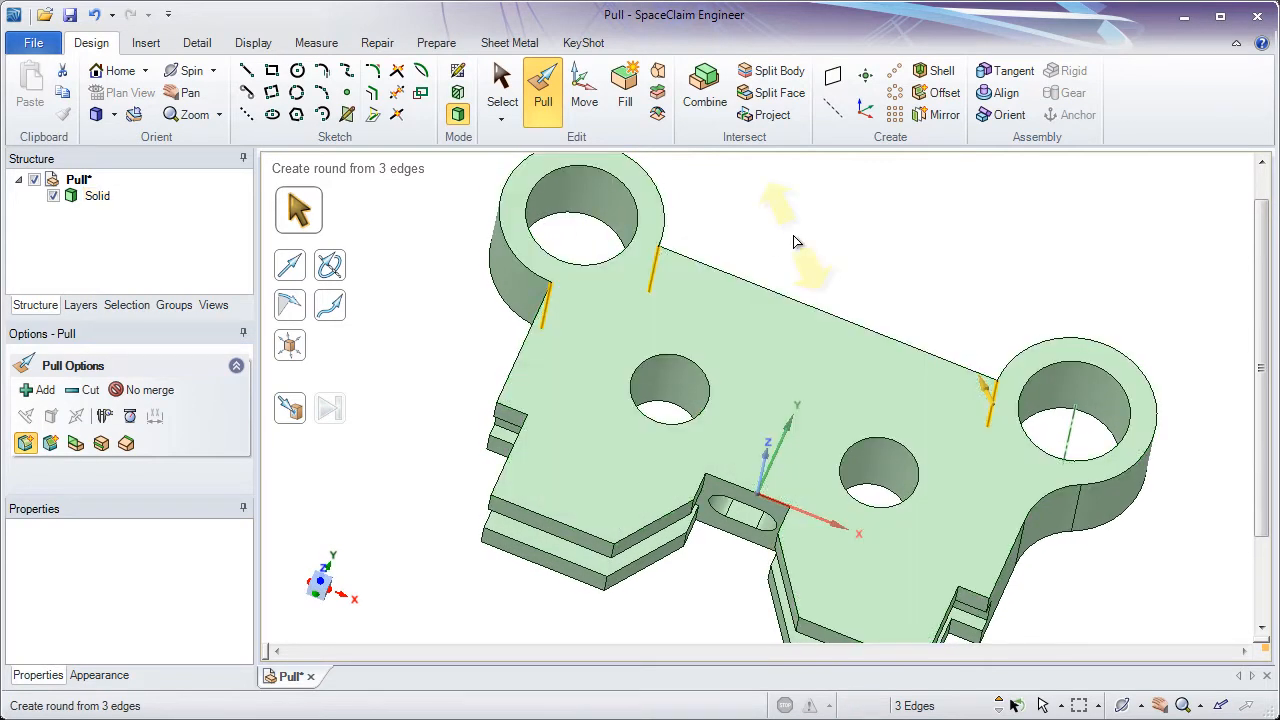
text(10)
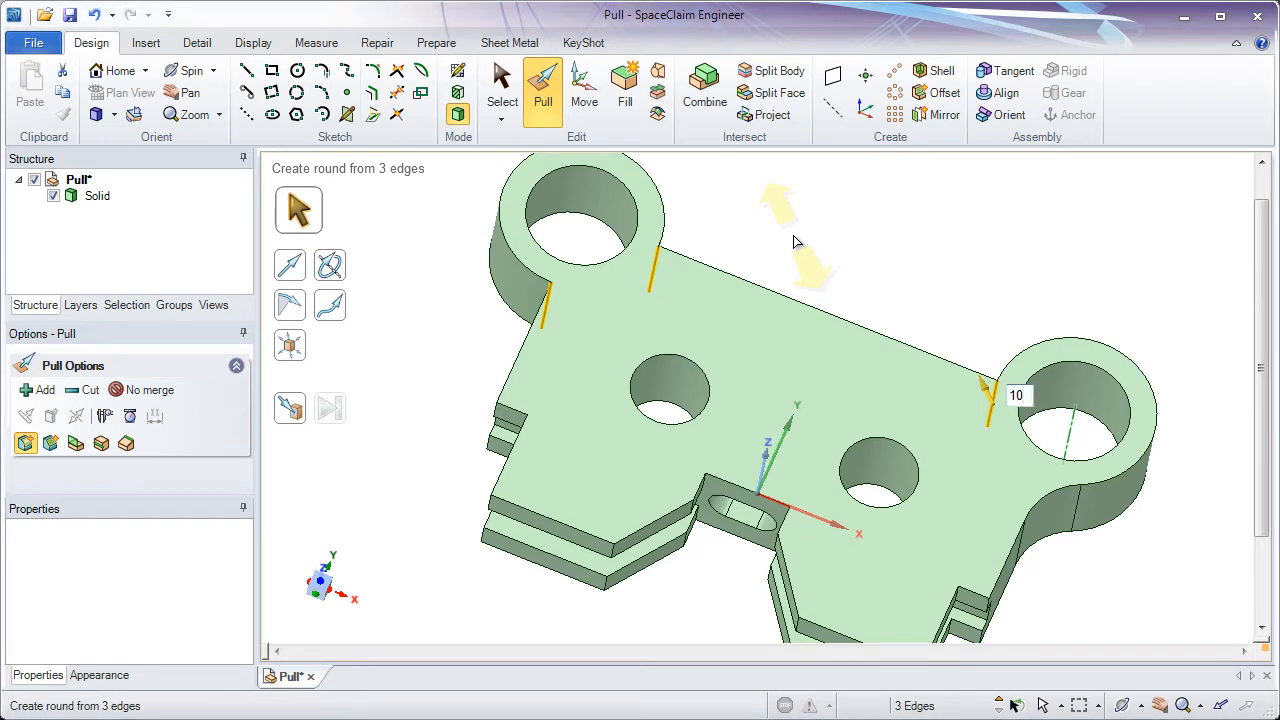
key(Return)
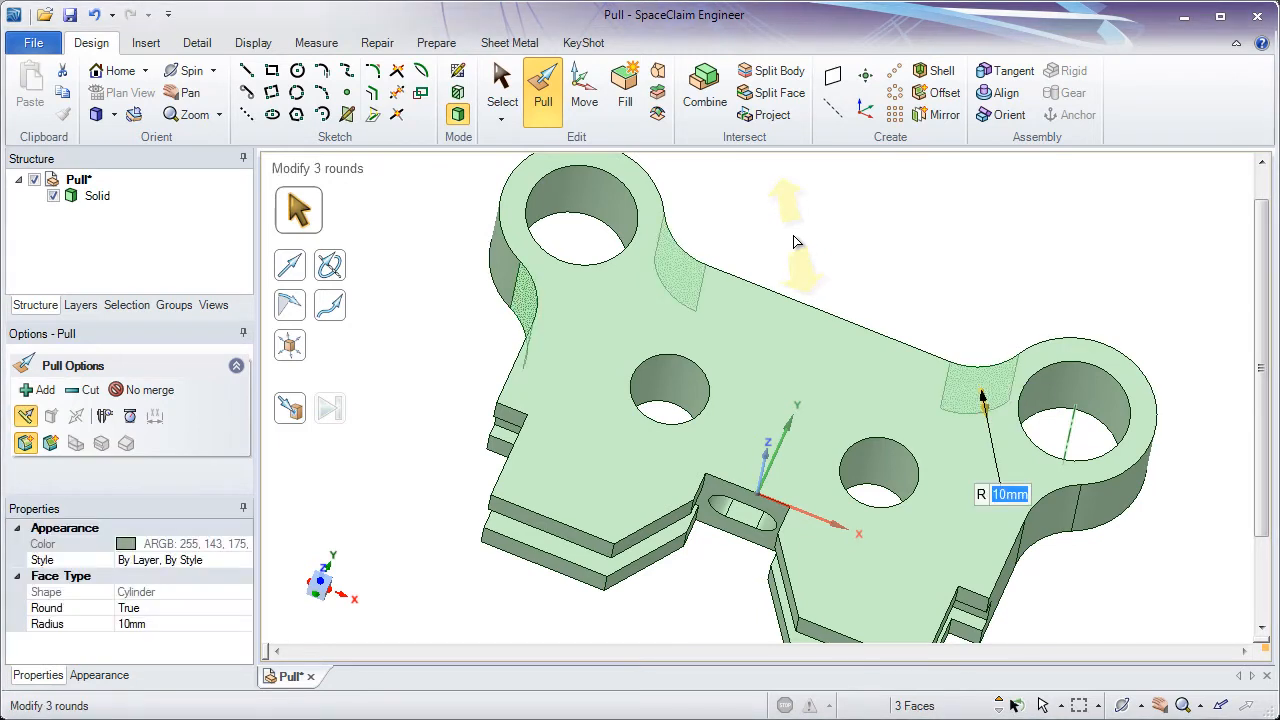
- Round the top edge of the right boss's hole with a 1 mm radius
mouse_move(834, 286)
middle_down()
mouse_move(863, 294)
mouse_move(860, 237)
middle_up()
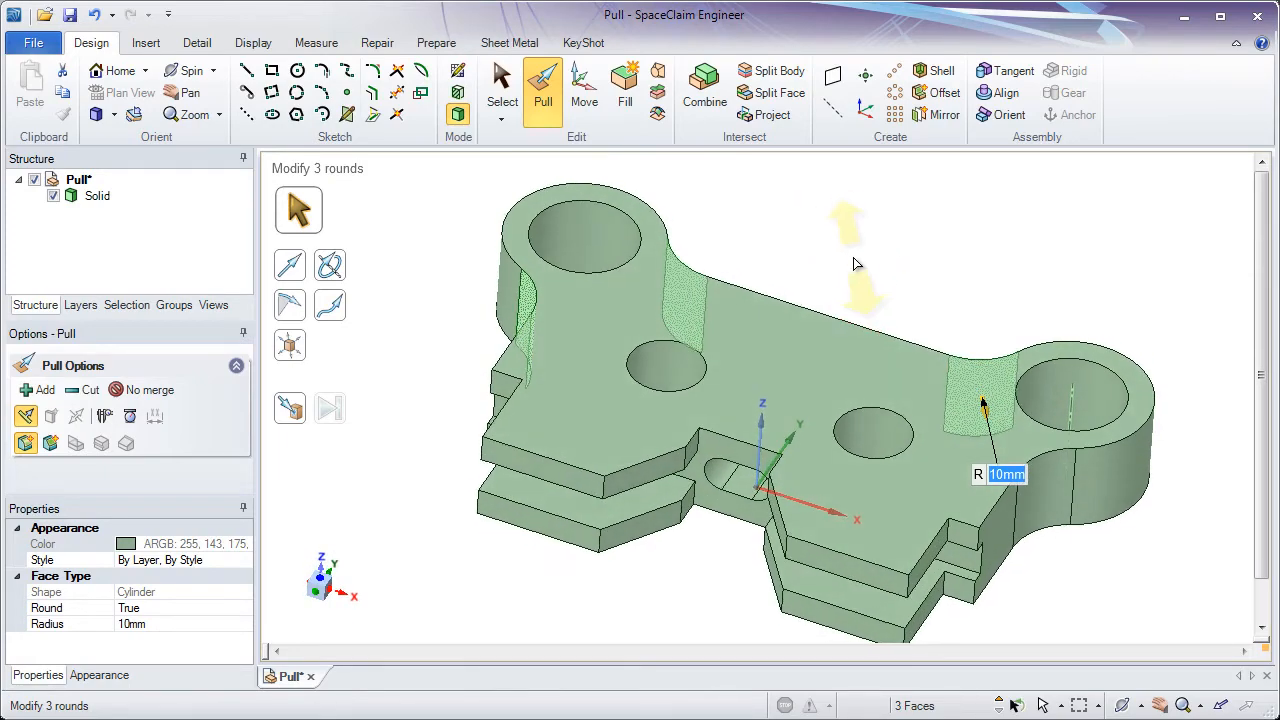
click(856, 265)
shift+middle_drag(970, 322, 925, 324)
click(1020, 395)
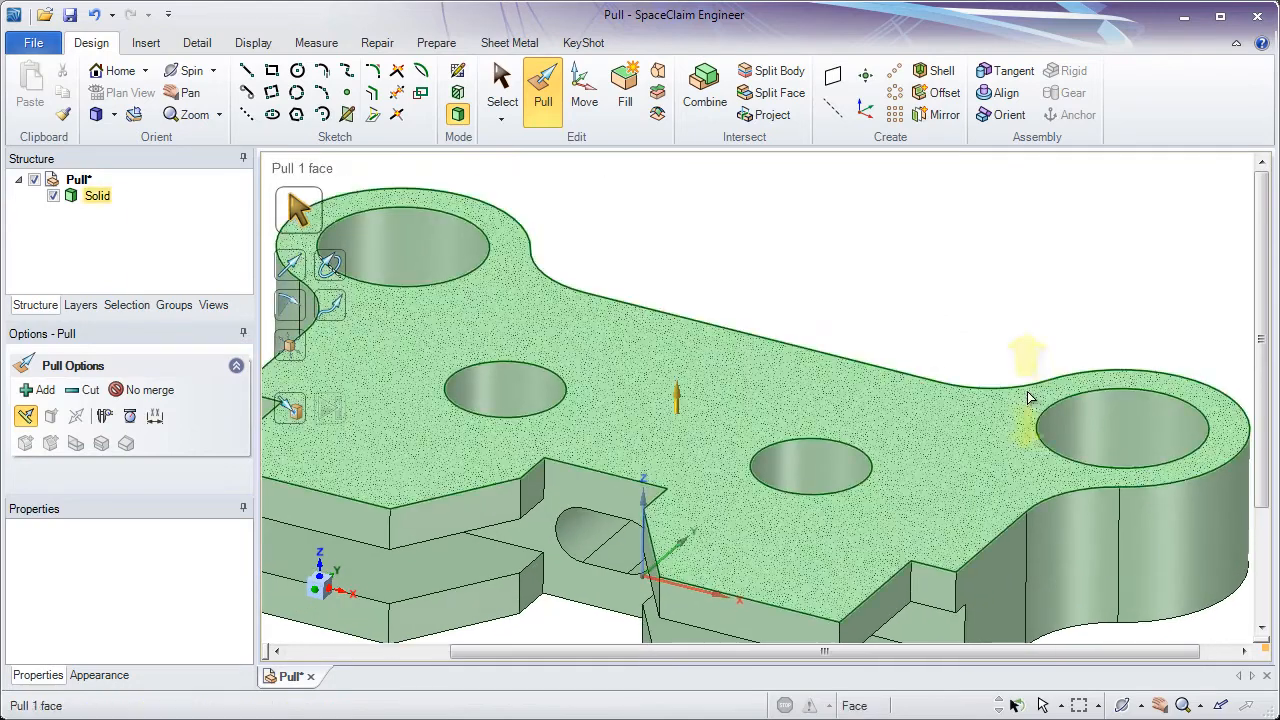
click(1052, 410)
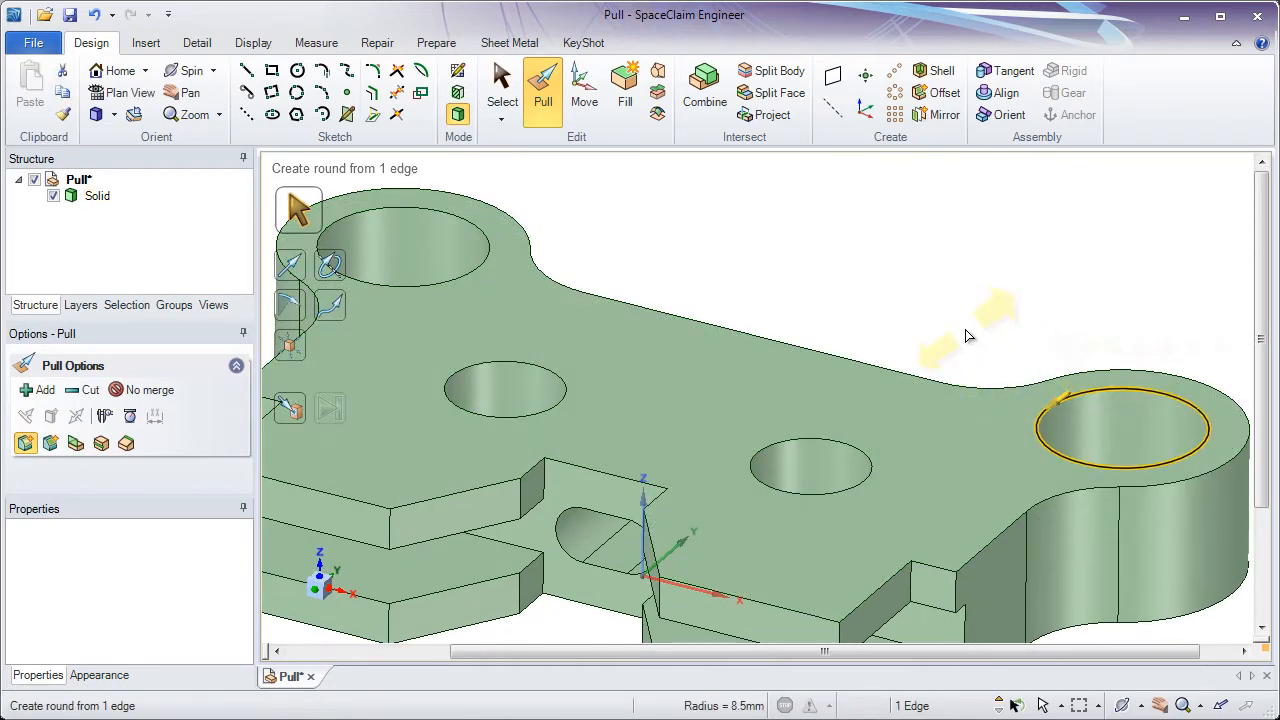
text(1mm)
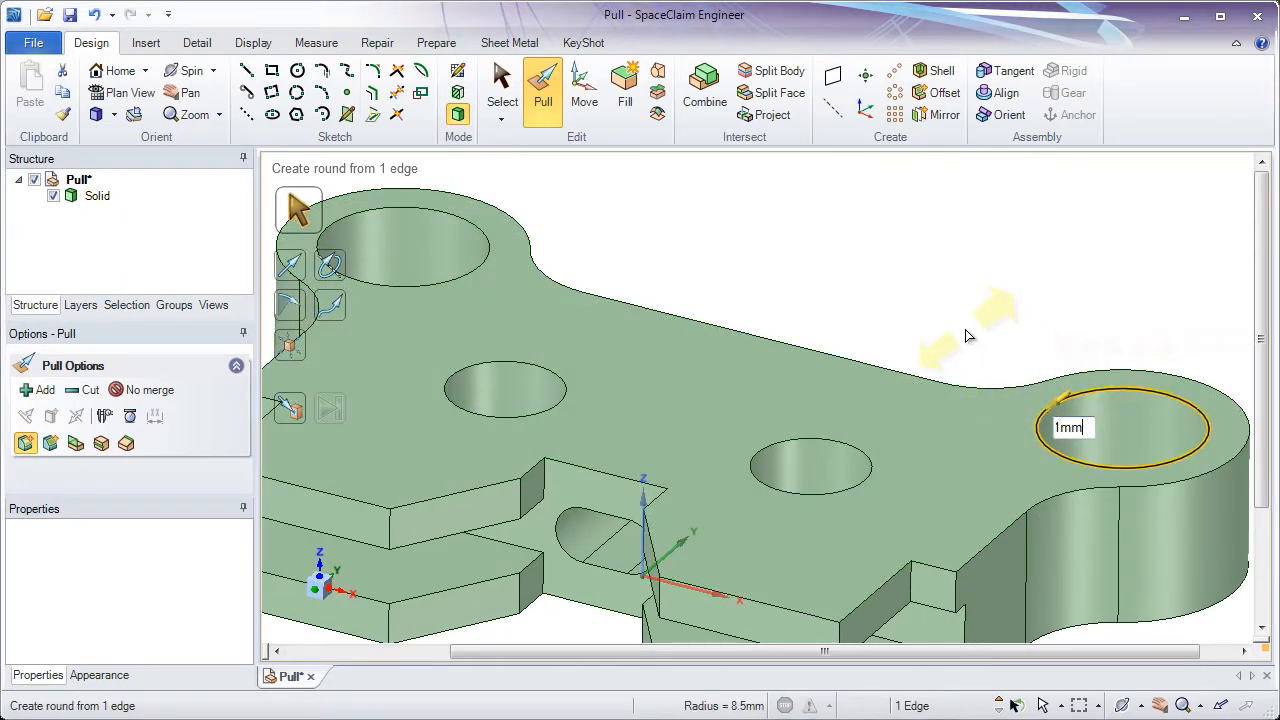
key(Return)
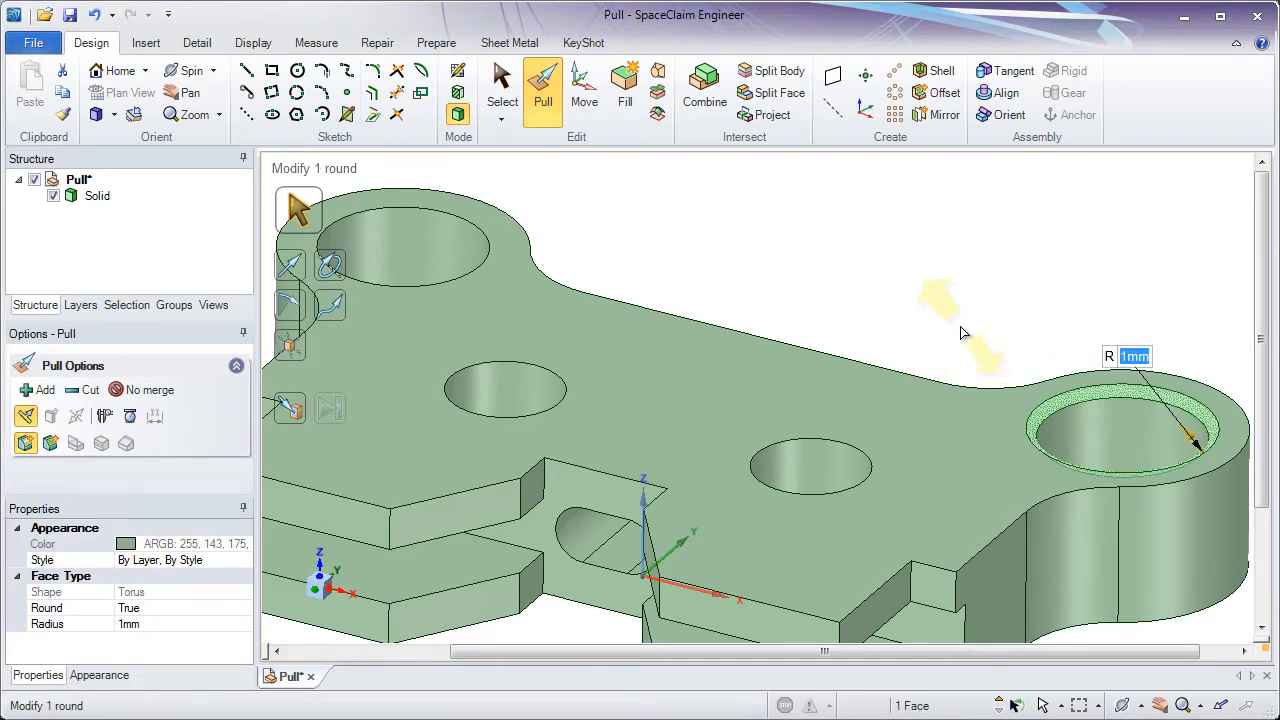
click(960, 326)
- Round the top edges of the other three holes up to the right boss hole's 1 mm round
click(803, 431)
click(797, 441)
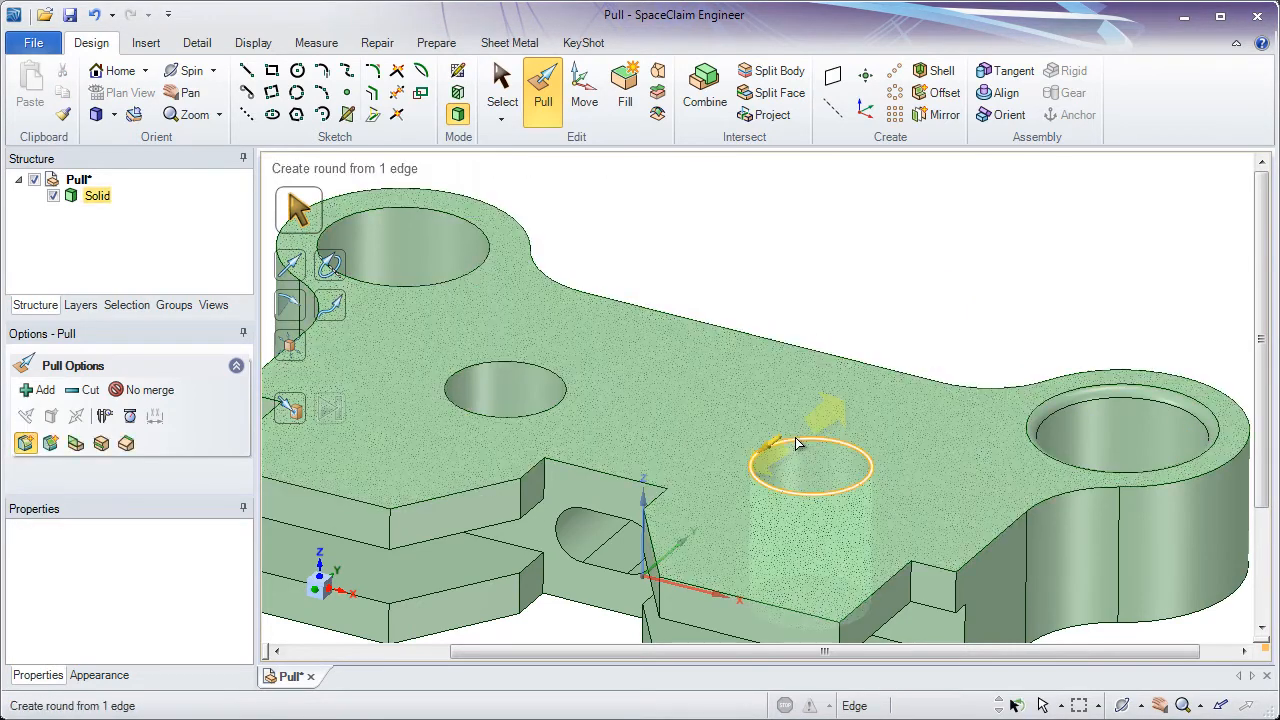
ctrl+click(561, 381)
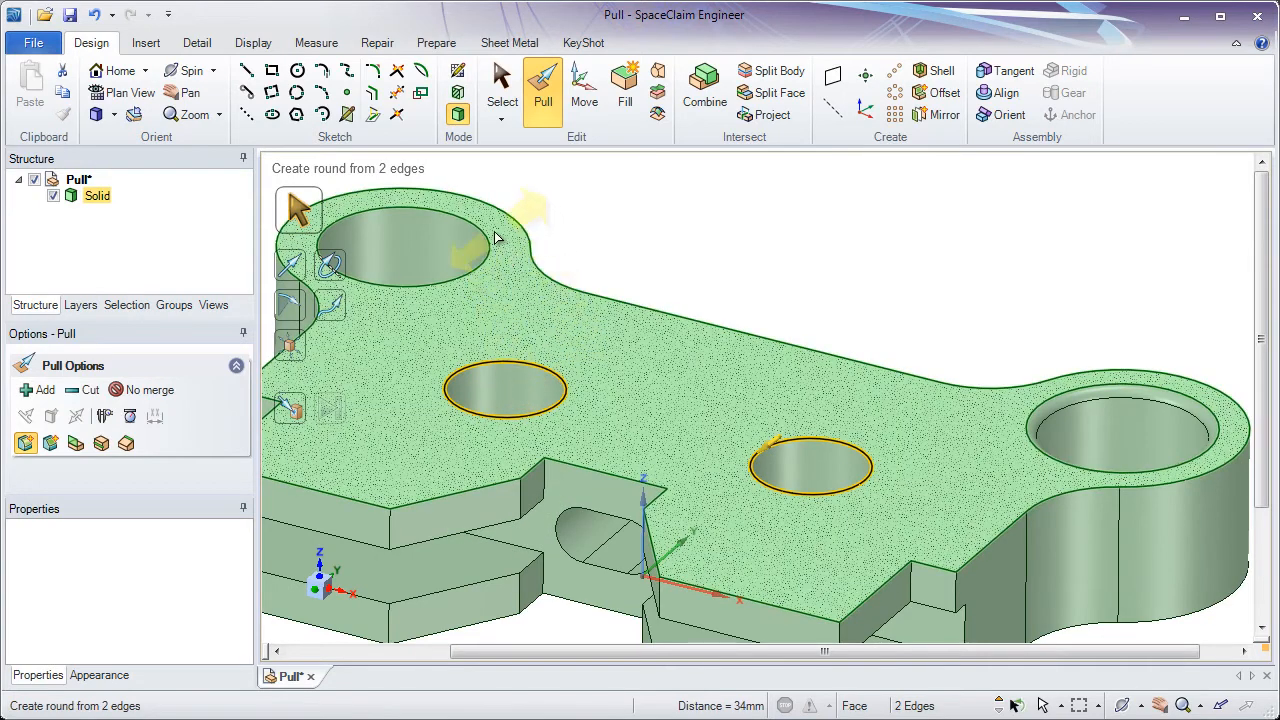
ctrl+click(487, 237)
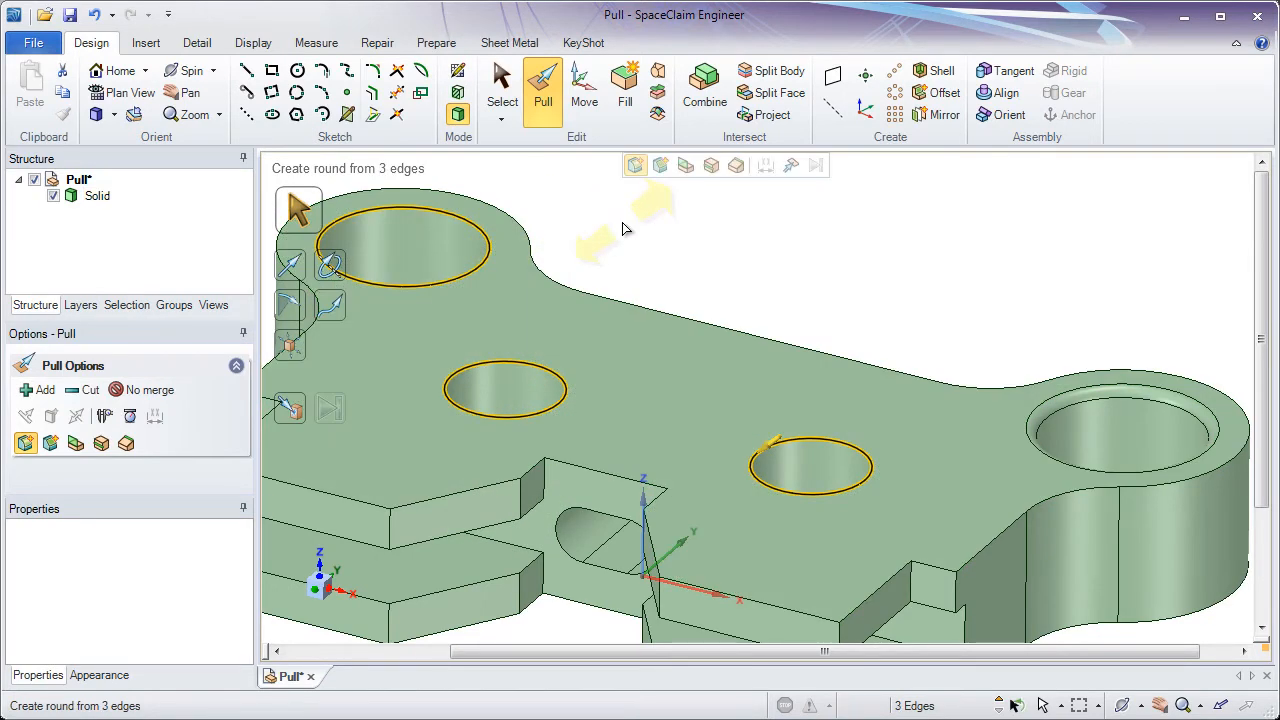
click(792, 170)
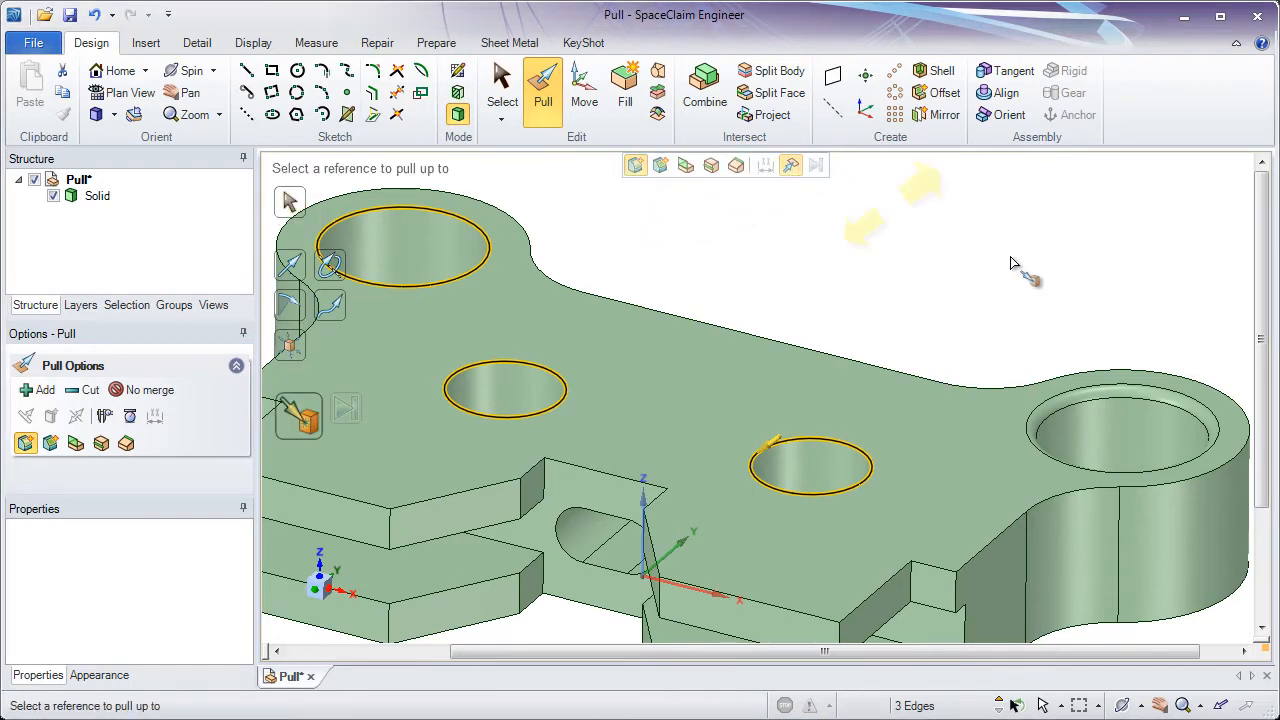
click(1101, 397)
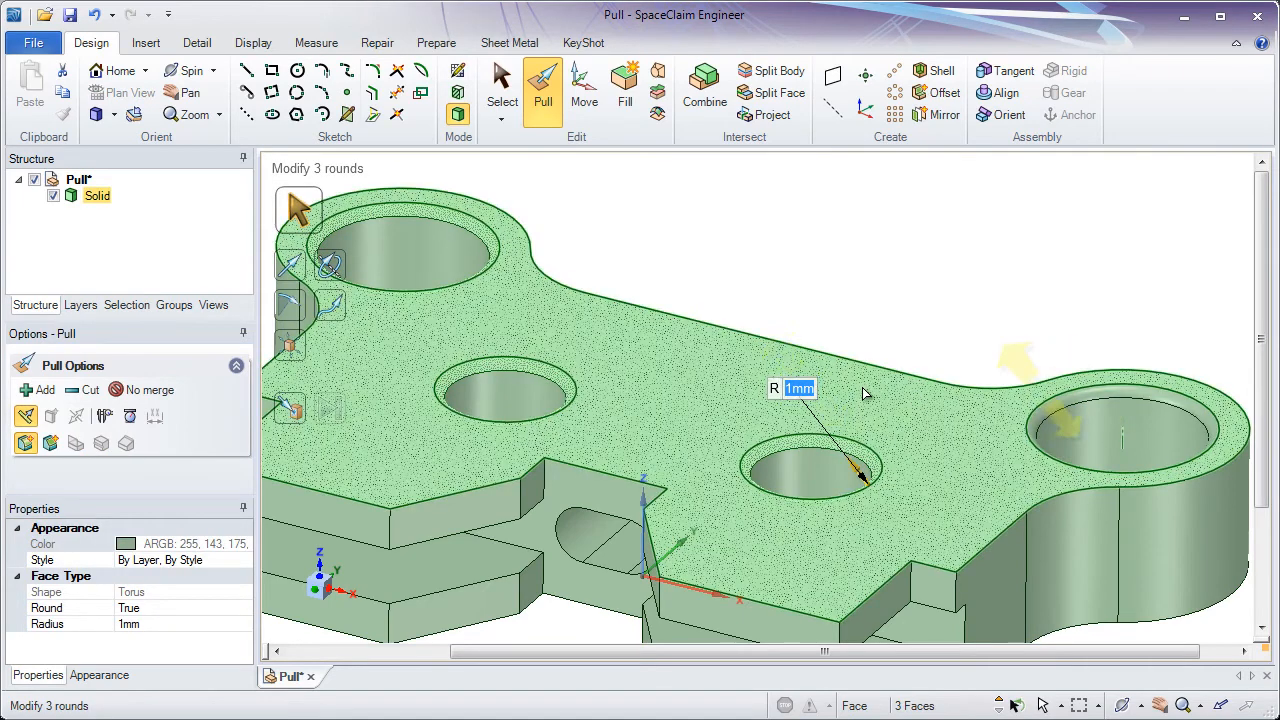
- Turn the end of the upper-right side tab into a full round by pulling its top and bottom edges together
click(881, 279)
click(944, 501)
ctrl+middle_drag(958, 516, 967, 496)
shift+middle_drag(967, 496, 1024, 477)
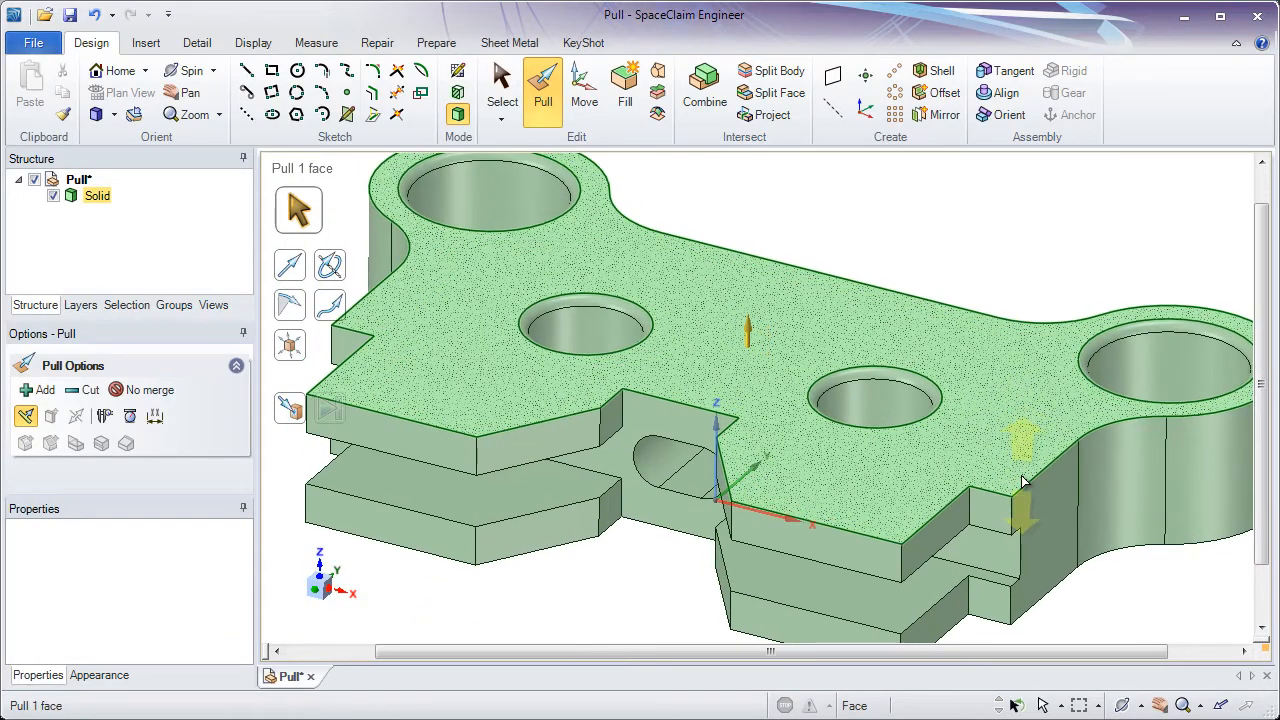
shift+middle_drag(923, 507, 973, 418)
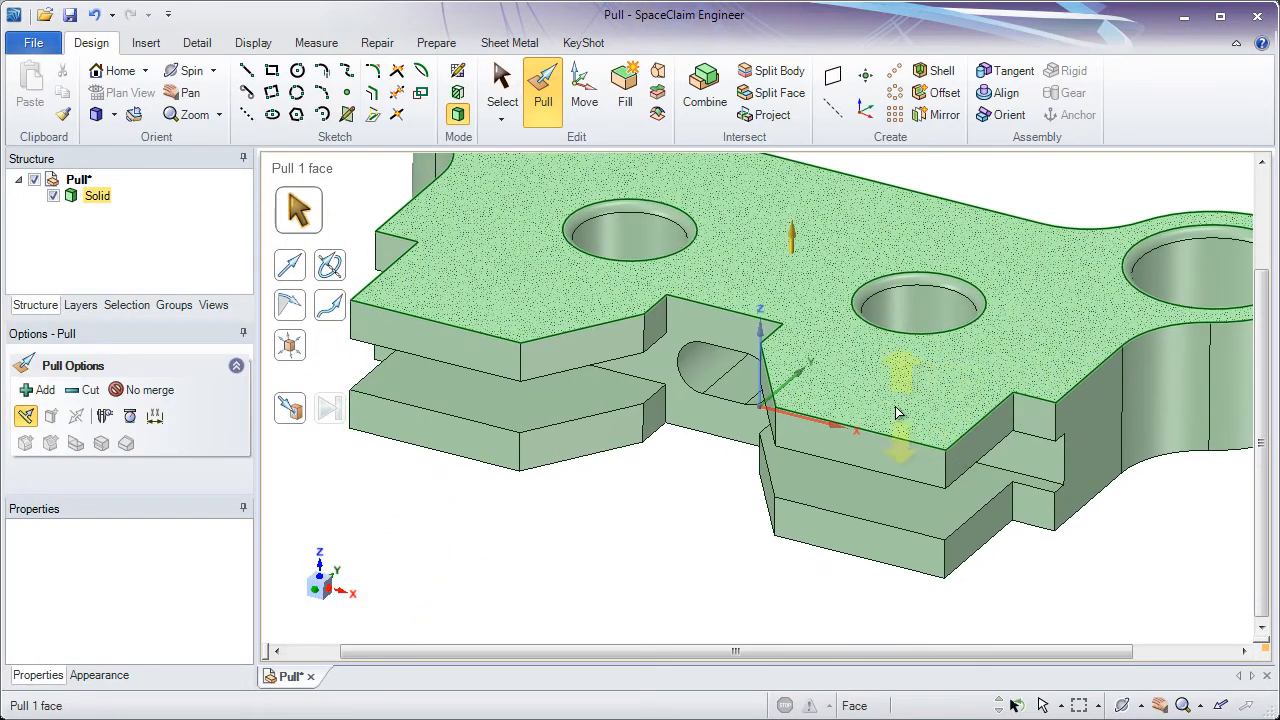
click(822, 421)
ctrl+middle_drag(781, 406, 808, 431)
shift+middle_drag(808, 431, 866, 447)
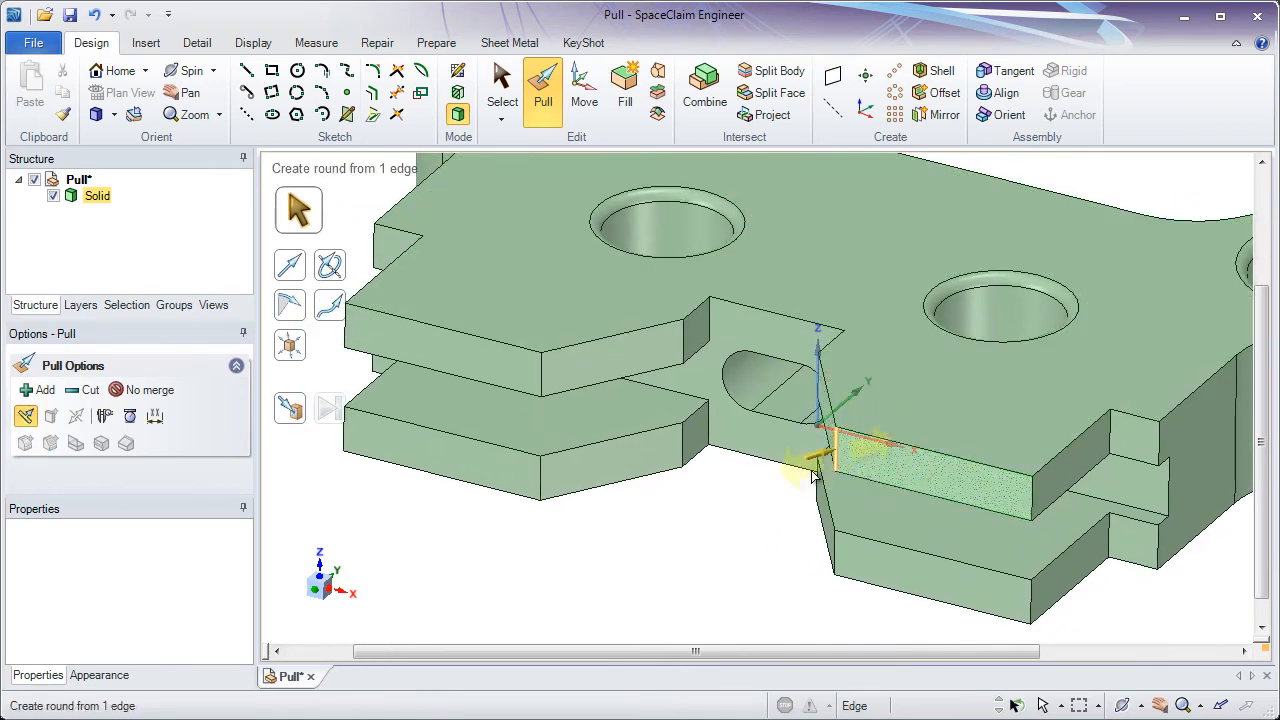
click(760, 531)
click(915, 451)
click(944, 456)
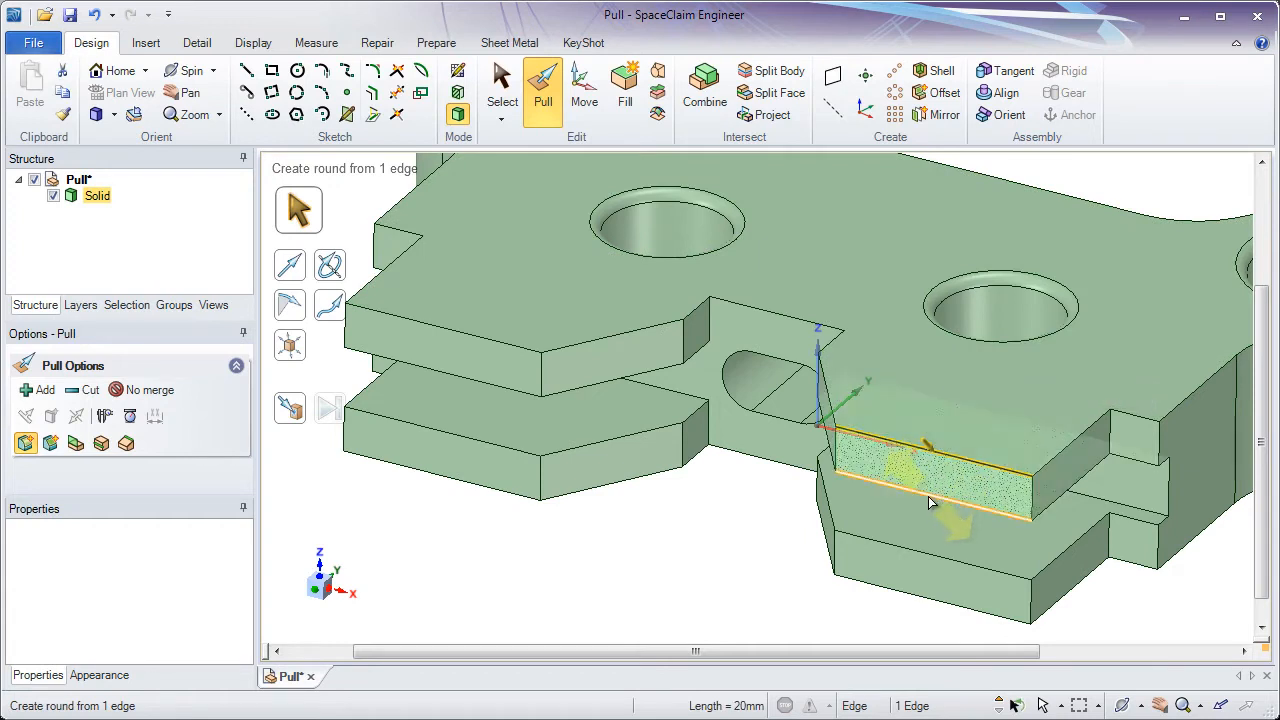
ctrl+click(928, 496)
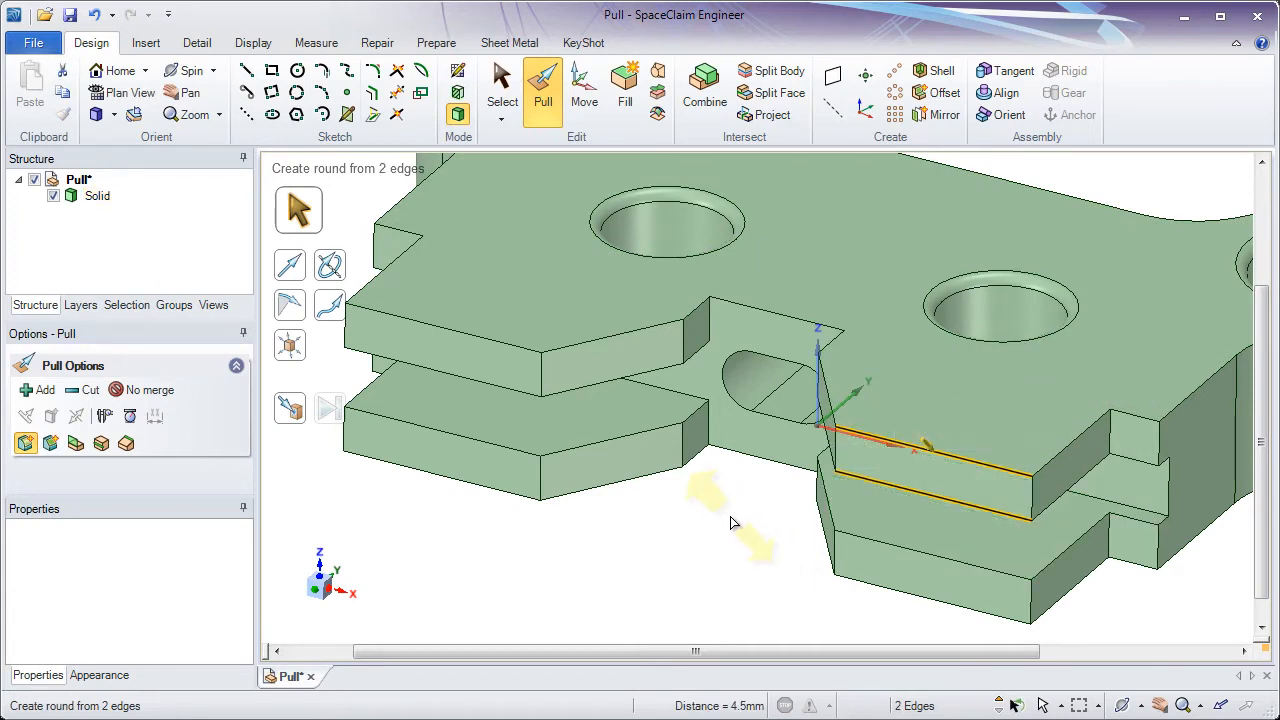
drag(728, 511, 745, 491)
click(876, 453)
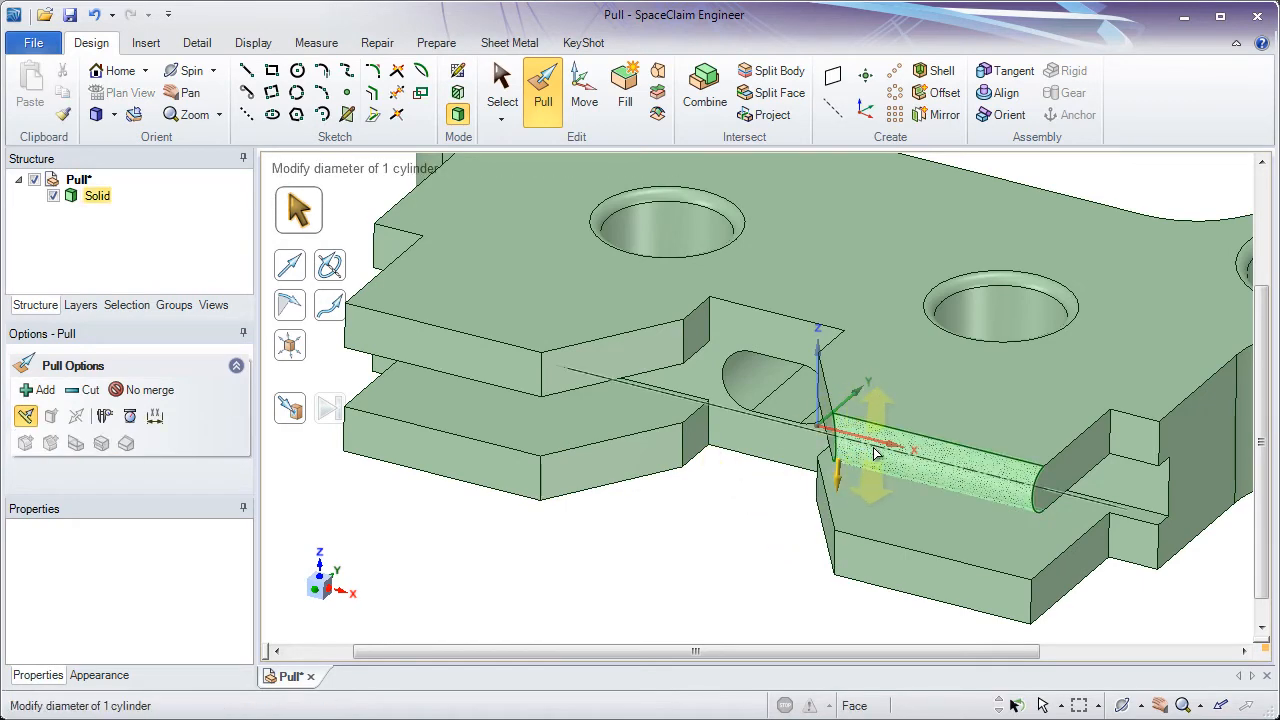
click(729, 529)
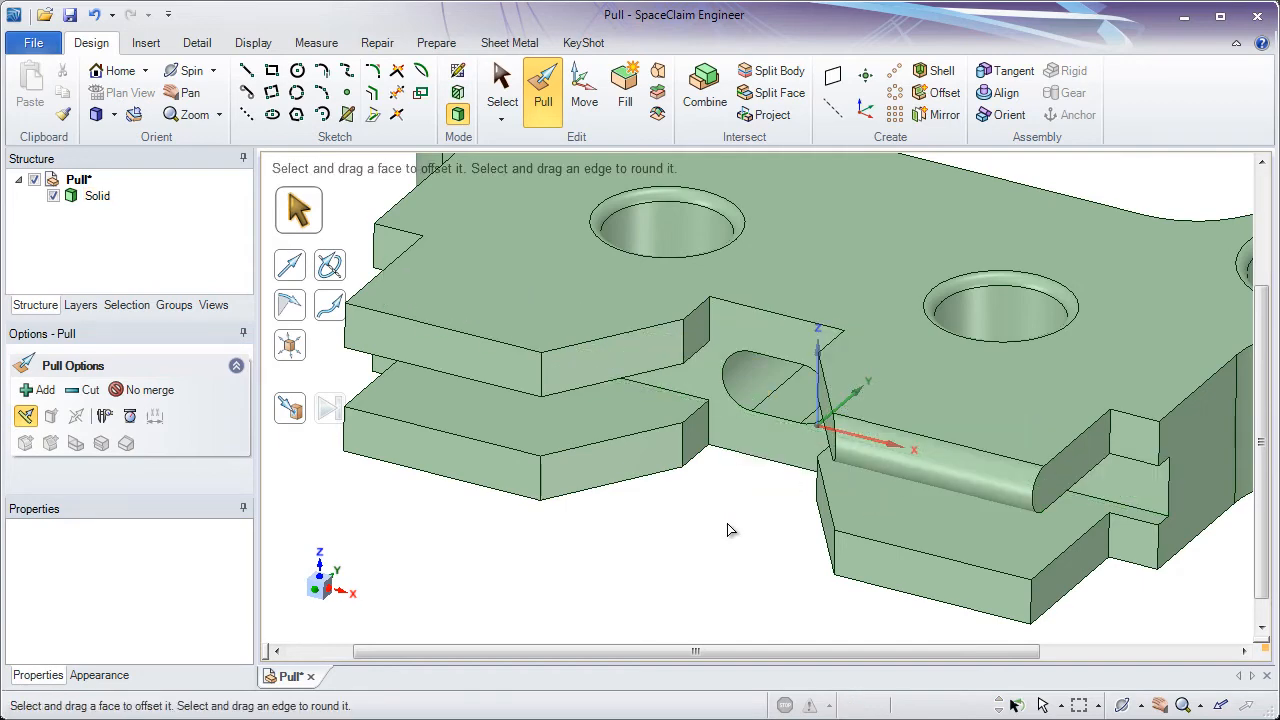
- Turn the end of the upper-left side tab into a full round by pulling its top and bottom edges together
click(504, 346)
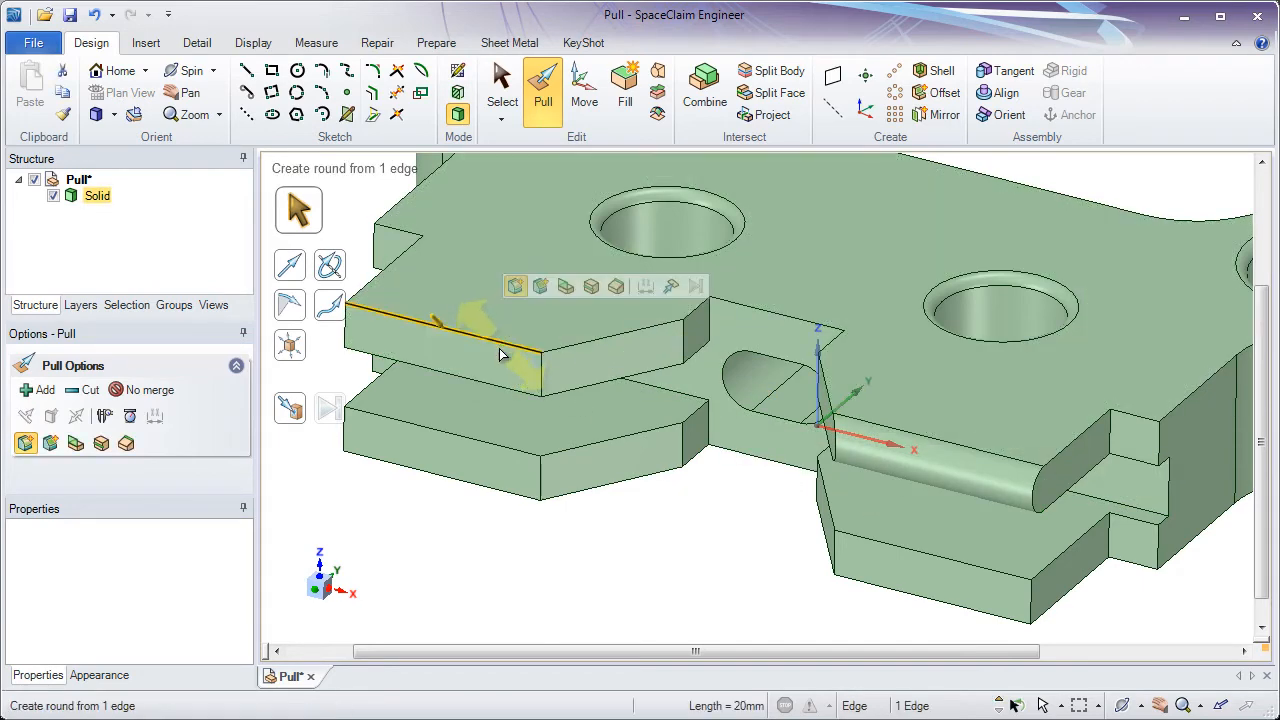
ctrl+click(495, 386)
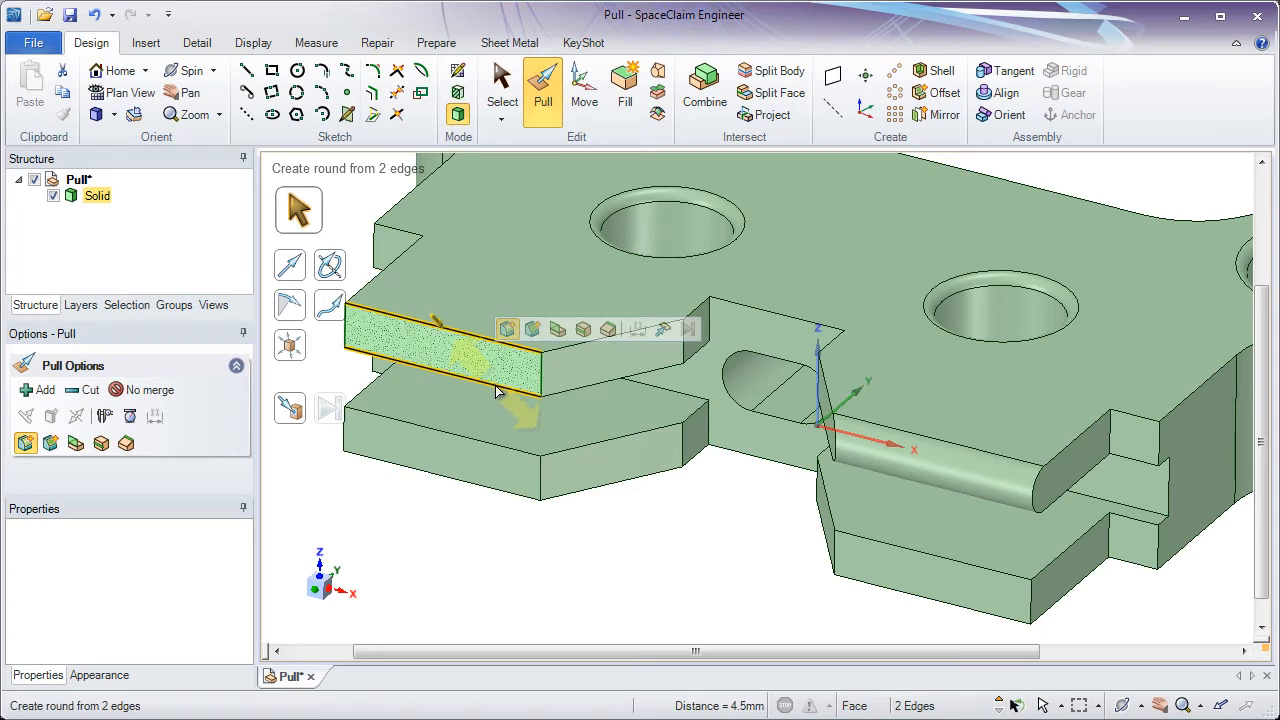
mouse_move(495, 384)
mouse_down()
mouse_move(504, 396)
mouse_move(494, 373)
mouse_up()
click(551, 422)
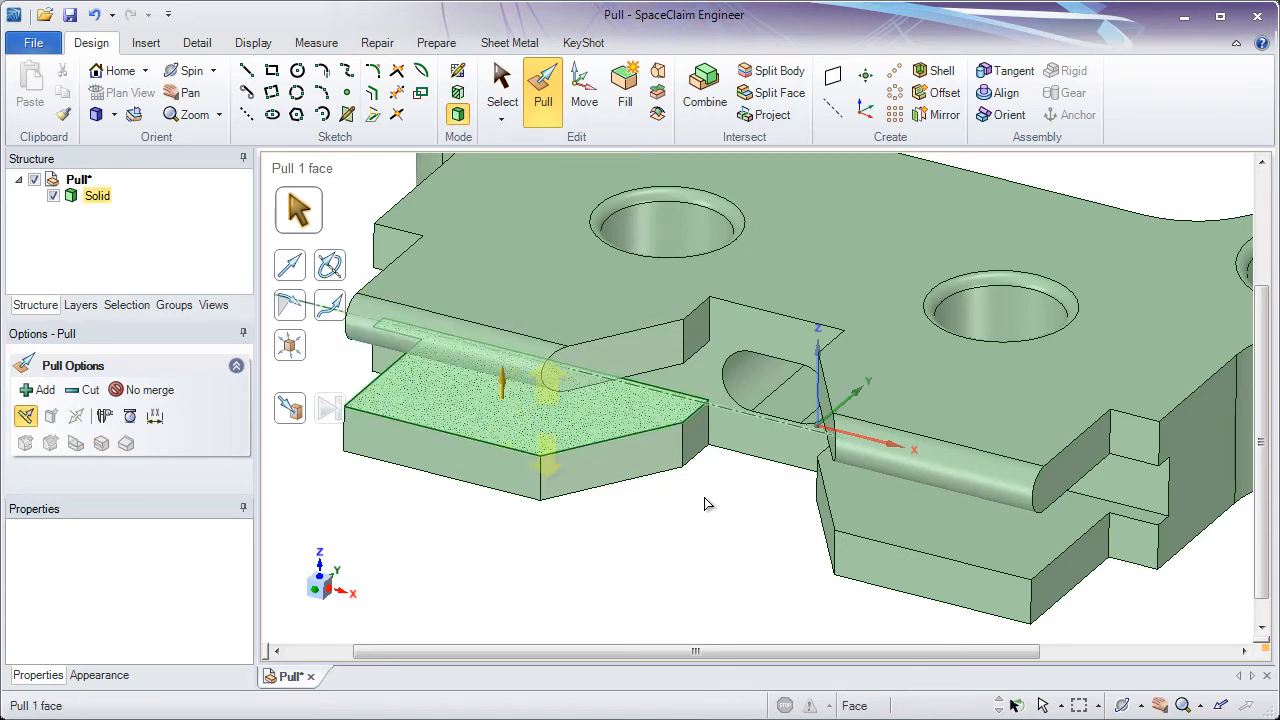
click(727, 513)
shift+middle_drag(729, 520, 703, 489)
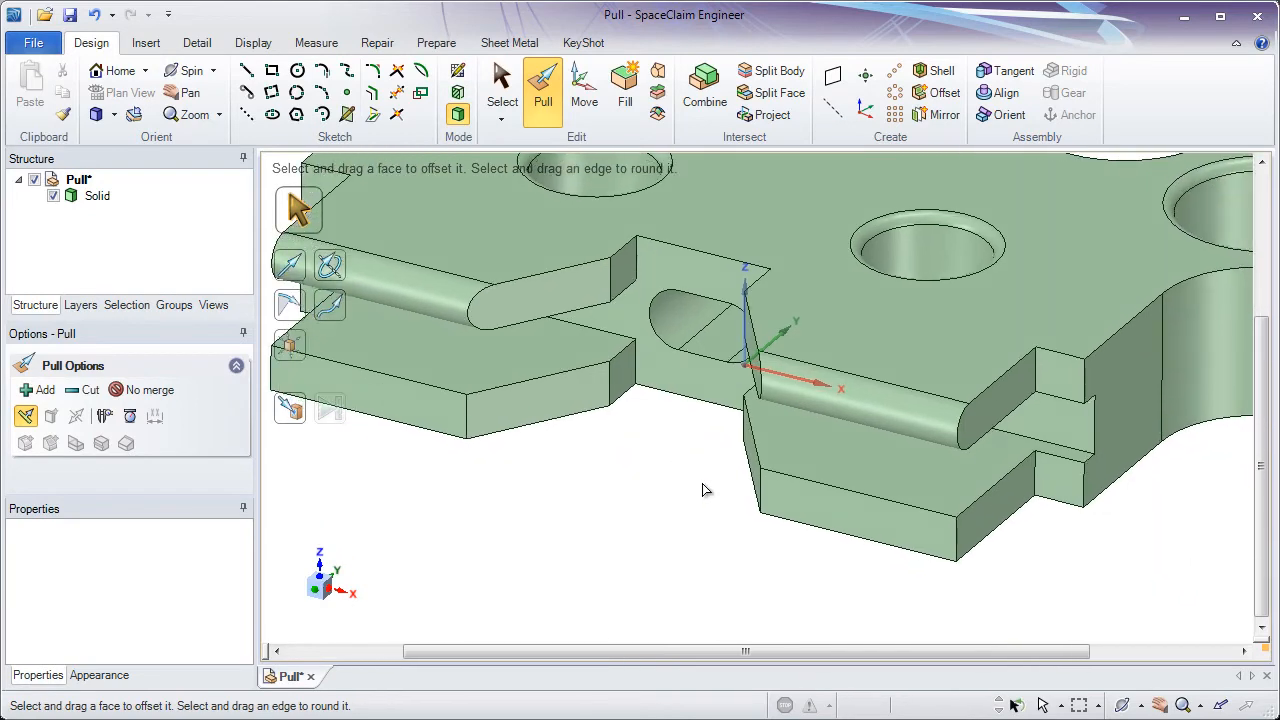
- Apply Full Round to the three end faces of the lower-right tab
click(783, 463)
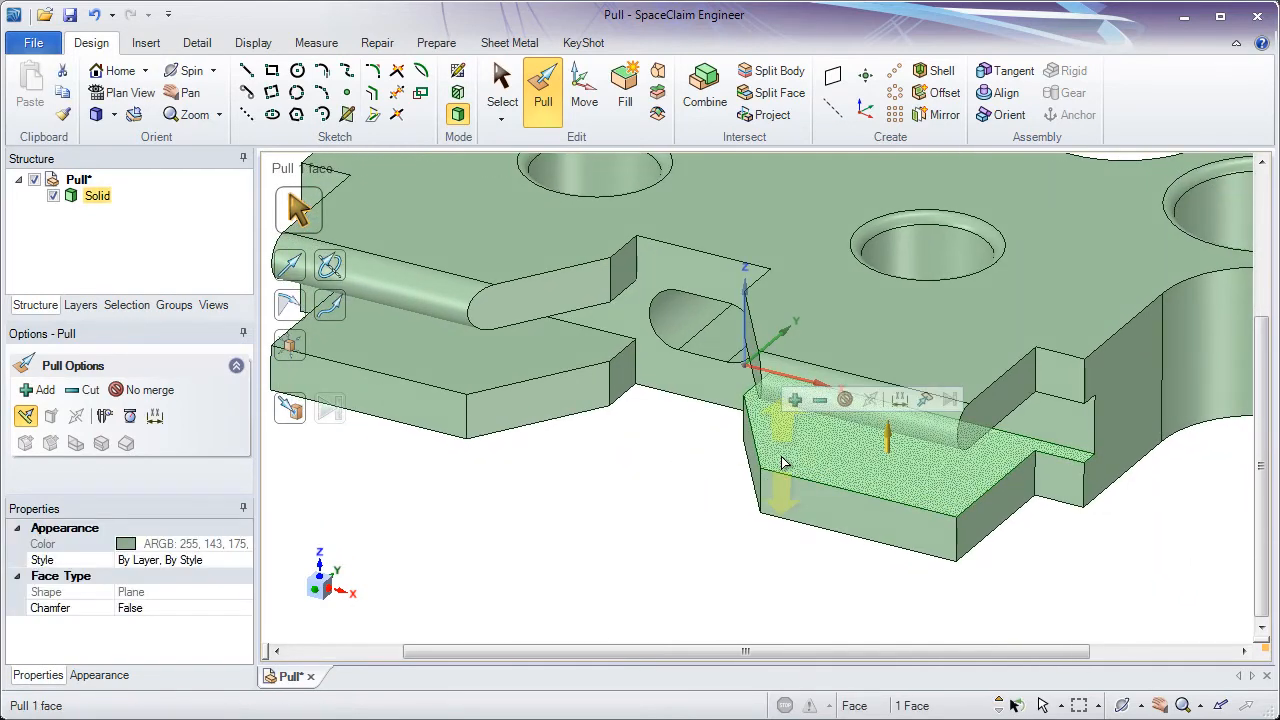
ctrl+click(783, 507)
middle_drag(784, 507, 767, 386)
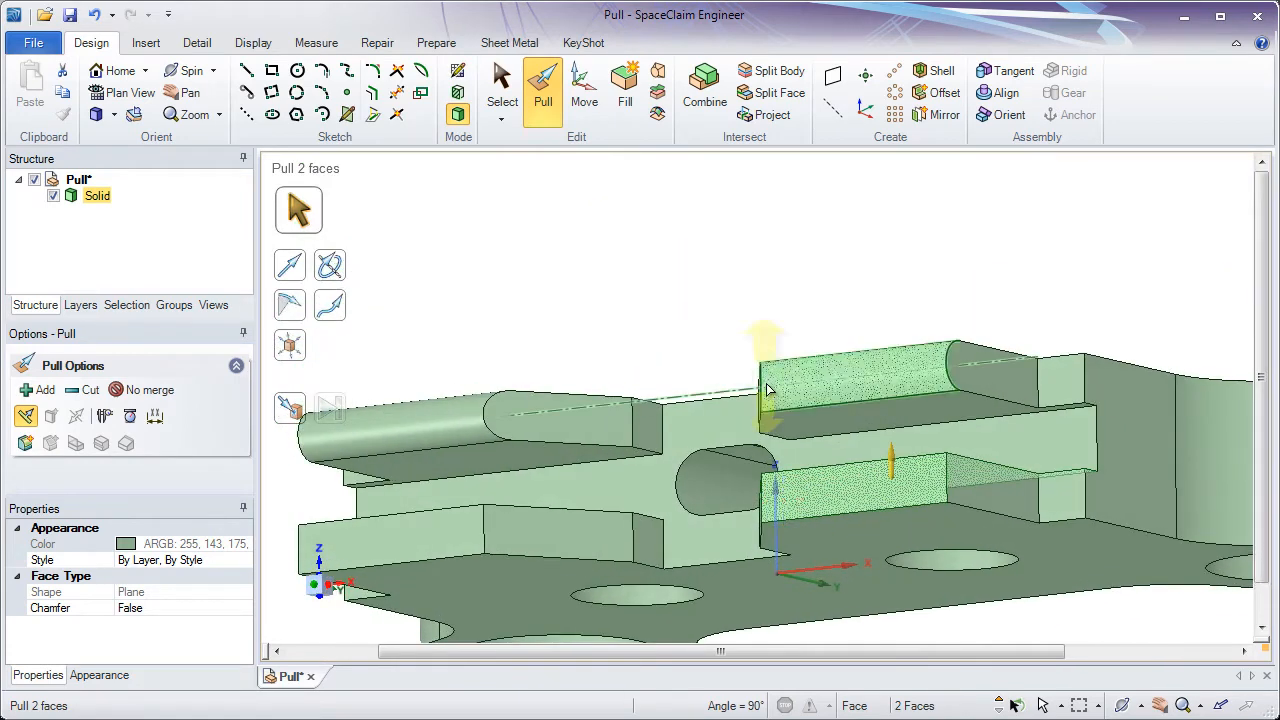
ctrl+click(833, 533)
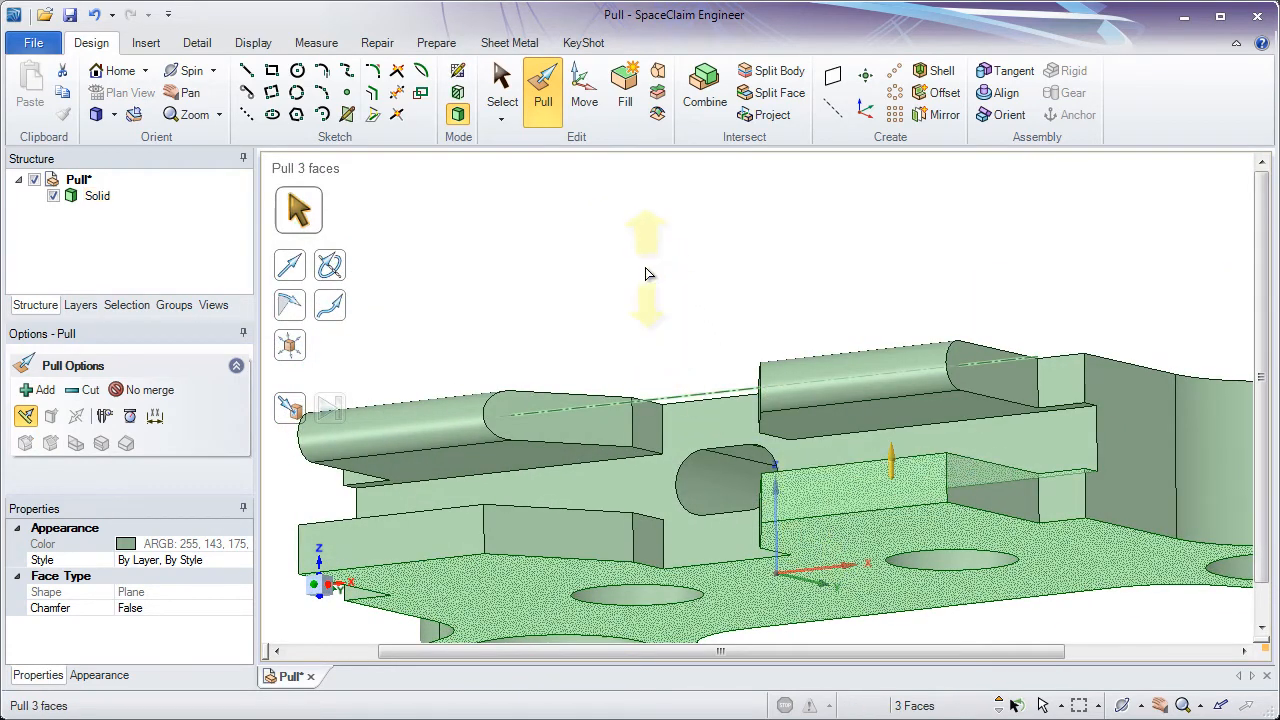
right_click(636, 218)
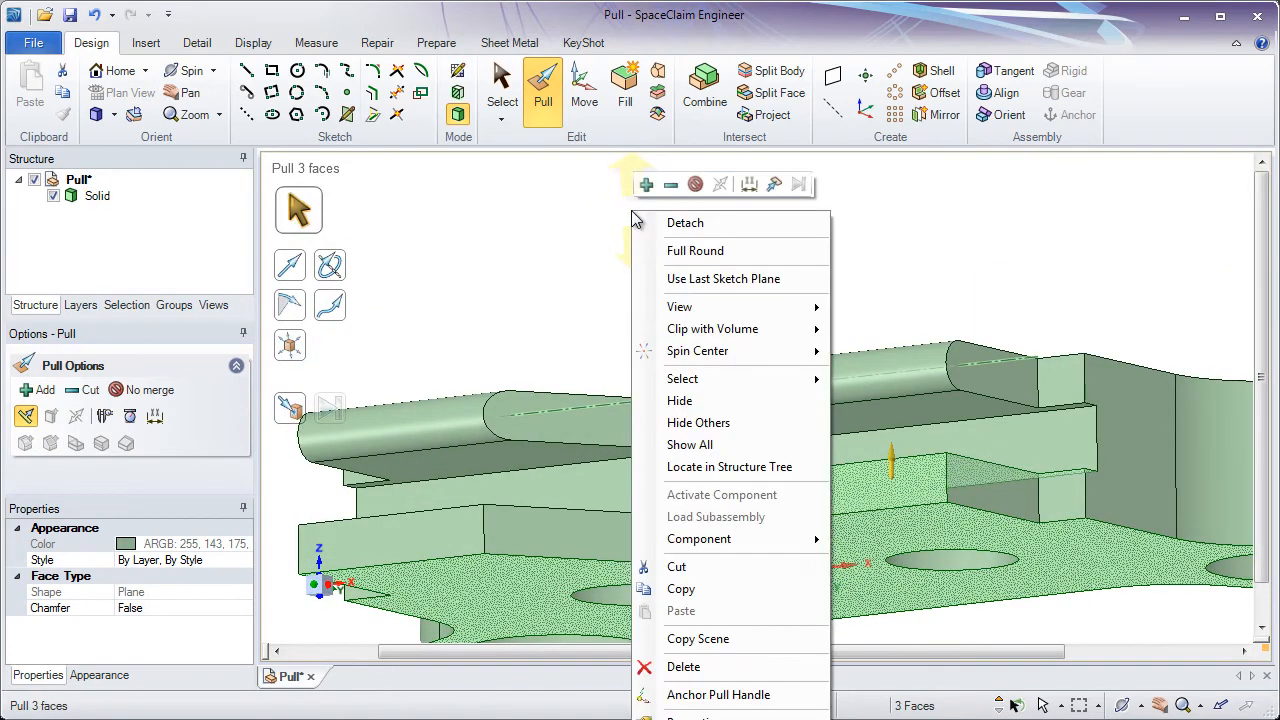
click(727, 255)
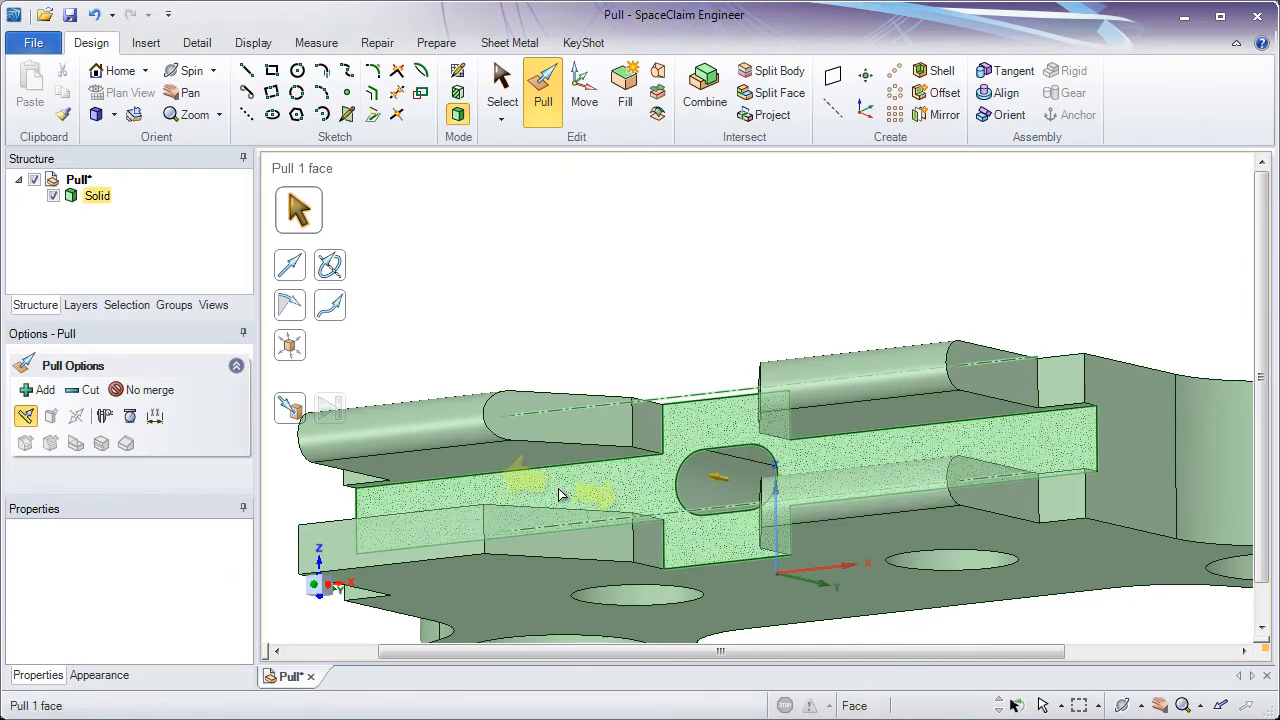
- Apply Full Round to the three end faces of the lower-left tab
click(490, 572)
ctrl+click(460, 555)
middle_drag(460, 555, 472, 508)
ctrl+click(472, 508)
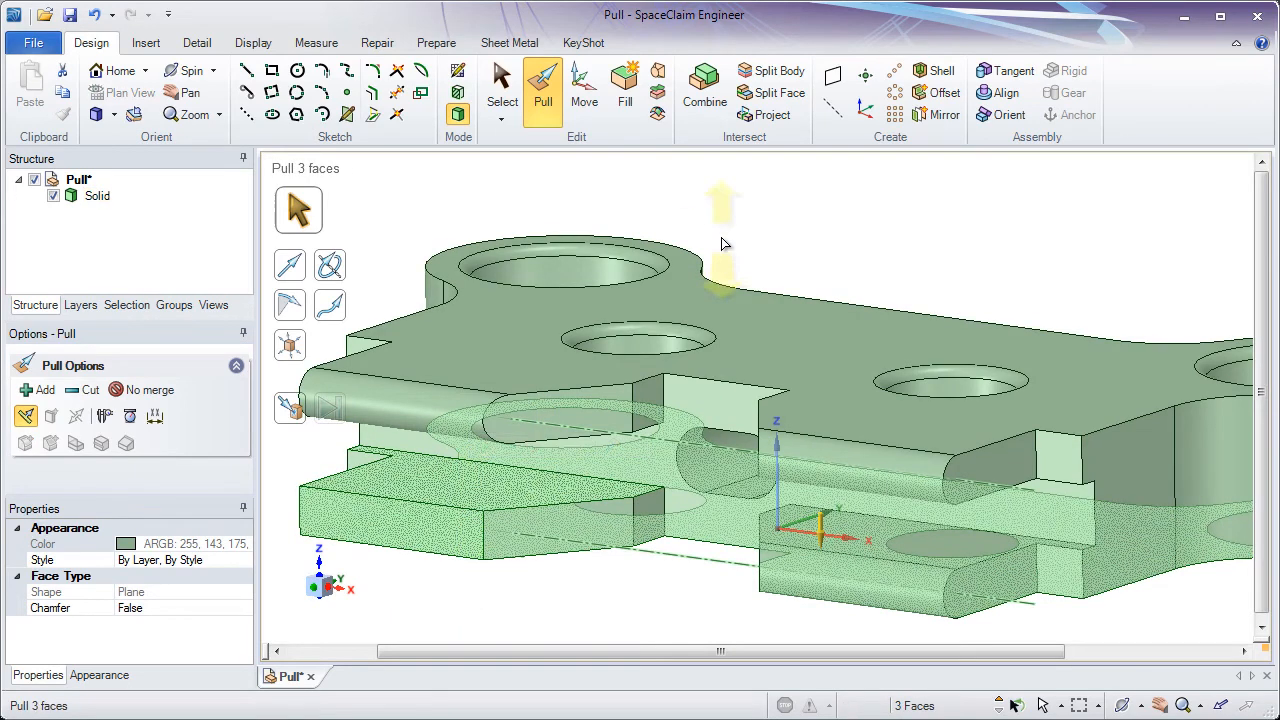
right_click(728, 203)
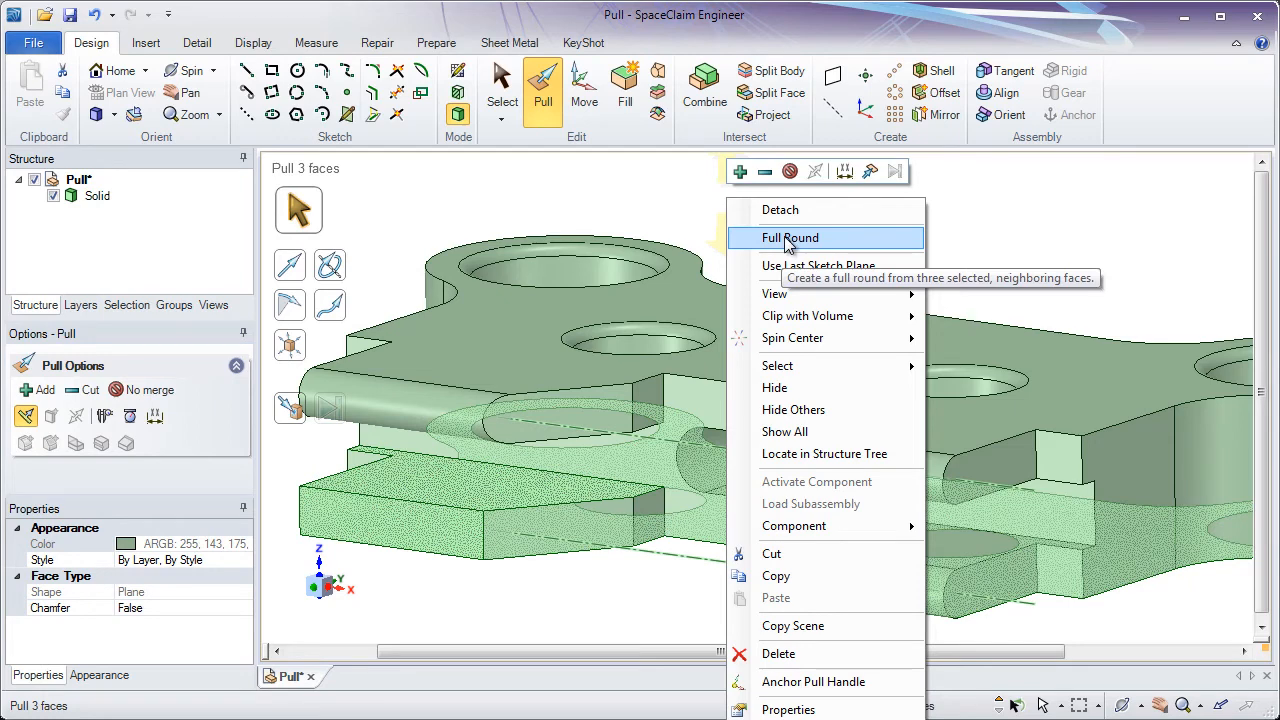
click(789, 240)
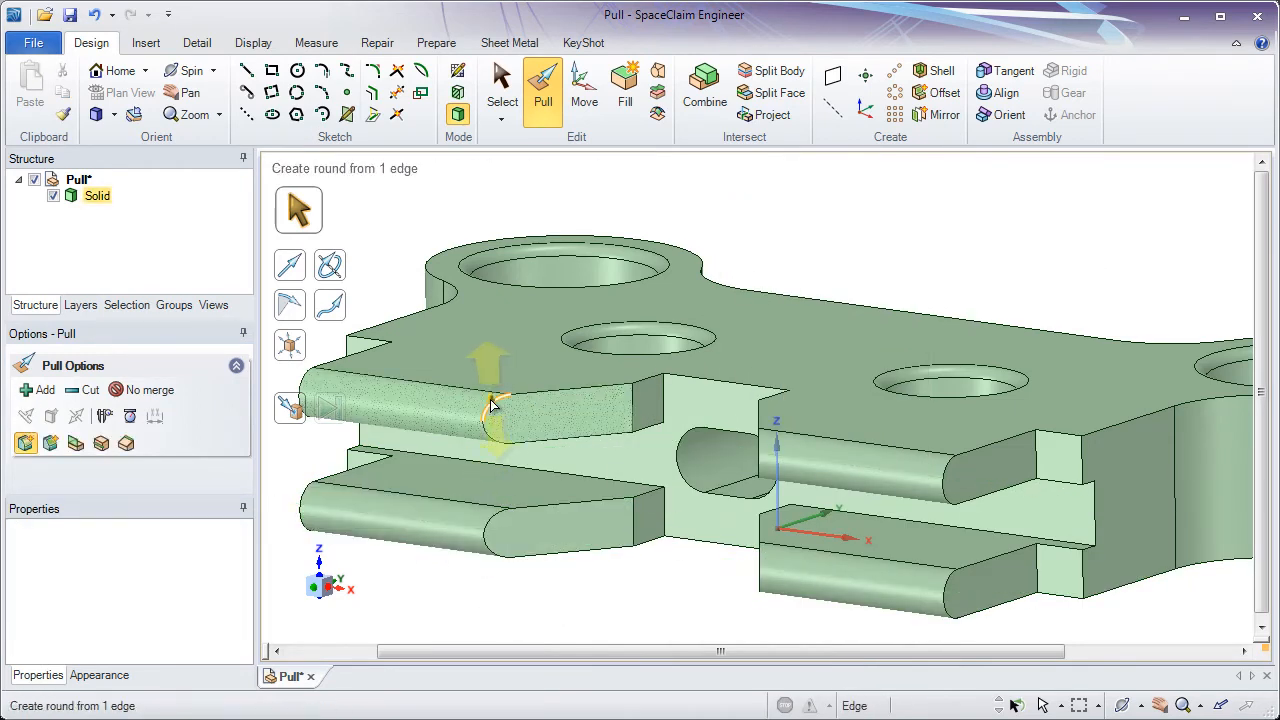
click(490, 462)
middle_drag(490, 462, 555, 553)
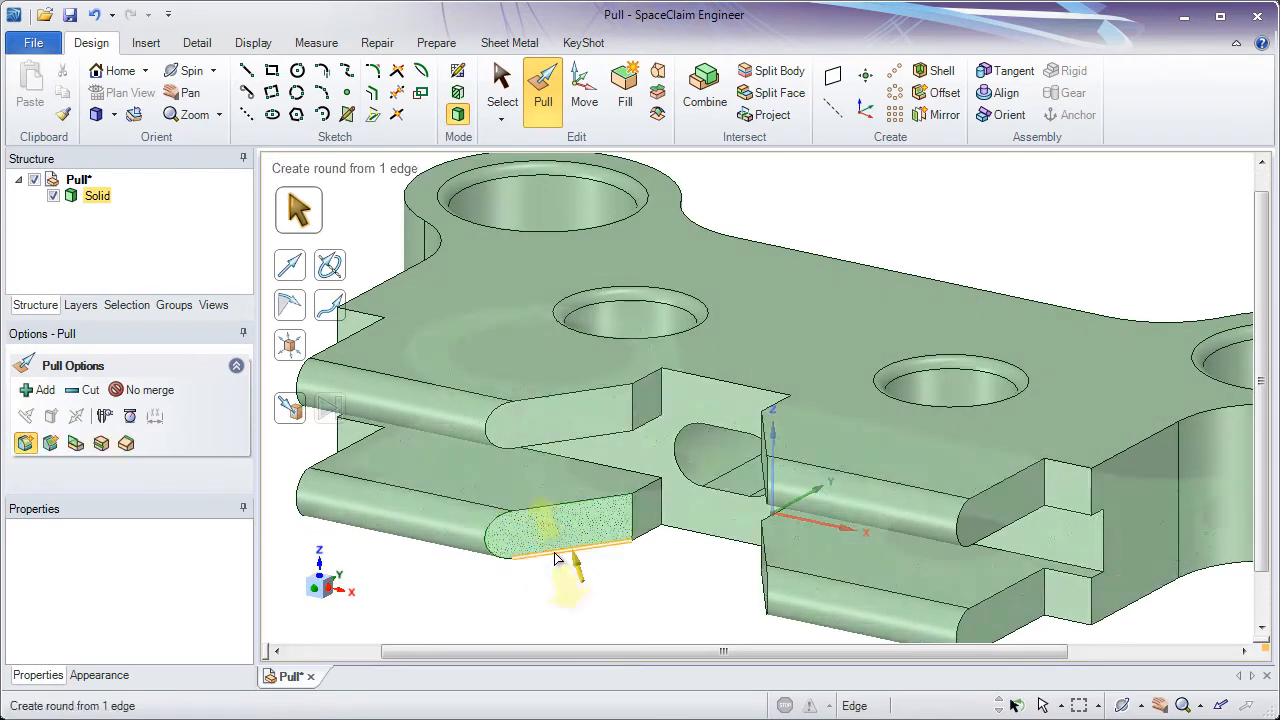
click(568, 558)
ctrl+middle_drag(579, 545, 554, 497)
middle_drag(554, 497, 567, 515)
- Select the plate's top outline edges, leaving out the two rounded tab edges, and round them with a 1 mm radius
click(938, 447)
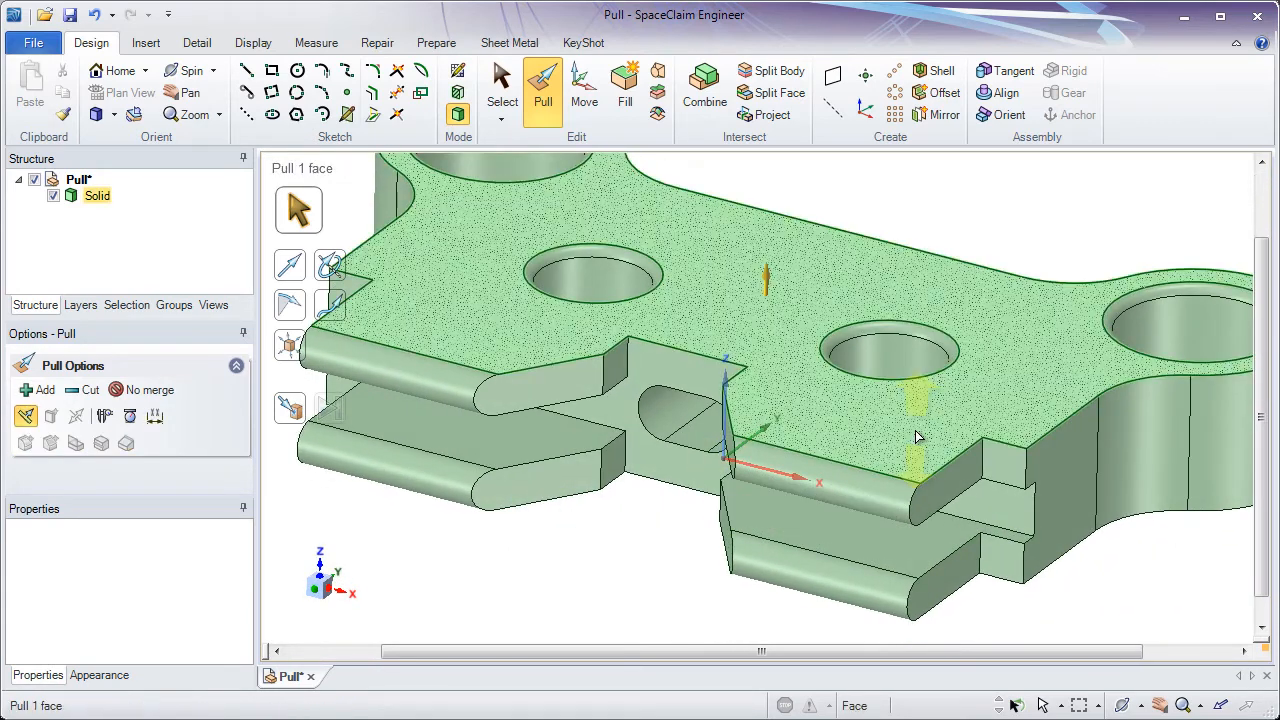
click(961, 453)
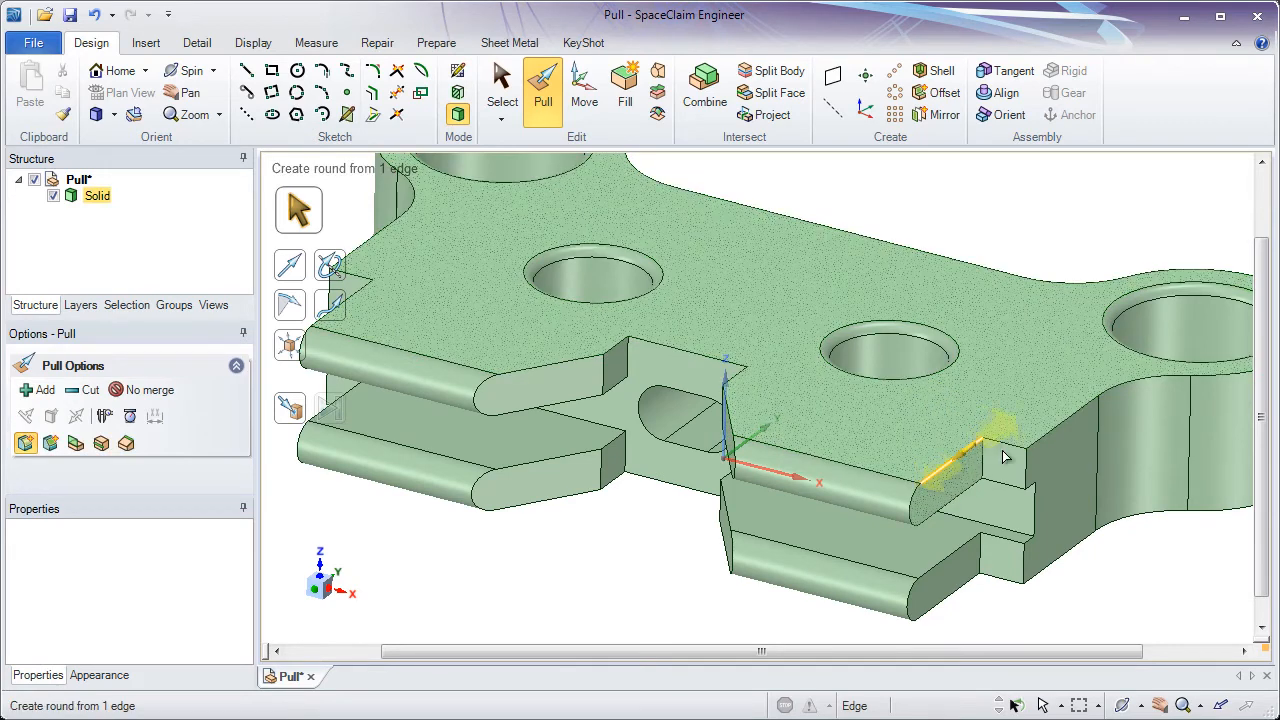
click(1054, 427)
ctrl+middle_drag(1054, 427, 1016, 459)
scroll(1016, 459, down, 1)
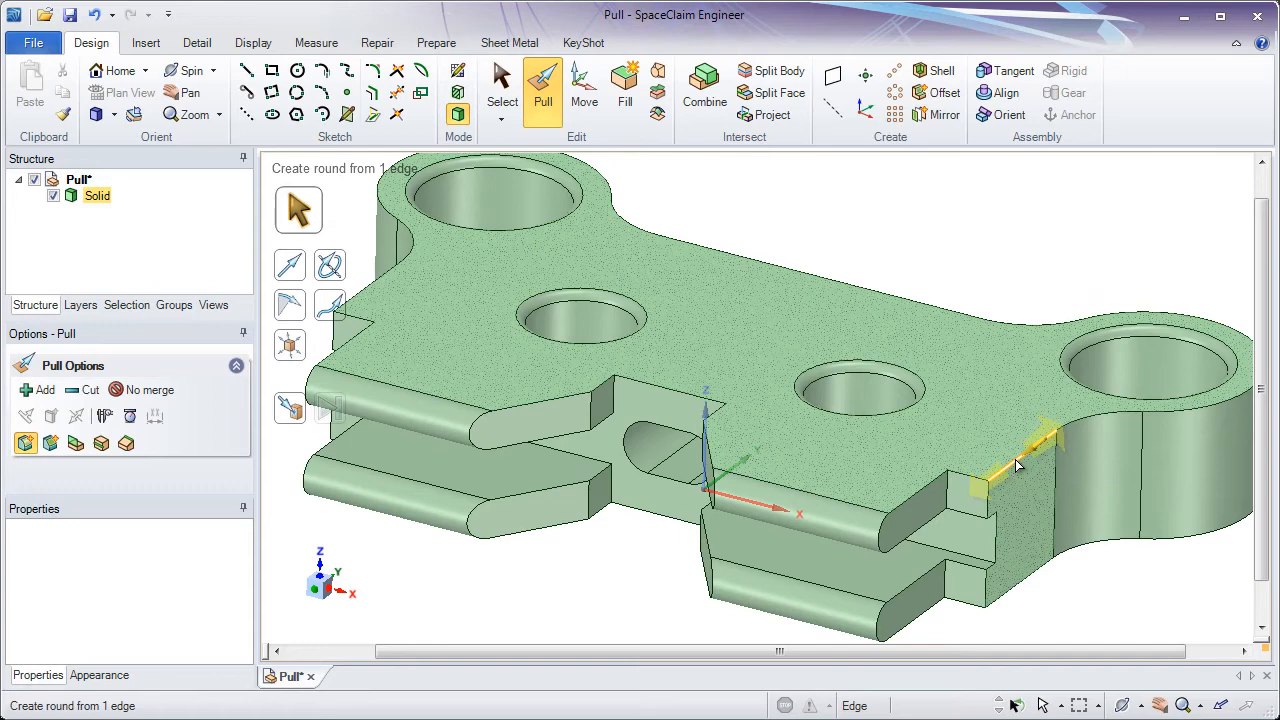
double_click(1016, 465)
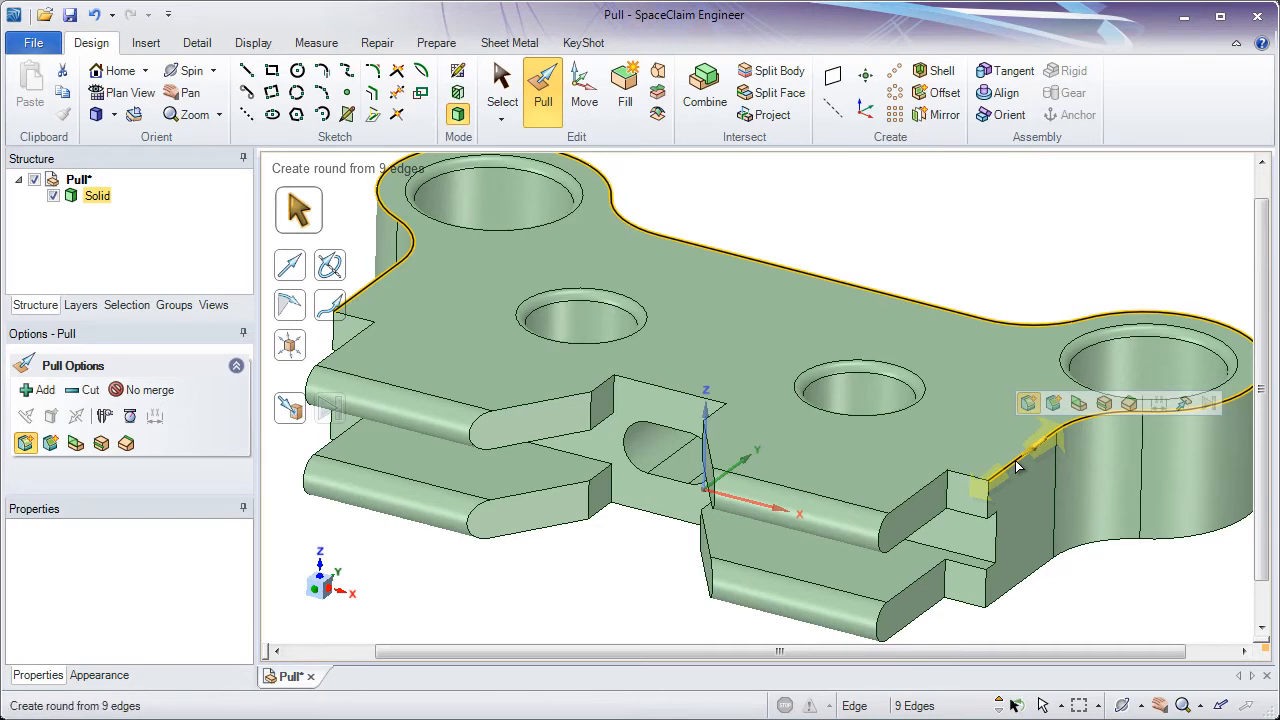
double_click(1016, 465)
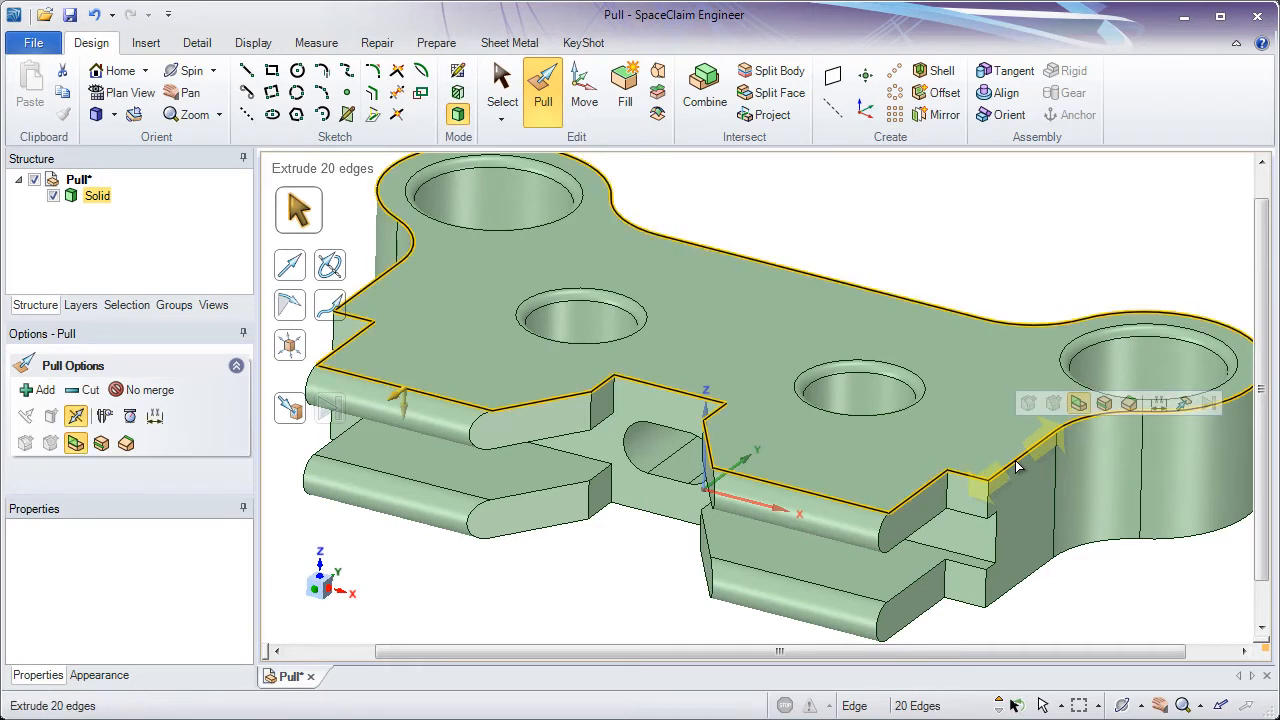
double_click(1016, 465)
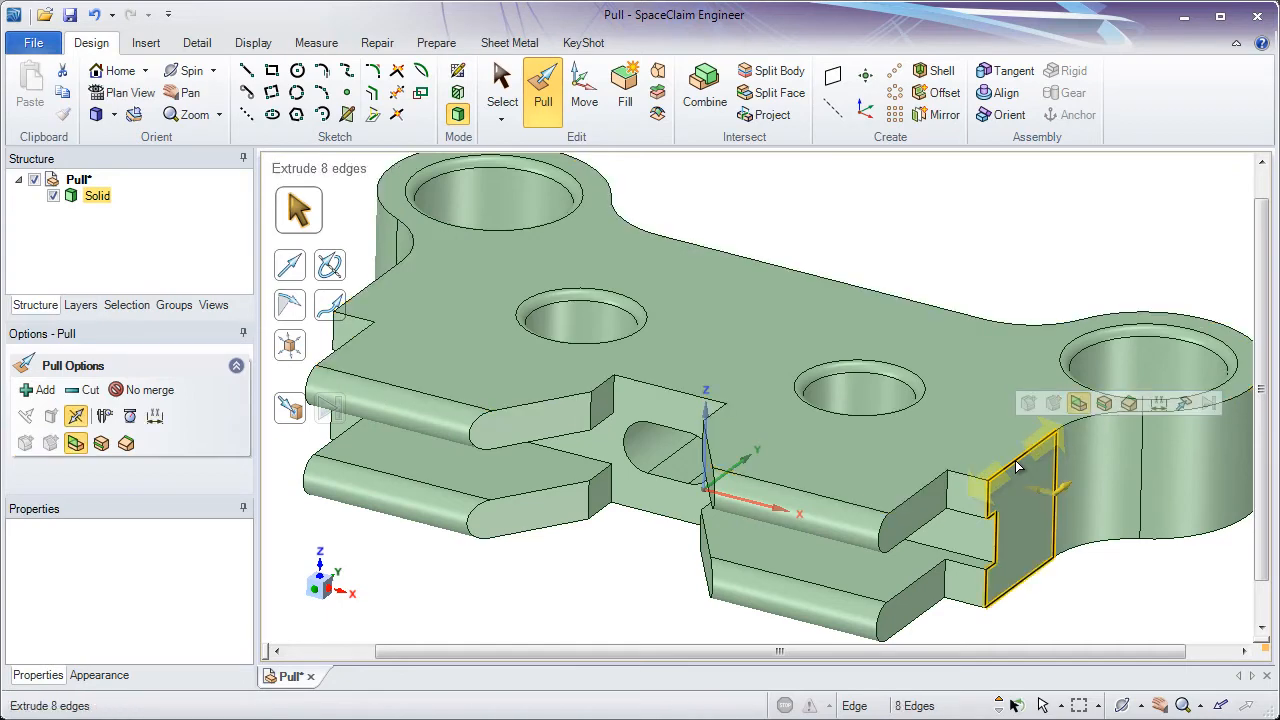
double_click(1016, 465)
double_click(1016, 465)
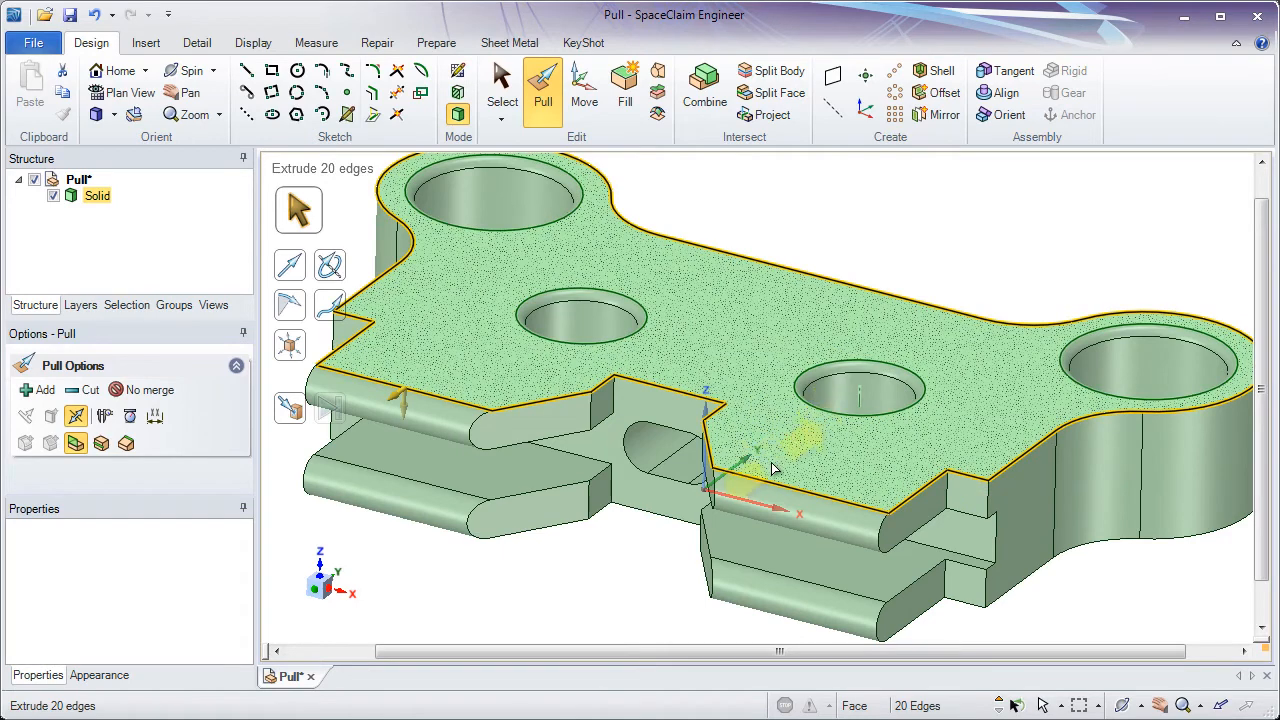
ctrl+click(469, 403)
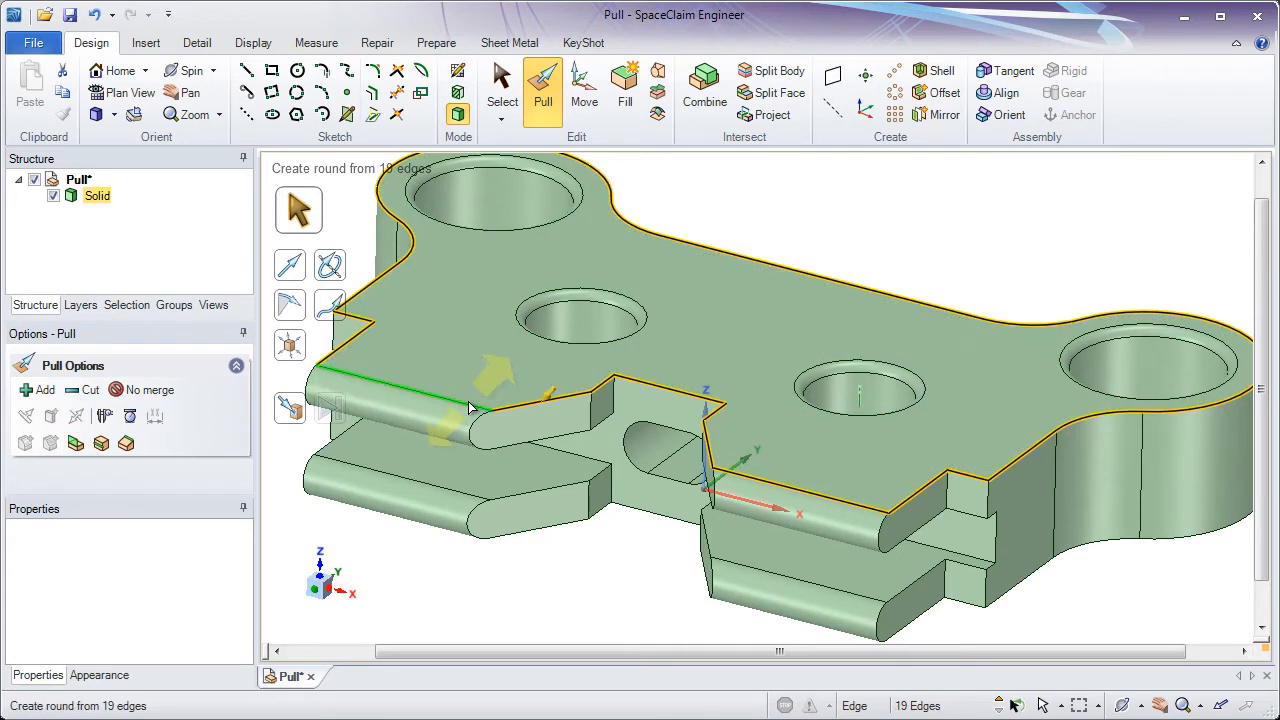
ctrl+click(760, 487)
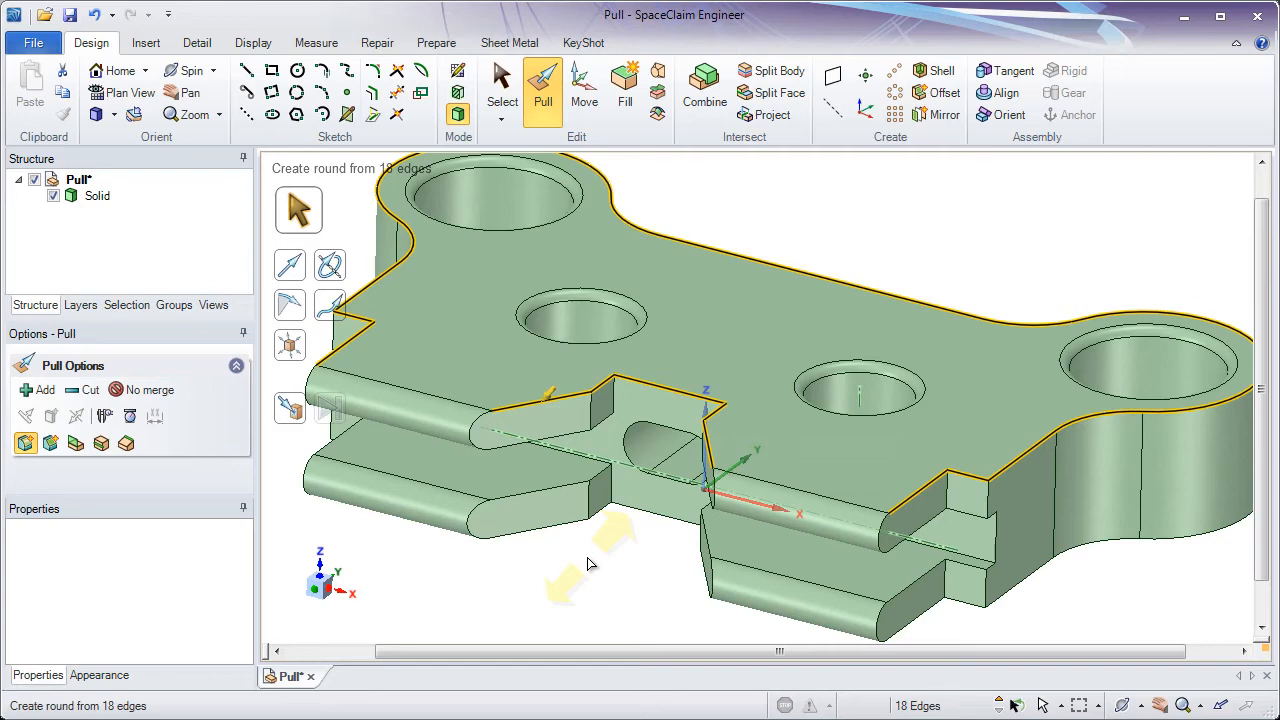
text(1)
key(Return)
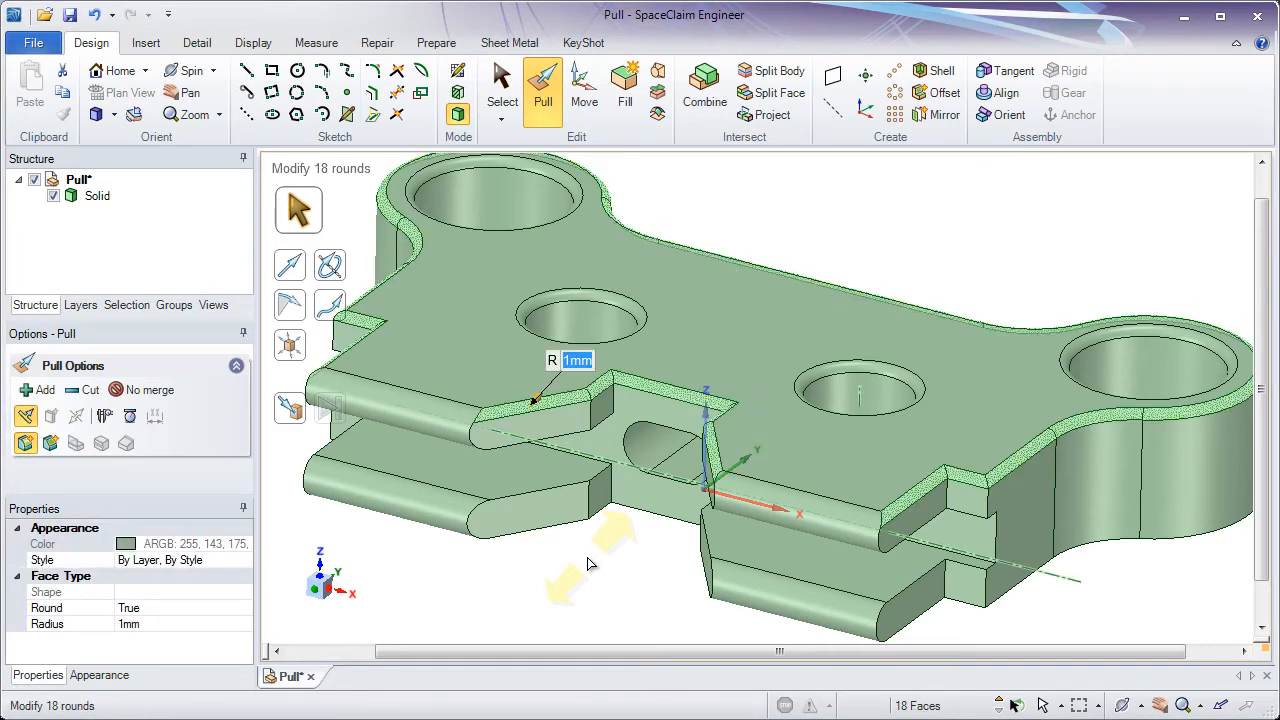
- Round the inner vertical corner edge of the notch beside the lower tab with a 2 mm radius
click(591, 556)
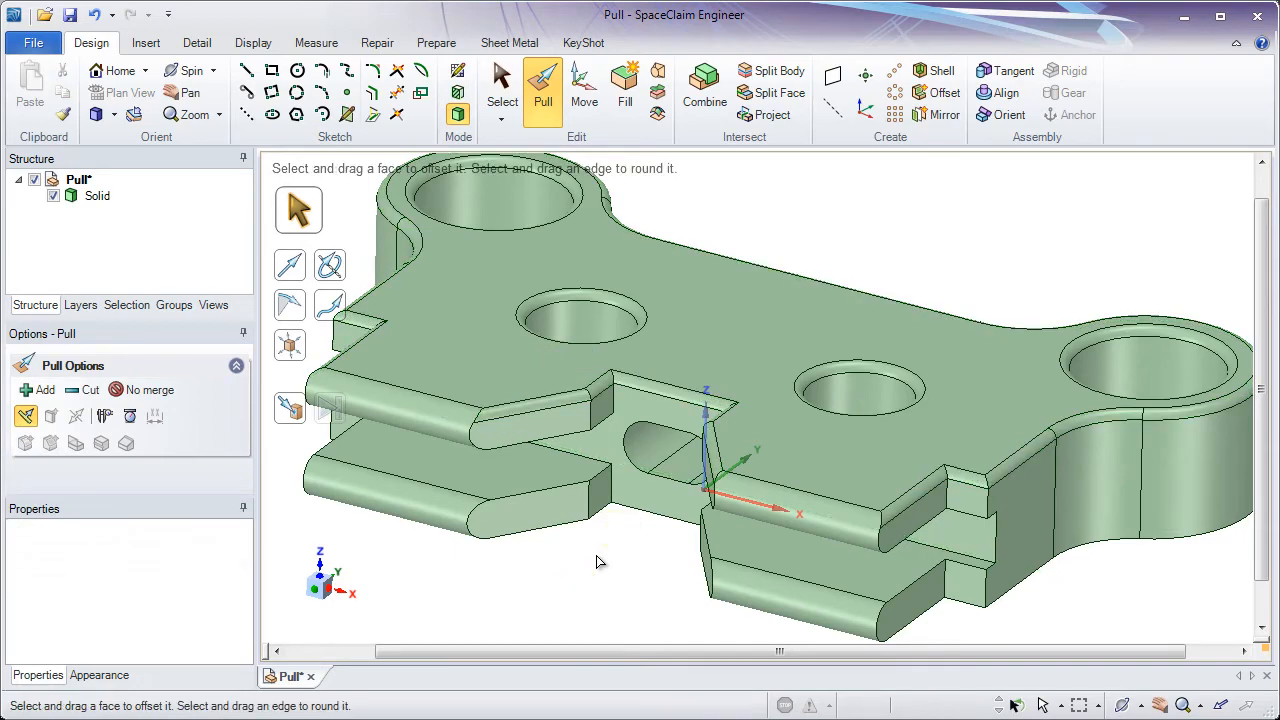
click(1005, 505)
scroll(988, 531, up, 6)
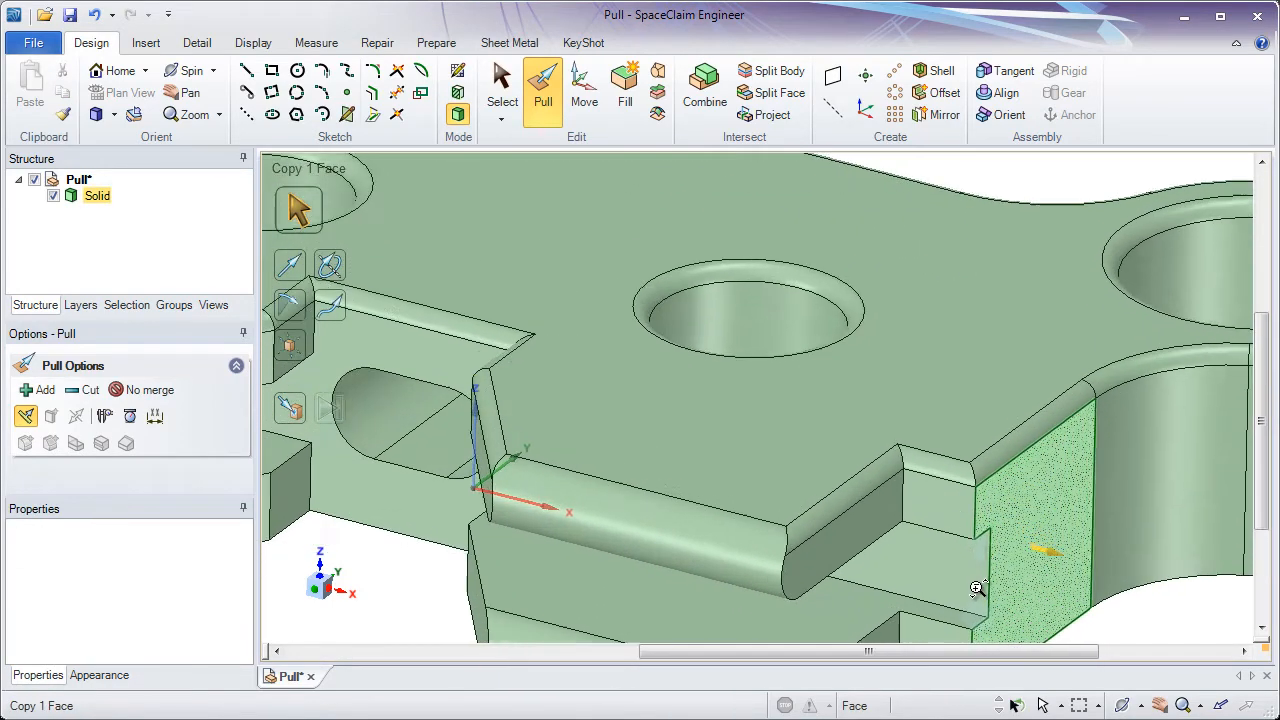
ctrl+middle_drag(968, 629, 880, 534)
click(836, 452)
ctrl+middle_drag(836, 452, 743, 428)
scroll(743, 428, up, 1)
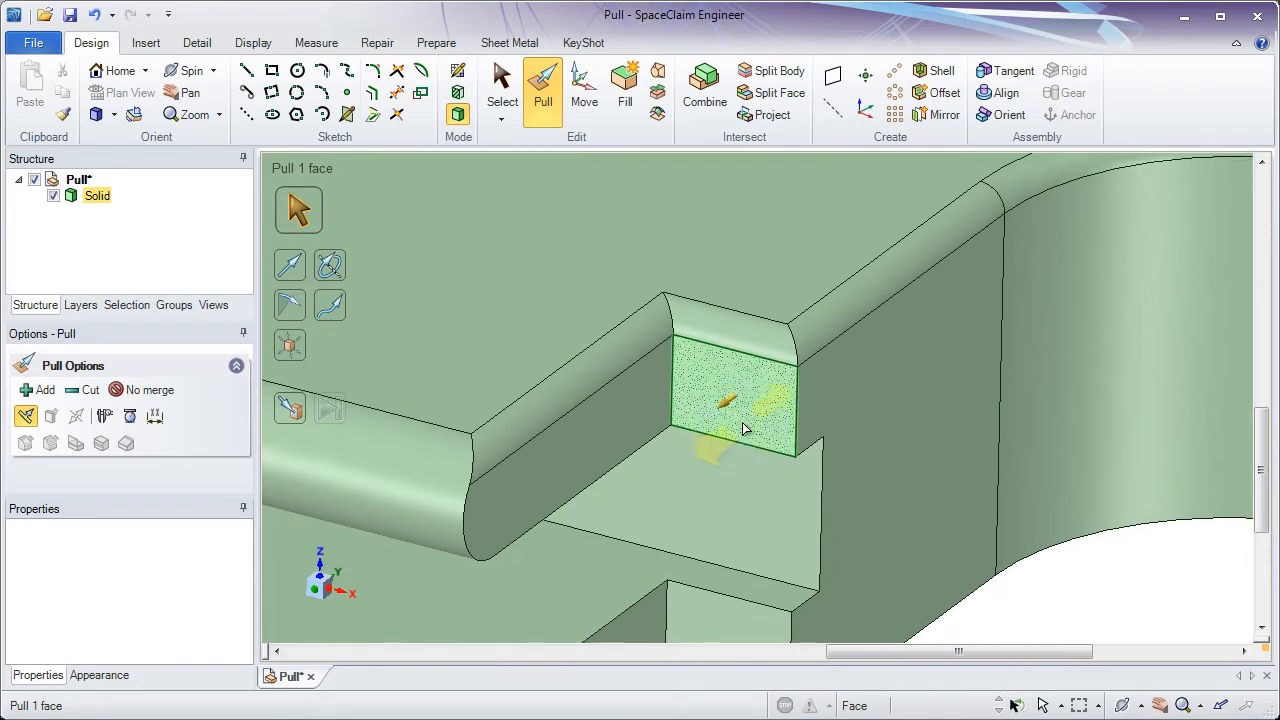
click(672, 395)
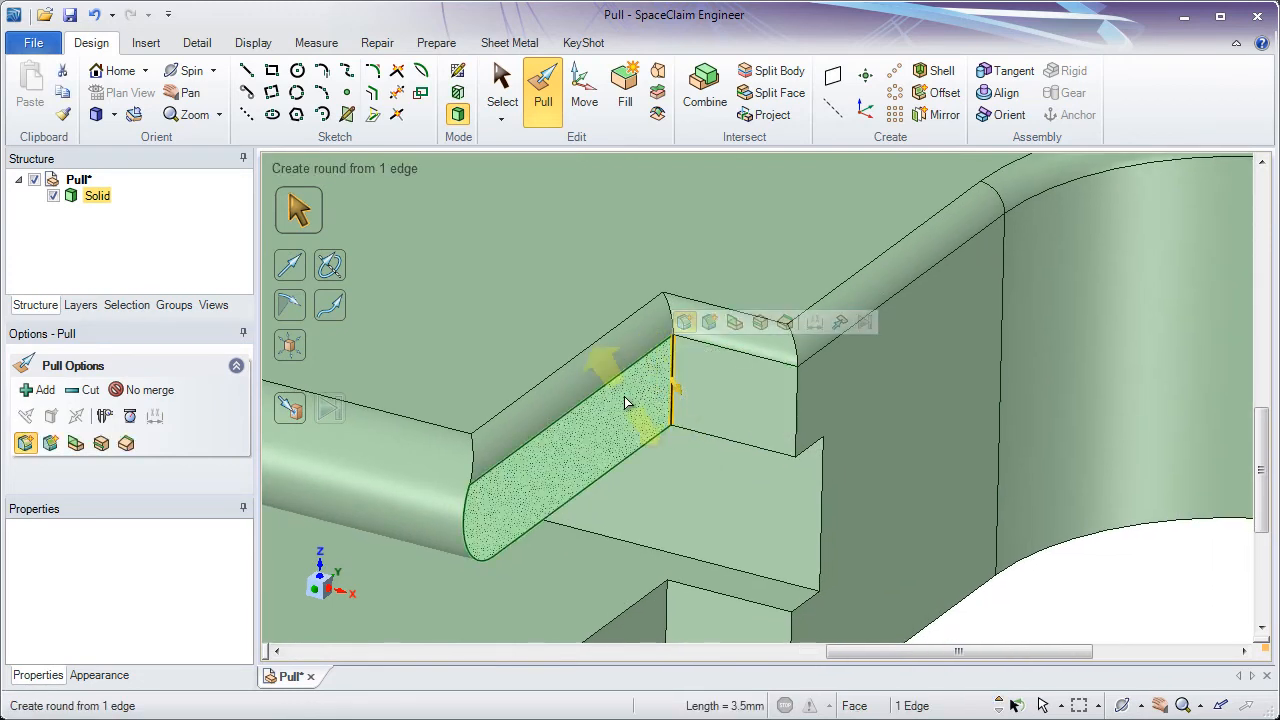
drag(631, 398, 673, 428)
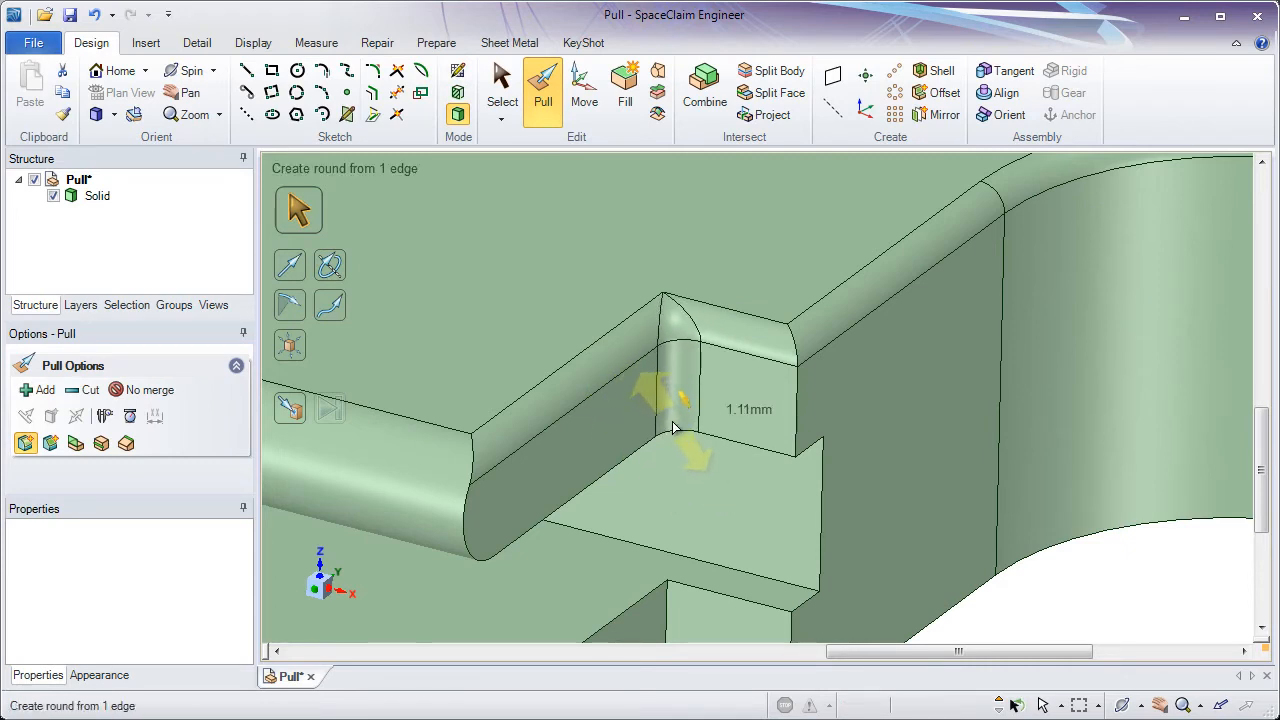
key(Escape)
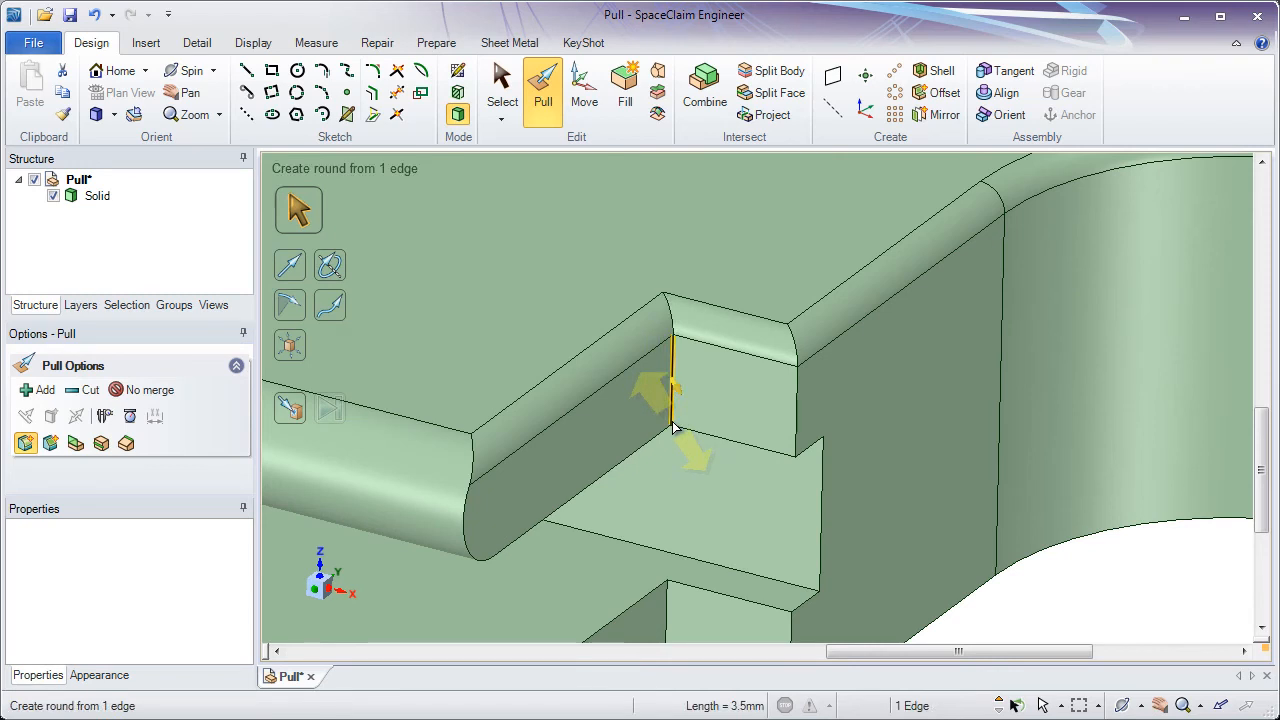
double_click(671, 357)
drag(673, 361, 687, 398)
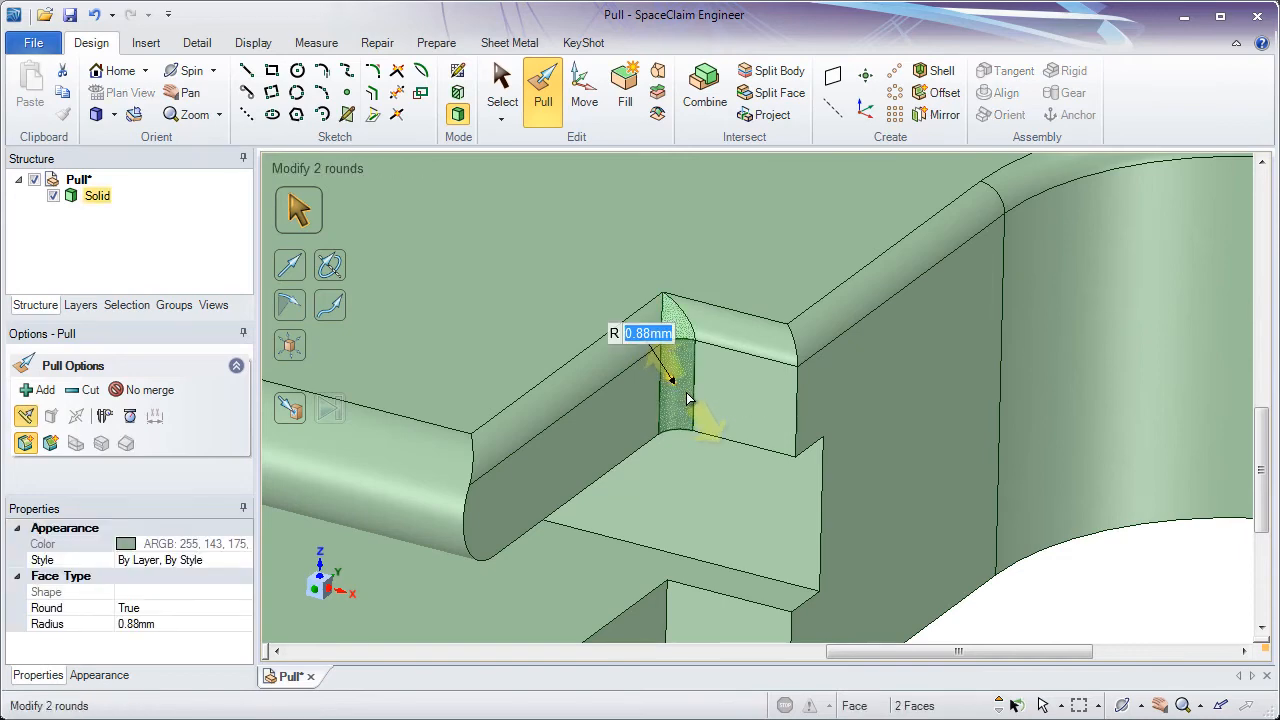
text(2)
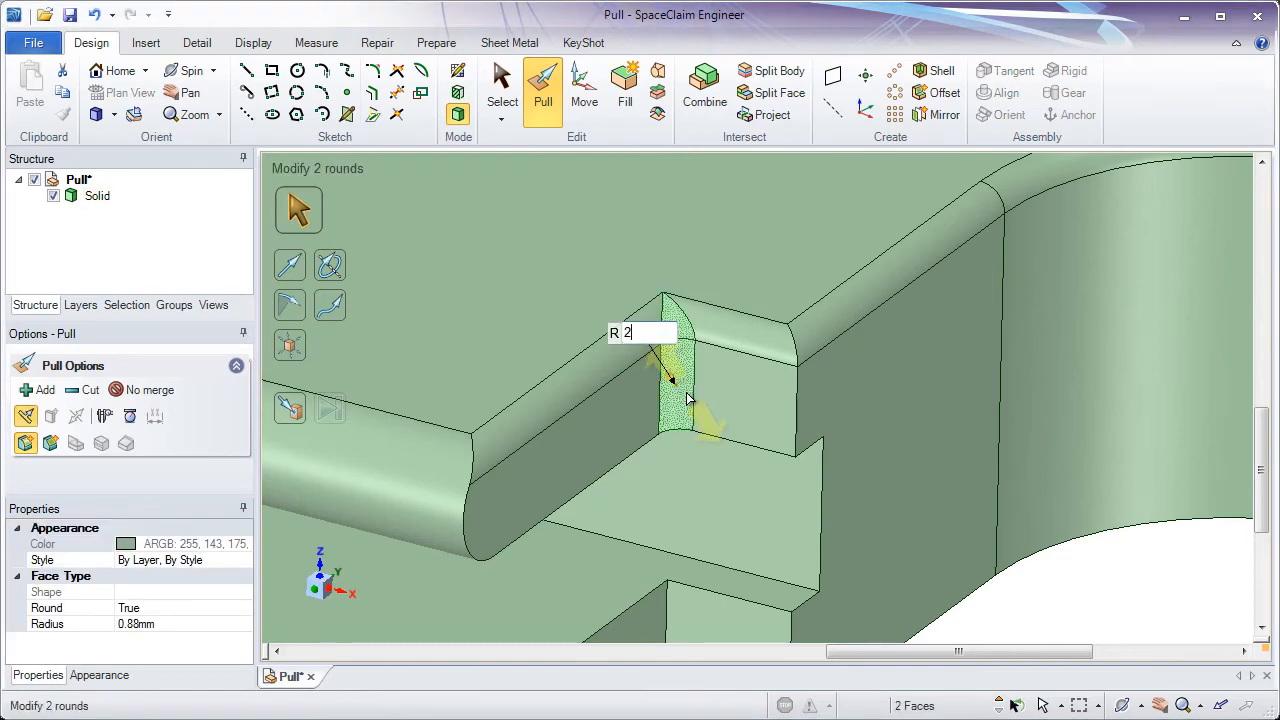
key(Return)
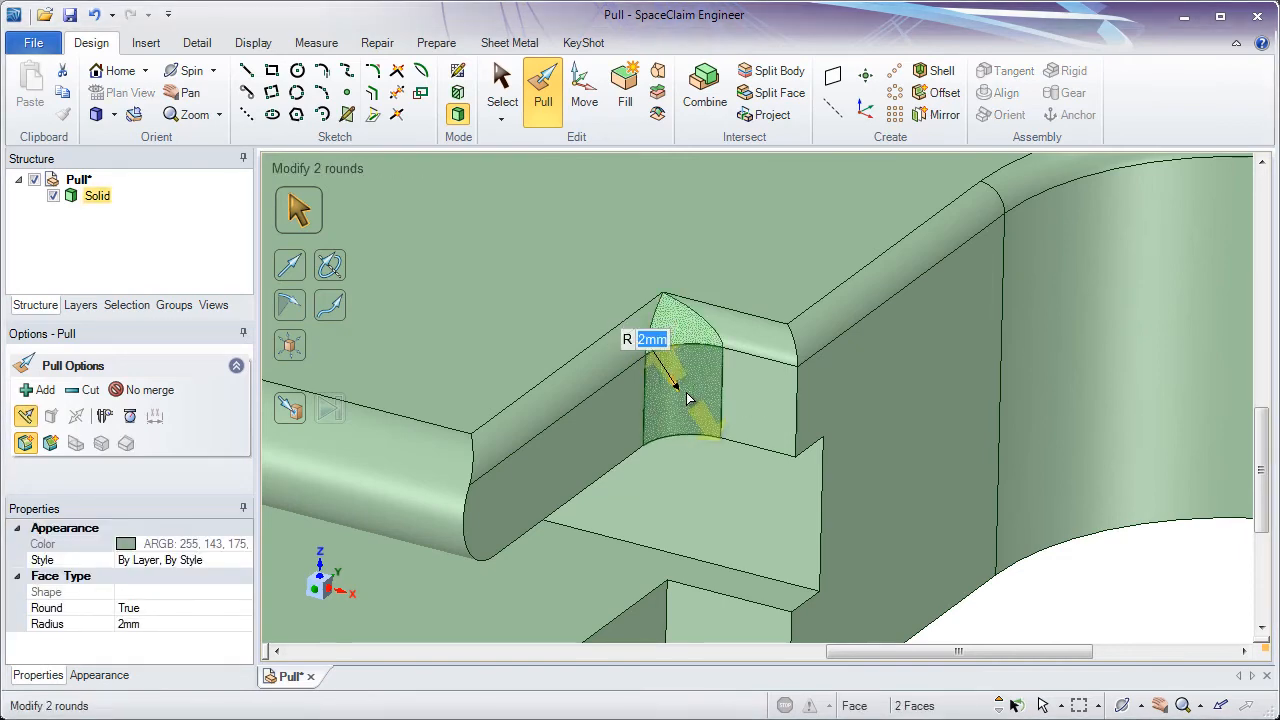
- Round the opposite vertical corner edge of the same notch with a 2 mm radius
click(798, 416)
drag(784, 440, 755, 392)
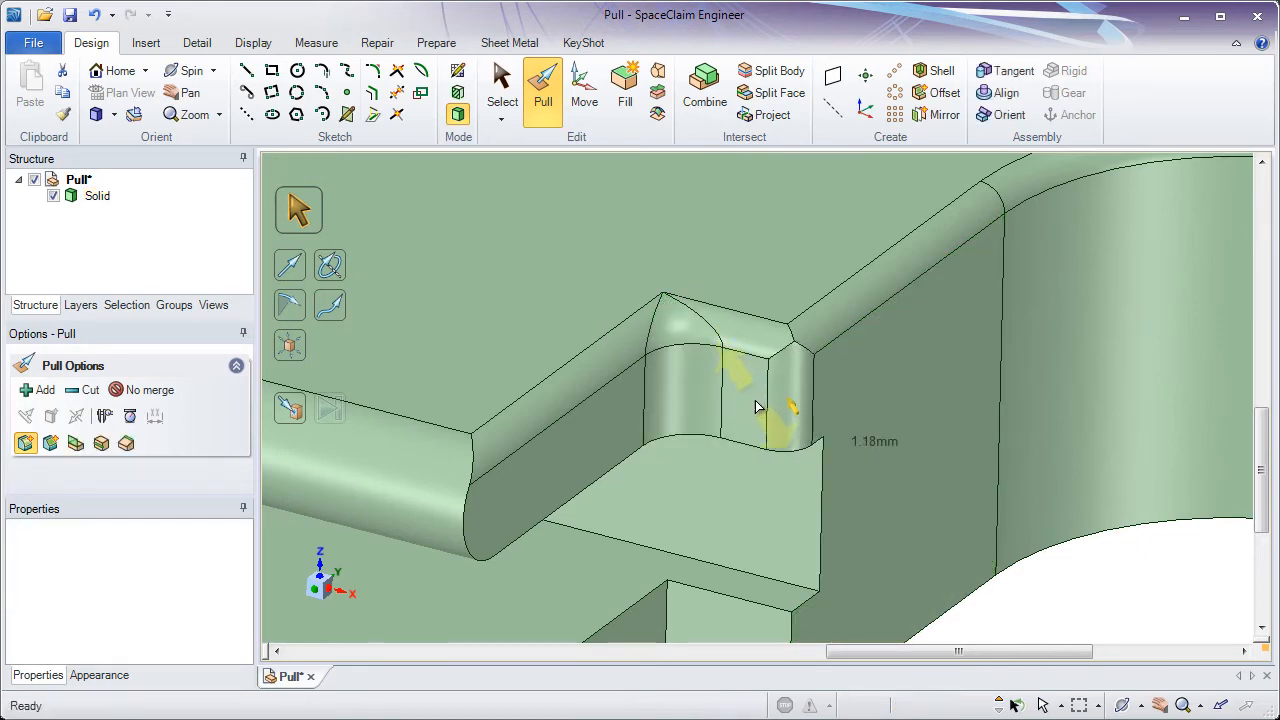
key(Escape)
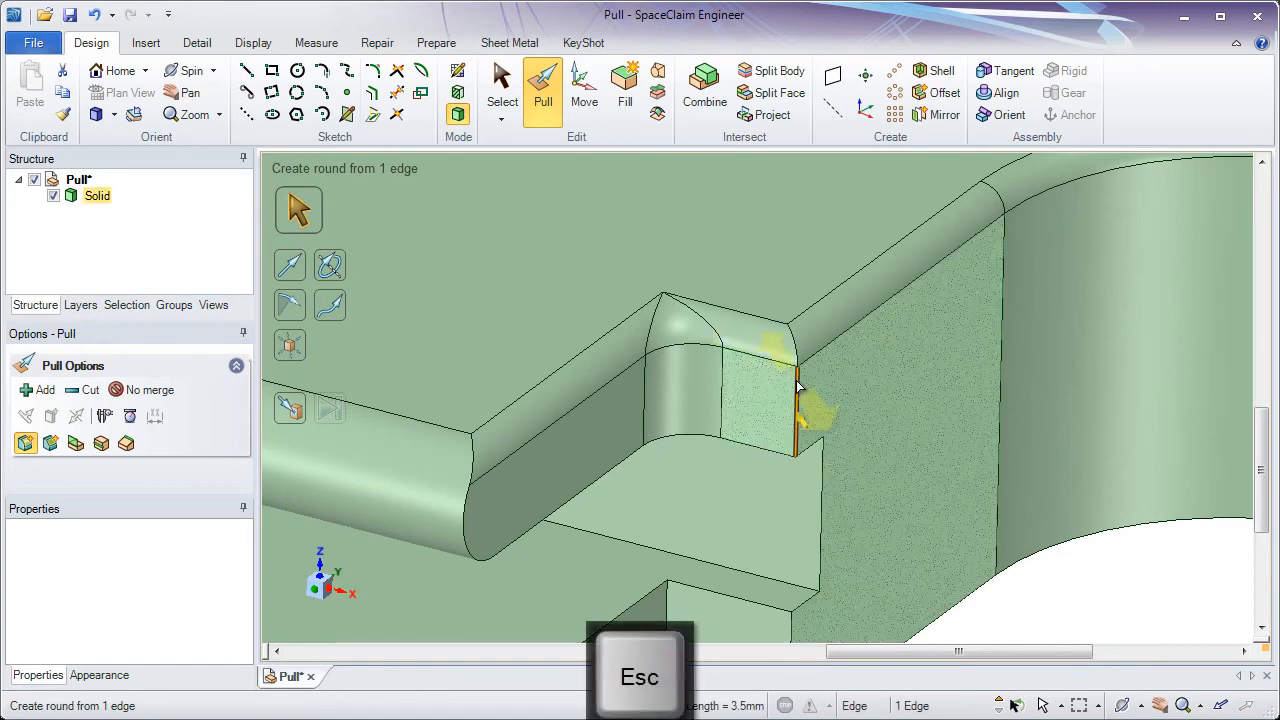
double_click(798, 386)
drag(798, 386, 757, 350)
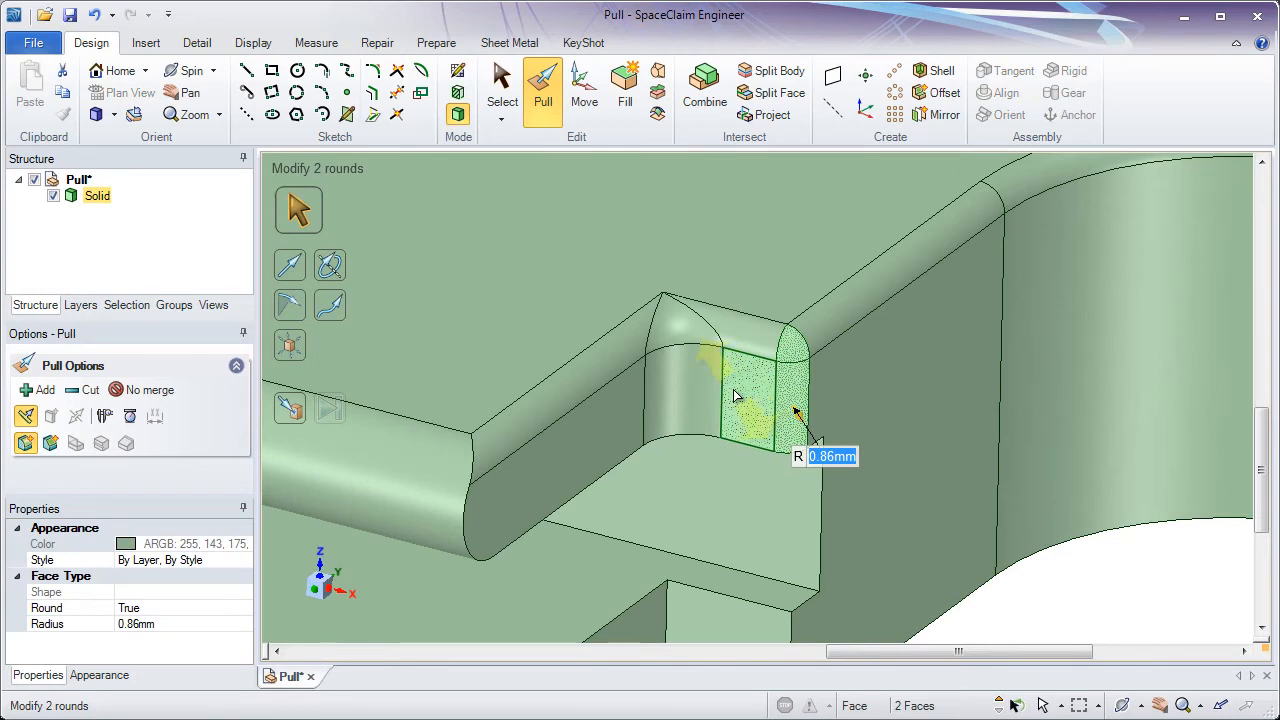
text(2)
key(Return)
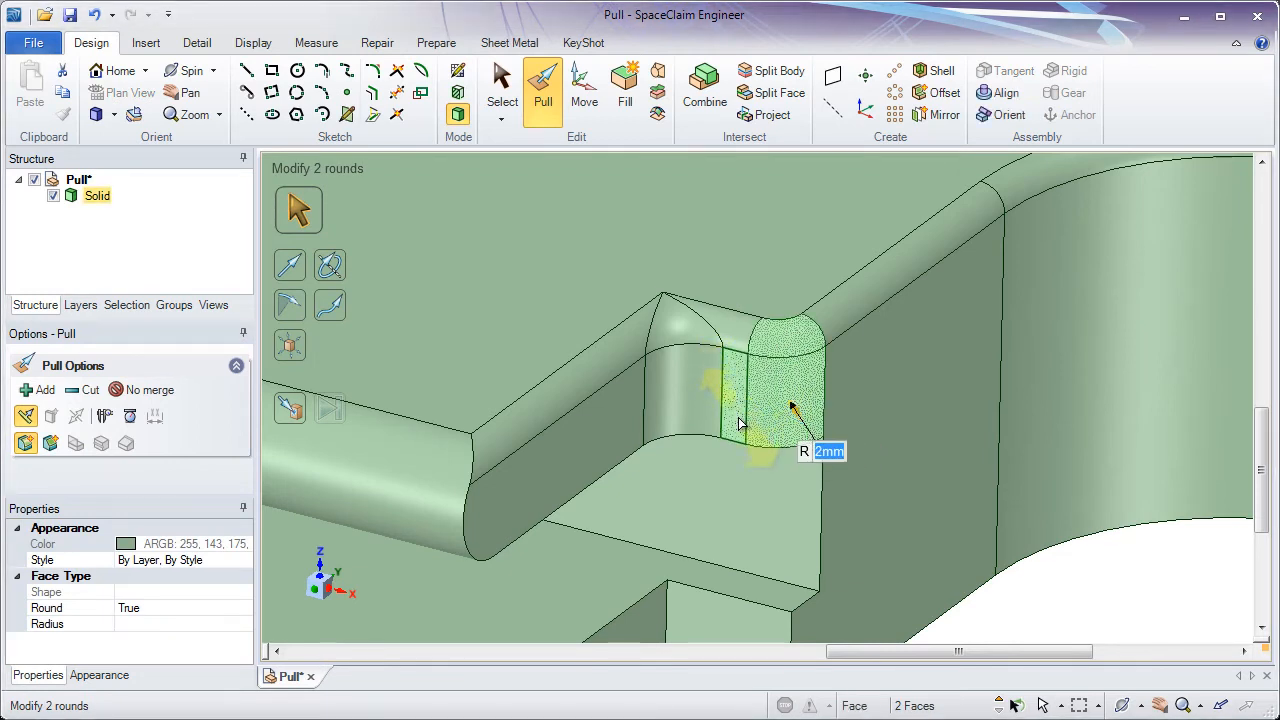
- Change the notch's top corner blend to Sweep Around Corner
click(680, 340)
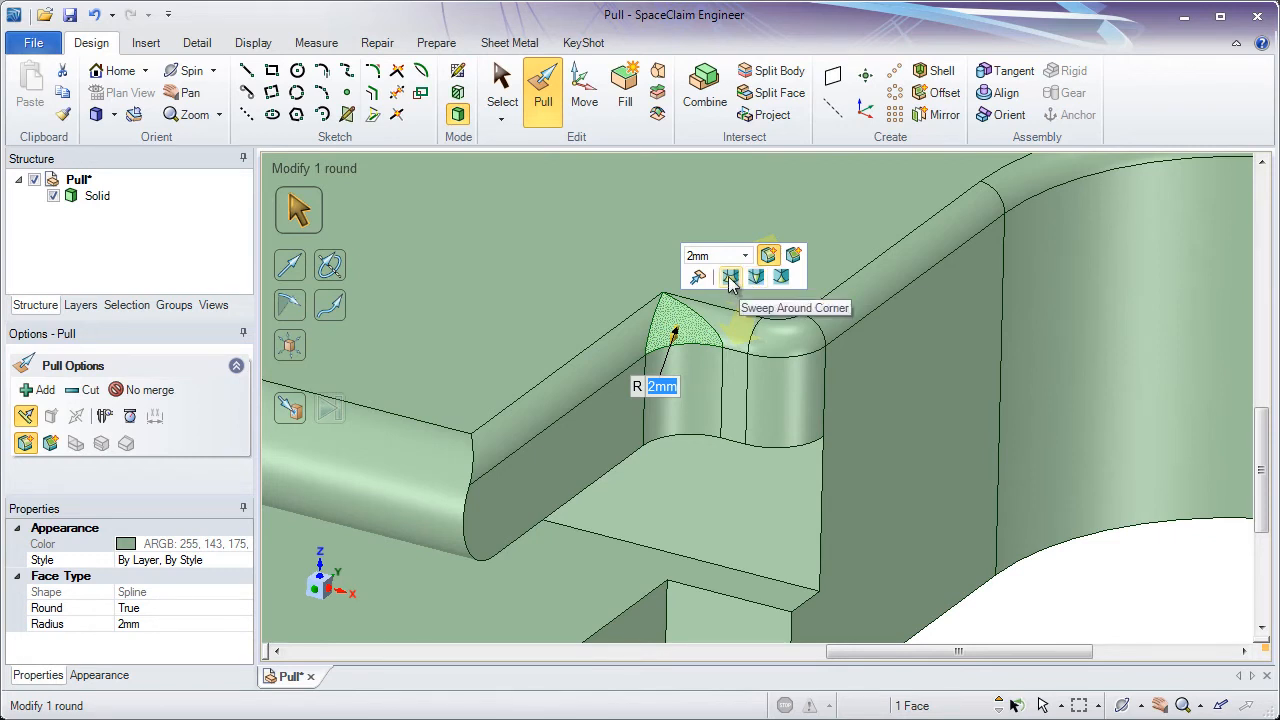
click(731, 282)
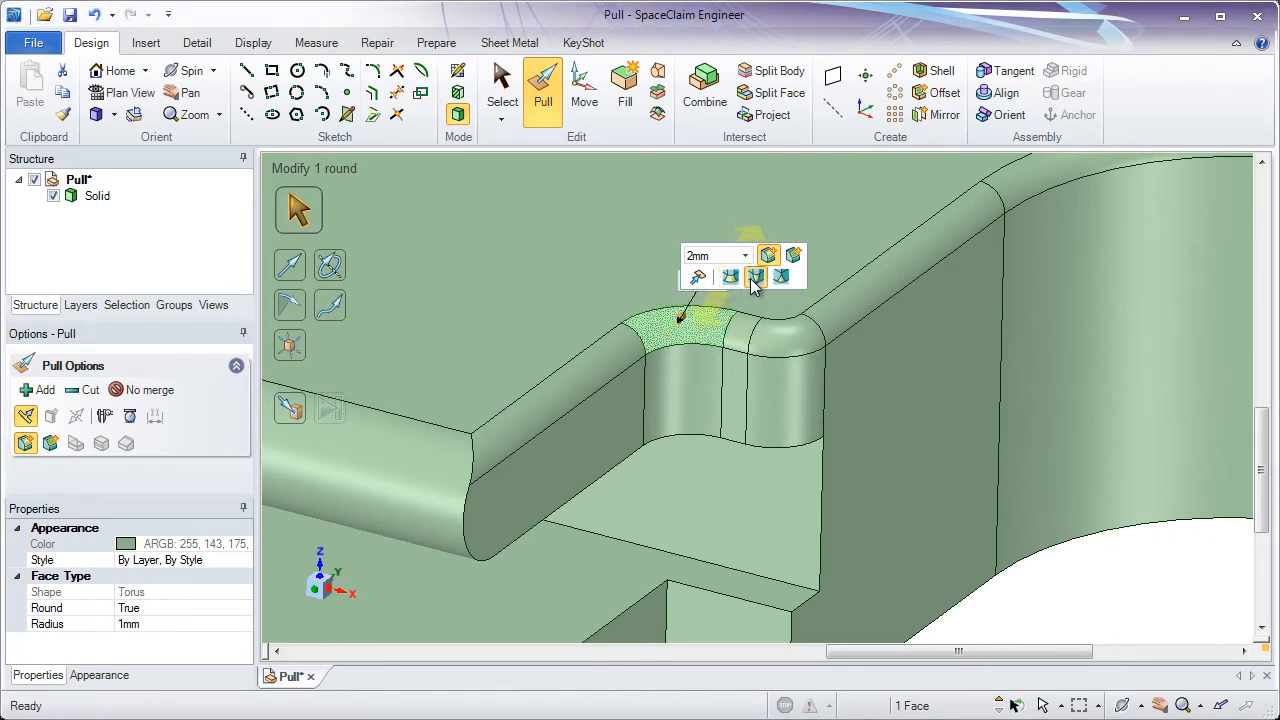
click(752, 279)
click(732, 278)
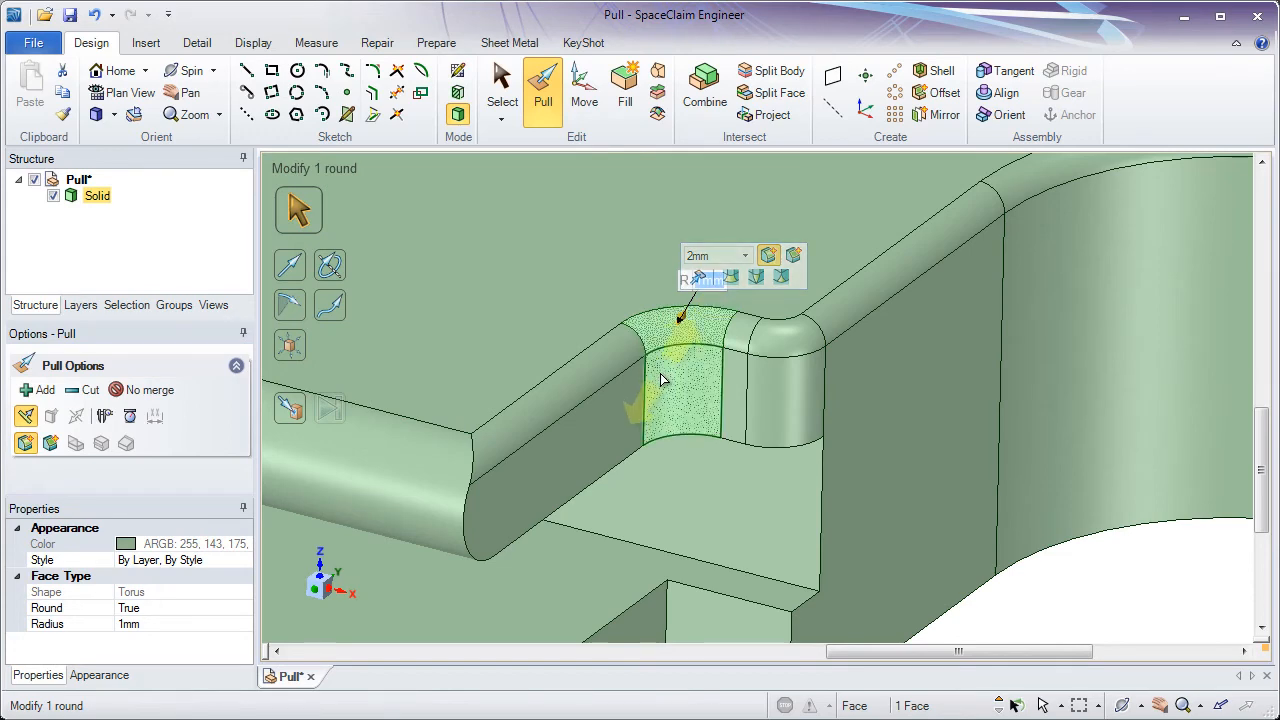
- Select the eight vertical corner edges of the notches on the underside and round them with a 2 mm radius
ctrl+middle_drag(657, 383, 624, 244)
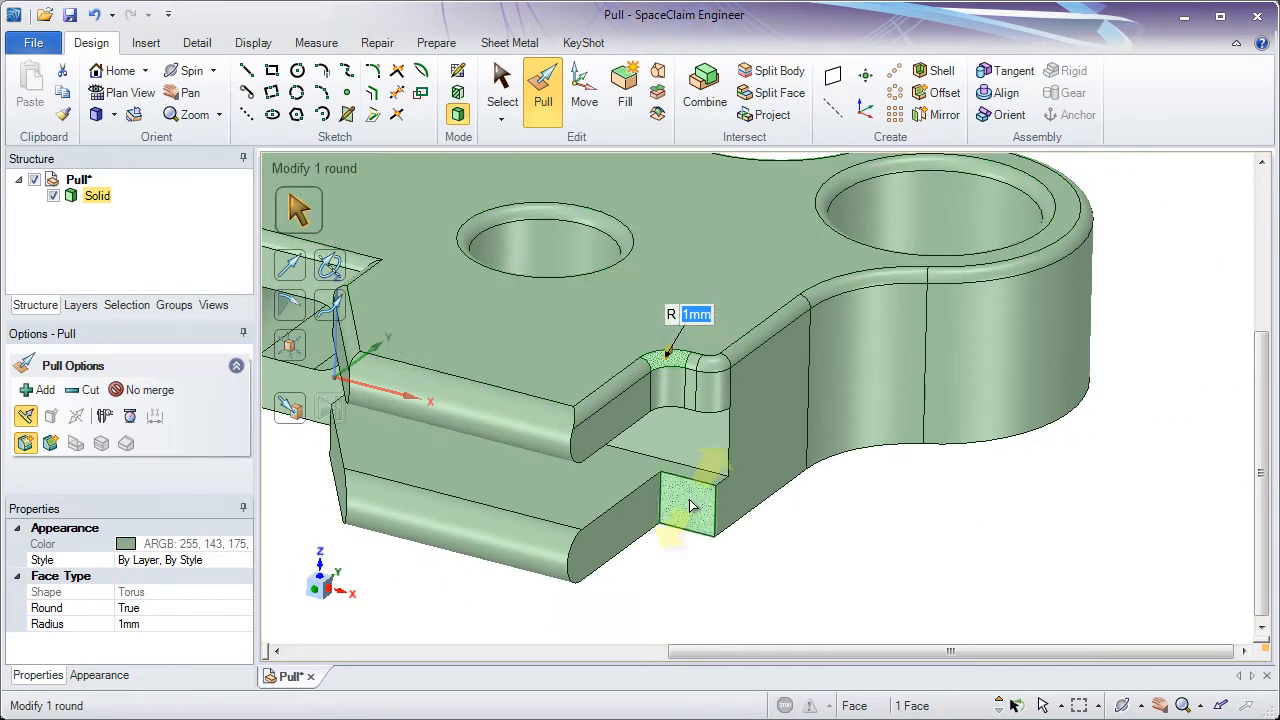
click(683, 559)
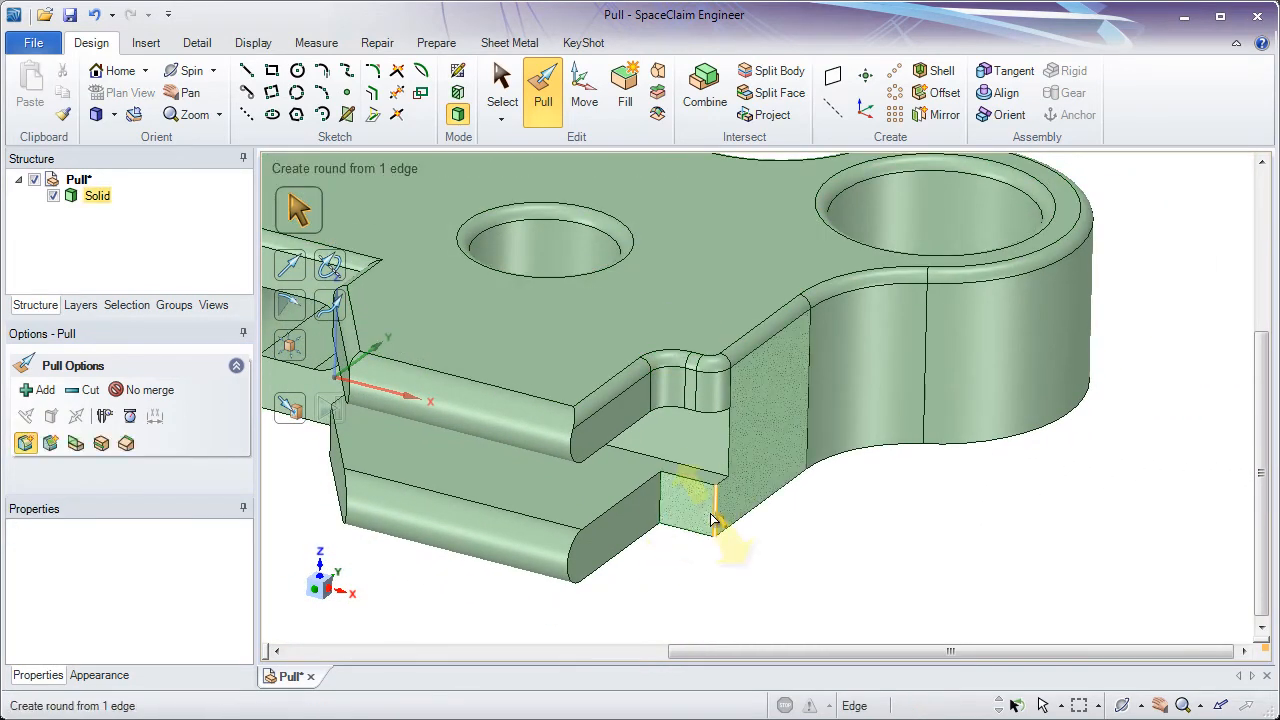
click(714, 519)
ctrl+click(662, 514)
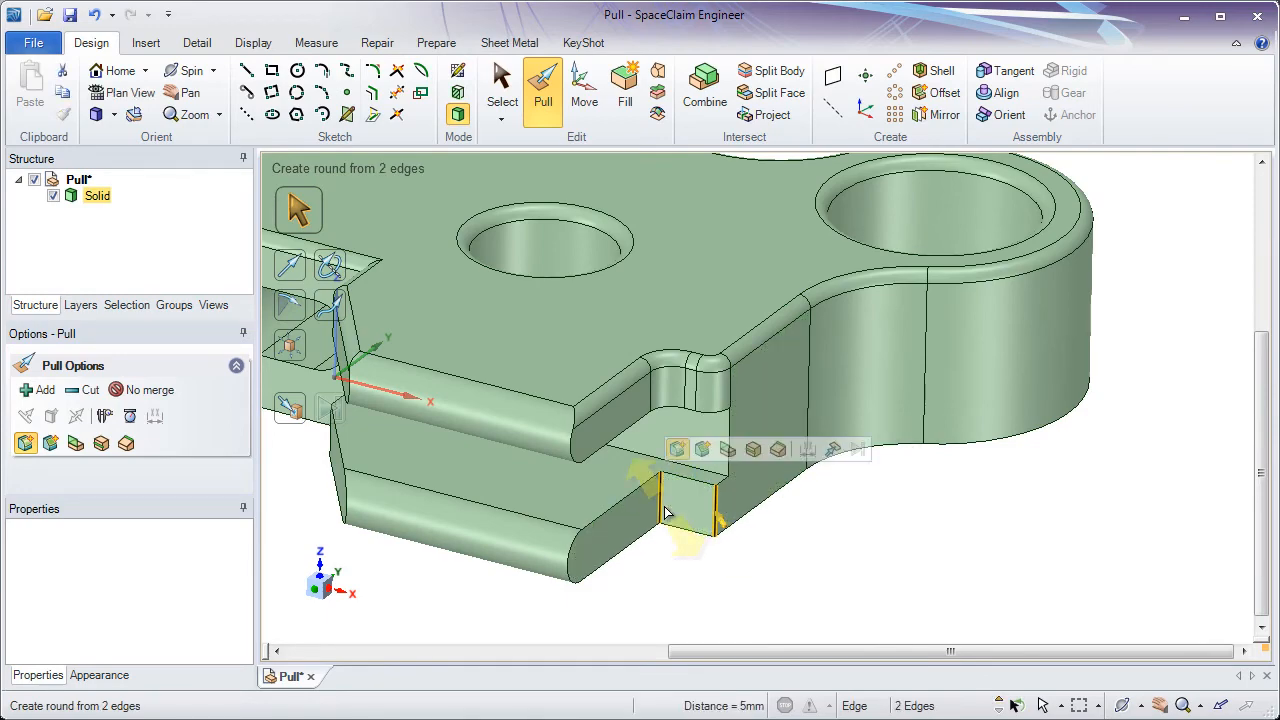
middle_drag(662, 514, 665, 452)
ctrl+click(515, 460)
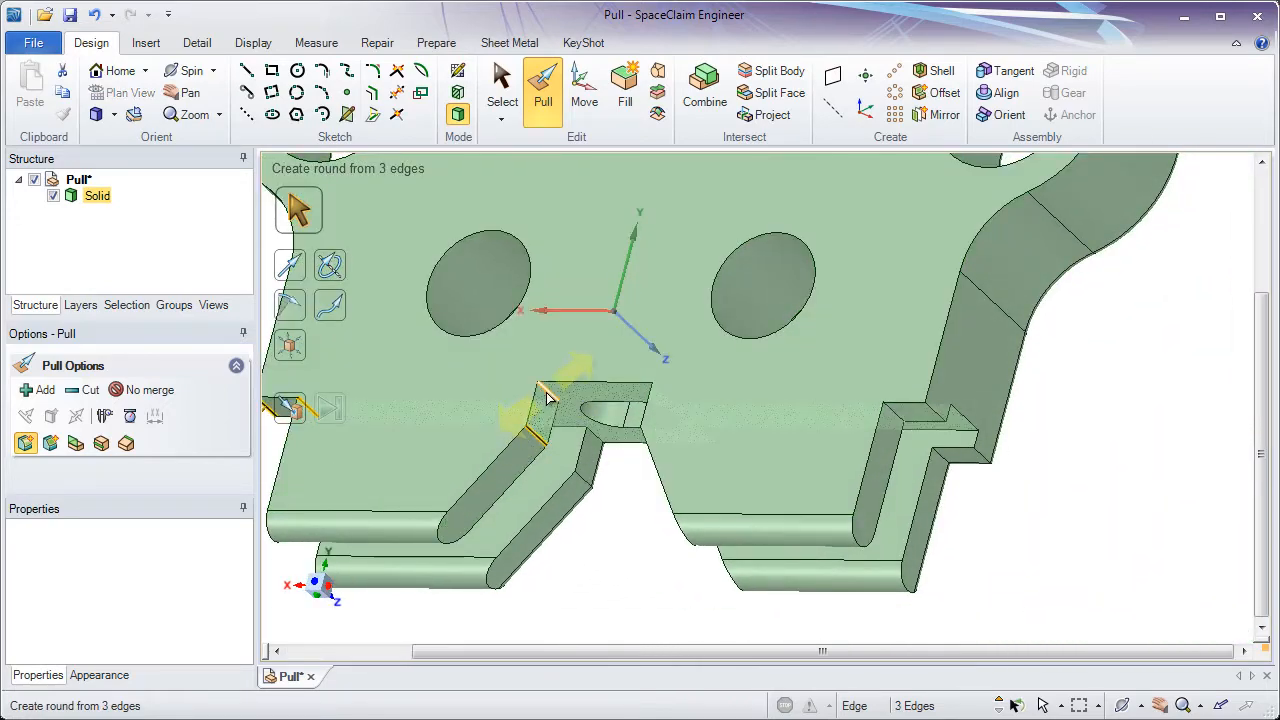
ctrl+click(547, 397)
middle_drag(547, 397, 694, 360)
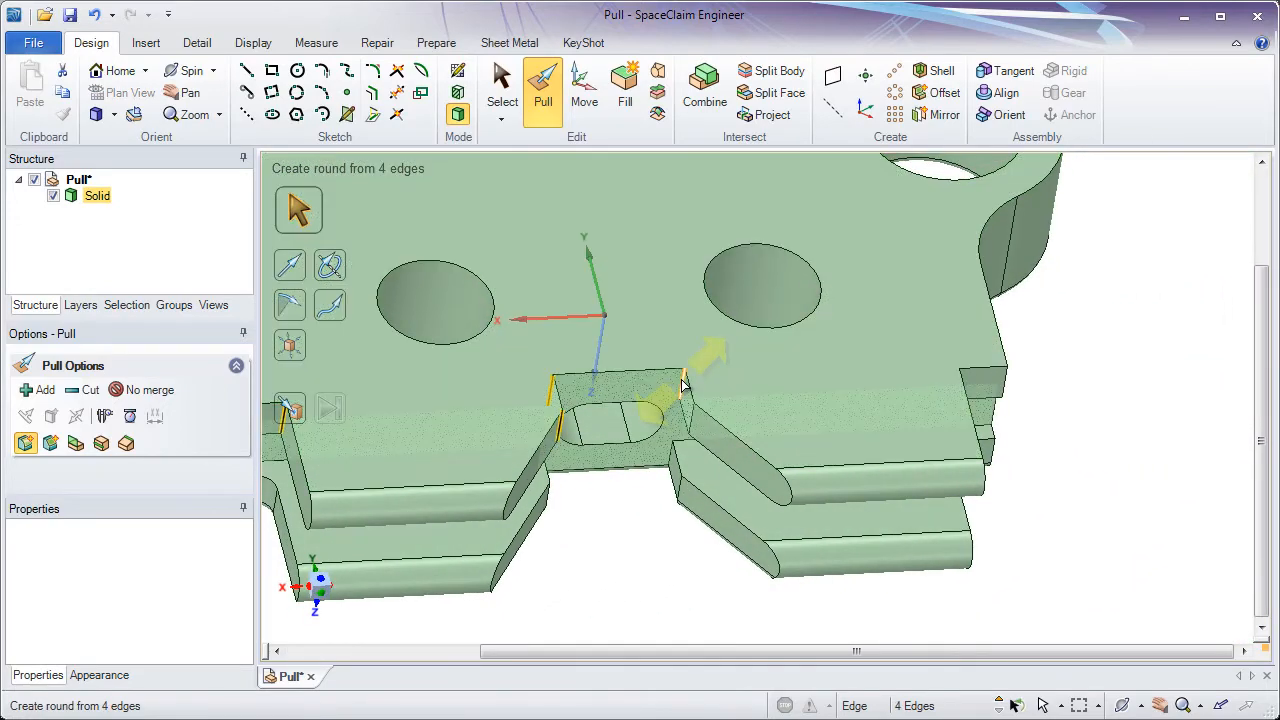
ctrl+click(689, 404)
ctrl+click(691, 419)
middle_drag(986, 406, 848, 386)
ctrl+click(925, 385)
ctrl+click(985, 377)
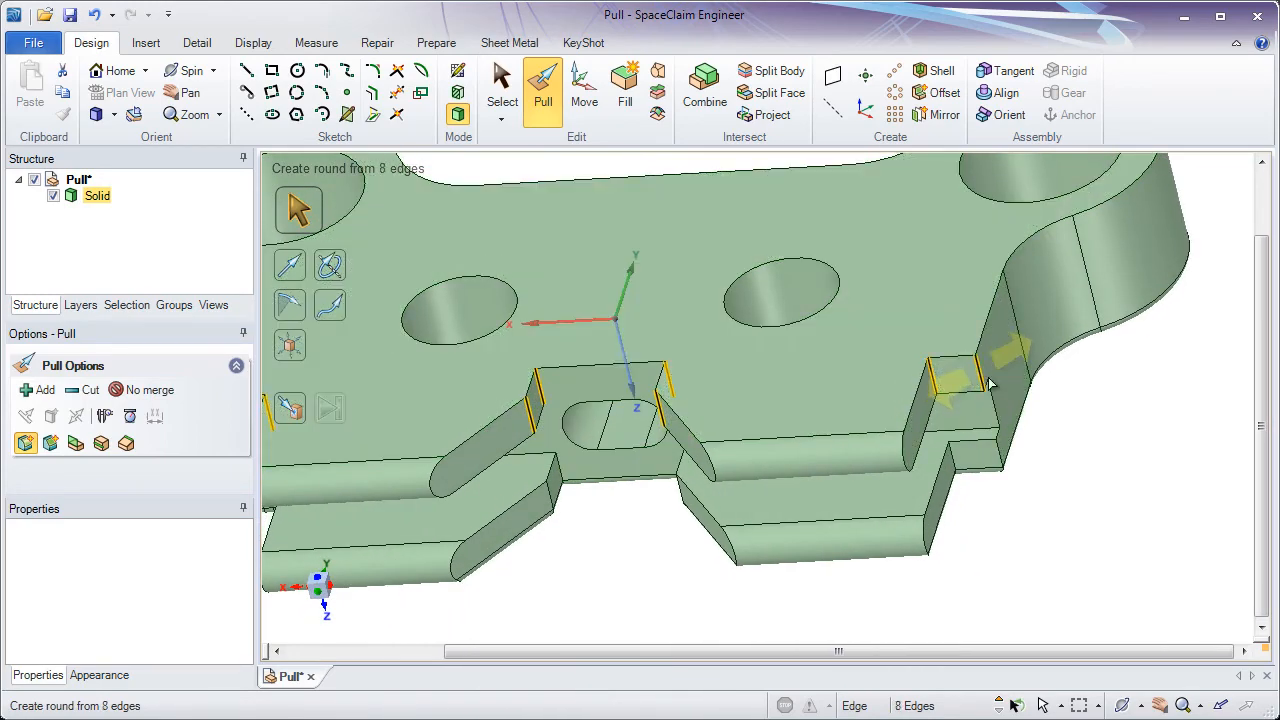
middle_drag(856, 558, 850, 530)
text(2mm)
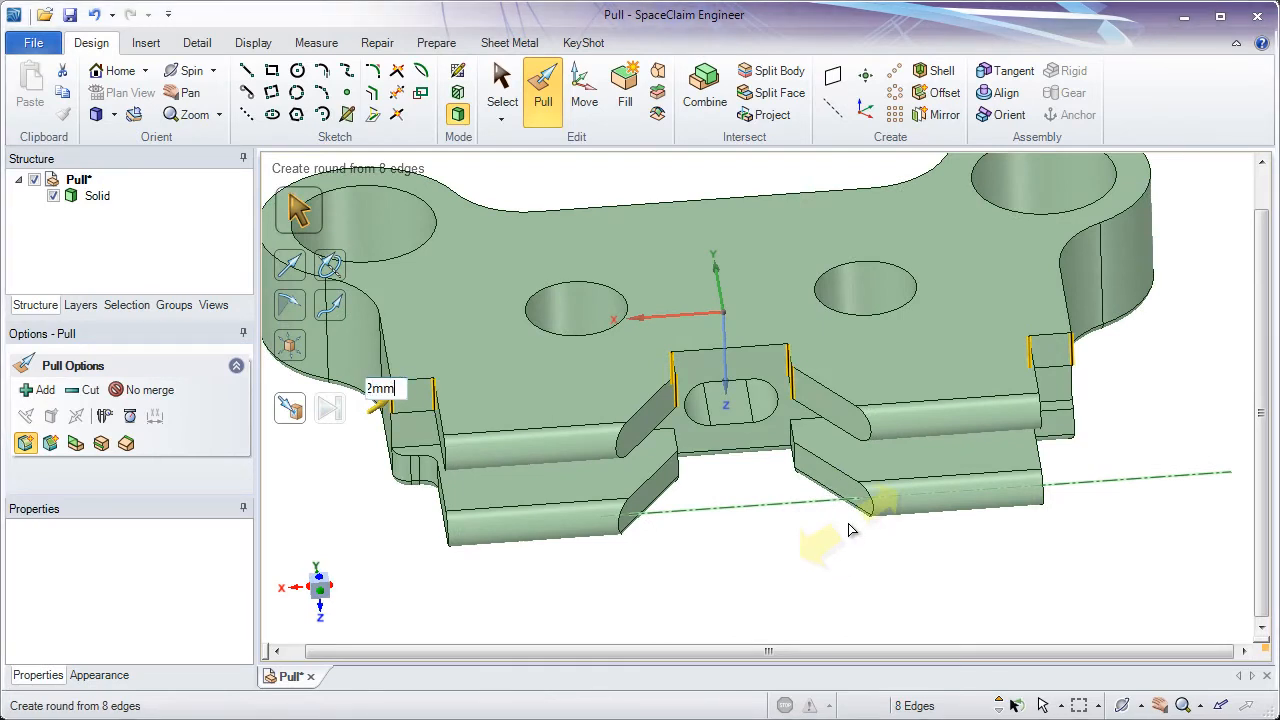
key(Return)
click(790, 555)
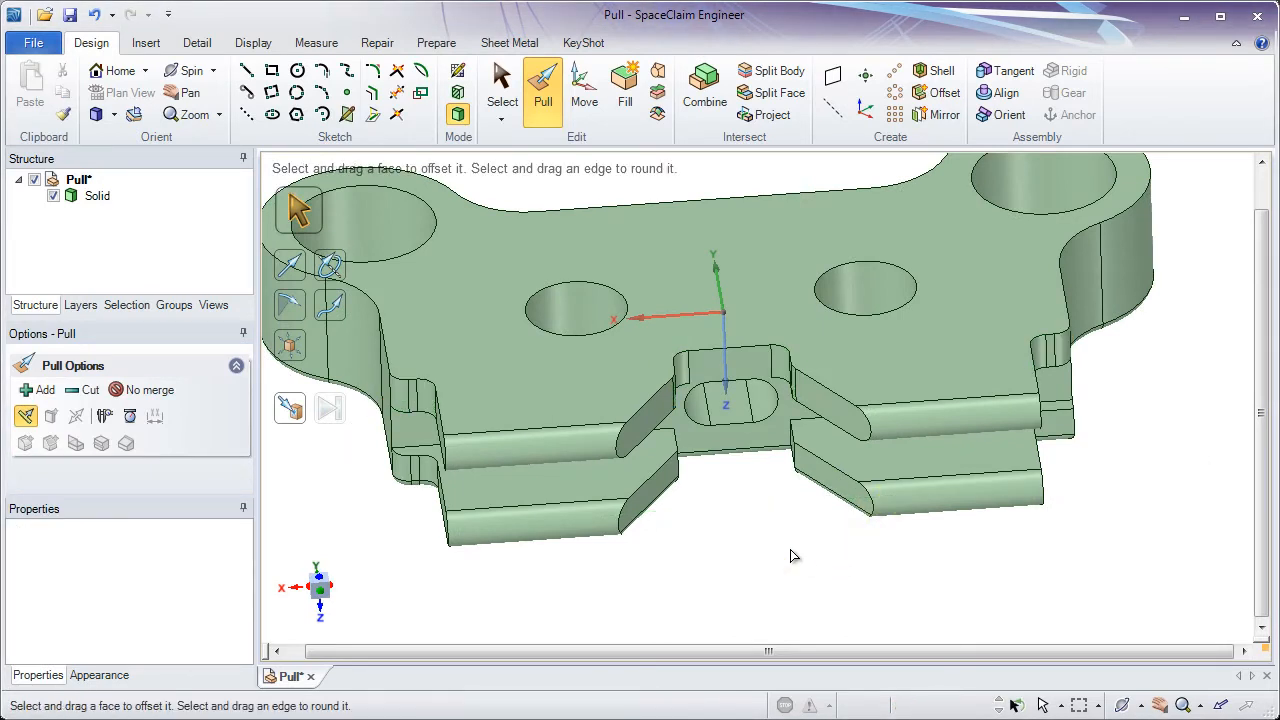
- Select the bottom face's outline edges, leaving out the two rounded tab edges, and round them with a 0.5 mm radius
click(748, 456)
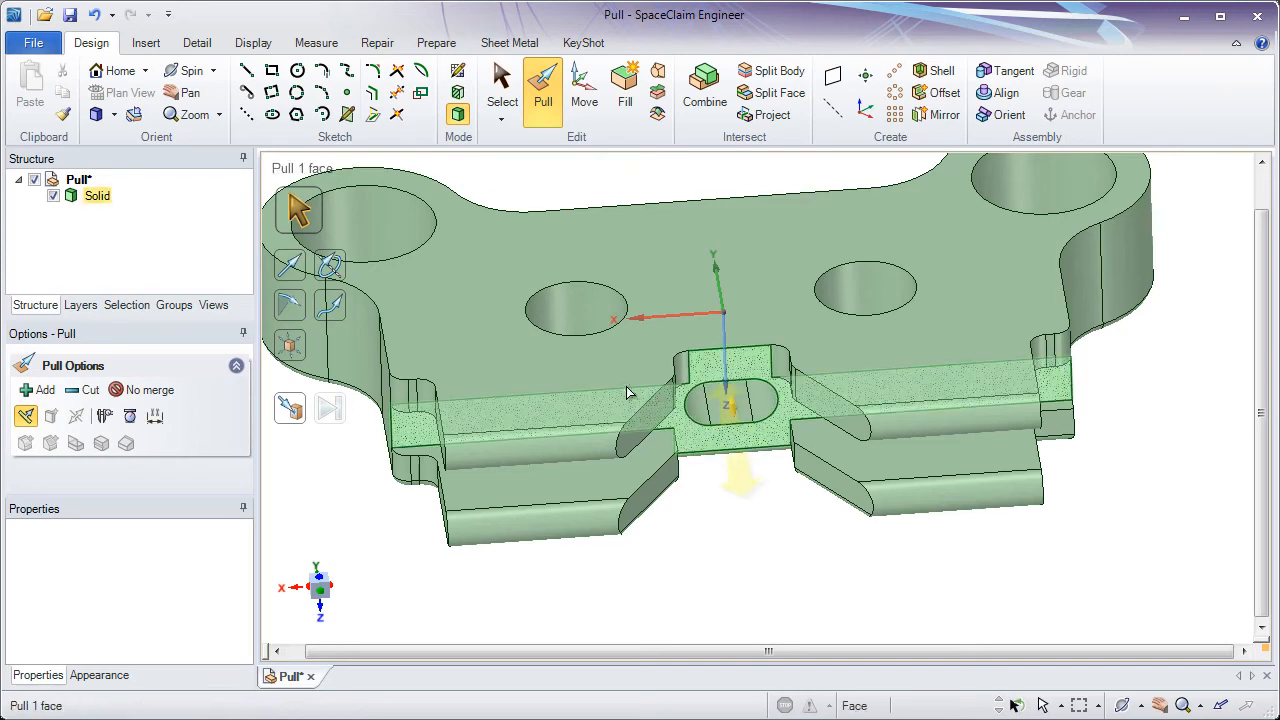
click(627, 388)
click(643, 408)
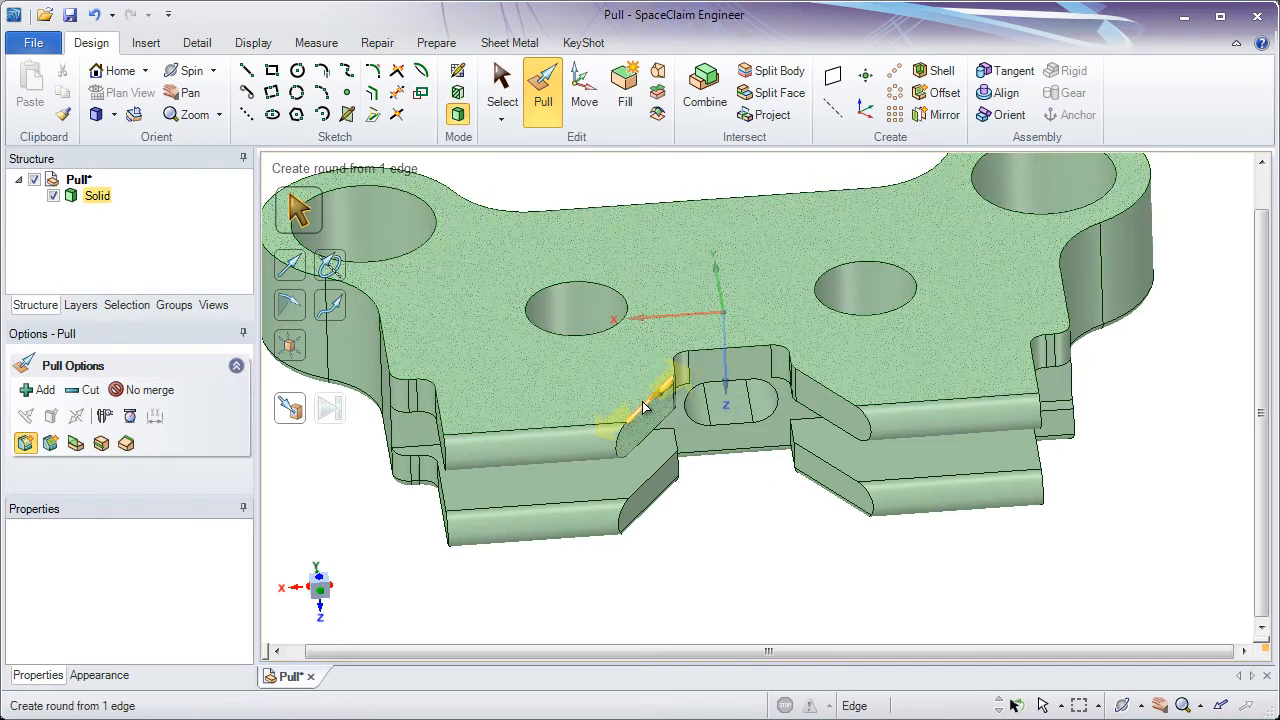
double_click(643, 408)
double_click(643, 407)
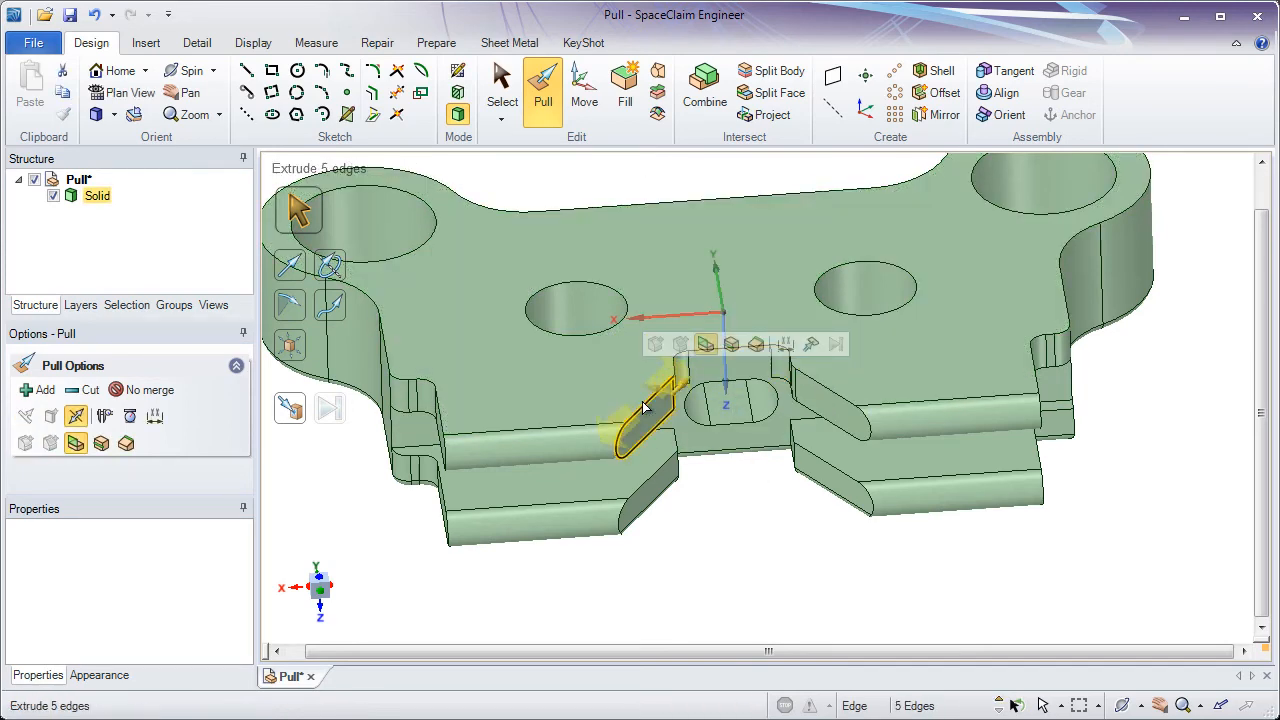
double_click(643, 407)
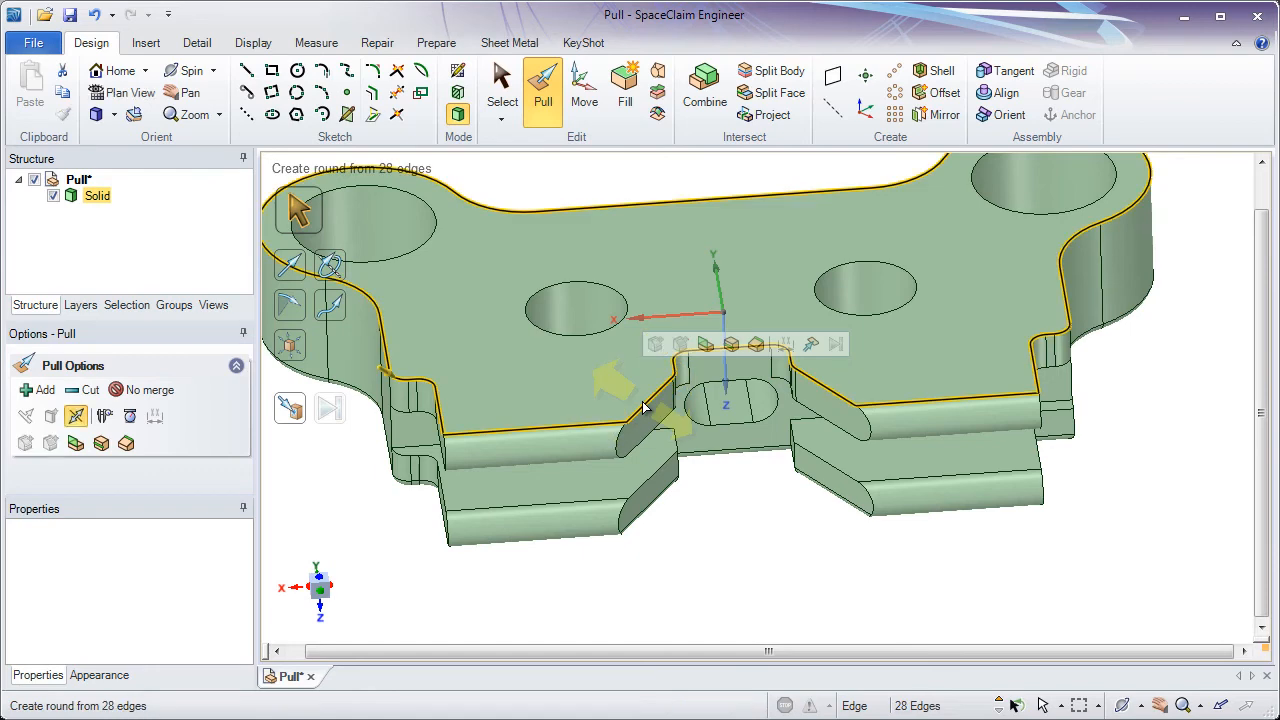
scroll(643, 407, down, 1)
ctrl+middle_drag(643, 407, 690, 418)
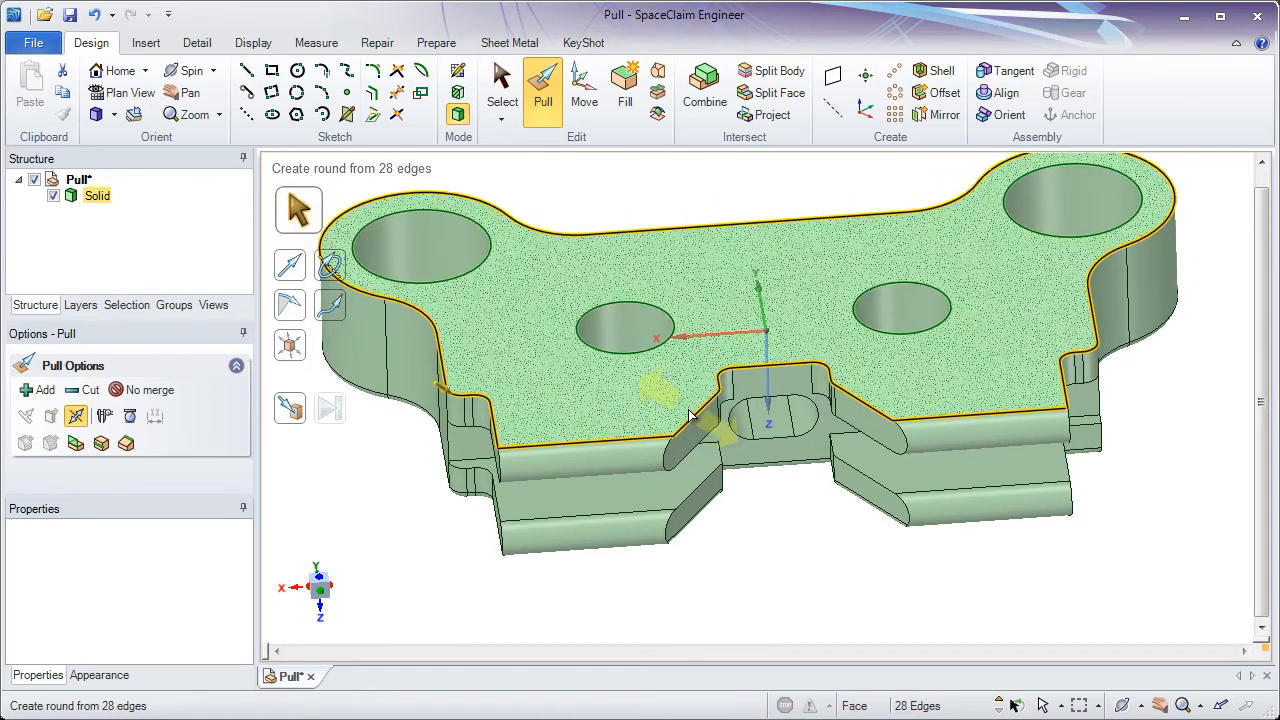
ctrl+click(636, 445)
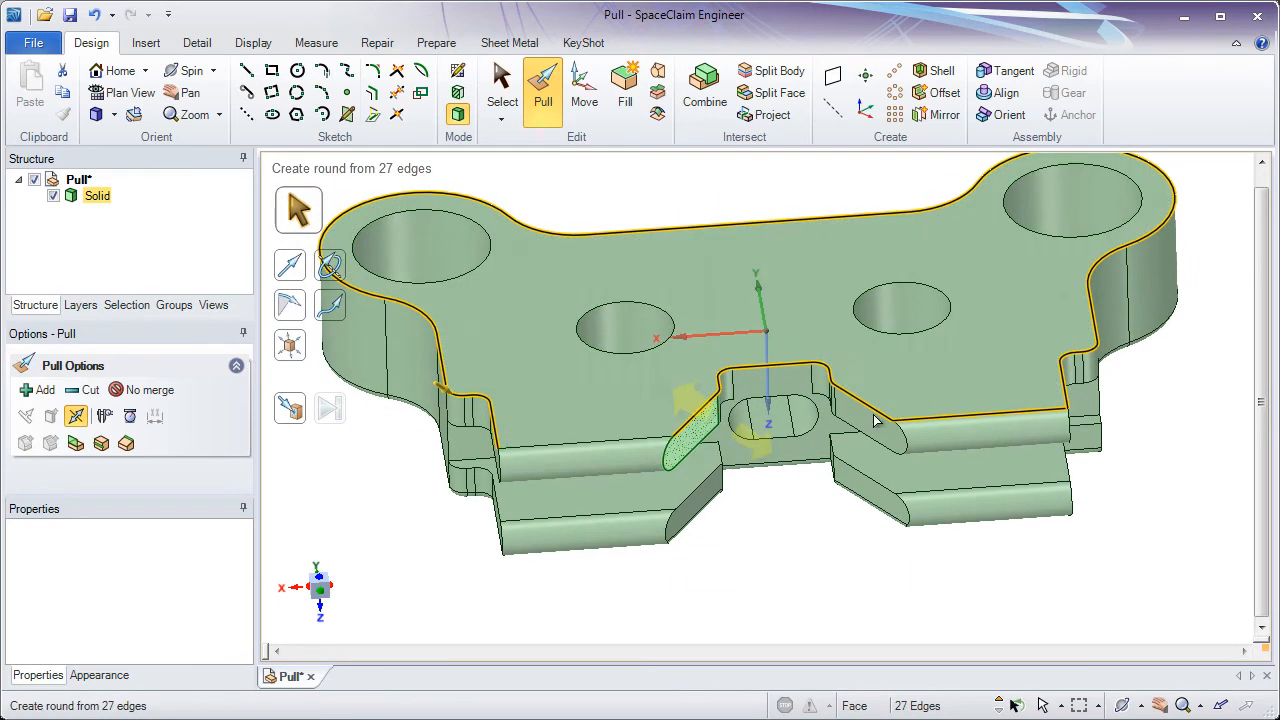
ctrl+click(929, 420)
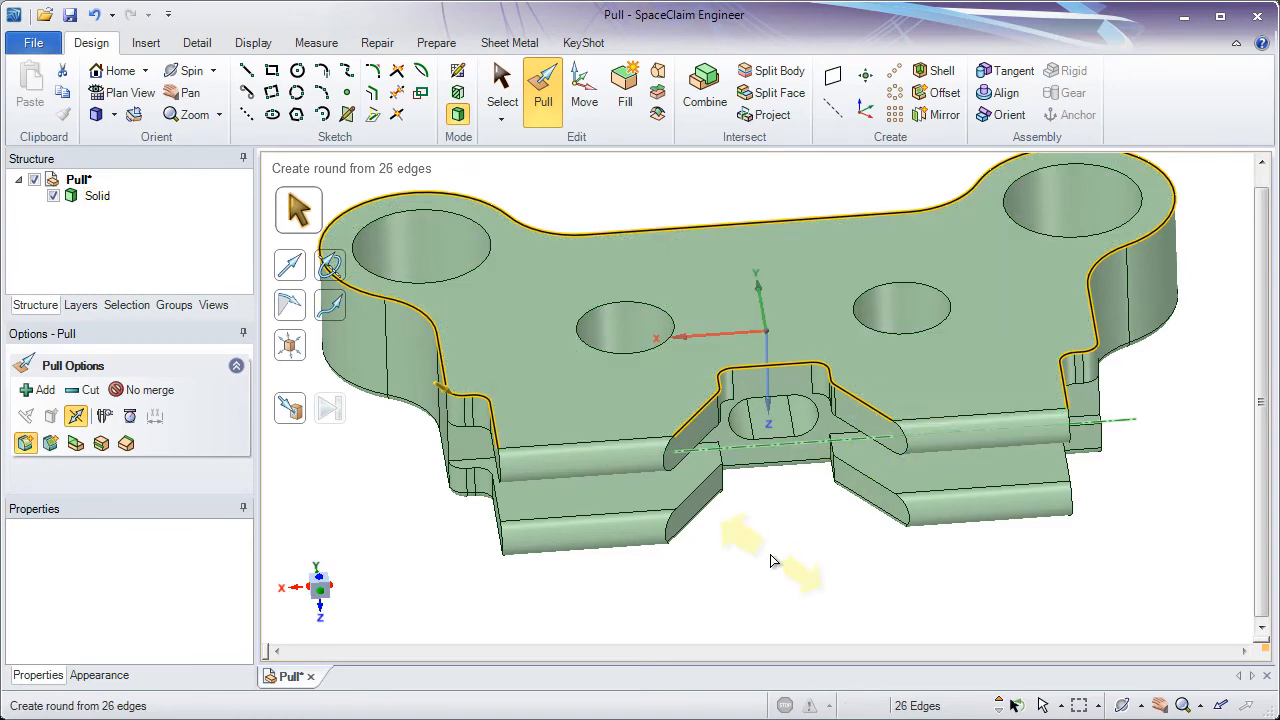
text(.5mm)
key(Return)
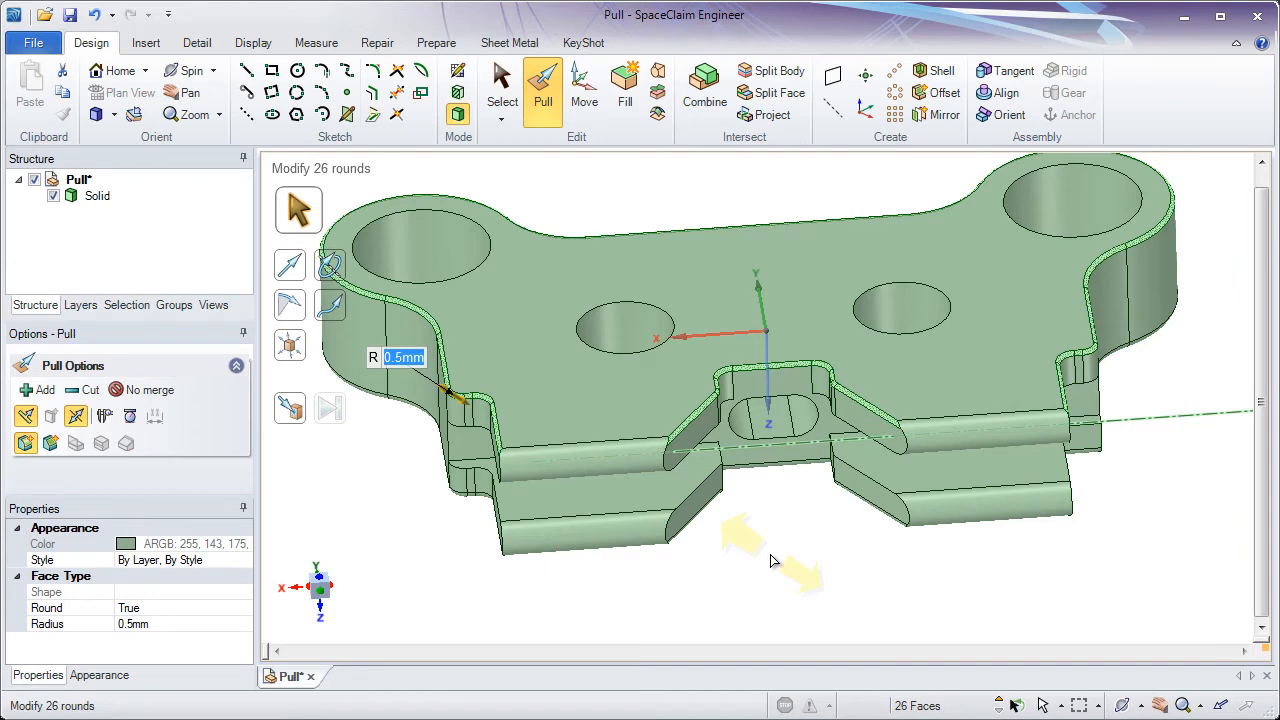
key(Escape)
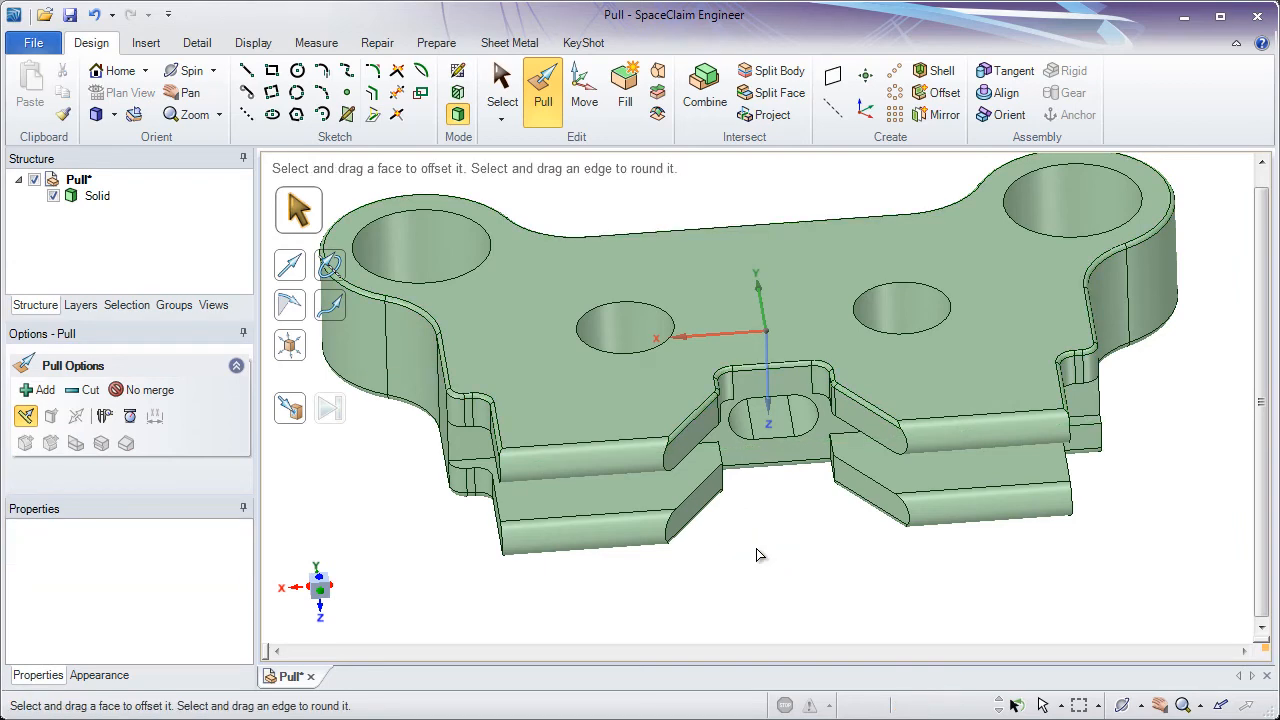
- Chamfer the top edge of the large boss hole by 2 mm
middle_drag(756, 548, 785, 542)
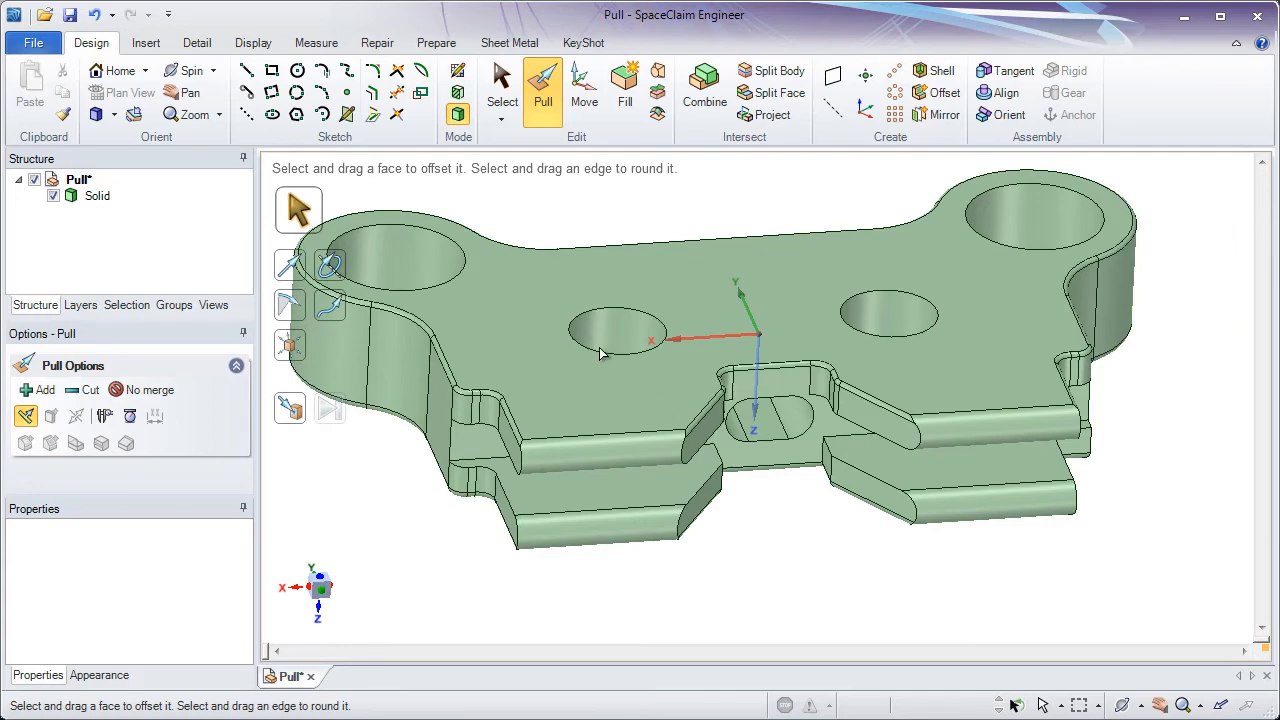
click(441, 236)
scroll(391, 247, up, 4)
shift+middle_drag(427, 303, 588, 417)
click(457, 289)
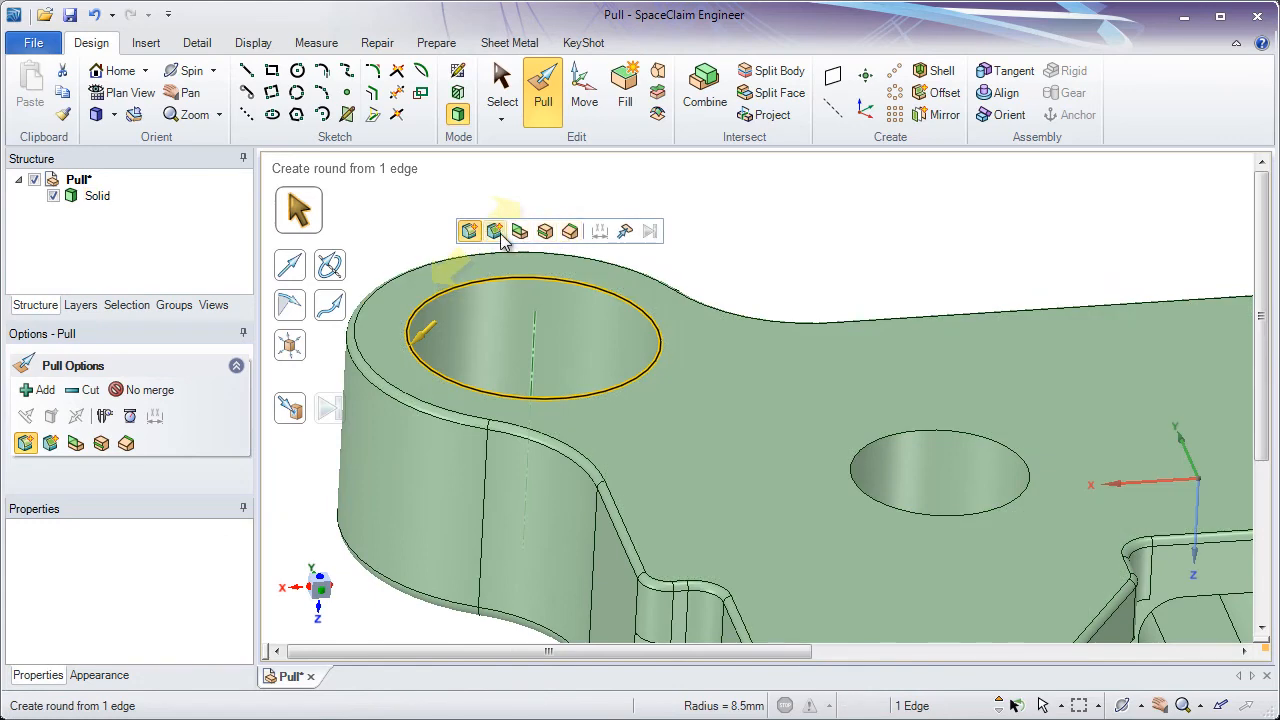
click(51, 446)
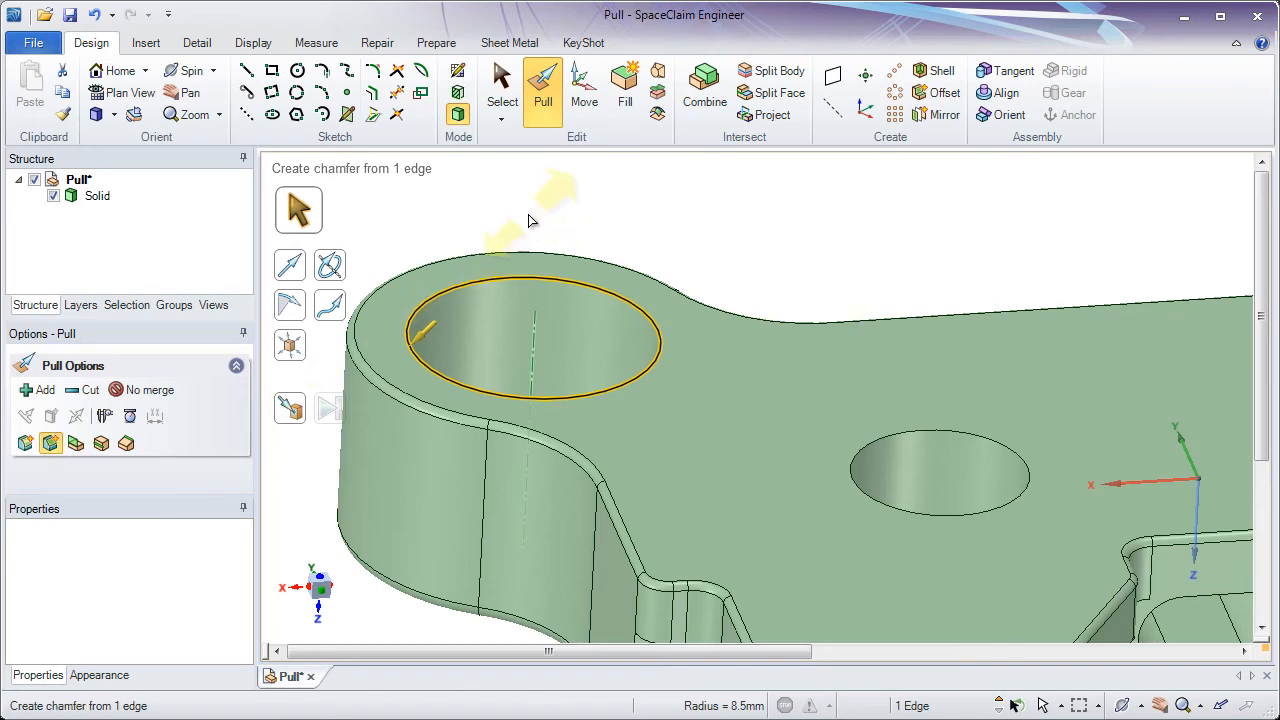
text(2m)
key(Return)
- Switch the boss hole chamfer's dimensions to show a 2 mm distance and a 45° angle
scroll(443, 329, up, 5)
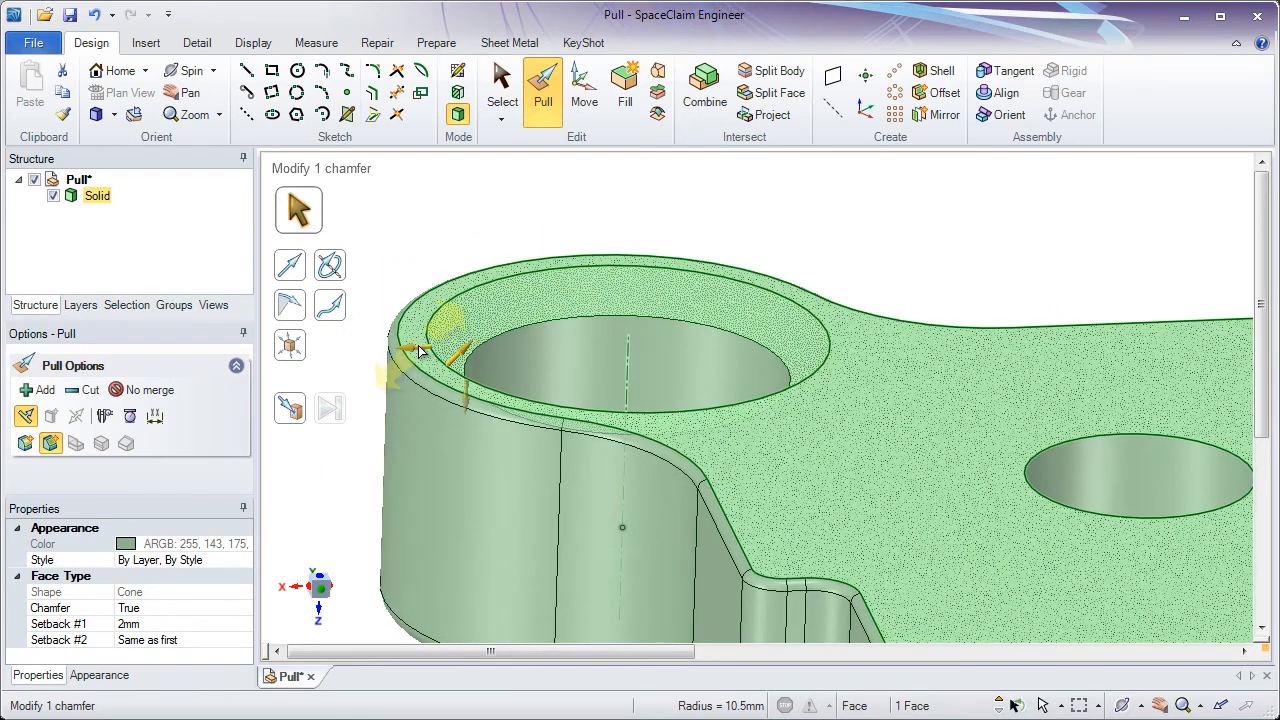
click(420, 350)
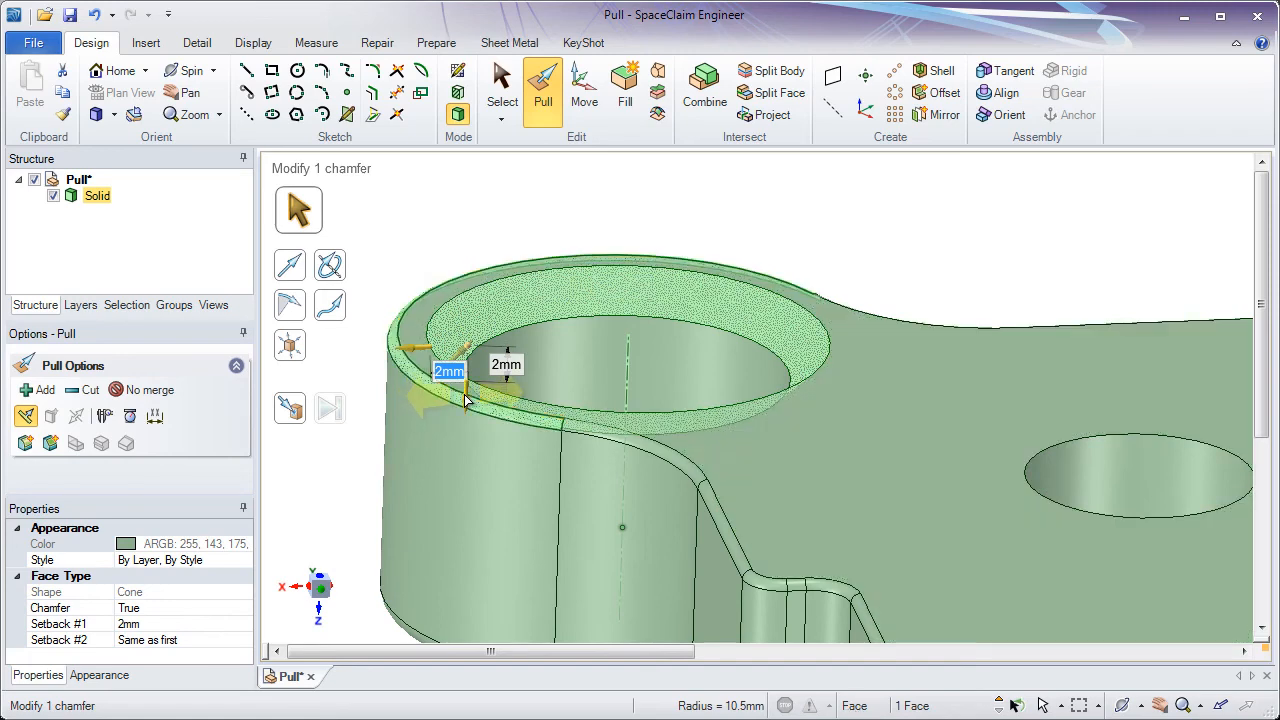
key(Tab)
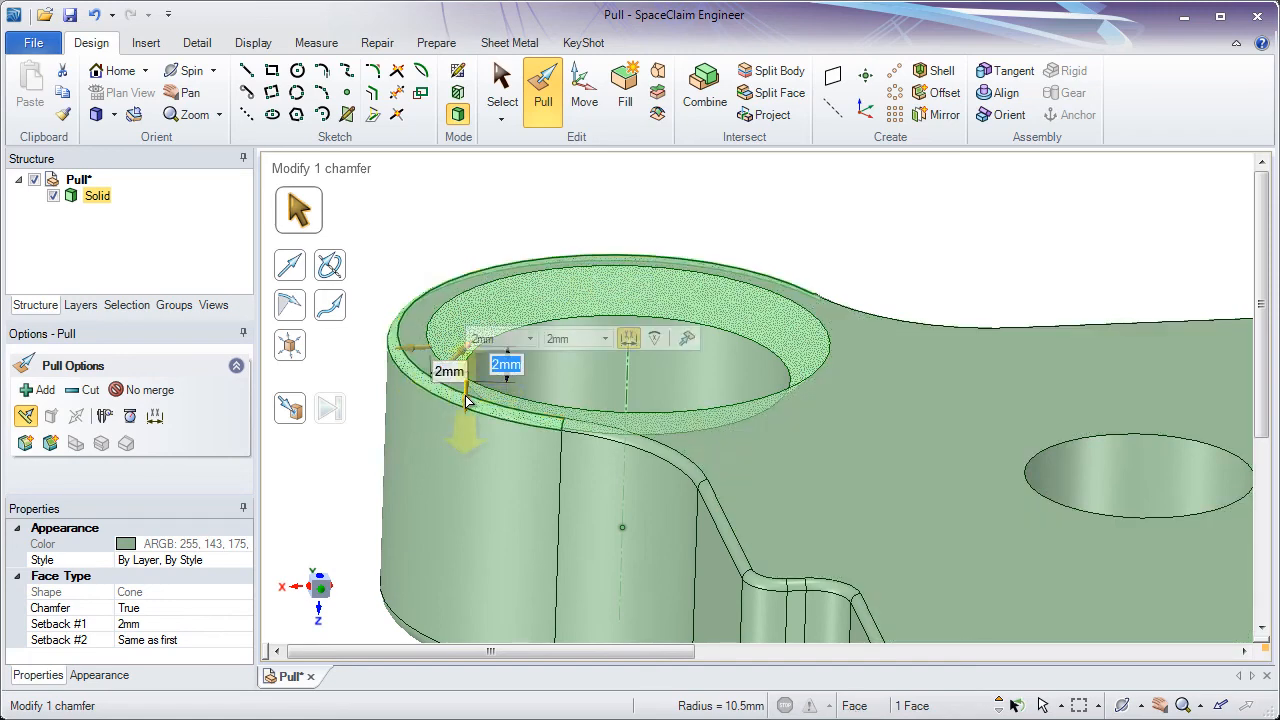
click(654, 340)
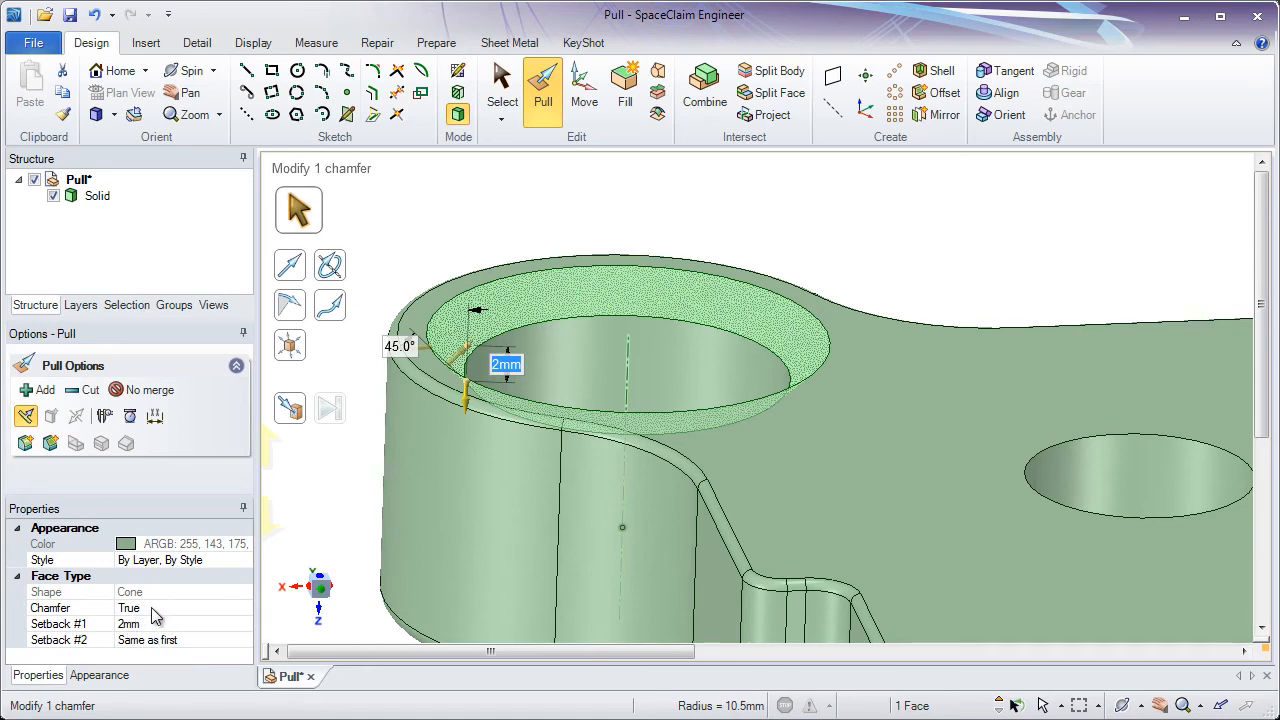
click(799, 247)
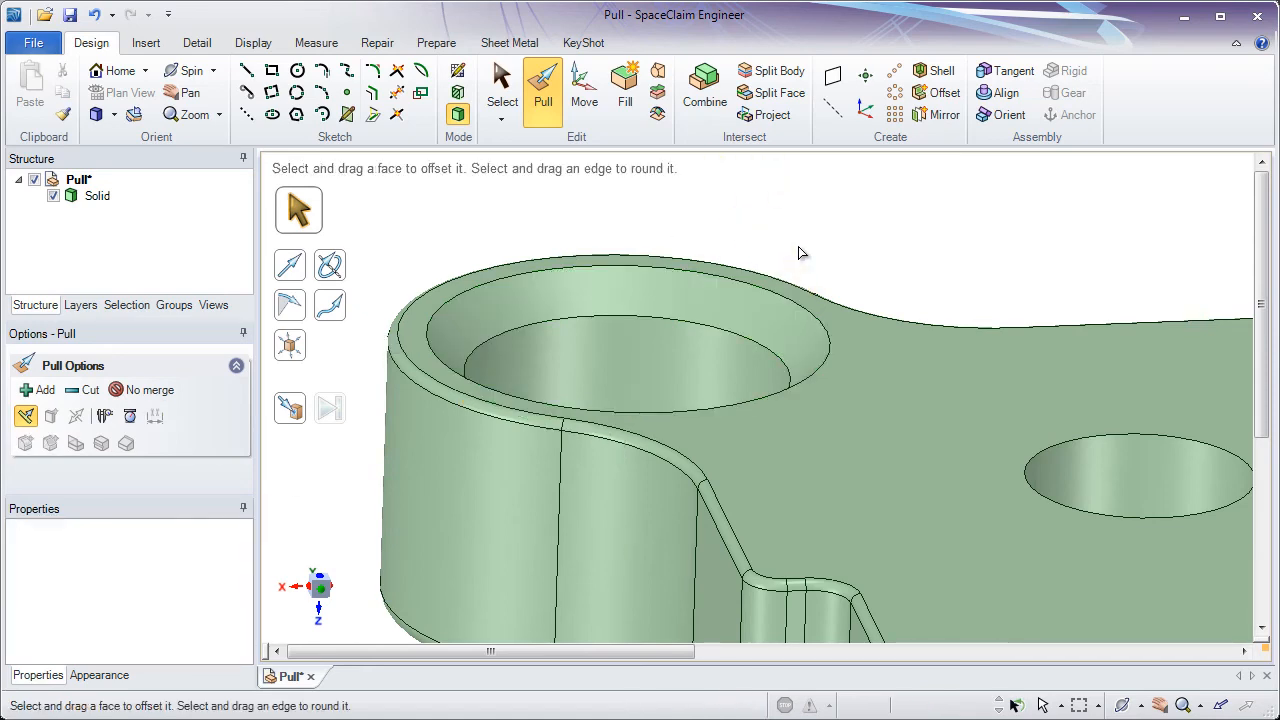
- Chamfer the two small holes and the other large boss hole up to the existing 2 mm chamfer
ctrl+middle_drag(838, 314, 770, 212)
shift+middle_drag(770, 212, 719, 215)
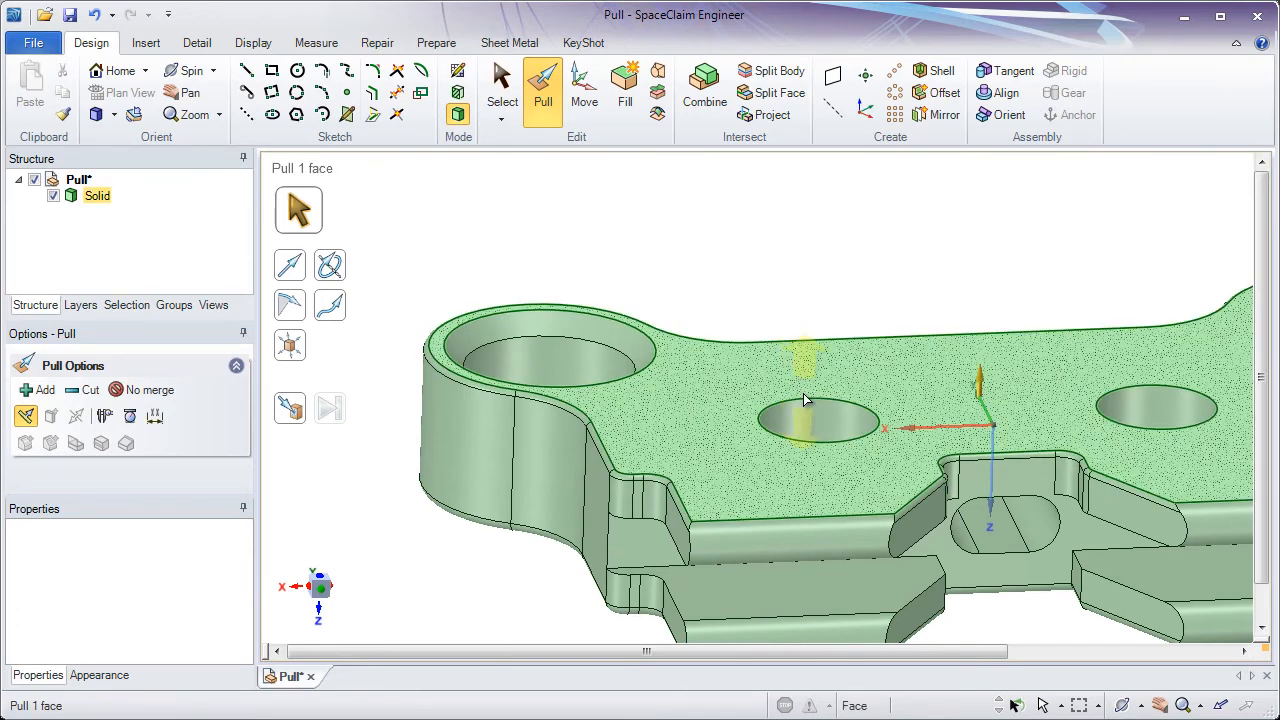
click(810, 401)
middle_drag(810, 401, 987, 372)
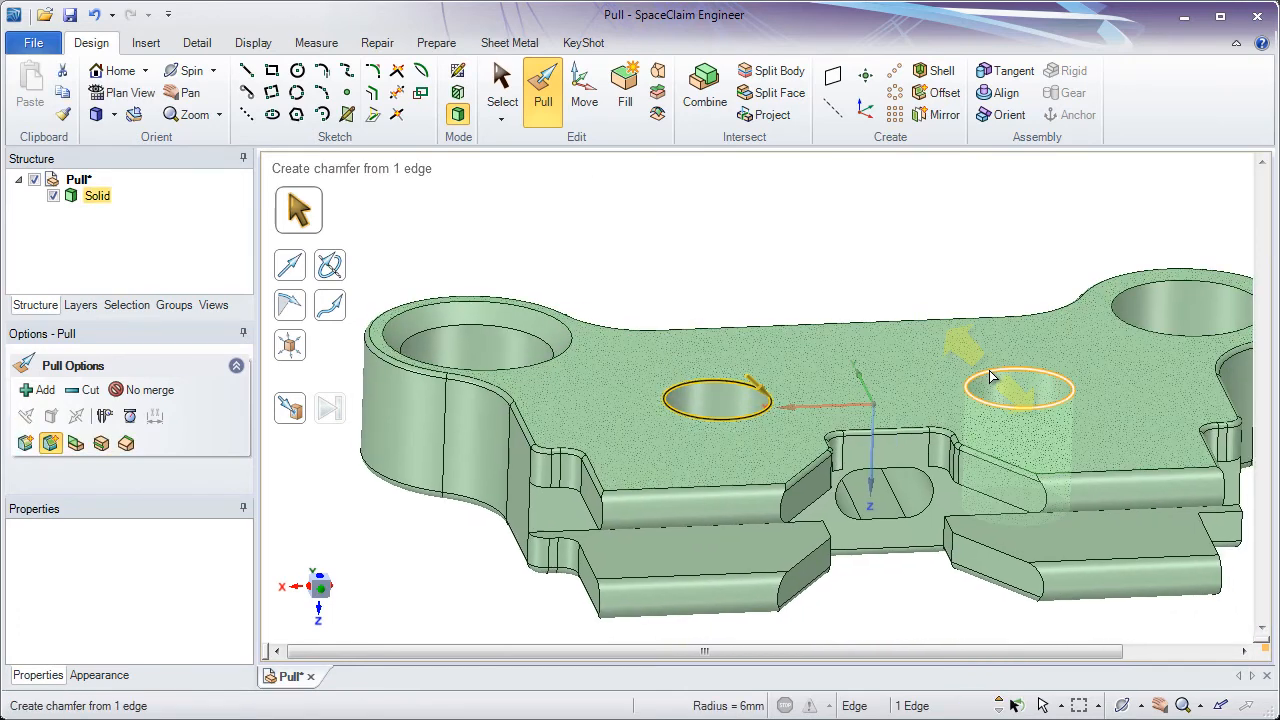
ctrl+click(987, 372)
ctrl+click(1148, 289)
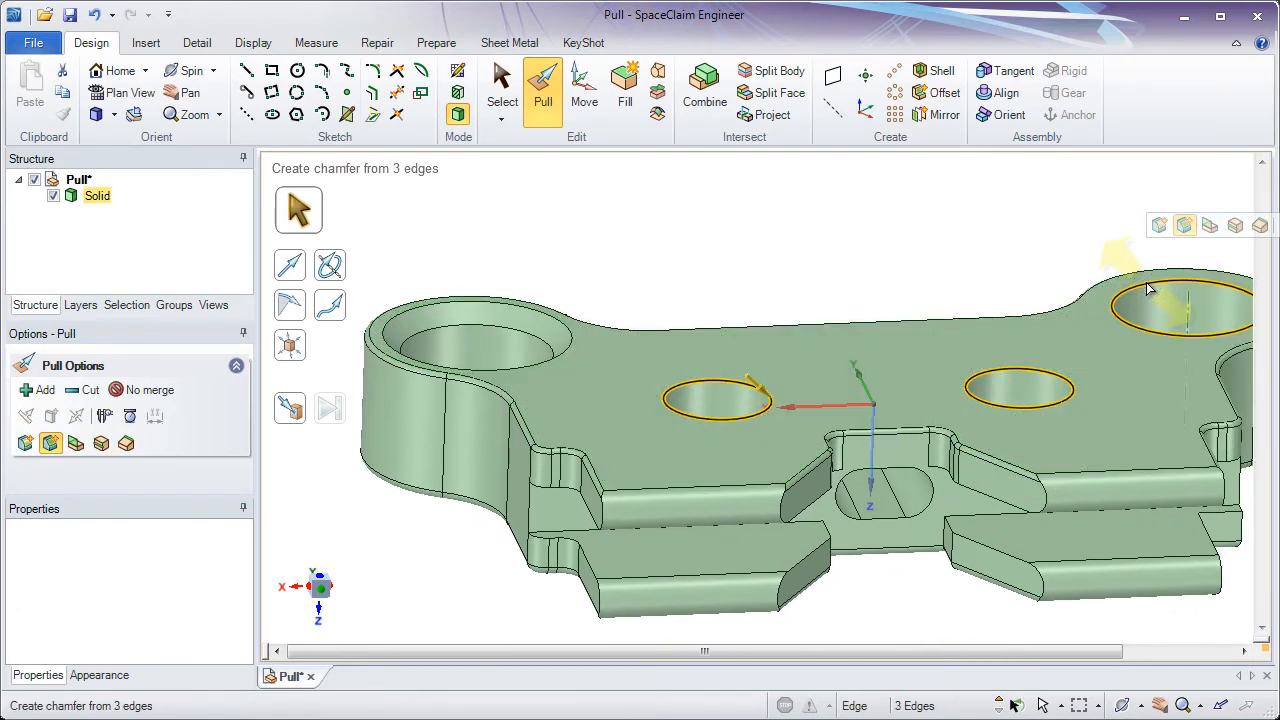
click(302, 415)
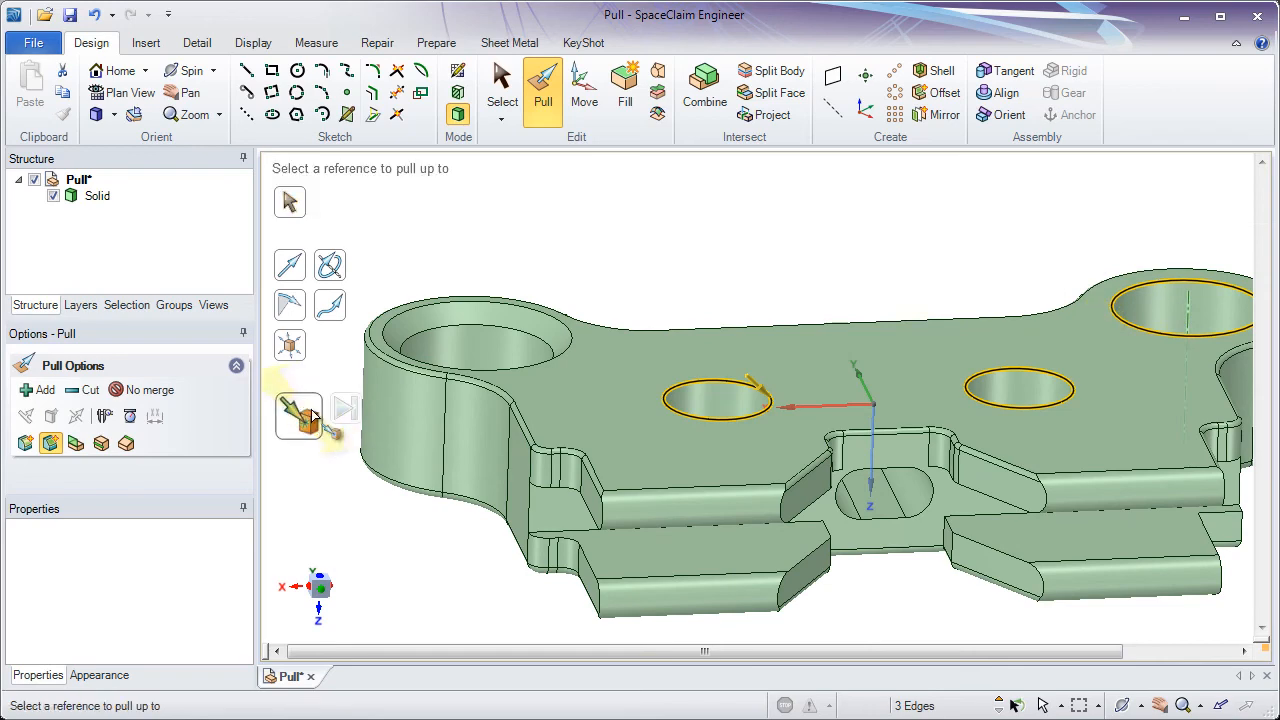
click(470, 323)
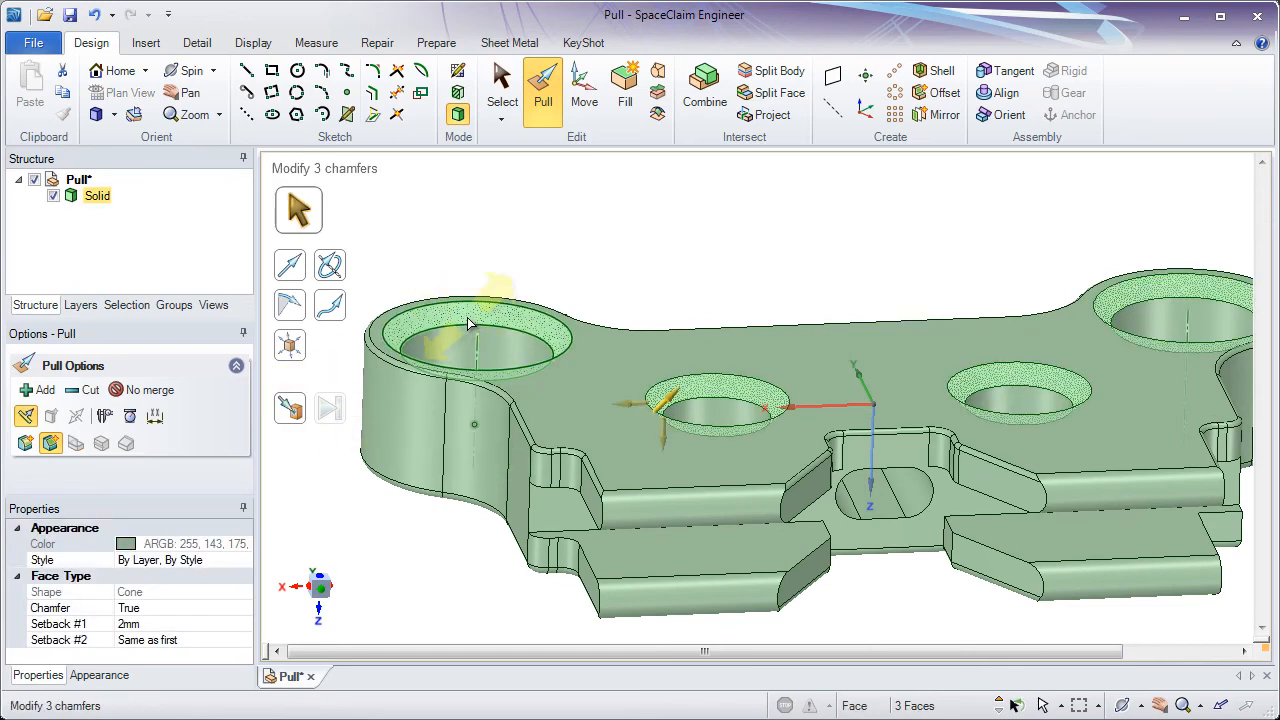
- Select the chain of 0.5 mm rounds around the underside outline and convert them to chamfers
click(483, 536)
shift+middle_drag(555, 450, 558, 578)
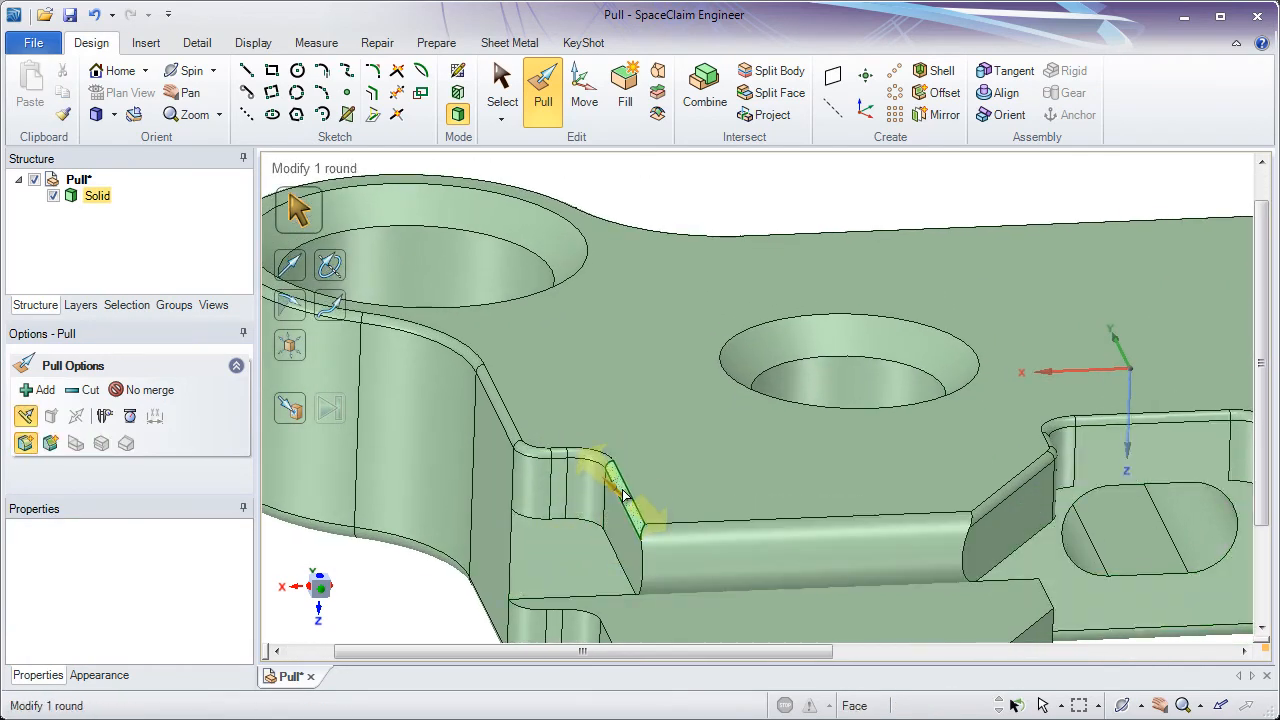
double_click(622, 494)
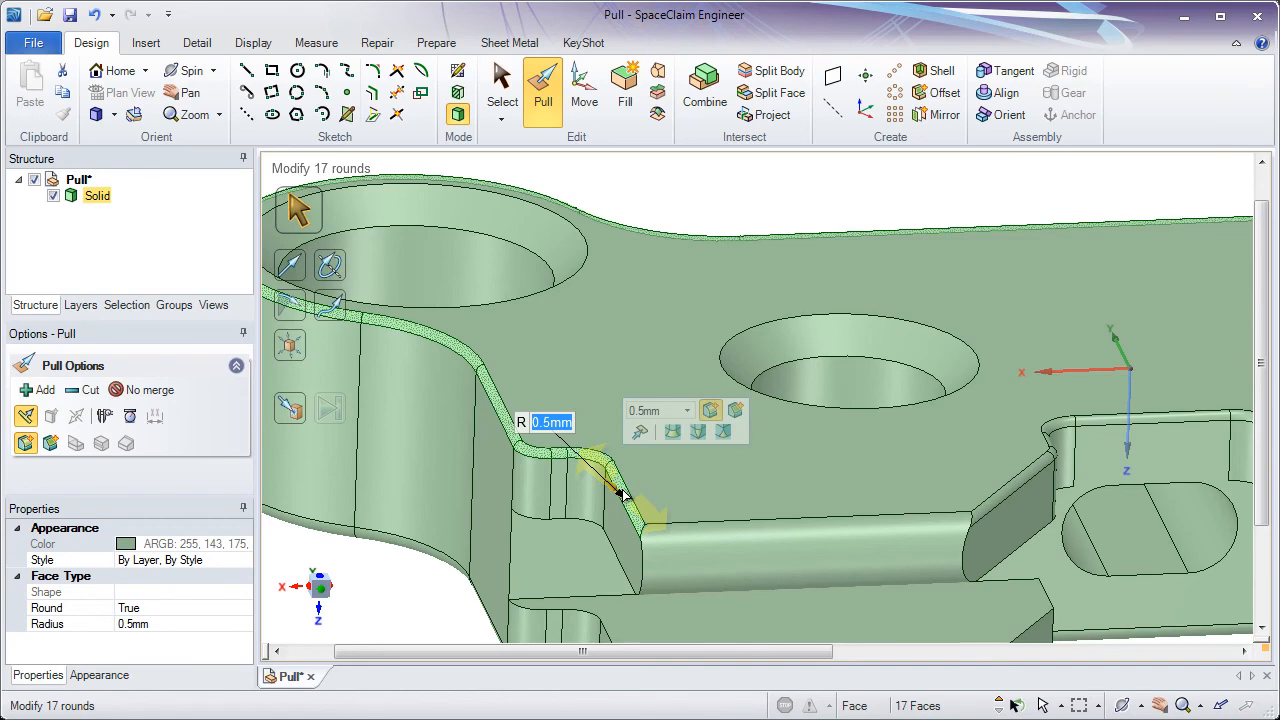
click(736, 412)
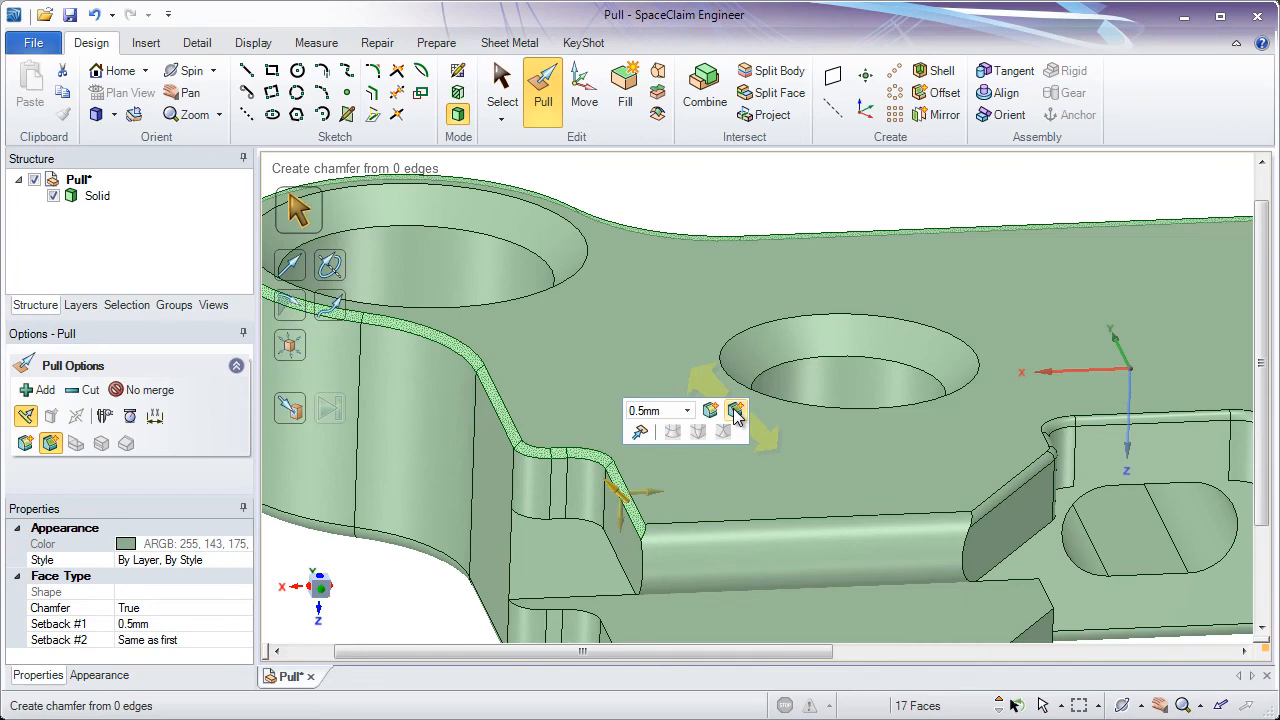
click(701, 213)
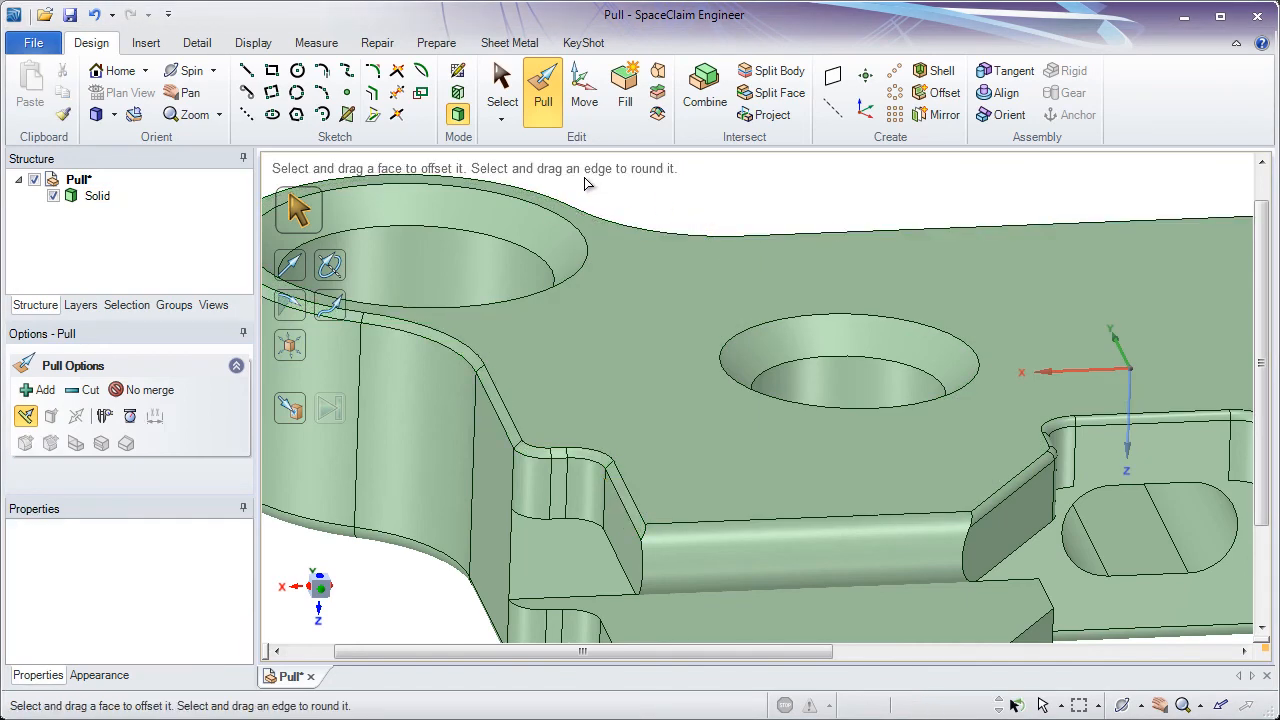
click(114, 71)
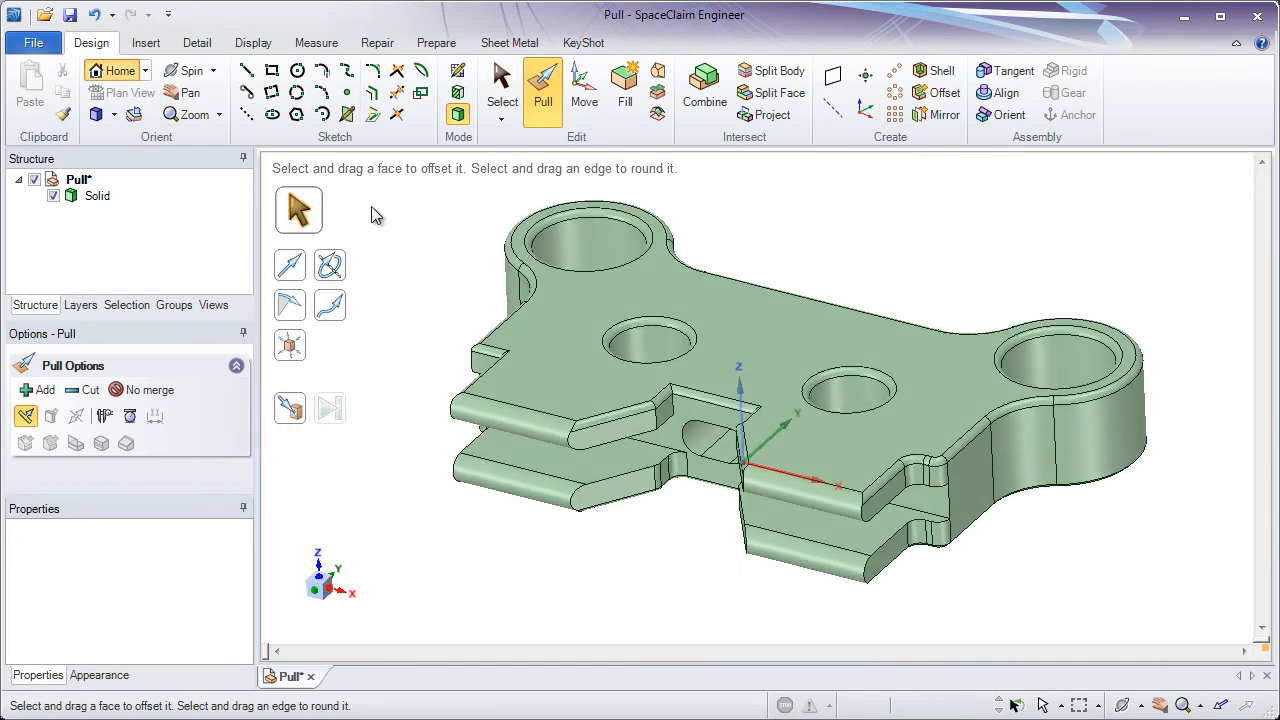